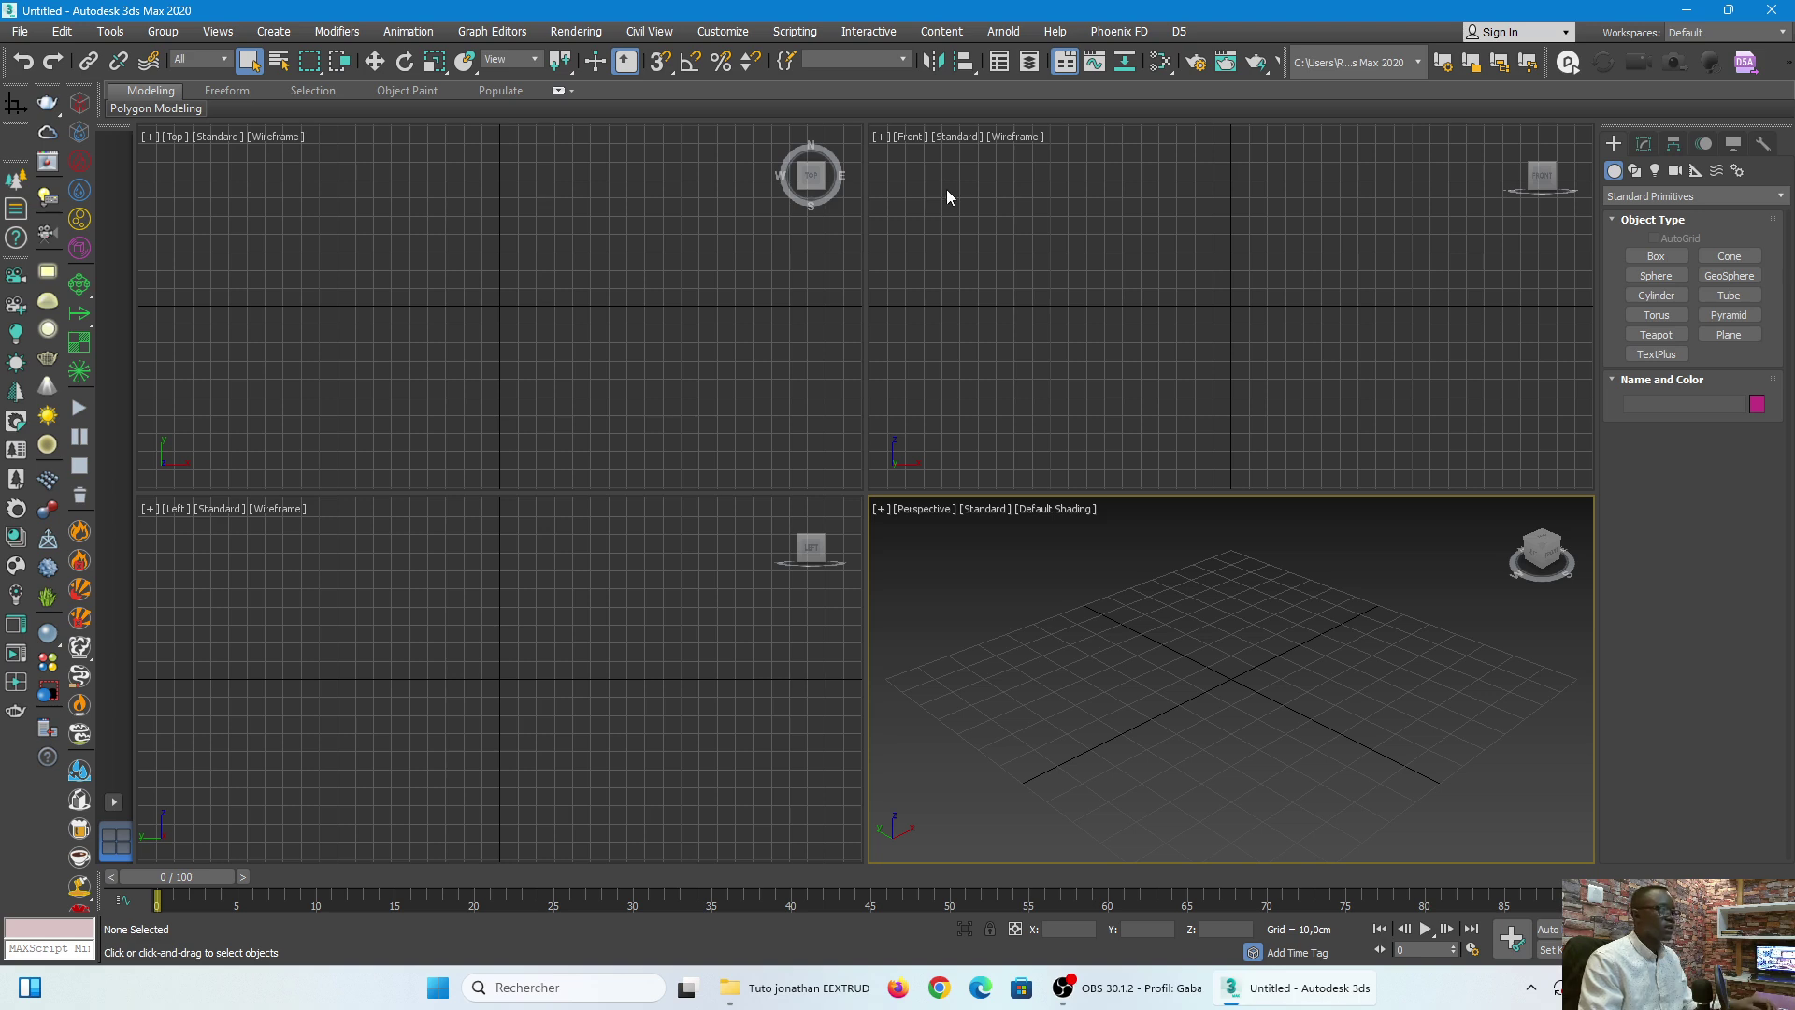
Step: Examine the Front and Top viewports by maximizing them and restoring the four-view layout
left_click(1058, 255)
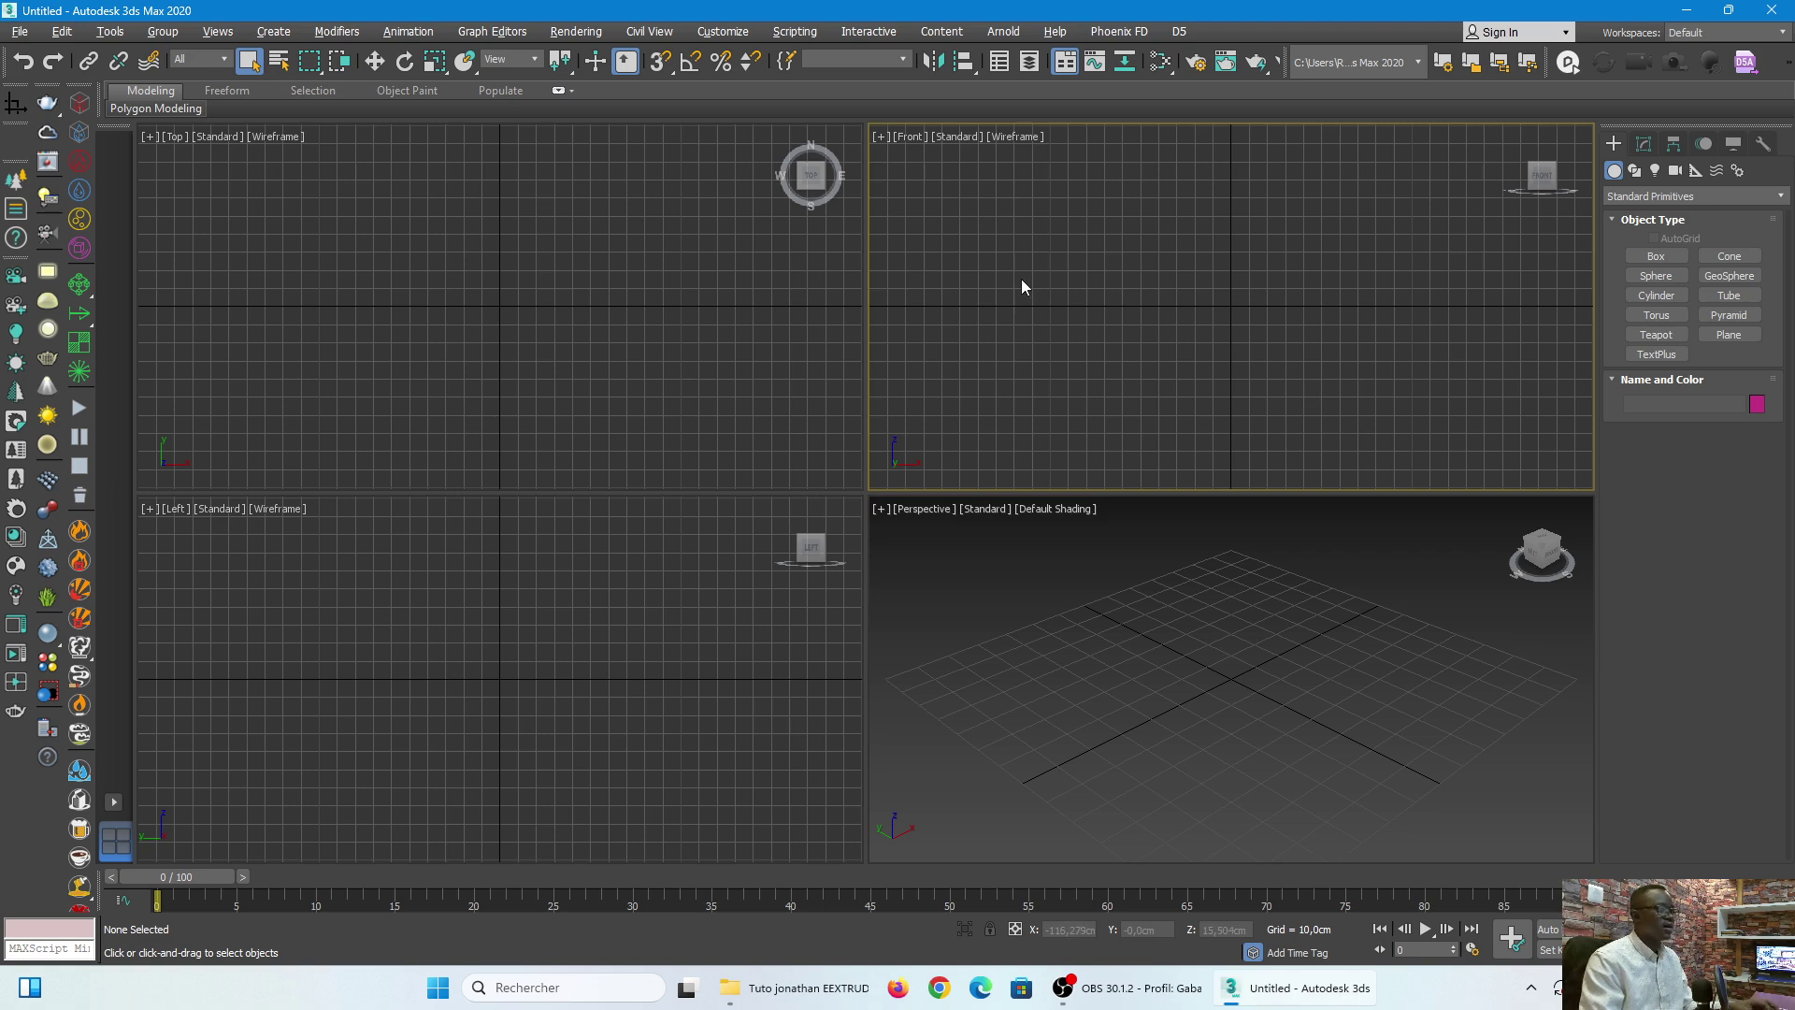
key("alt+w")
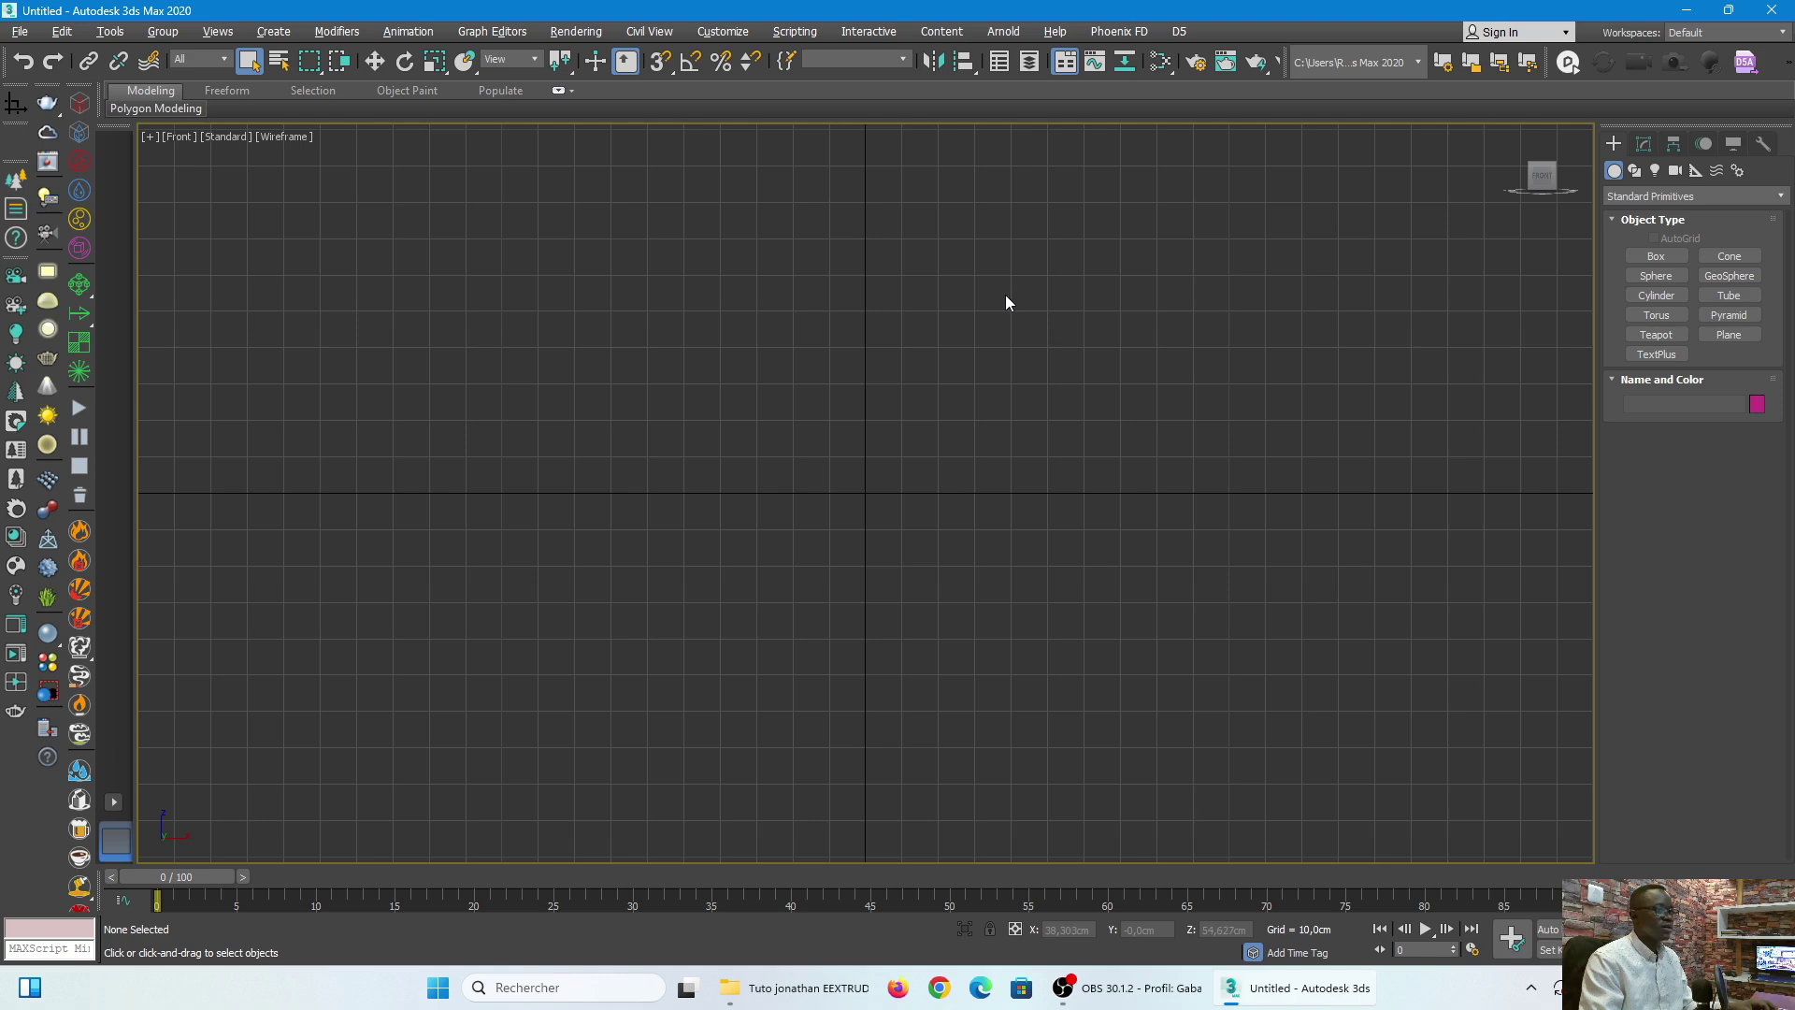
key("alt+w")
key("alt+w")
key("alt+w")
key("alt+w")
key("alt+w")
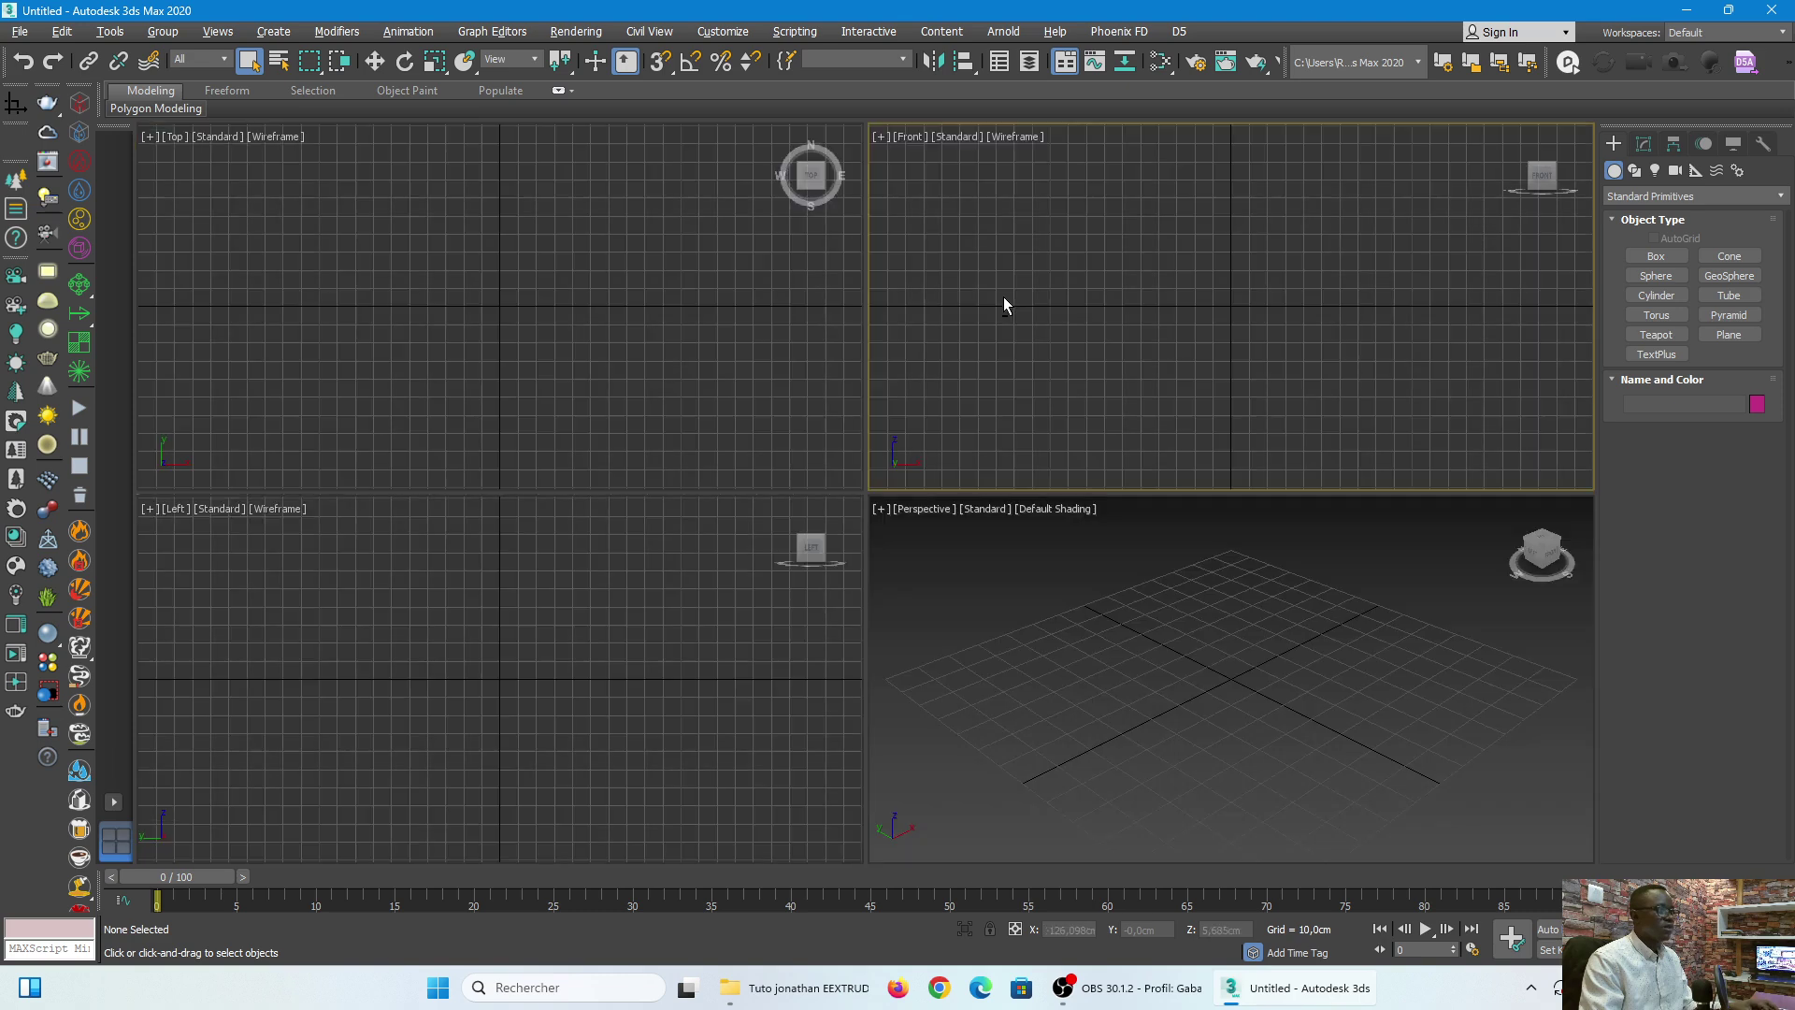
key("alt+w")
key("alt+w")
key("alt+w")
key("alt+w")
key("alt+w")
key("alt+w")
key("ctrl")
key("alt+w")
key("alt+w")
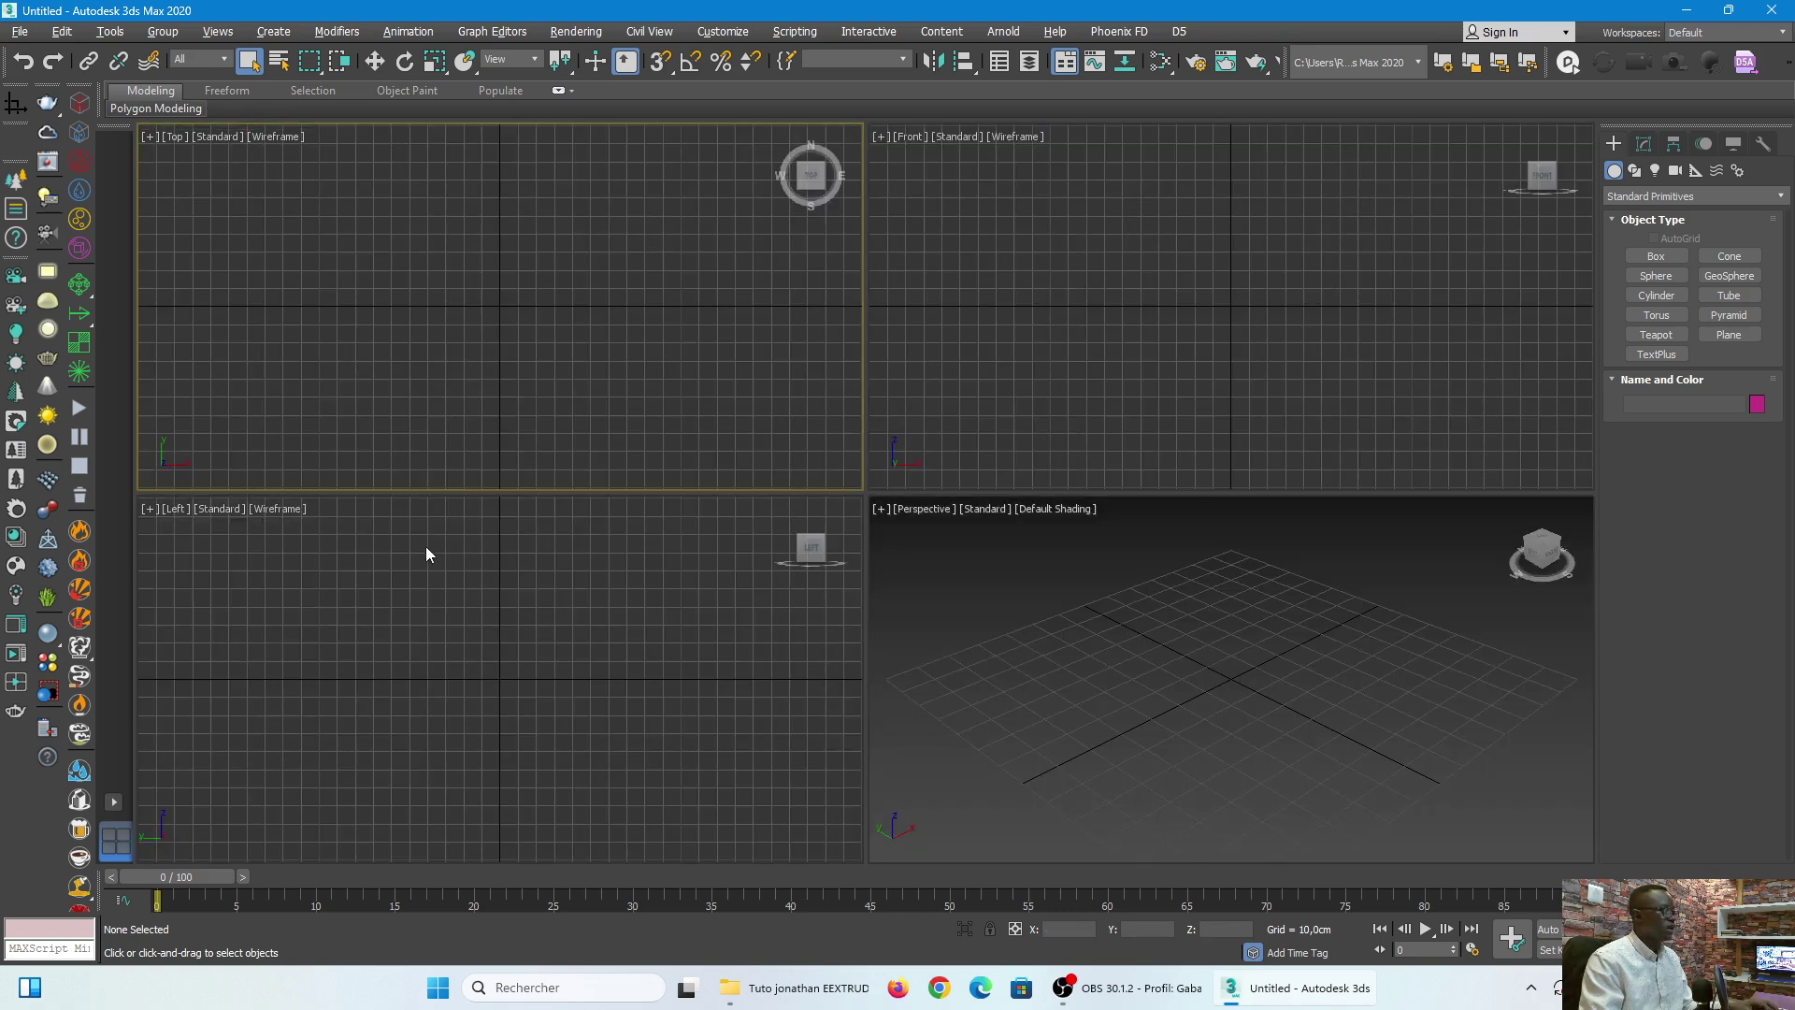
Step: Examine the Left and Perspective viewports by maximizing each one and restoring the four-view layout
left_click(508, 626)
key("alt+w")
key("alt+w")
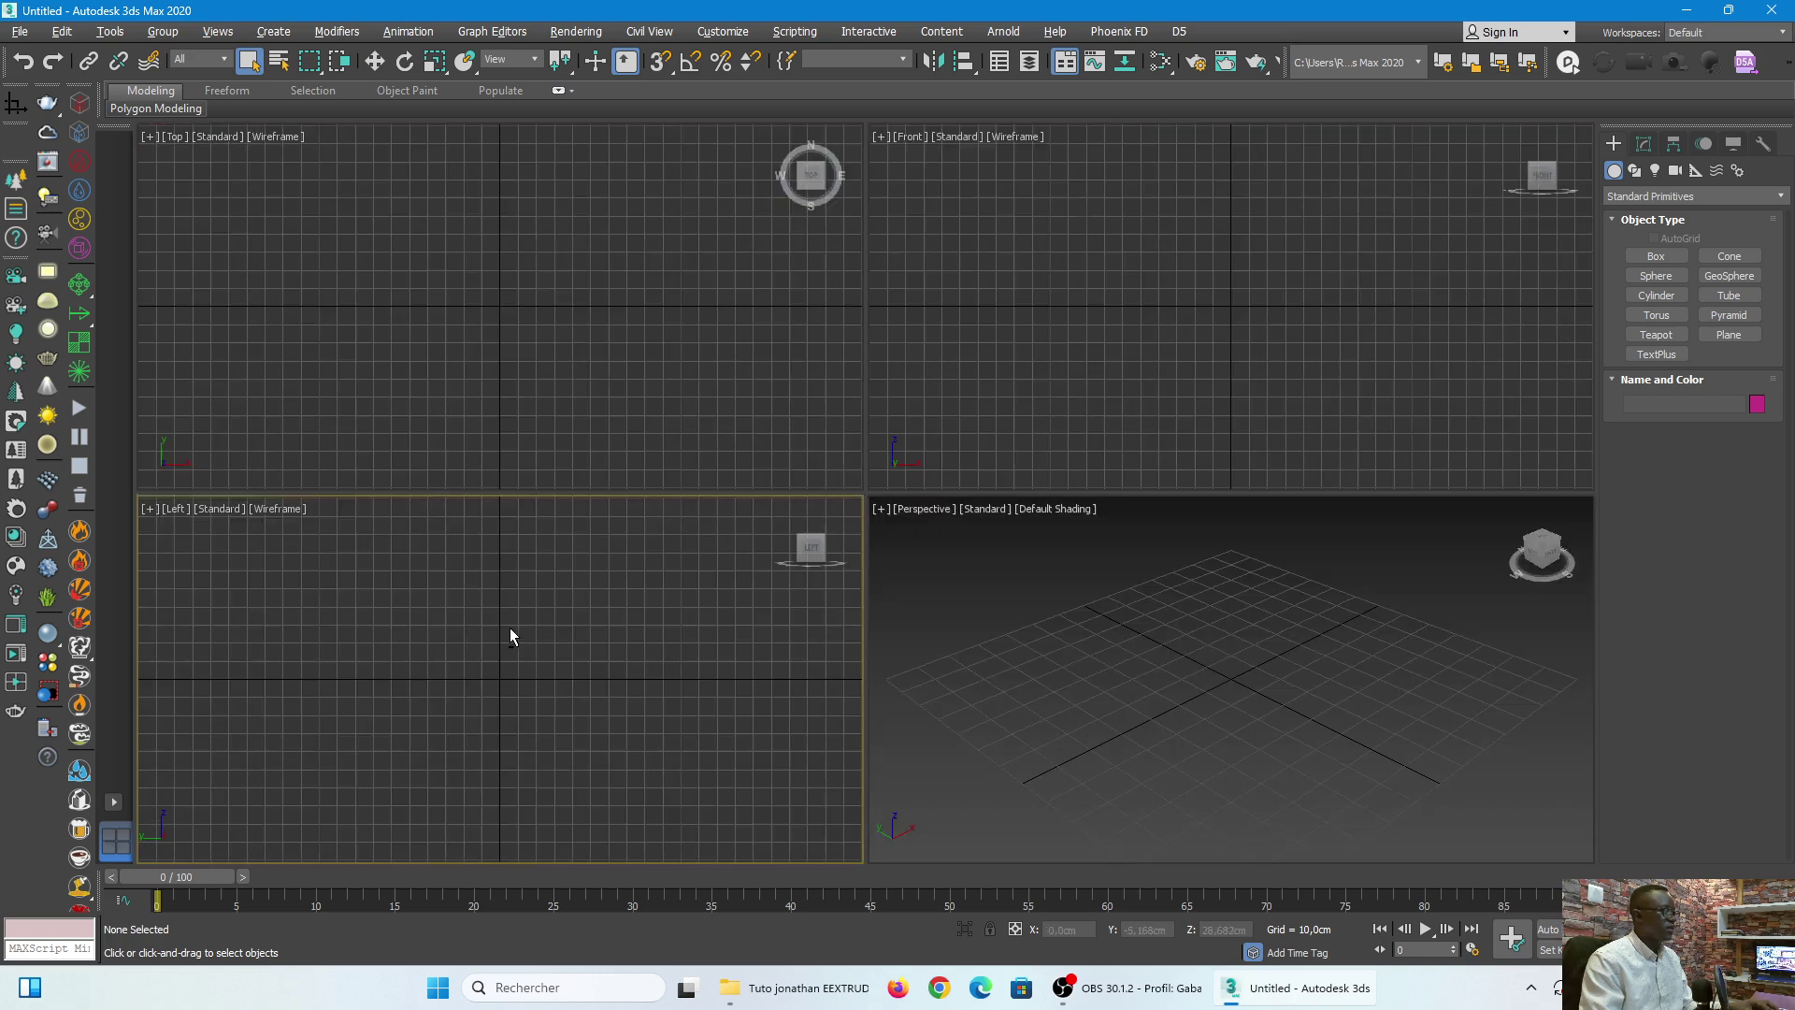
left_click(1187, 609)
key("alt+w")
key("alt+w")
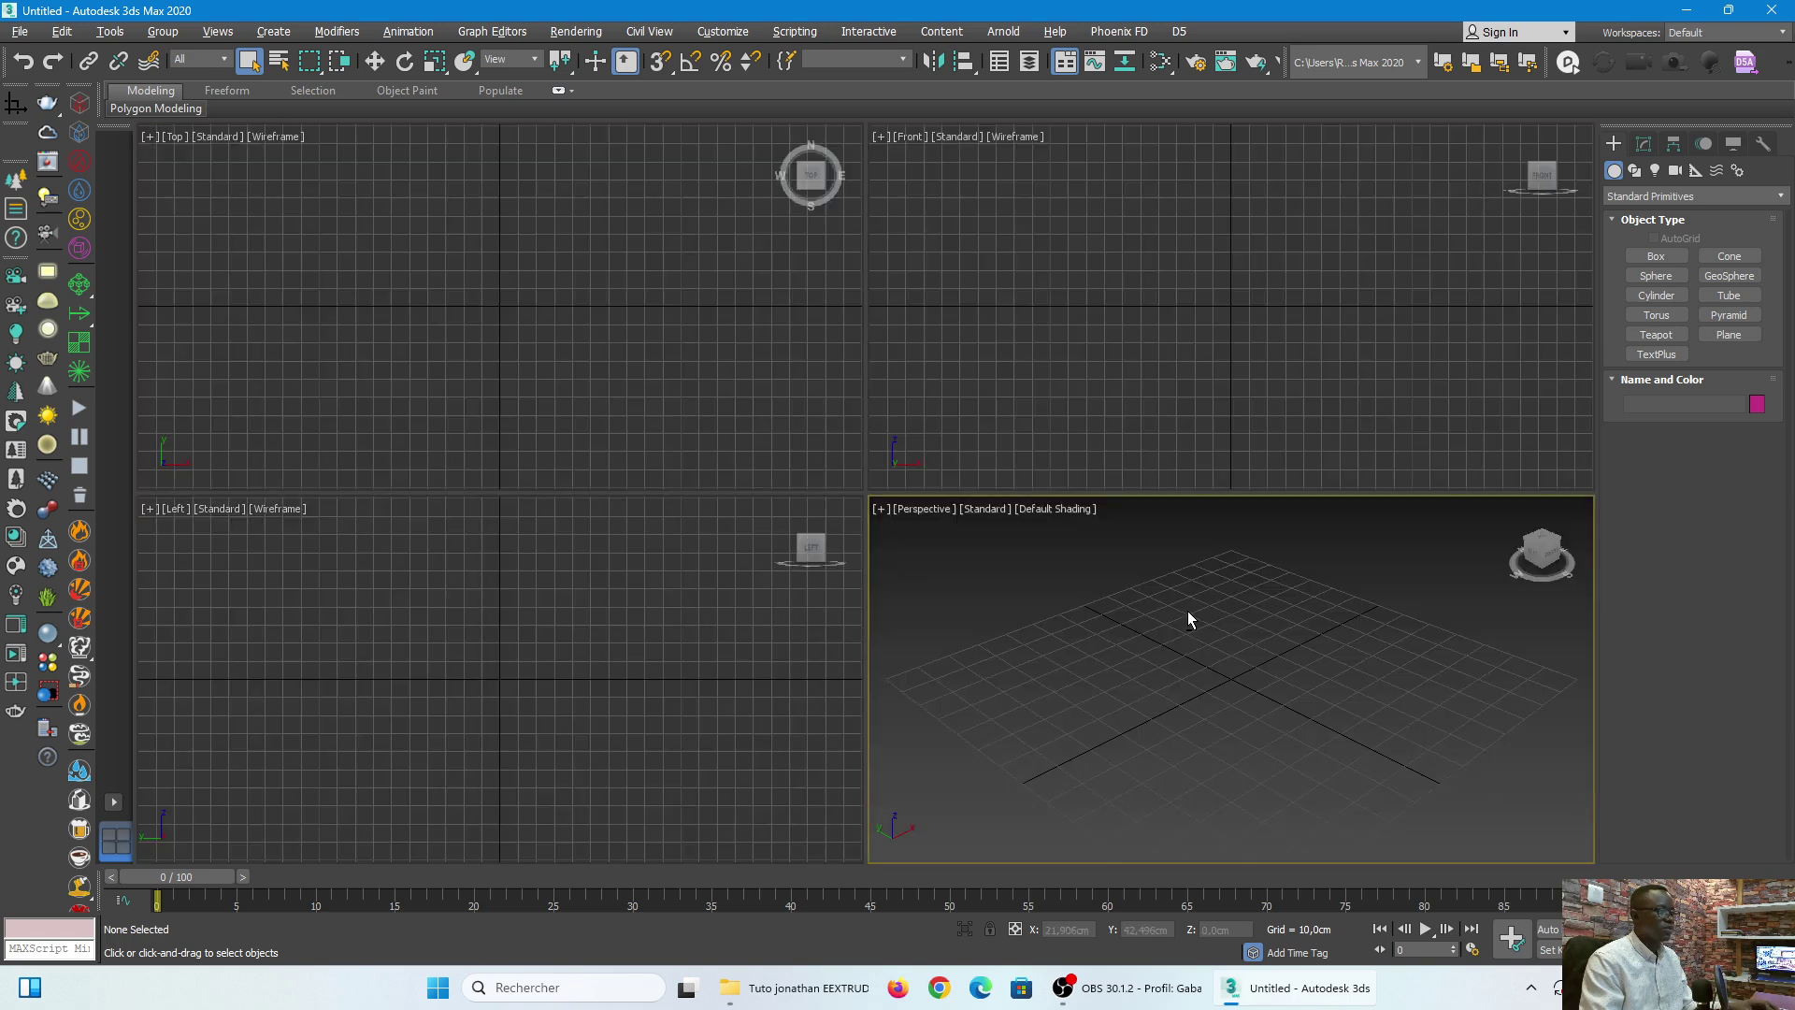
key("alt+w")
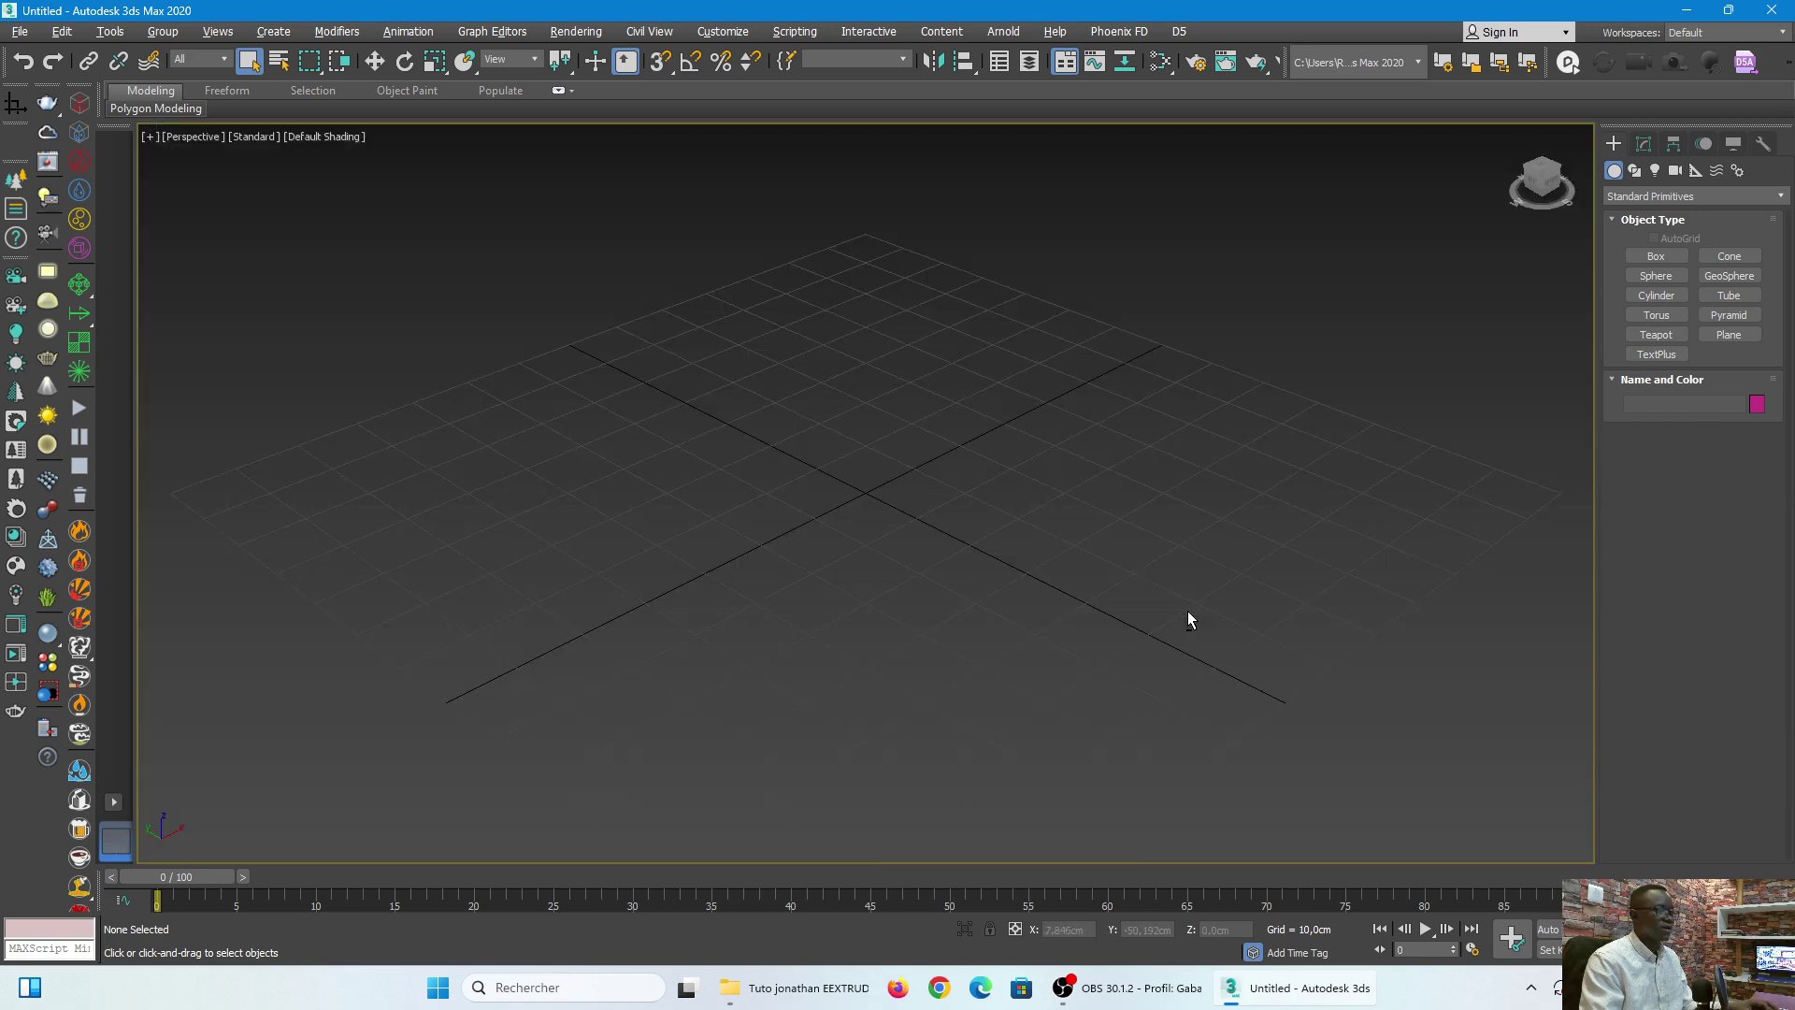
key("alt+w")
key("alt+w")
key("alt+w")
key("alt+w")
key("alt+w")
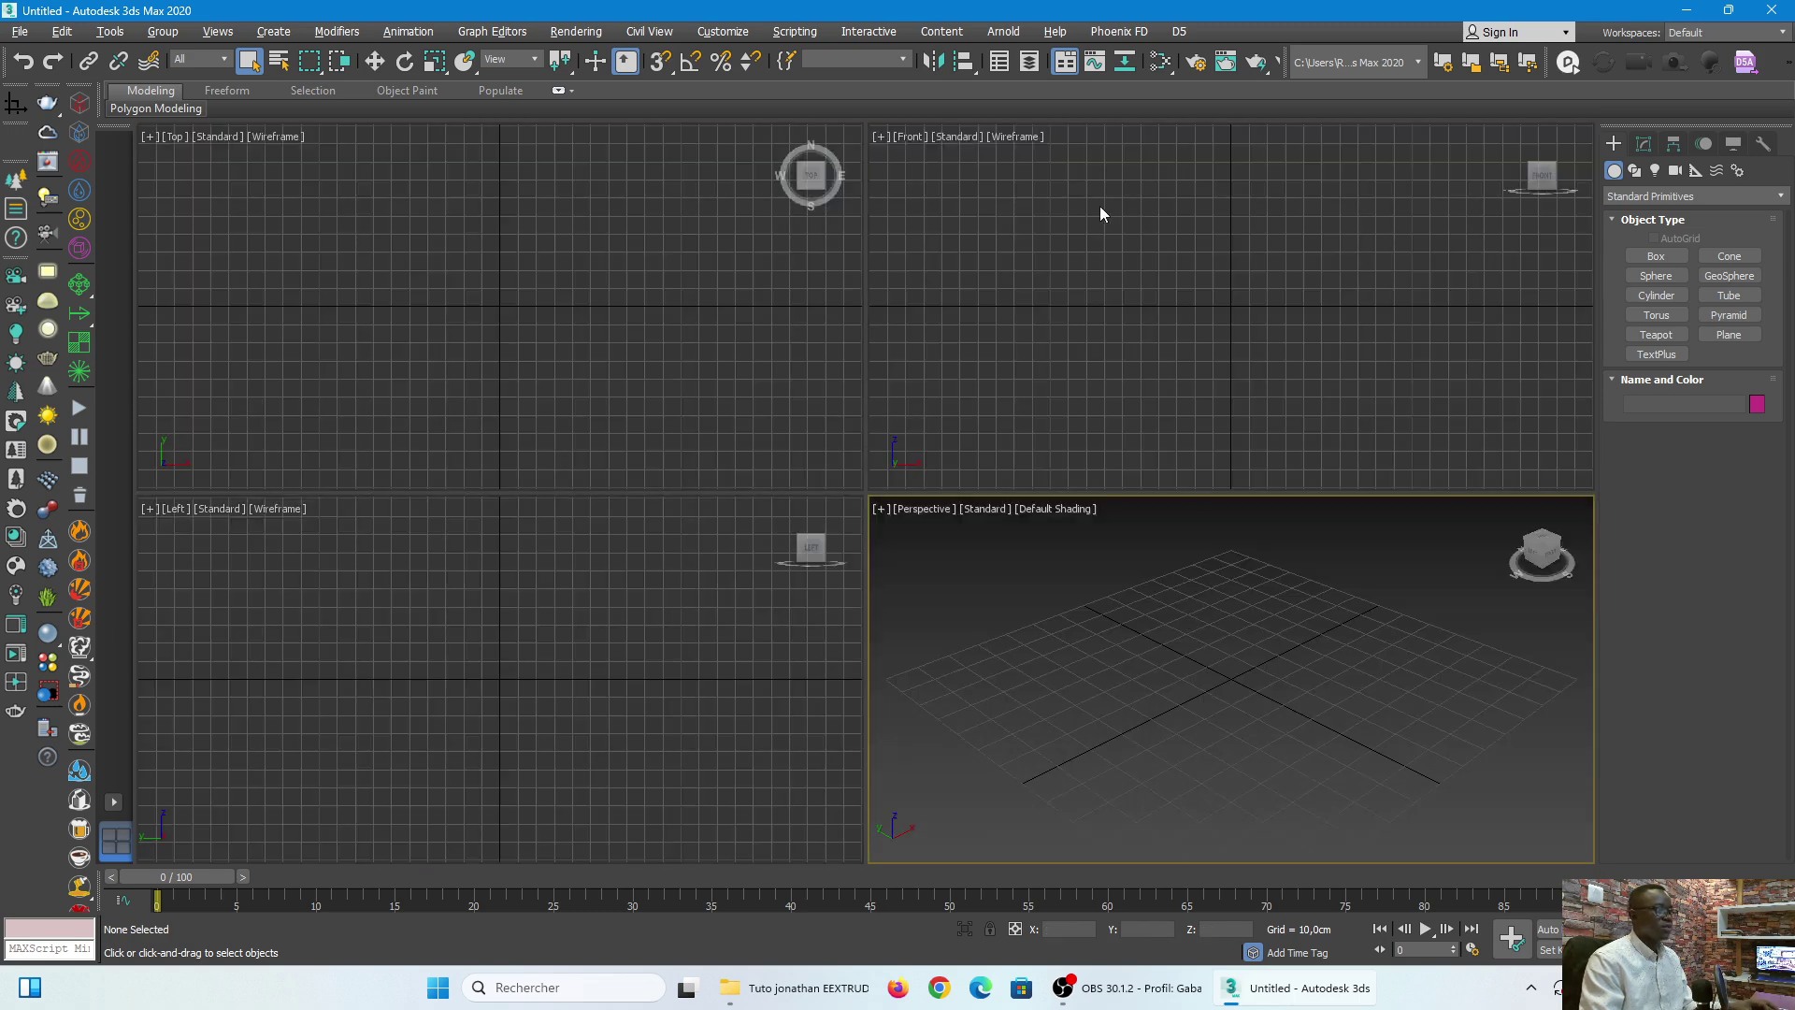
Step: Maximize the Front viewport and switch object creation from Standard Primitives to Splines shapes
key("alt+w")
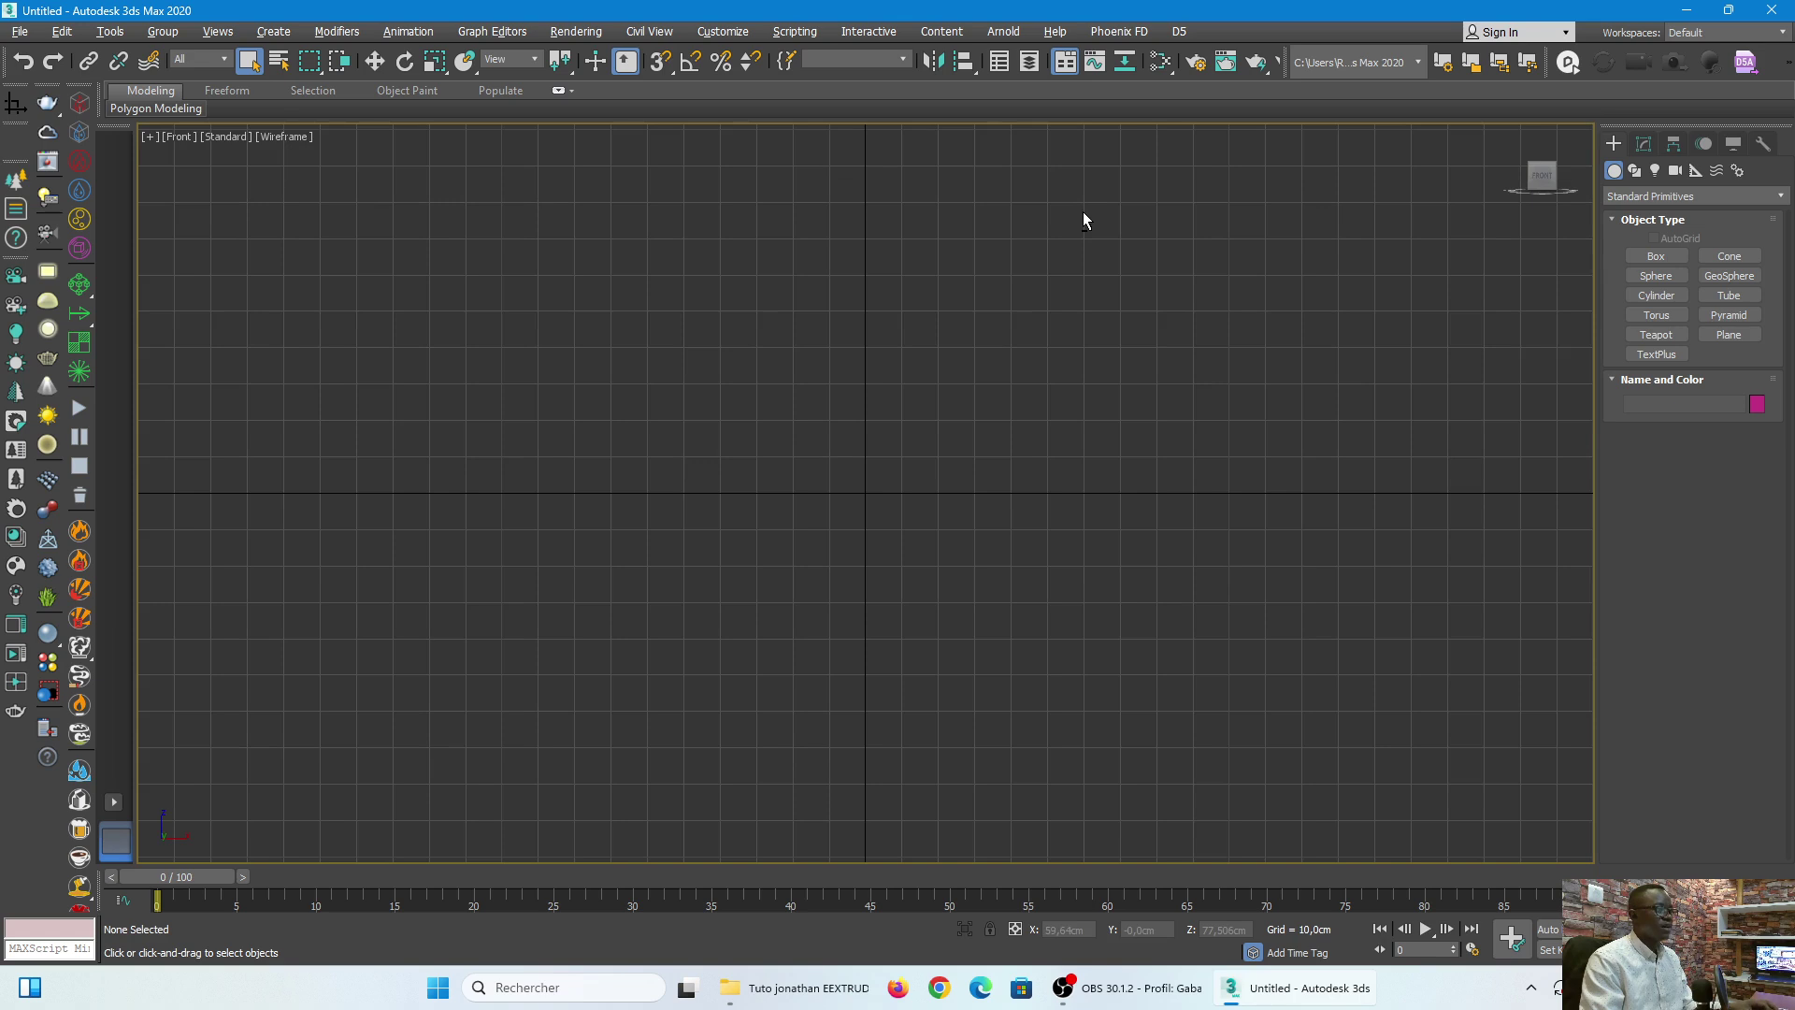
scroll(1266, 556, "down", 5)
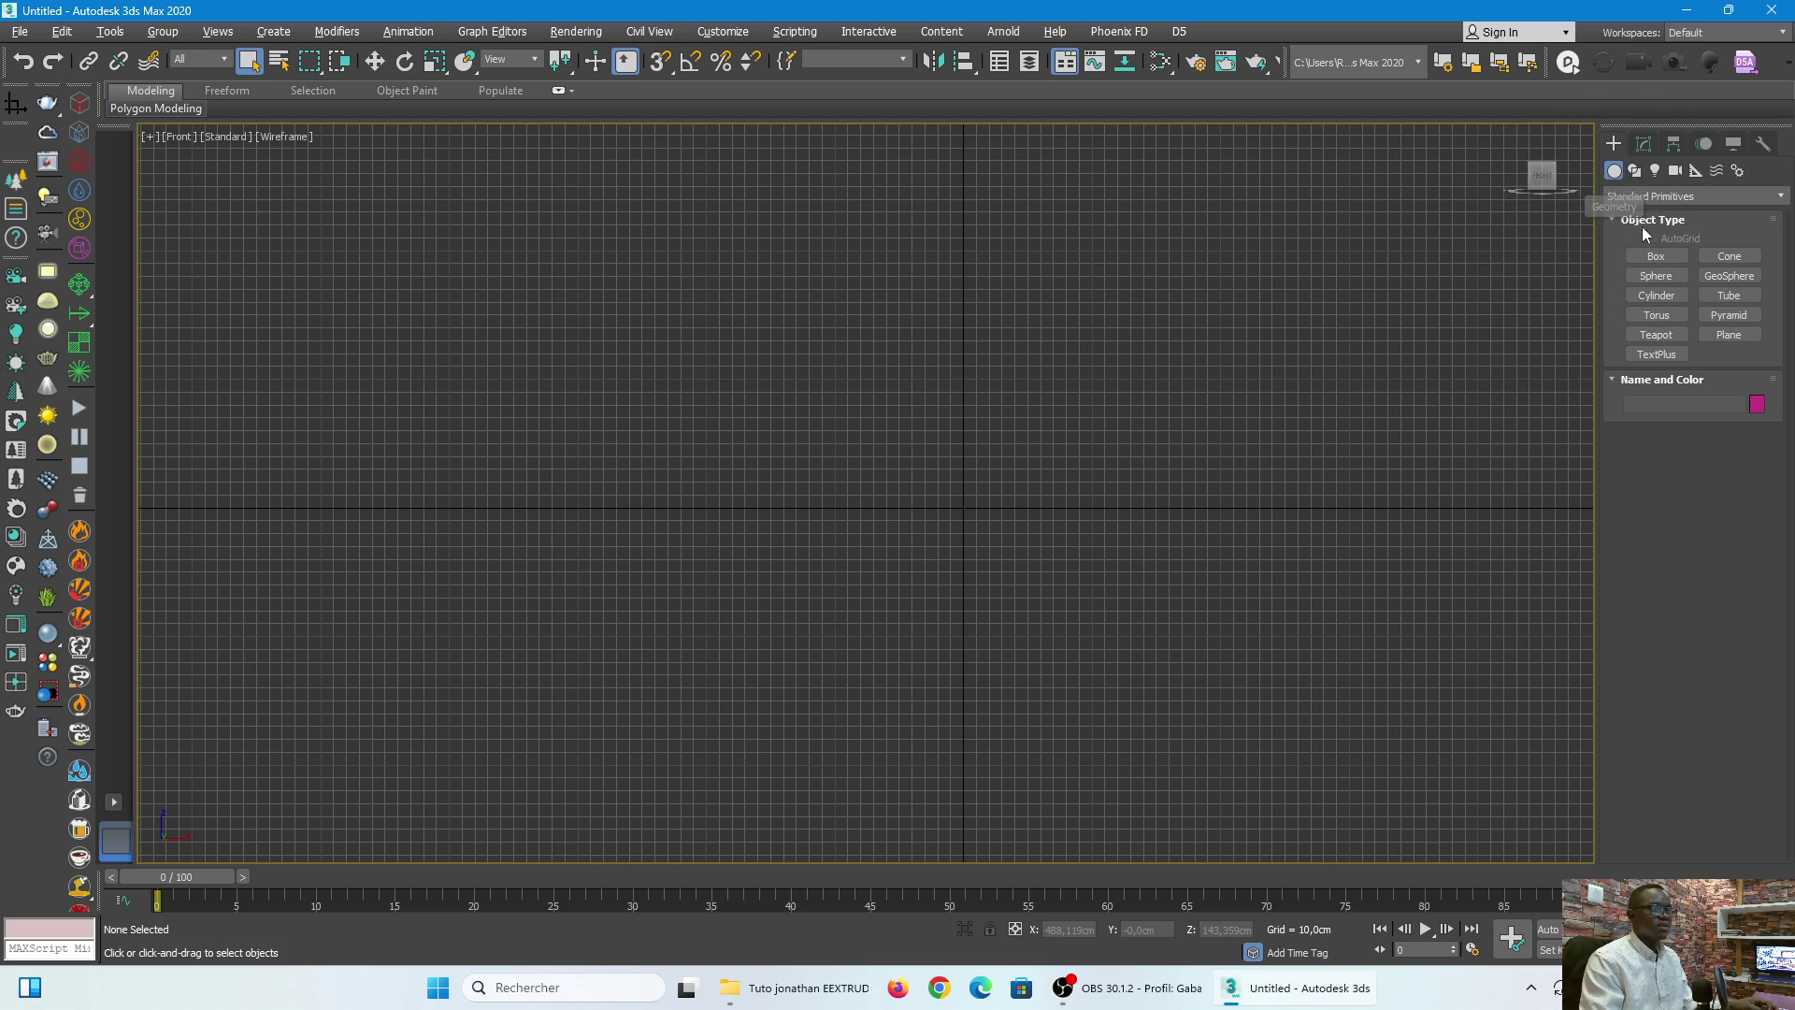
left_click(1651, 195)
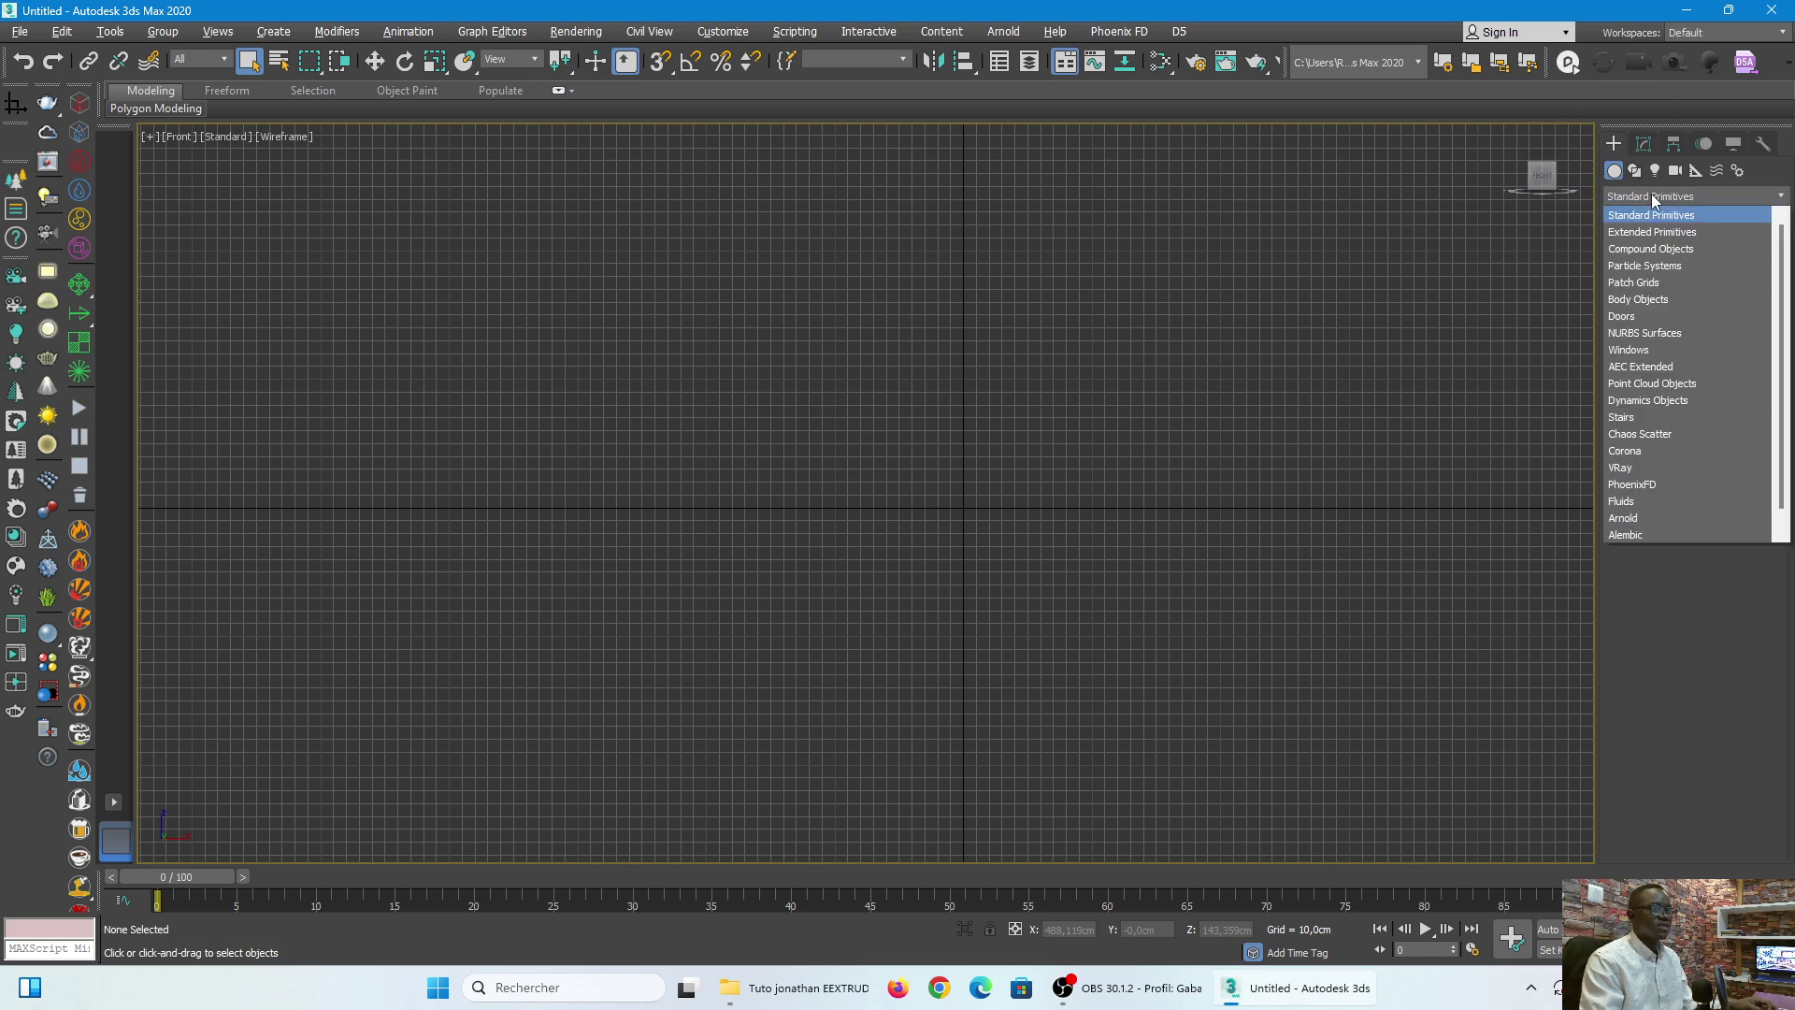
left_click(1650, 194)
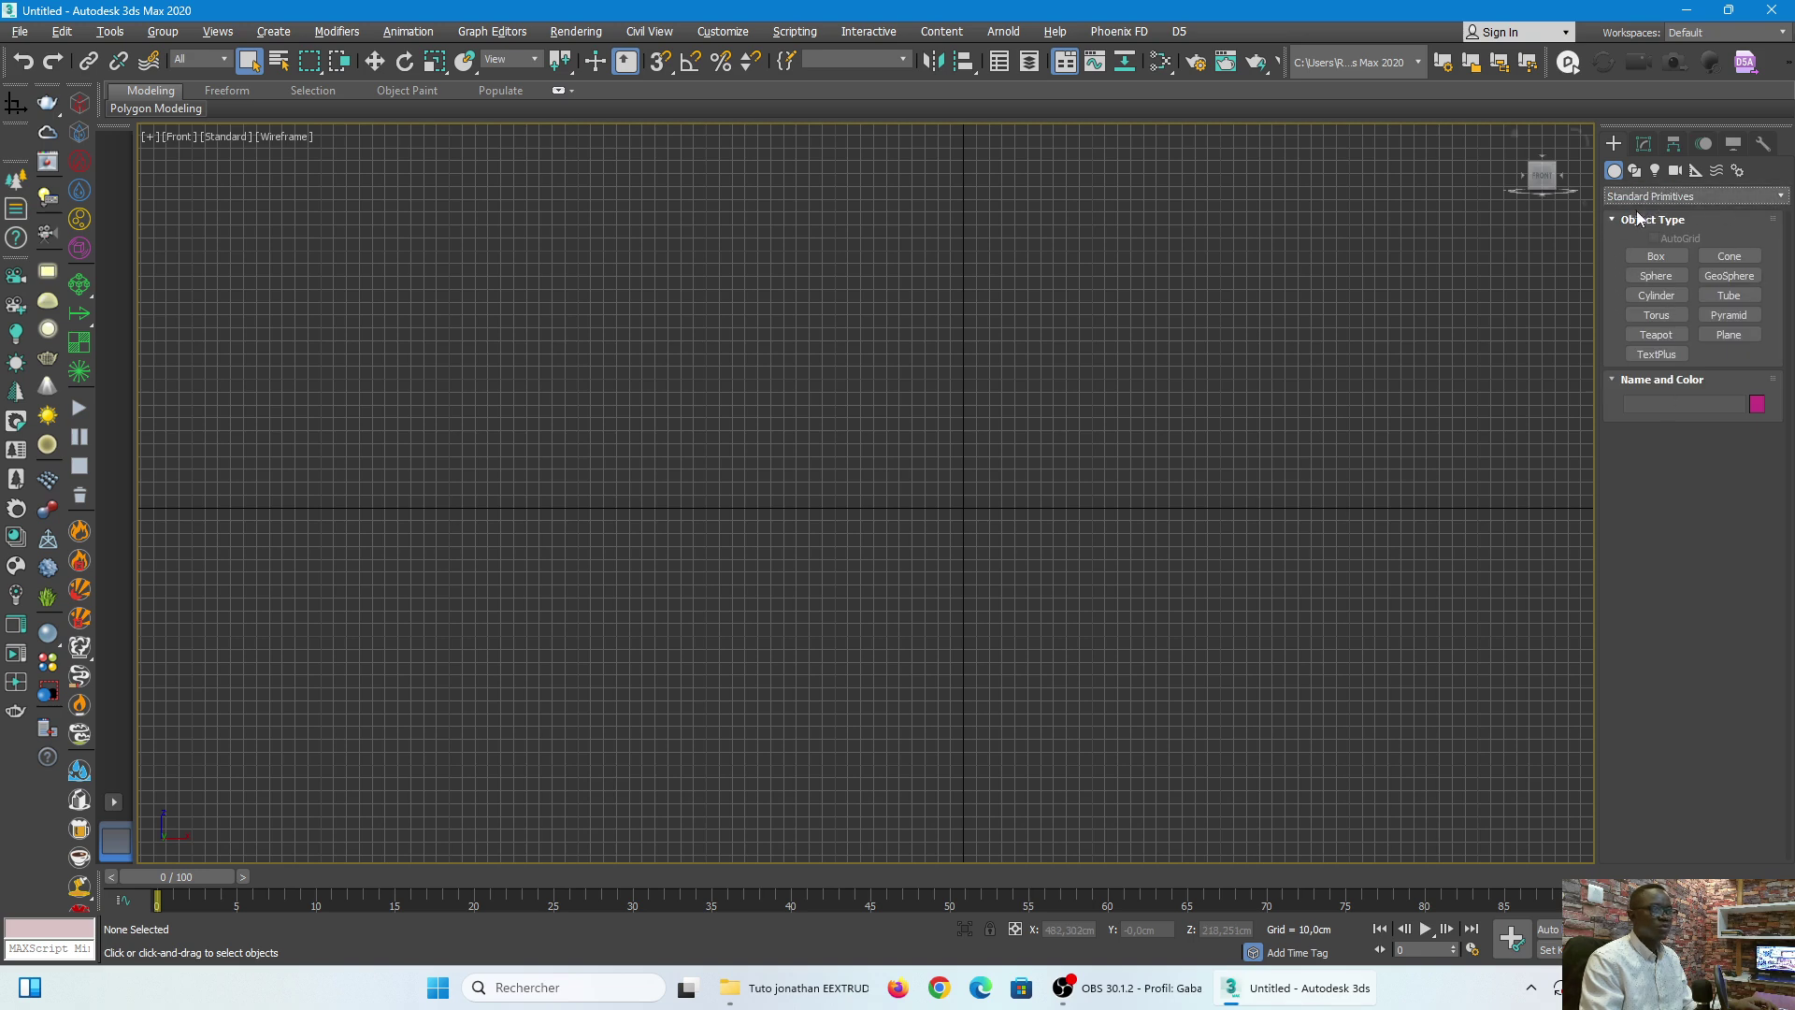
left_click(1642, 173)
left_click(1635, 172)
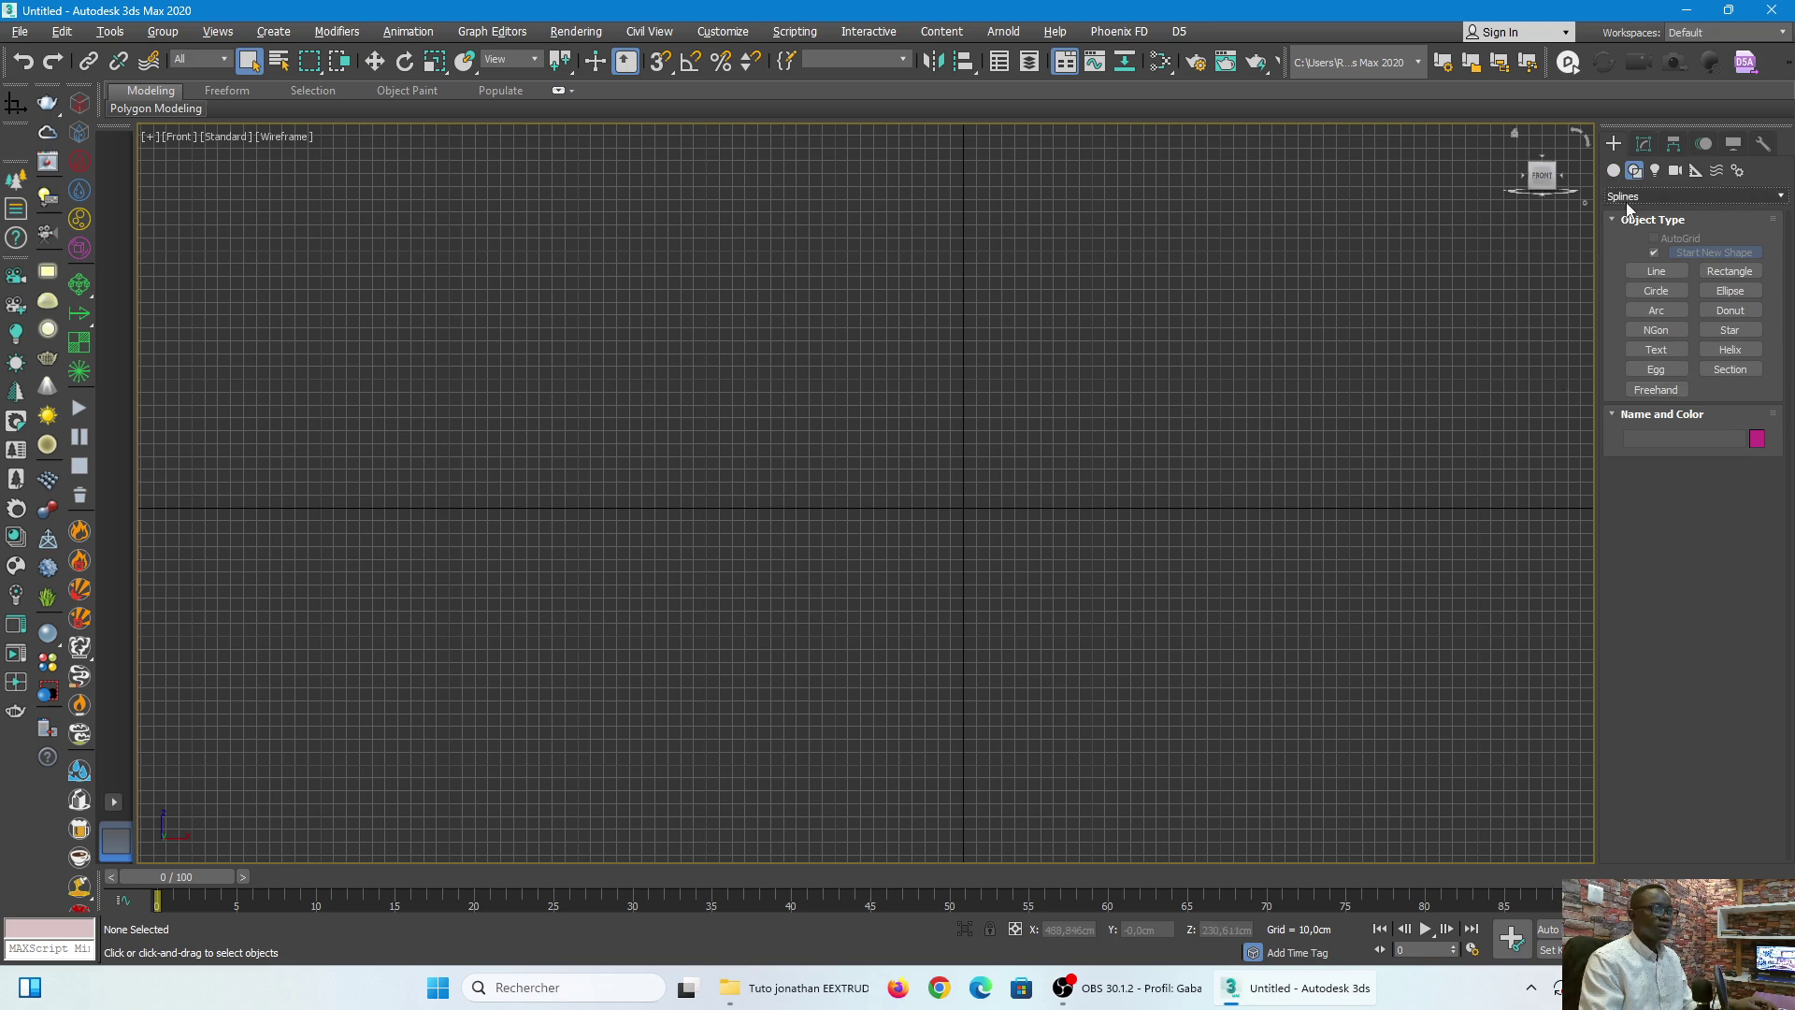
Step: Draw an open zigzag Line with five corner vertices in the Front view, its second segment about 185 cm long
left_click(1656, 272)
left_click(1656, 272)
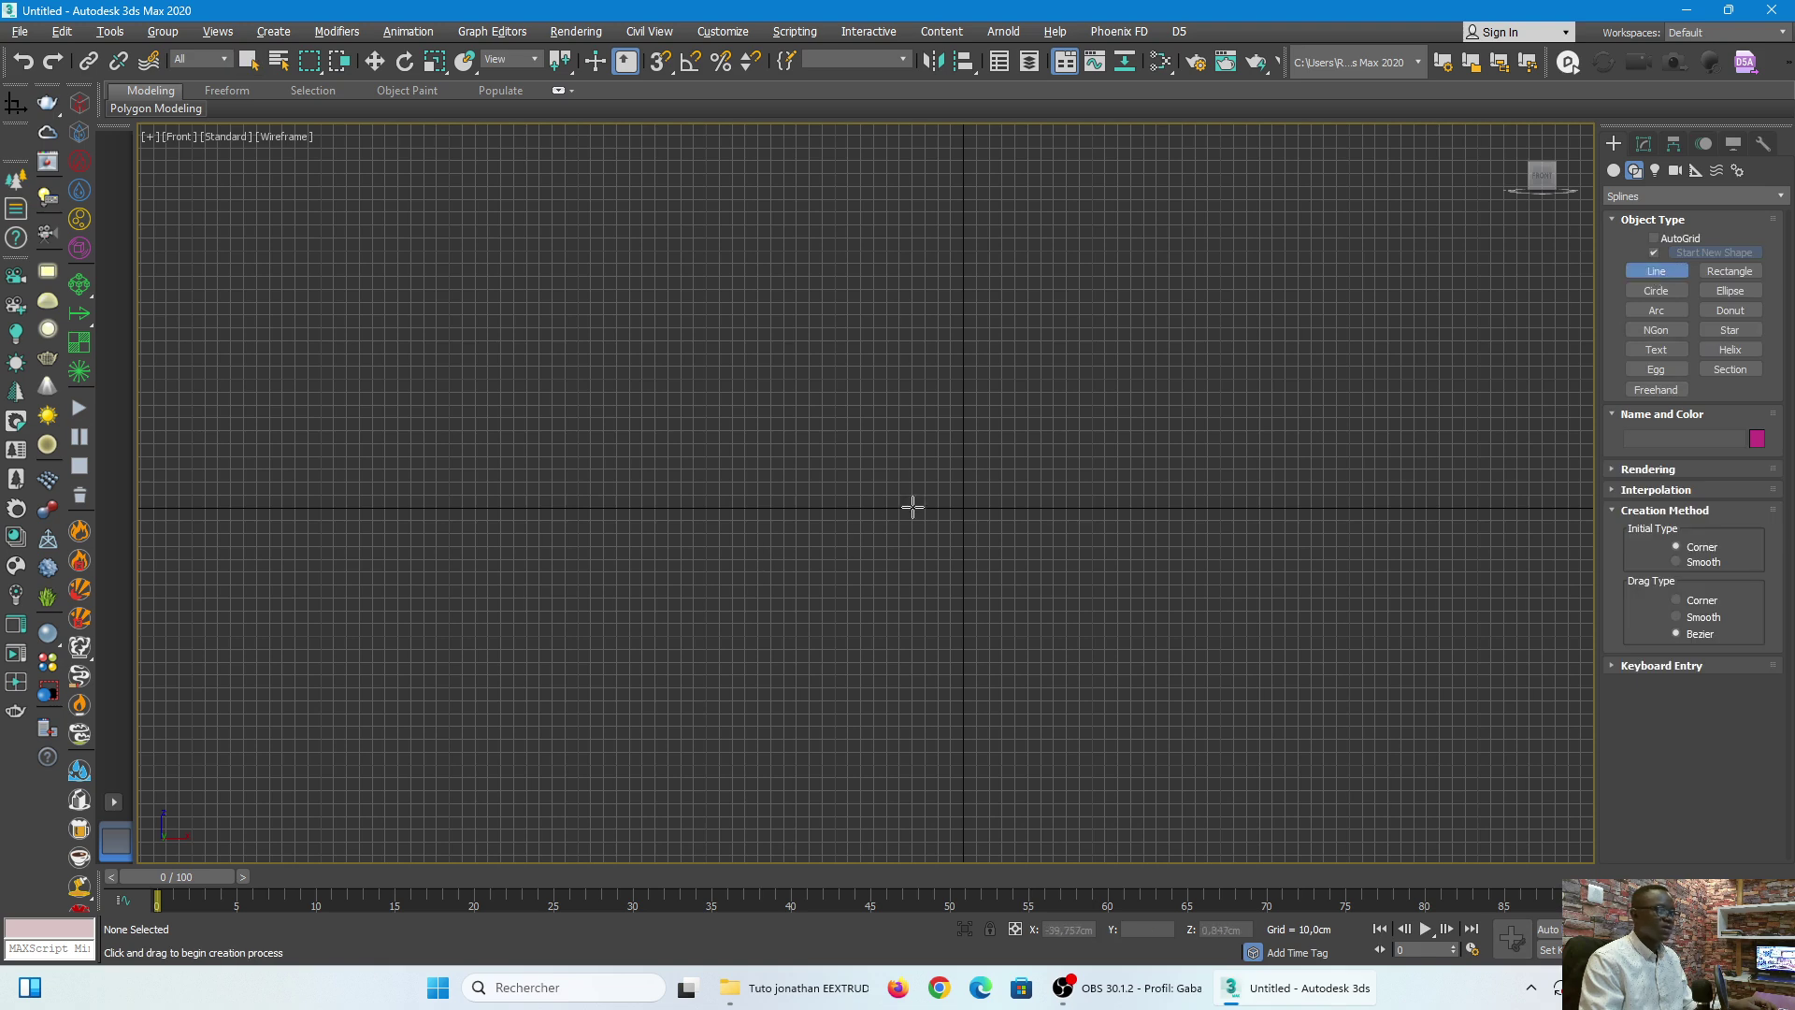
left_click(758, 507)
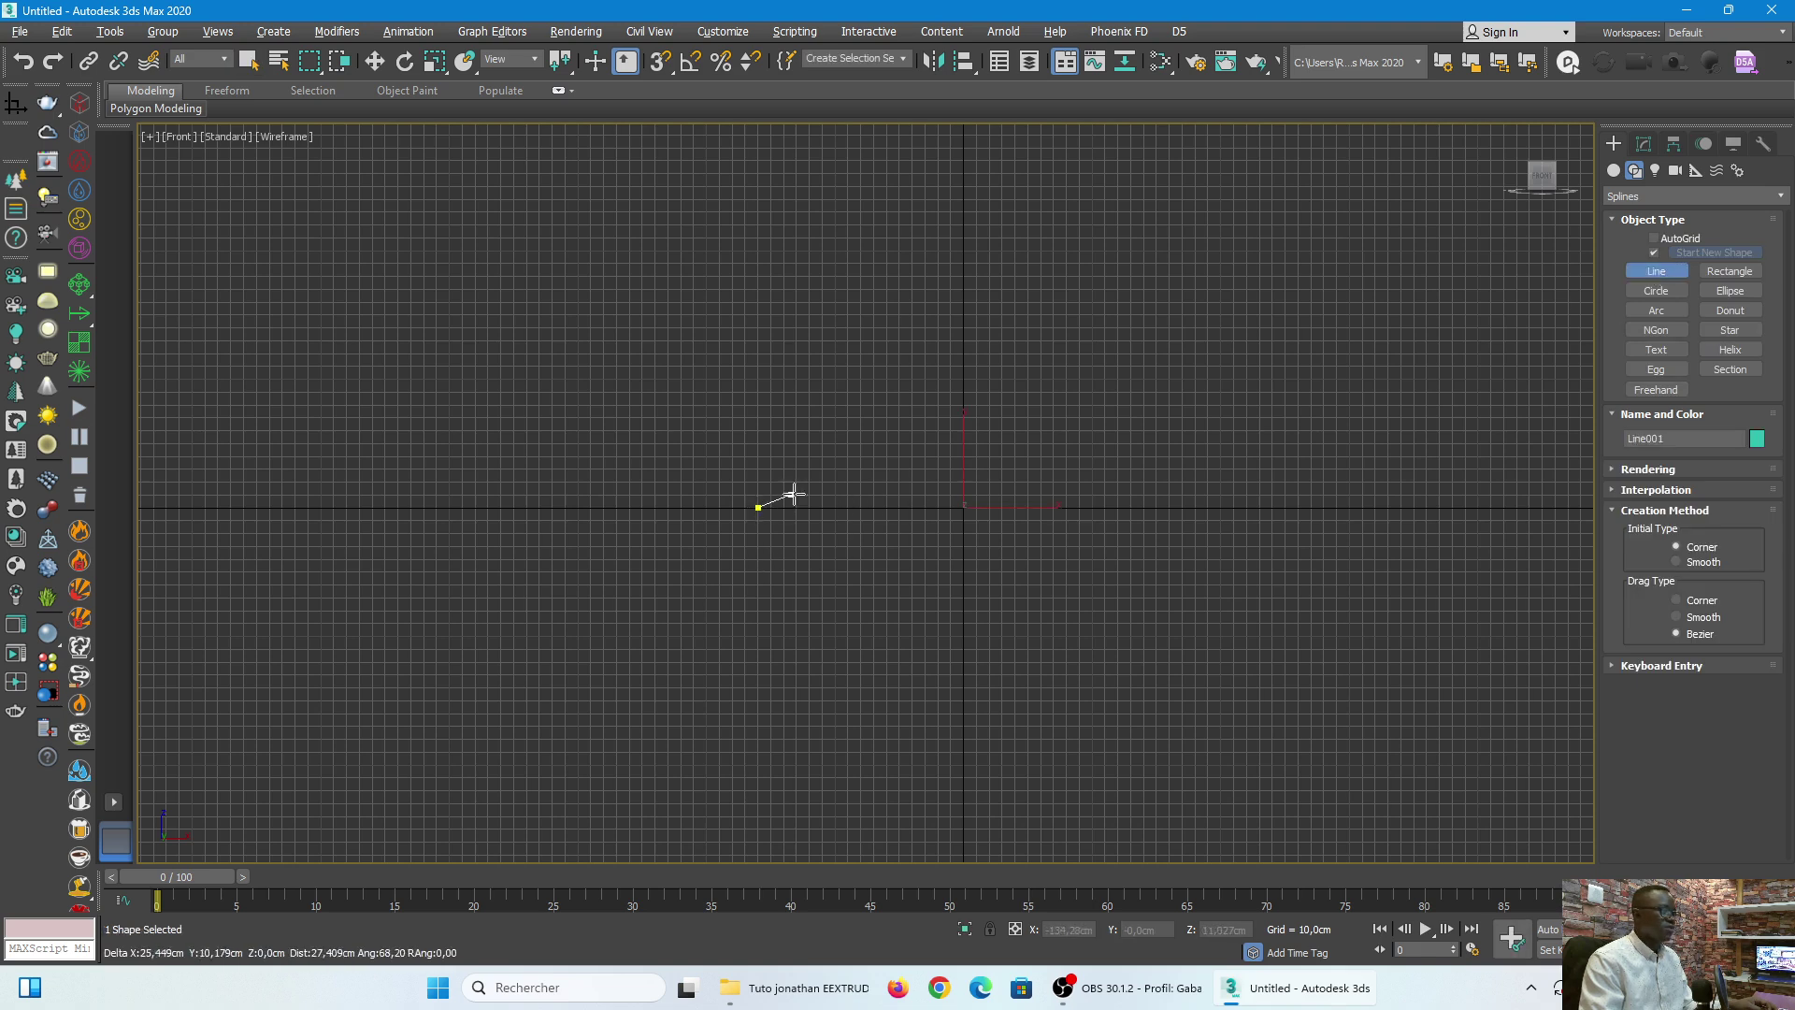
left_click(953, 424)
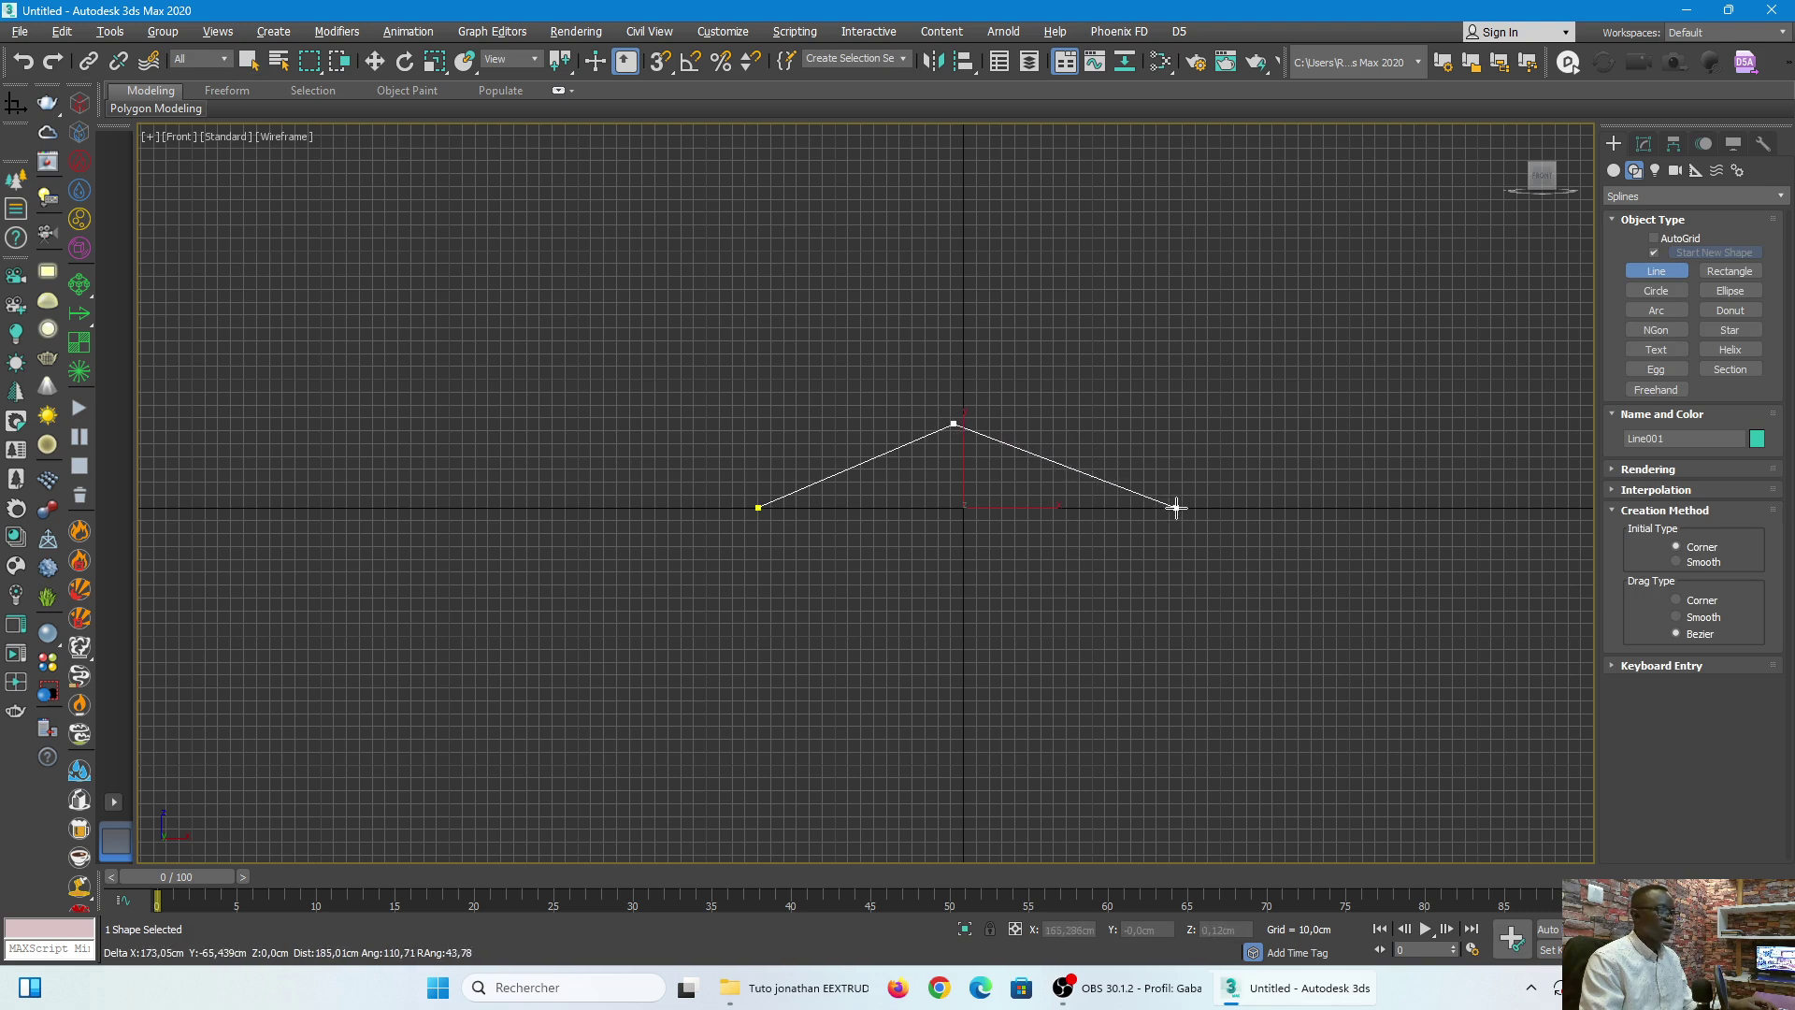
left_click(1177, 508)
scroll(1177, 507, "down", 3)
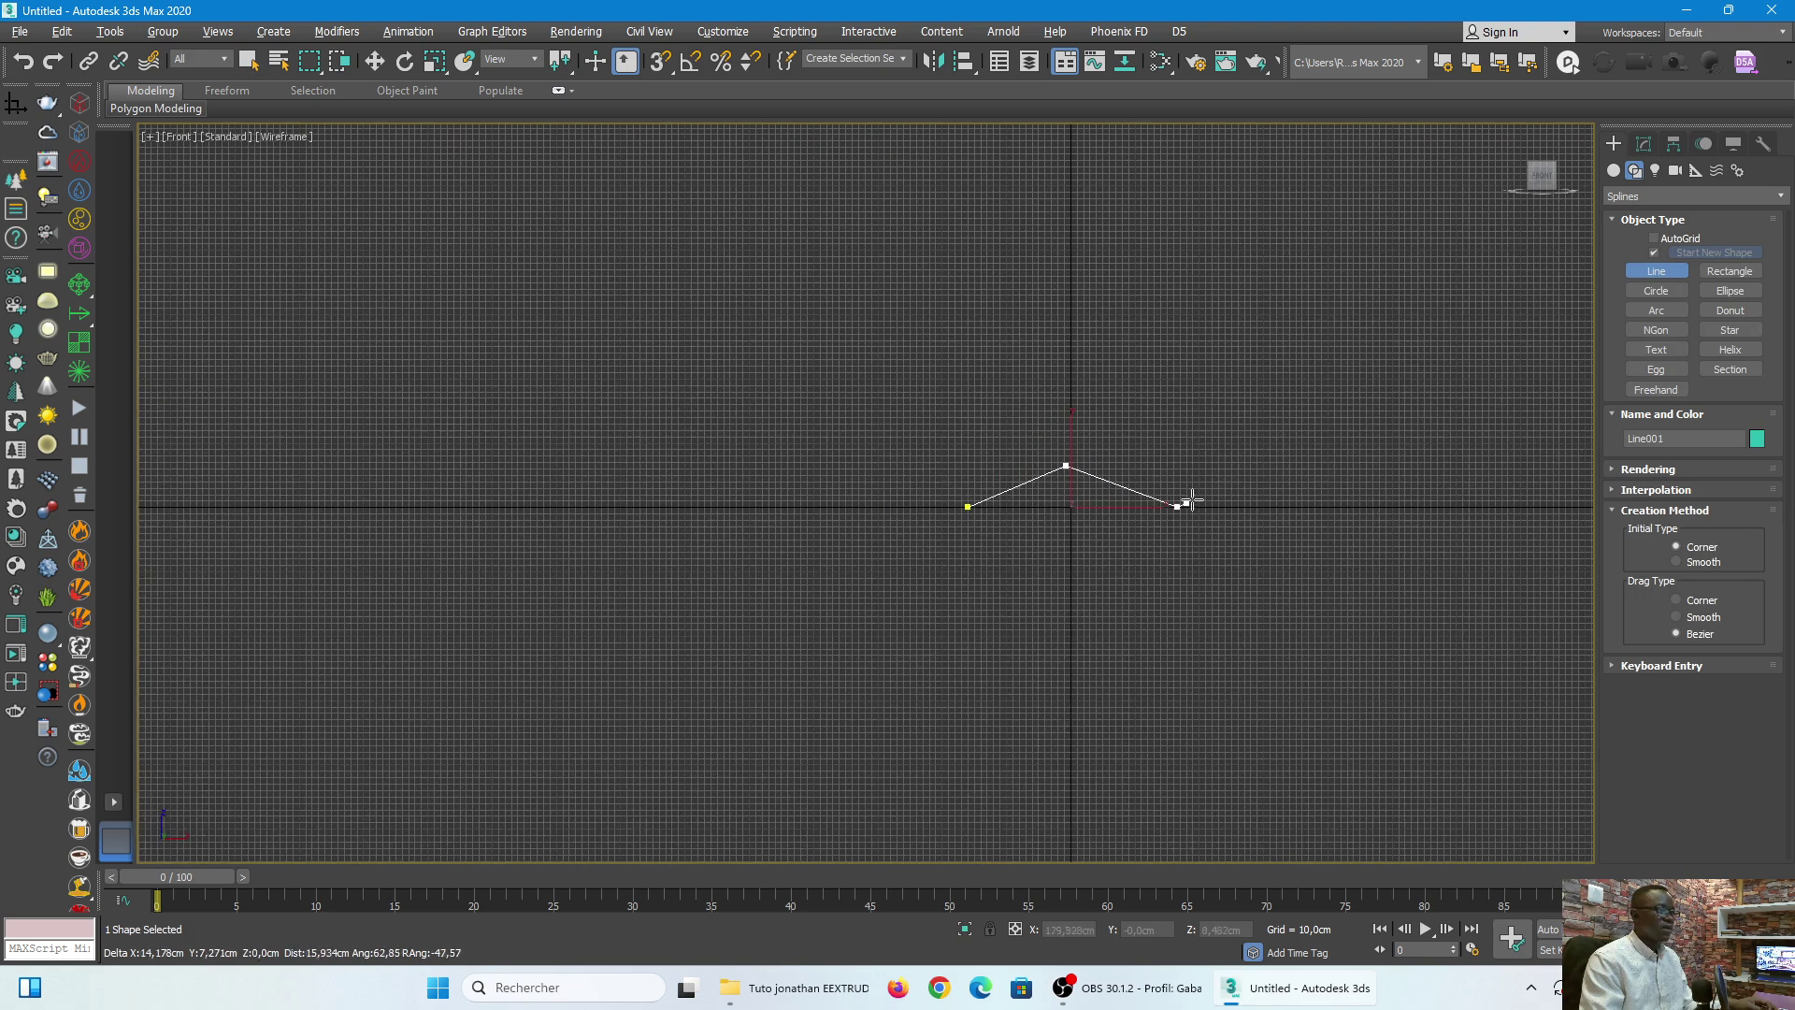
scroll(1309, 437, "up", 3)
left_click(1315, 427)
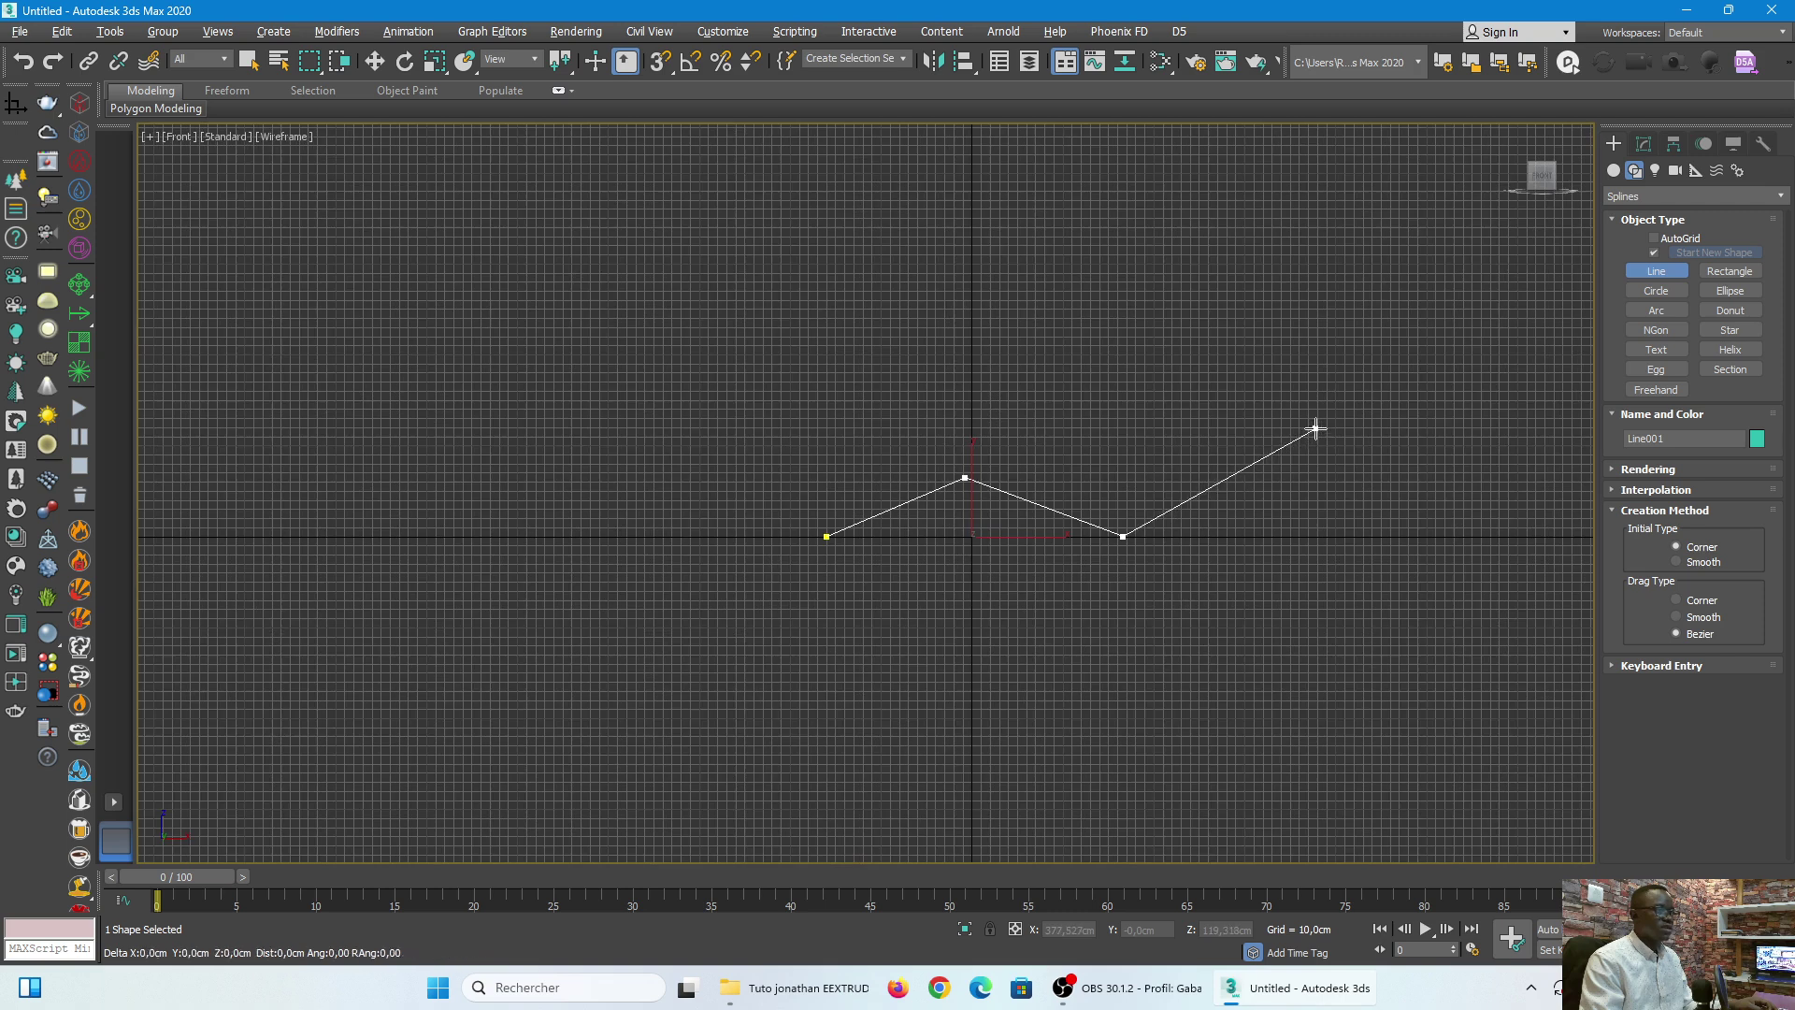
left_click(1376, 422)
right_click(1397, 419)
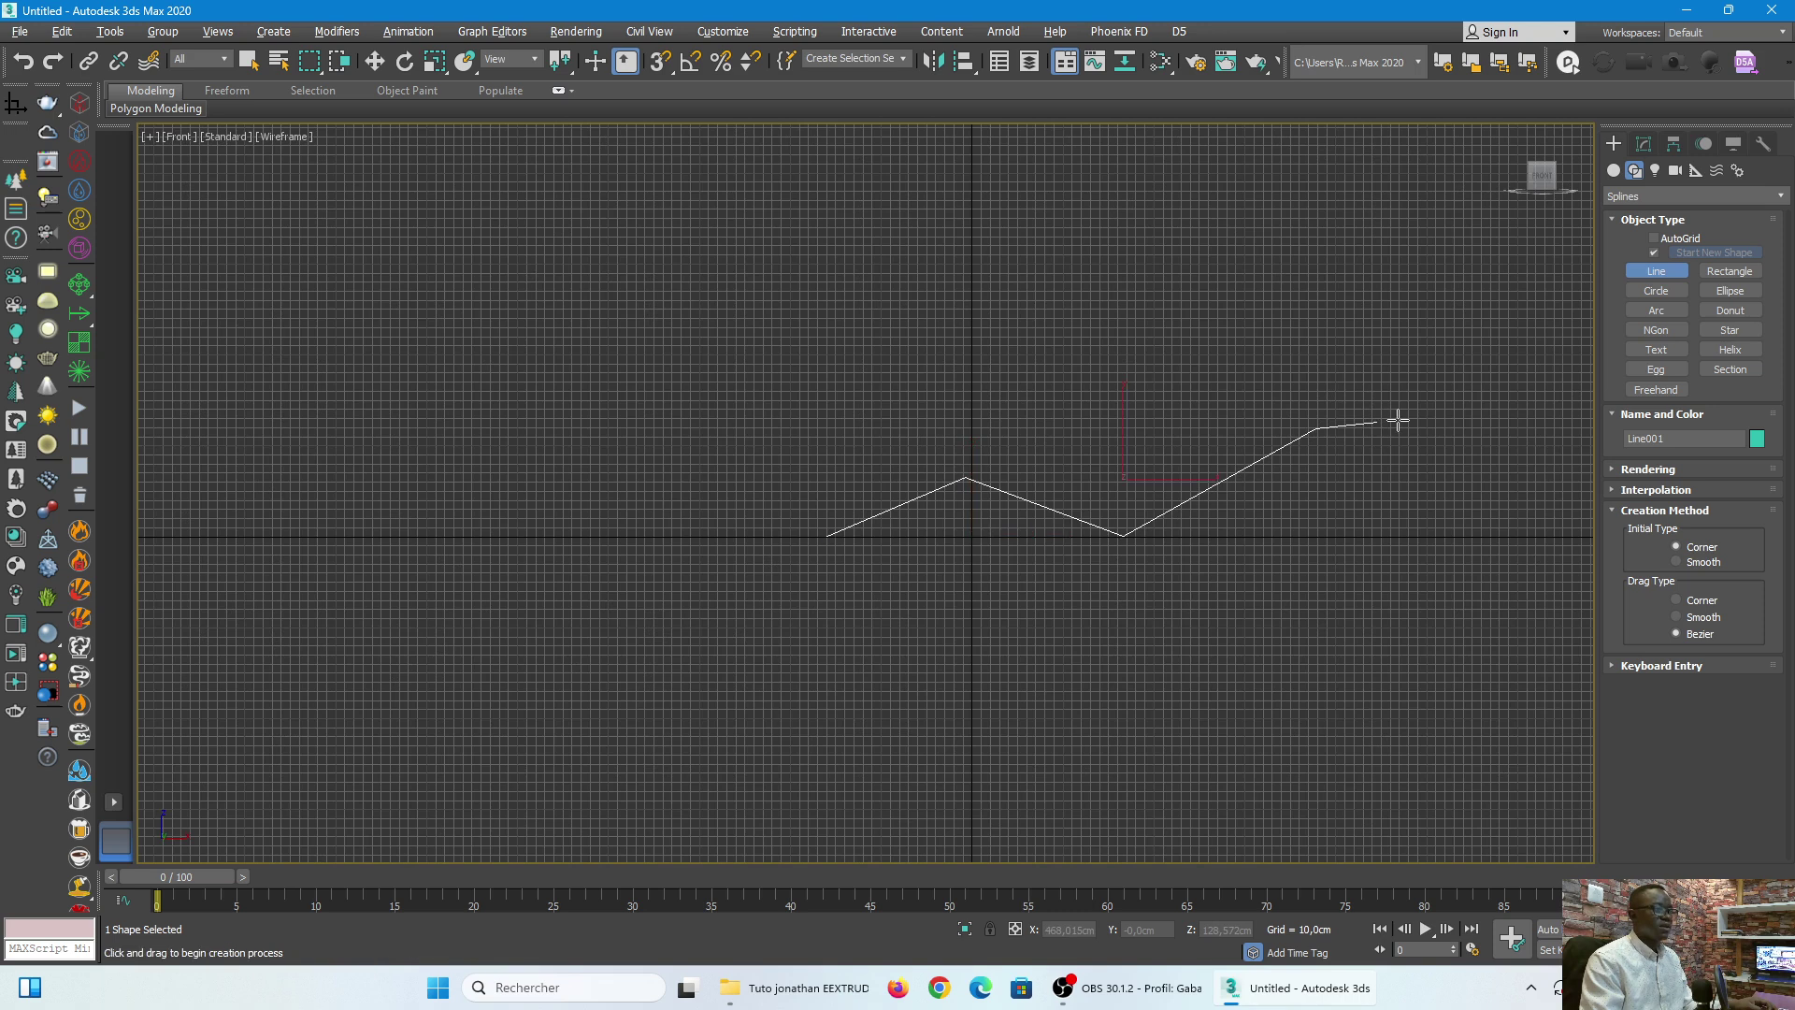
right_click(1398, 419)
Step: Show the zigzag line in a maximized Perspective view and convert it to an Editable Spline
scroll(1173, 497, "up", 3)
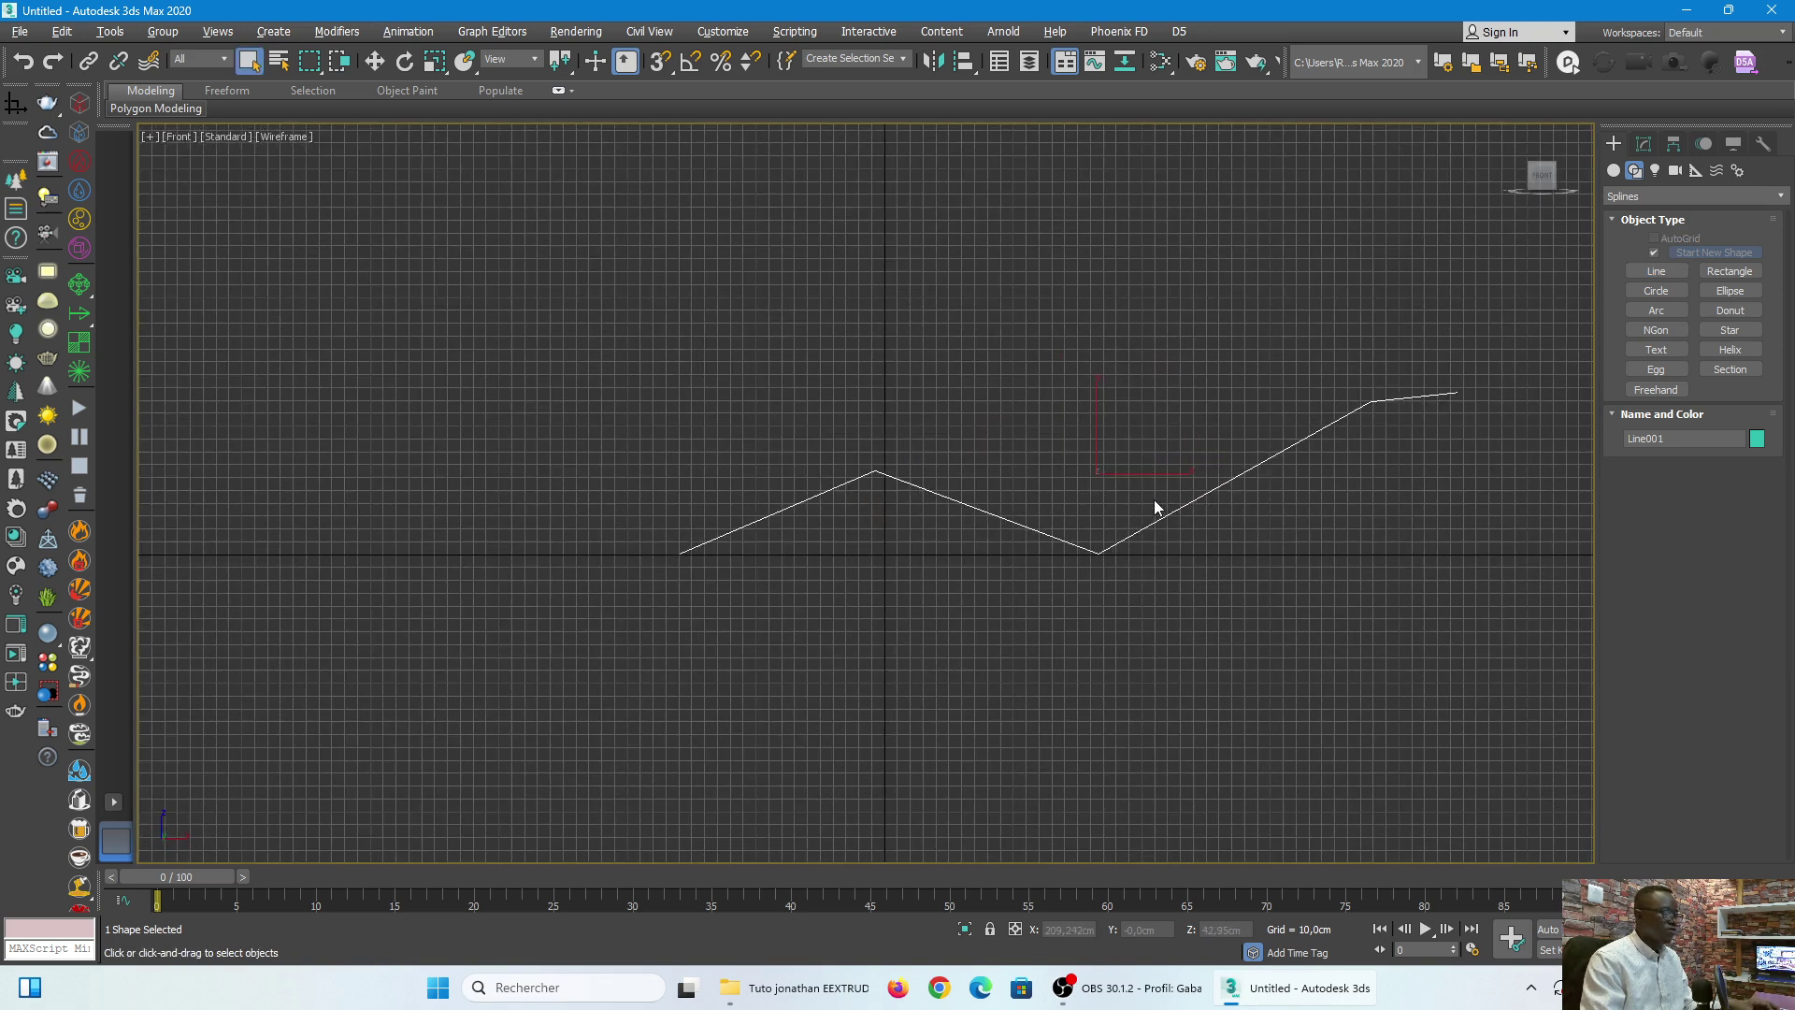
key("alt+w")
key("alt+w")
scroll(1195, 579, "down", 5)
scroll(1108, 543, "up", 4)
scroll(1206, 593, "down", 2)
middle_click_drag(1204, 591, 1131, 568, "alt")
scroll(1150, 561, "up", 3)
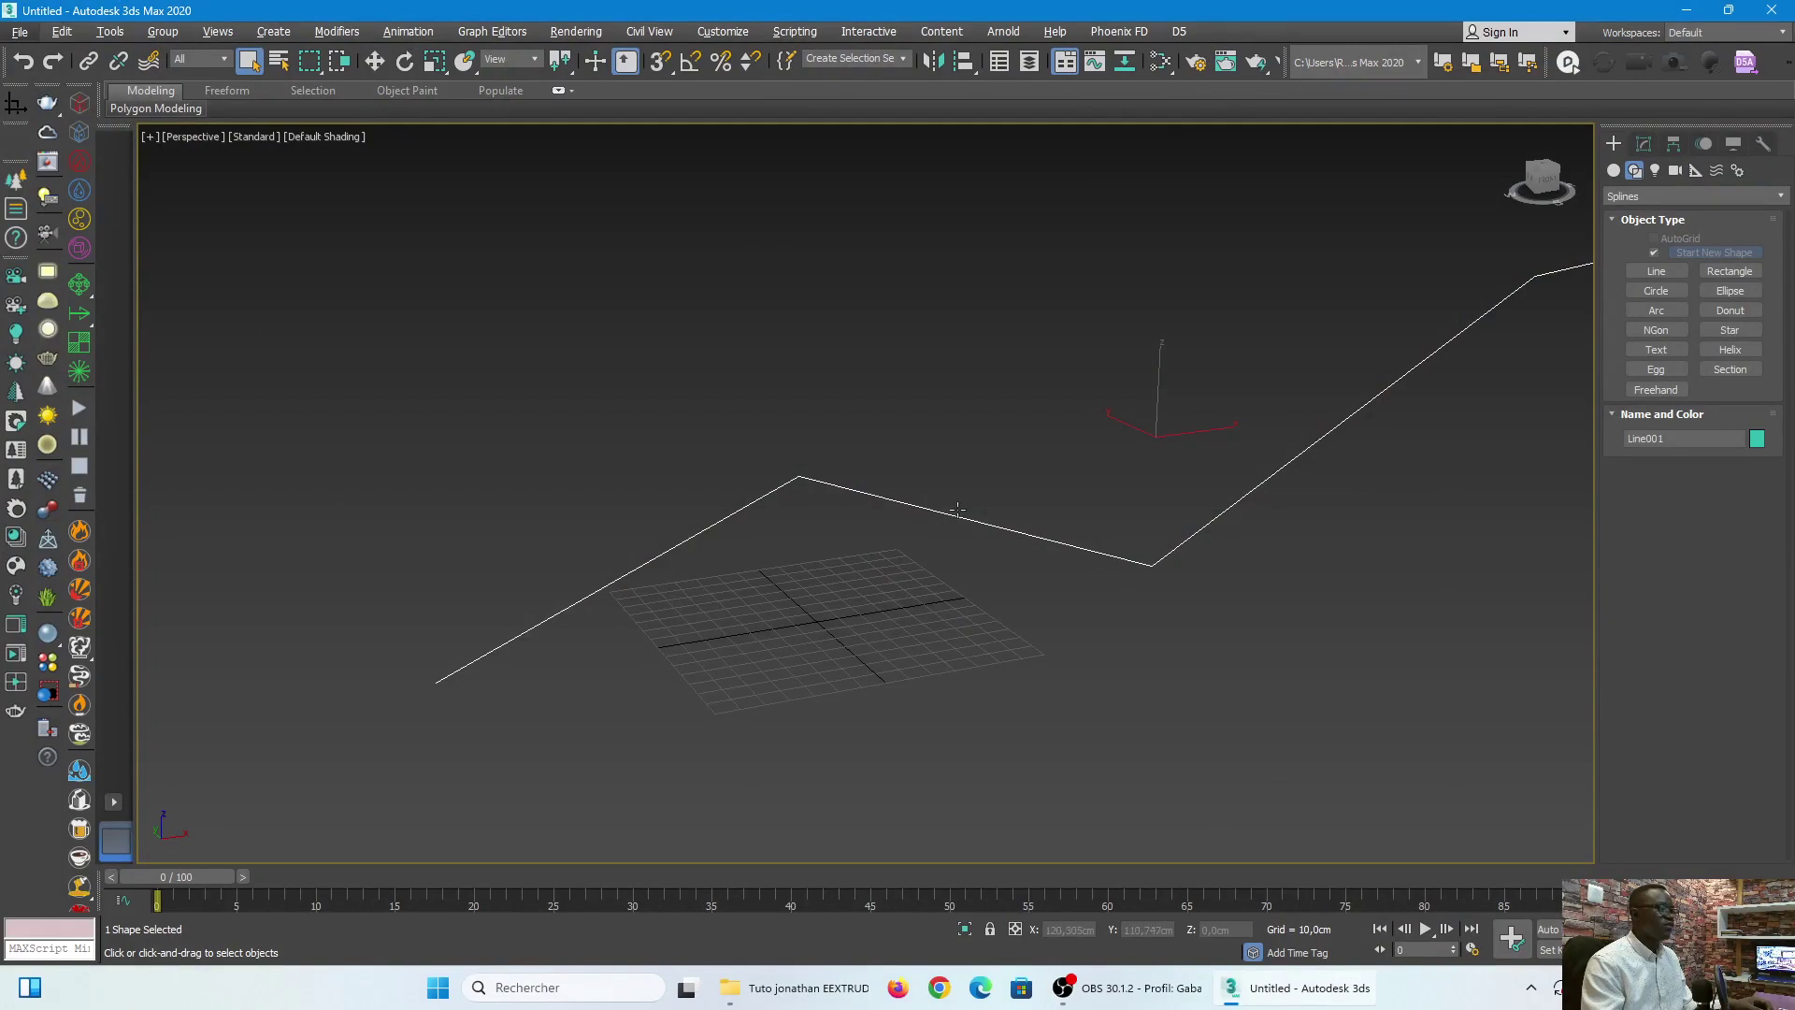
scroll(953, 520, "down", 2)
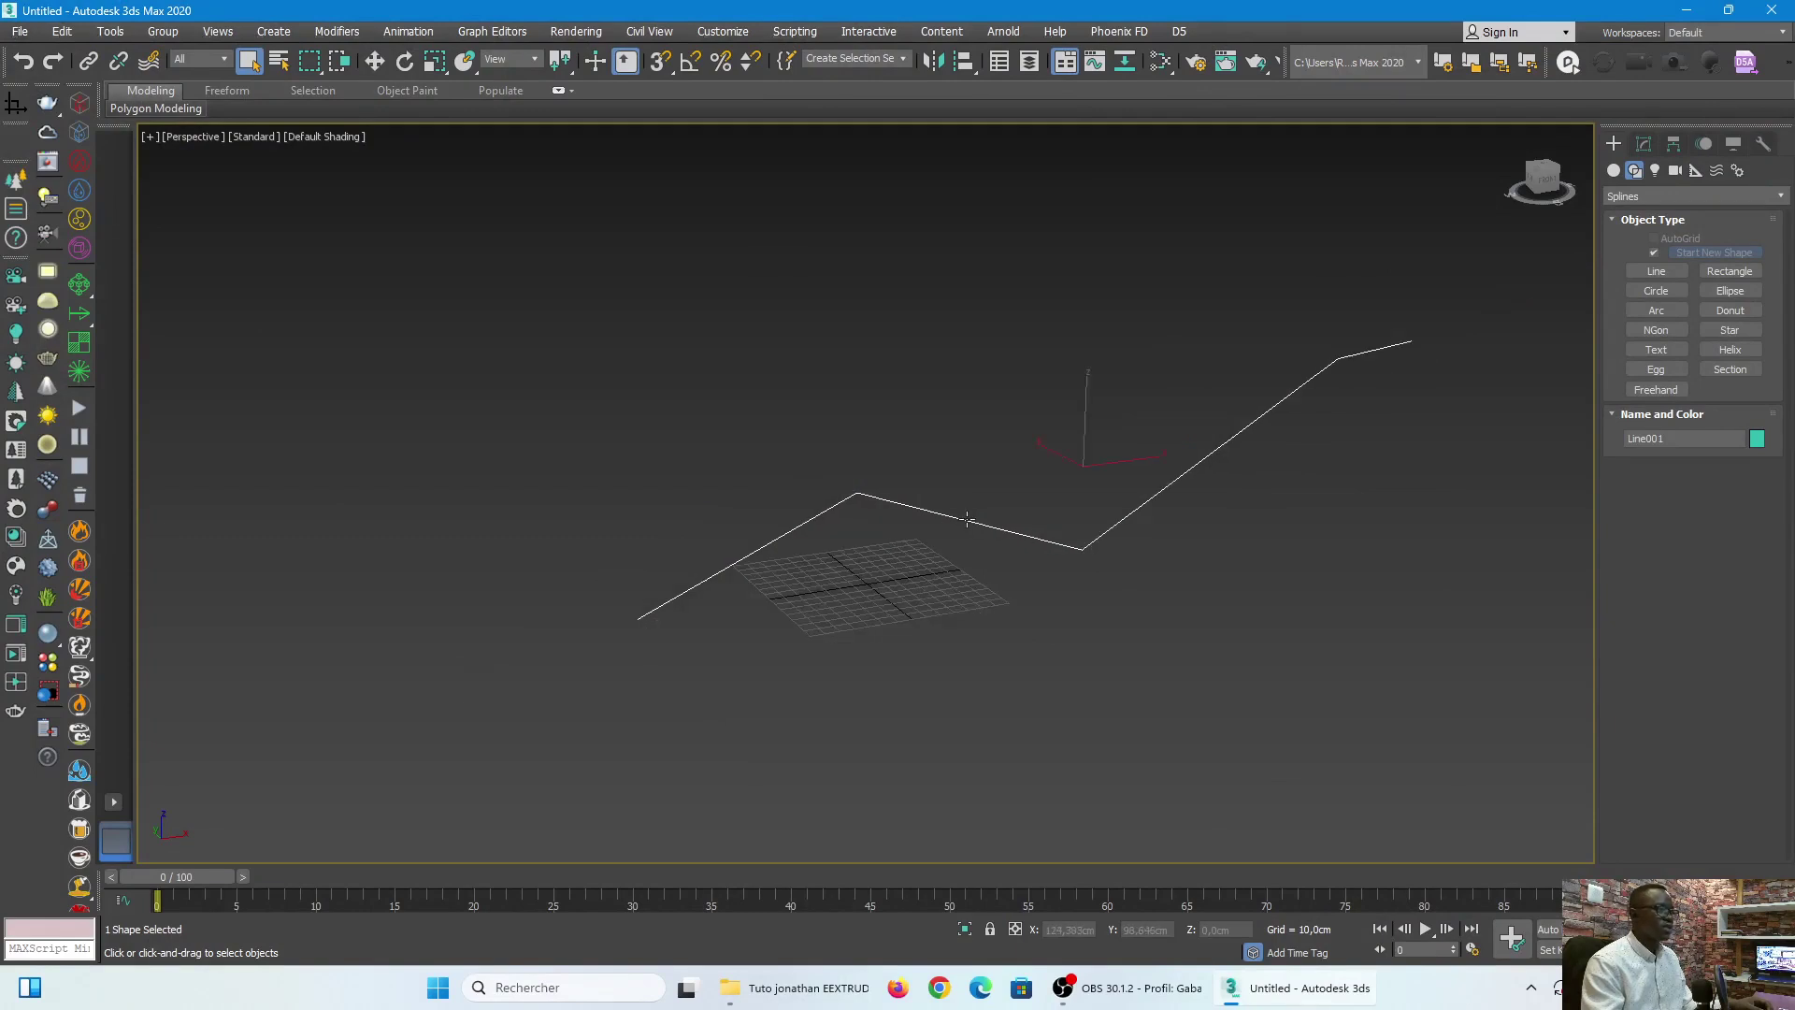
right_click(967, 520)
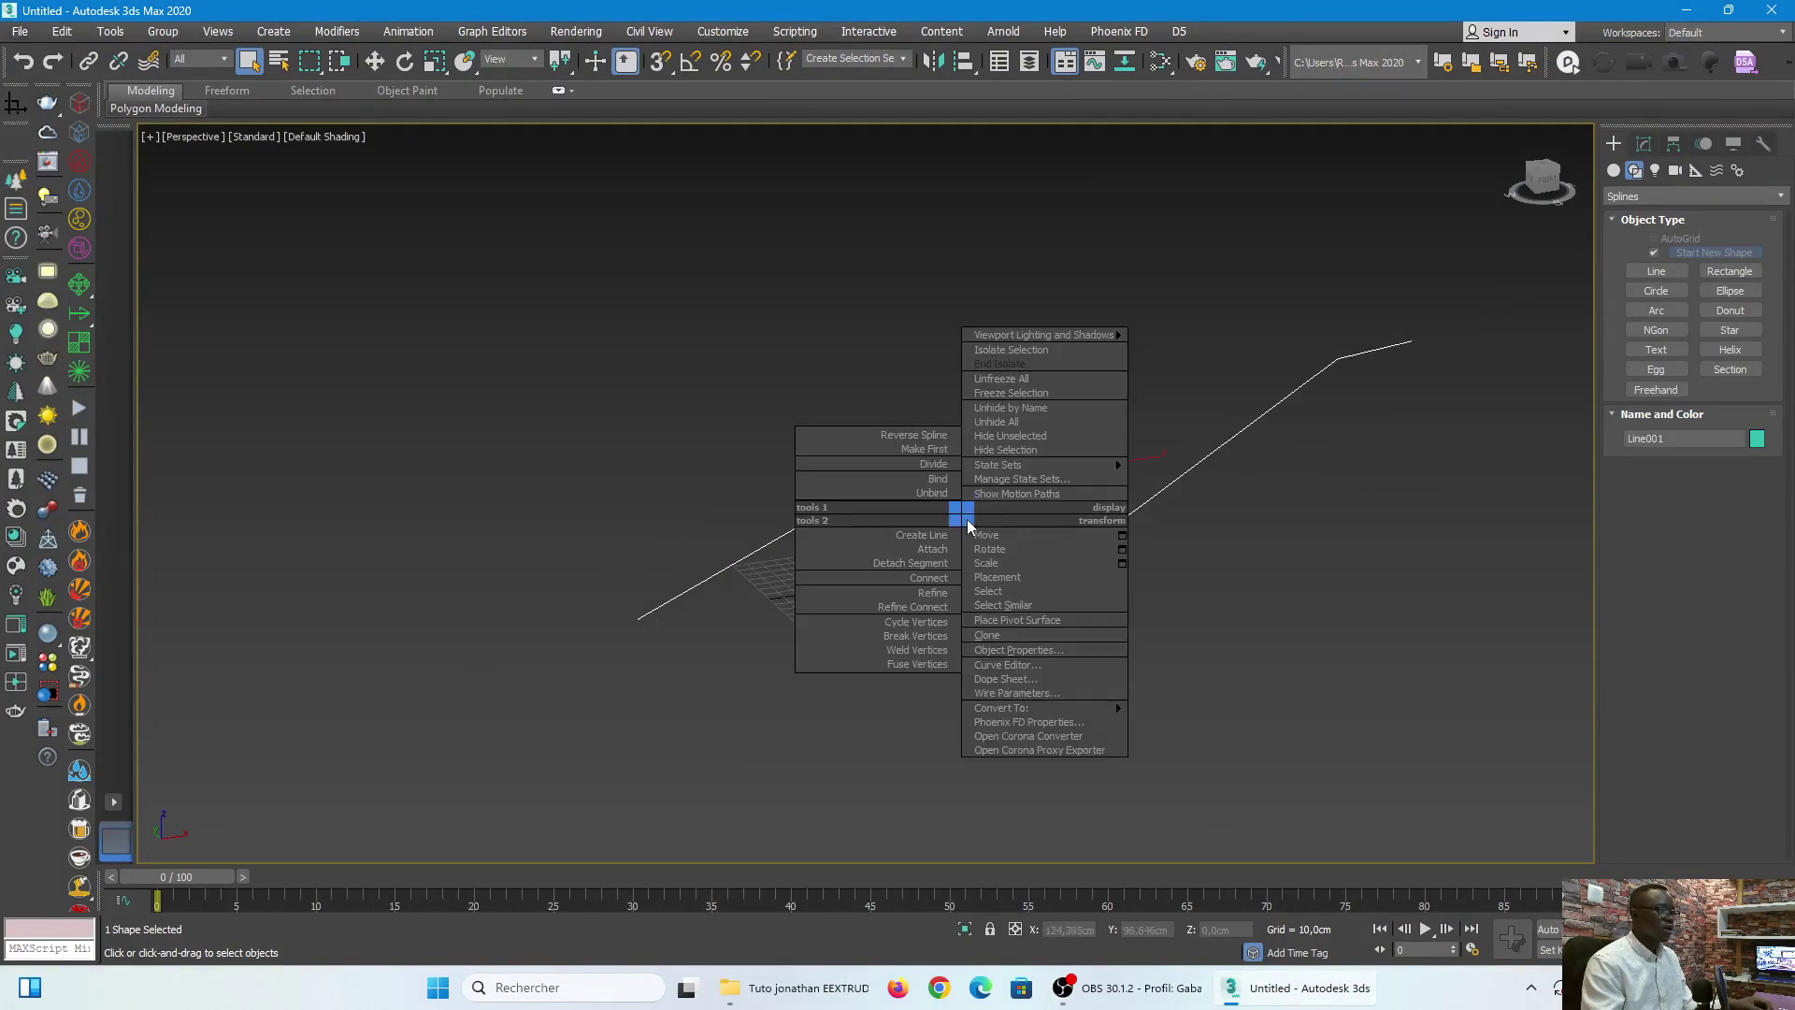
mouse_move(1034, 711)
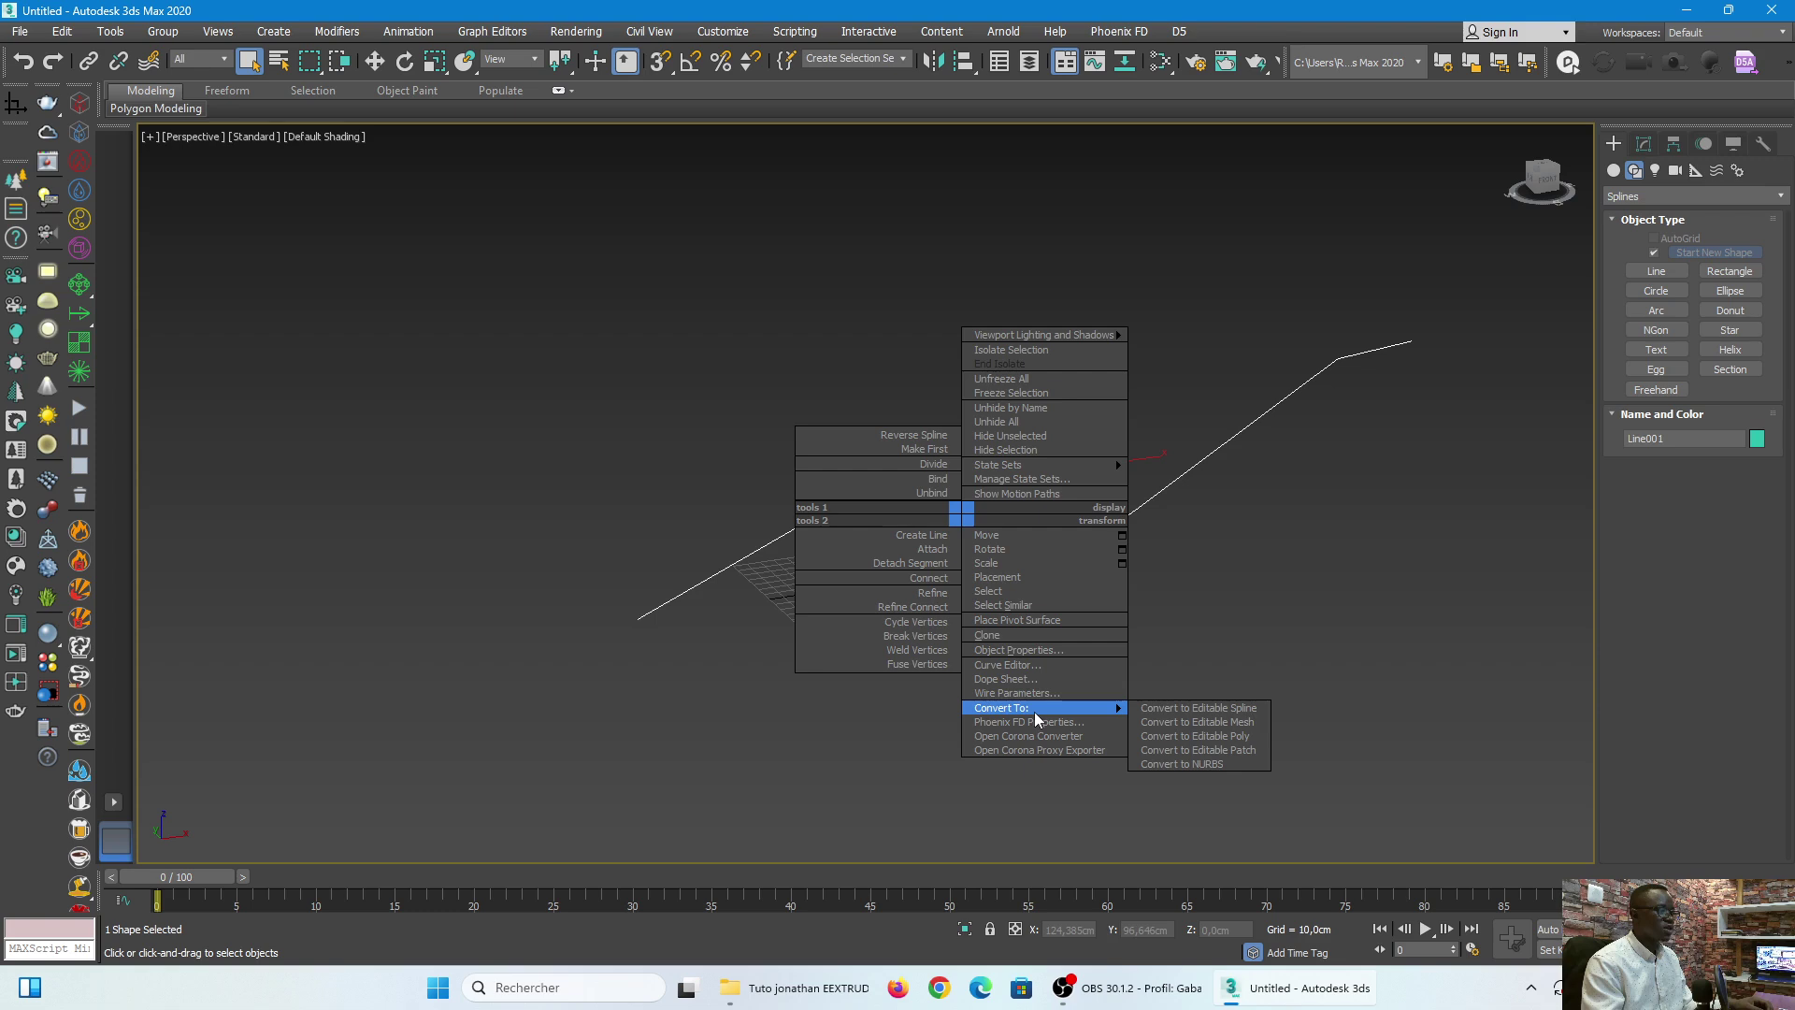
left_click(1198, 710)
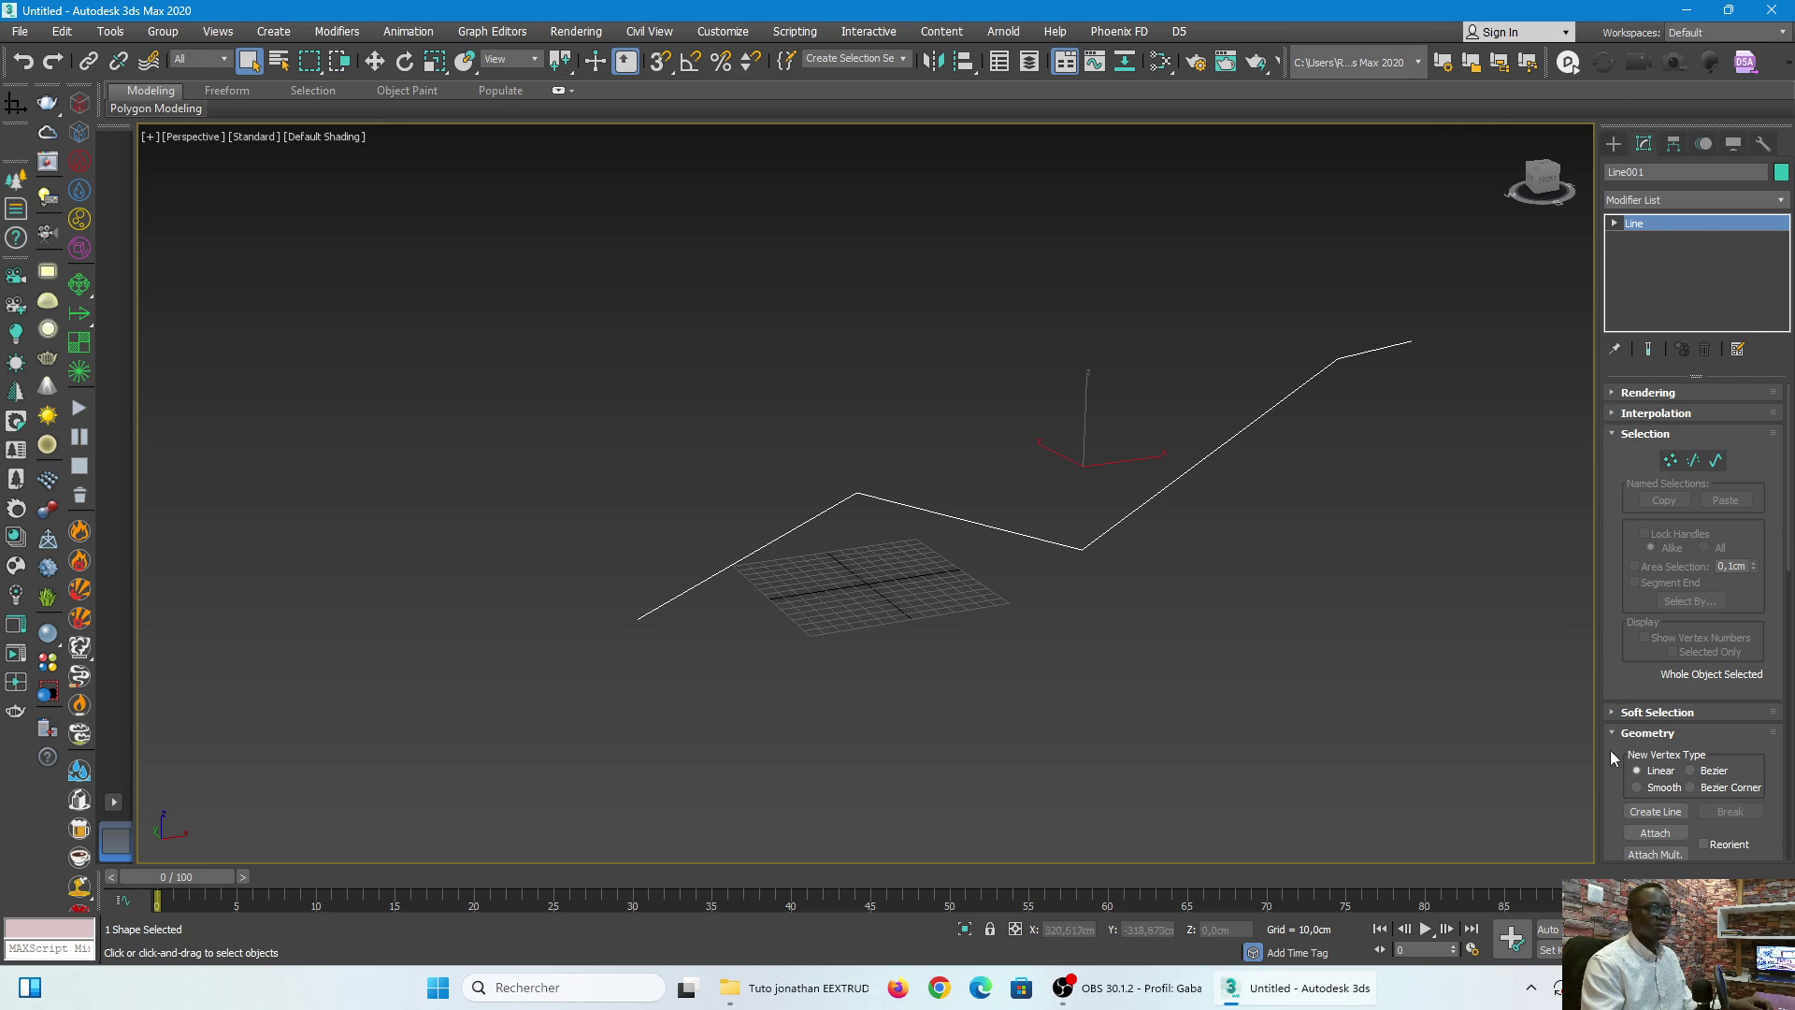
Step: Select the line's three inner vertices at vertex sub-object level, leaving out both end vertices
left_click(1671, 461)
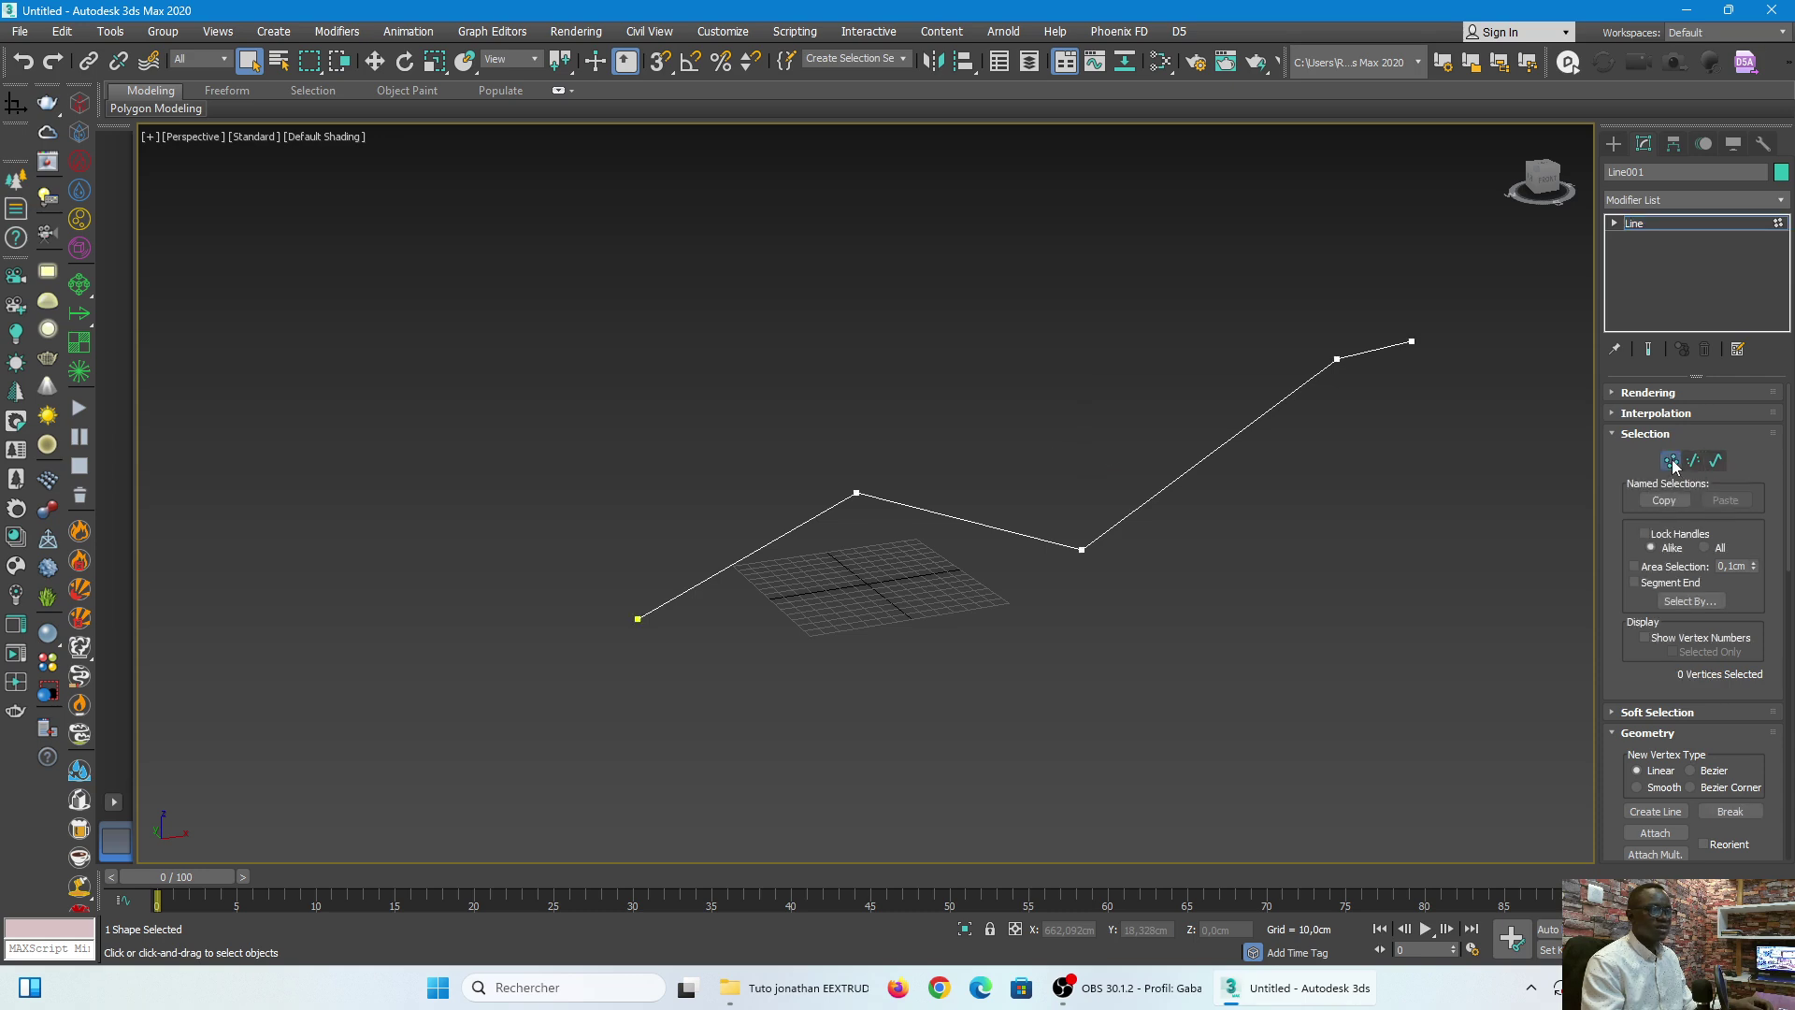
left_click_drag(823, 469, 914, 576)
left_click_drag(1005, 498, 1189, 675, "ctrl")
left_click_drag(1354, 424, 1378, 441, "ctrl")
scroll(1335, 368, "up", 3)
scroll(1313, 393, "down", 3)
scroll(1070, 553, "up", 2)
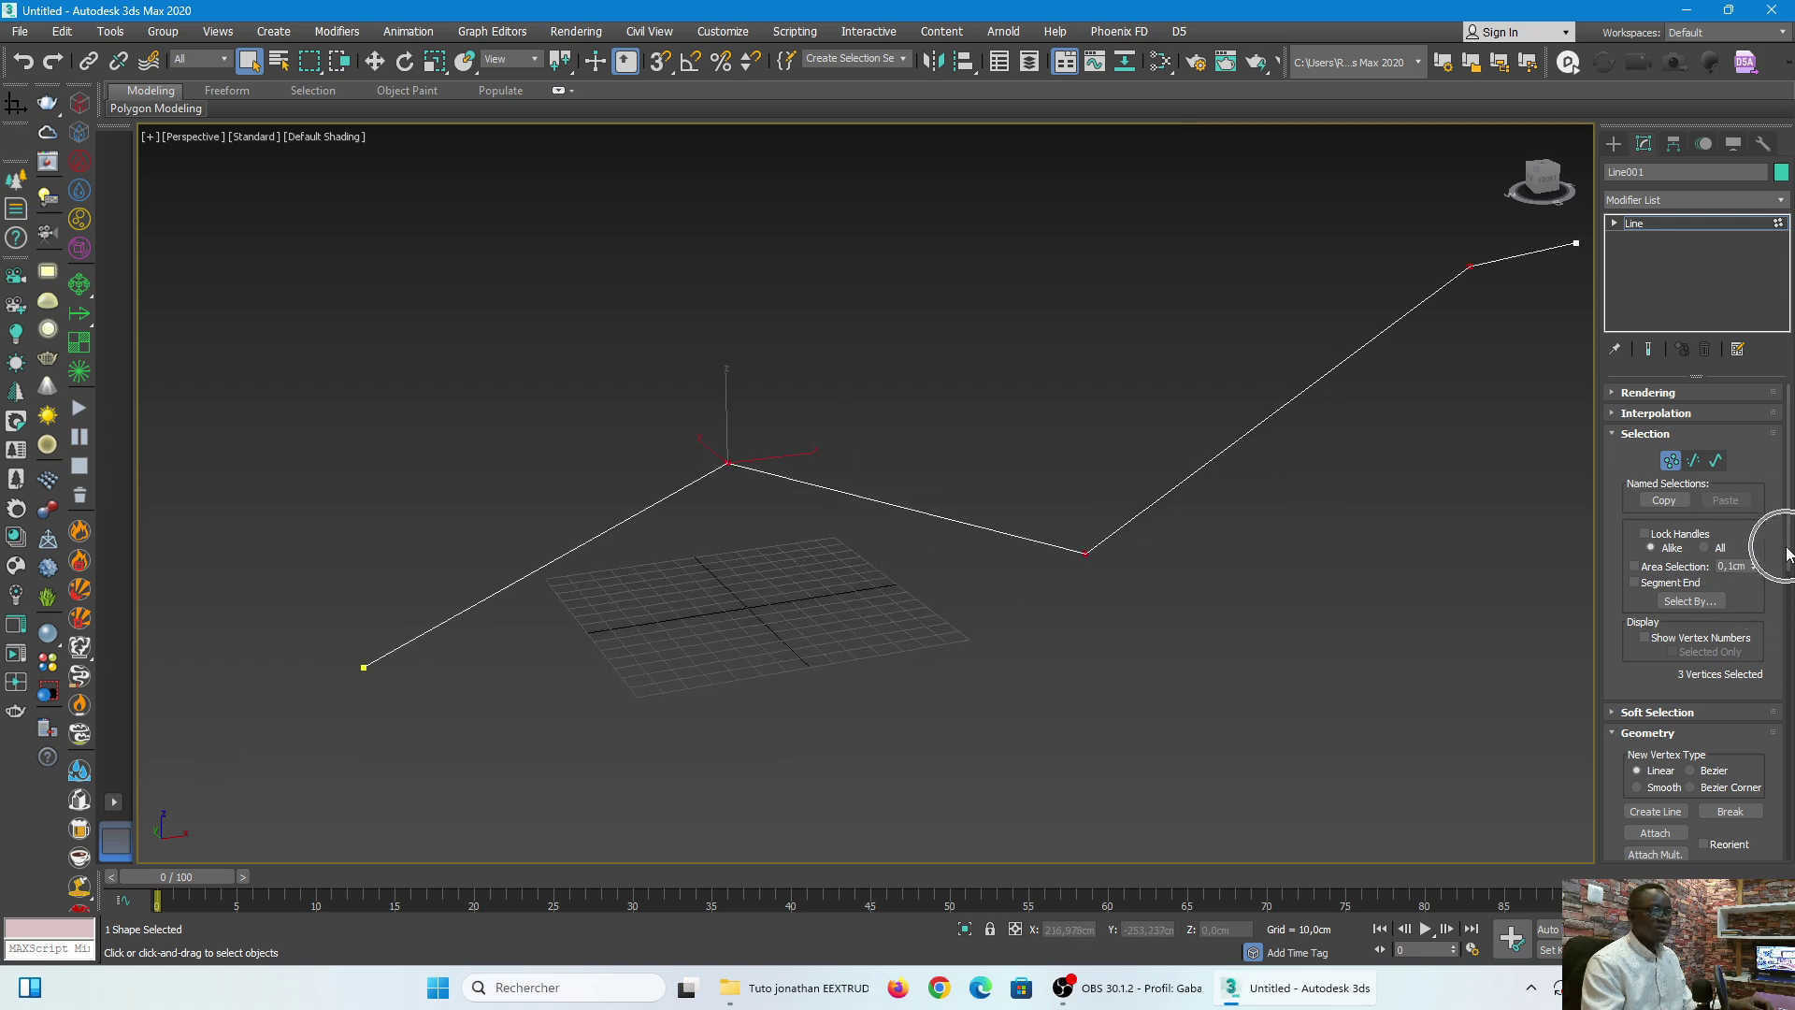
Step: Round the three selected inner vertices together with a freehand Fillet
scroll(1787, 568, "down", 1)
scroll(1788, 568, "down", 10)
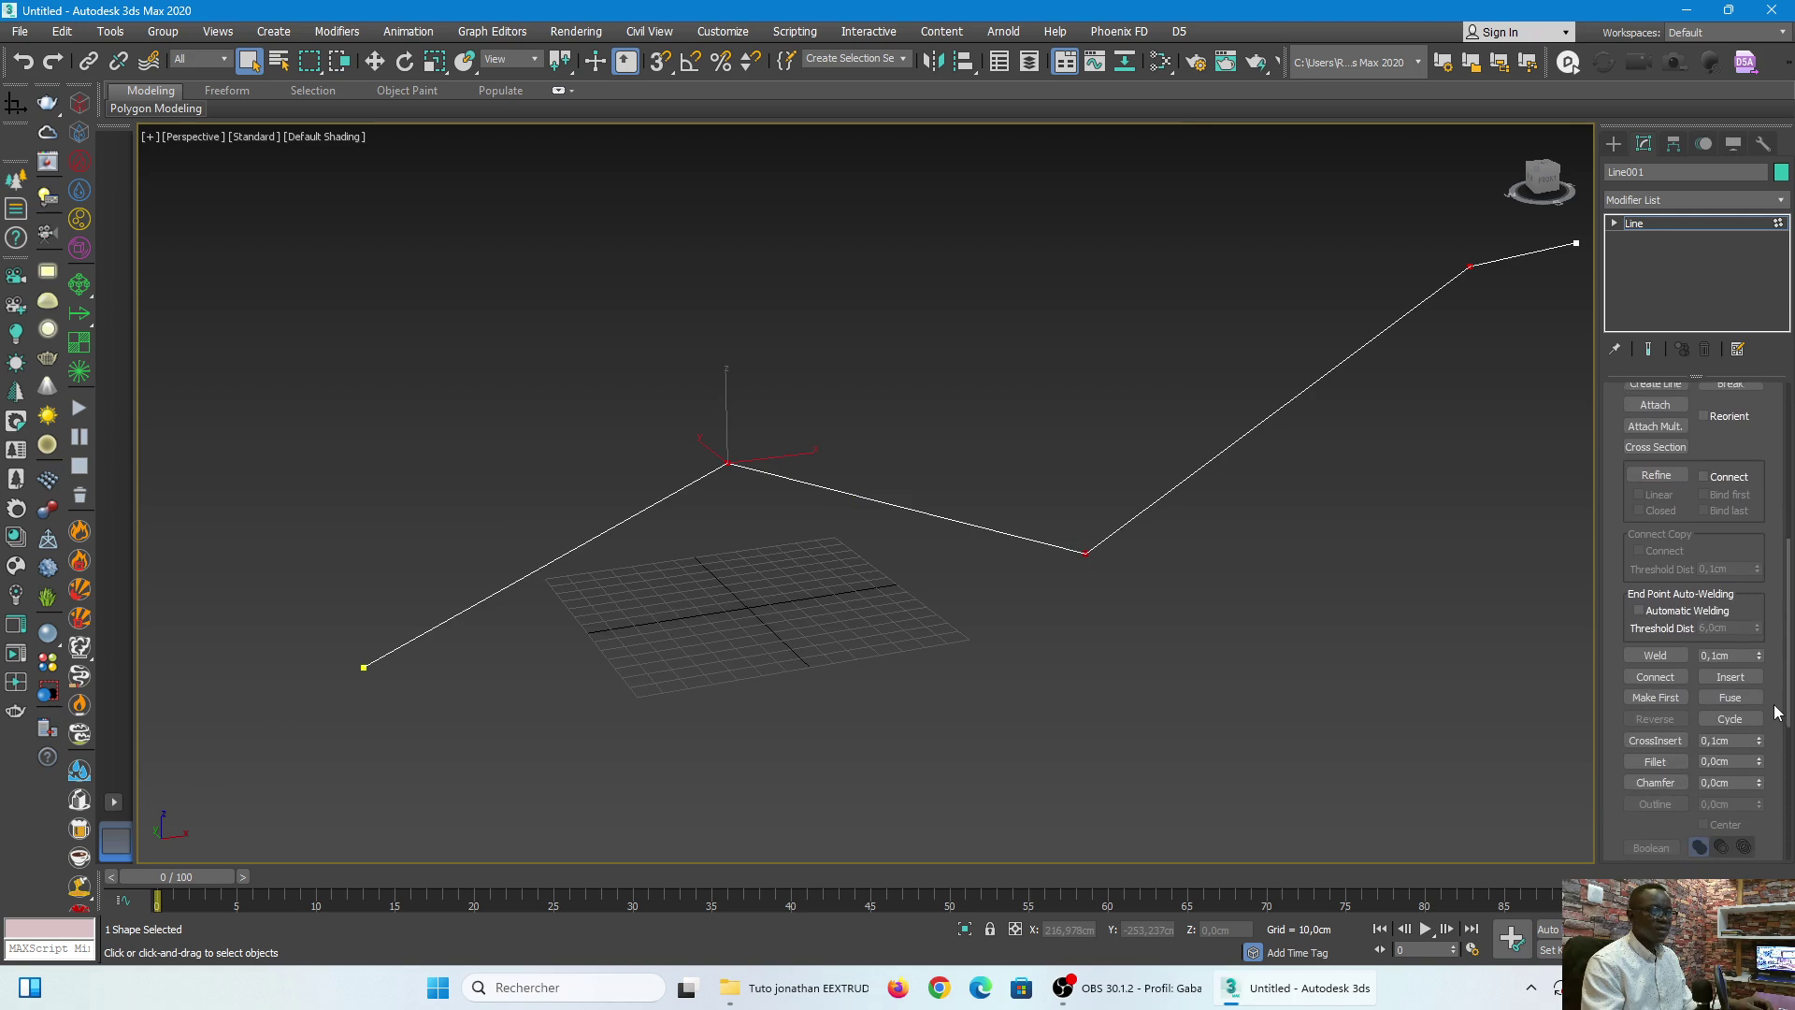
left_click(1660, 675)
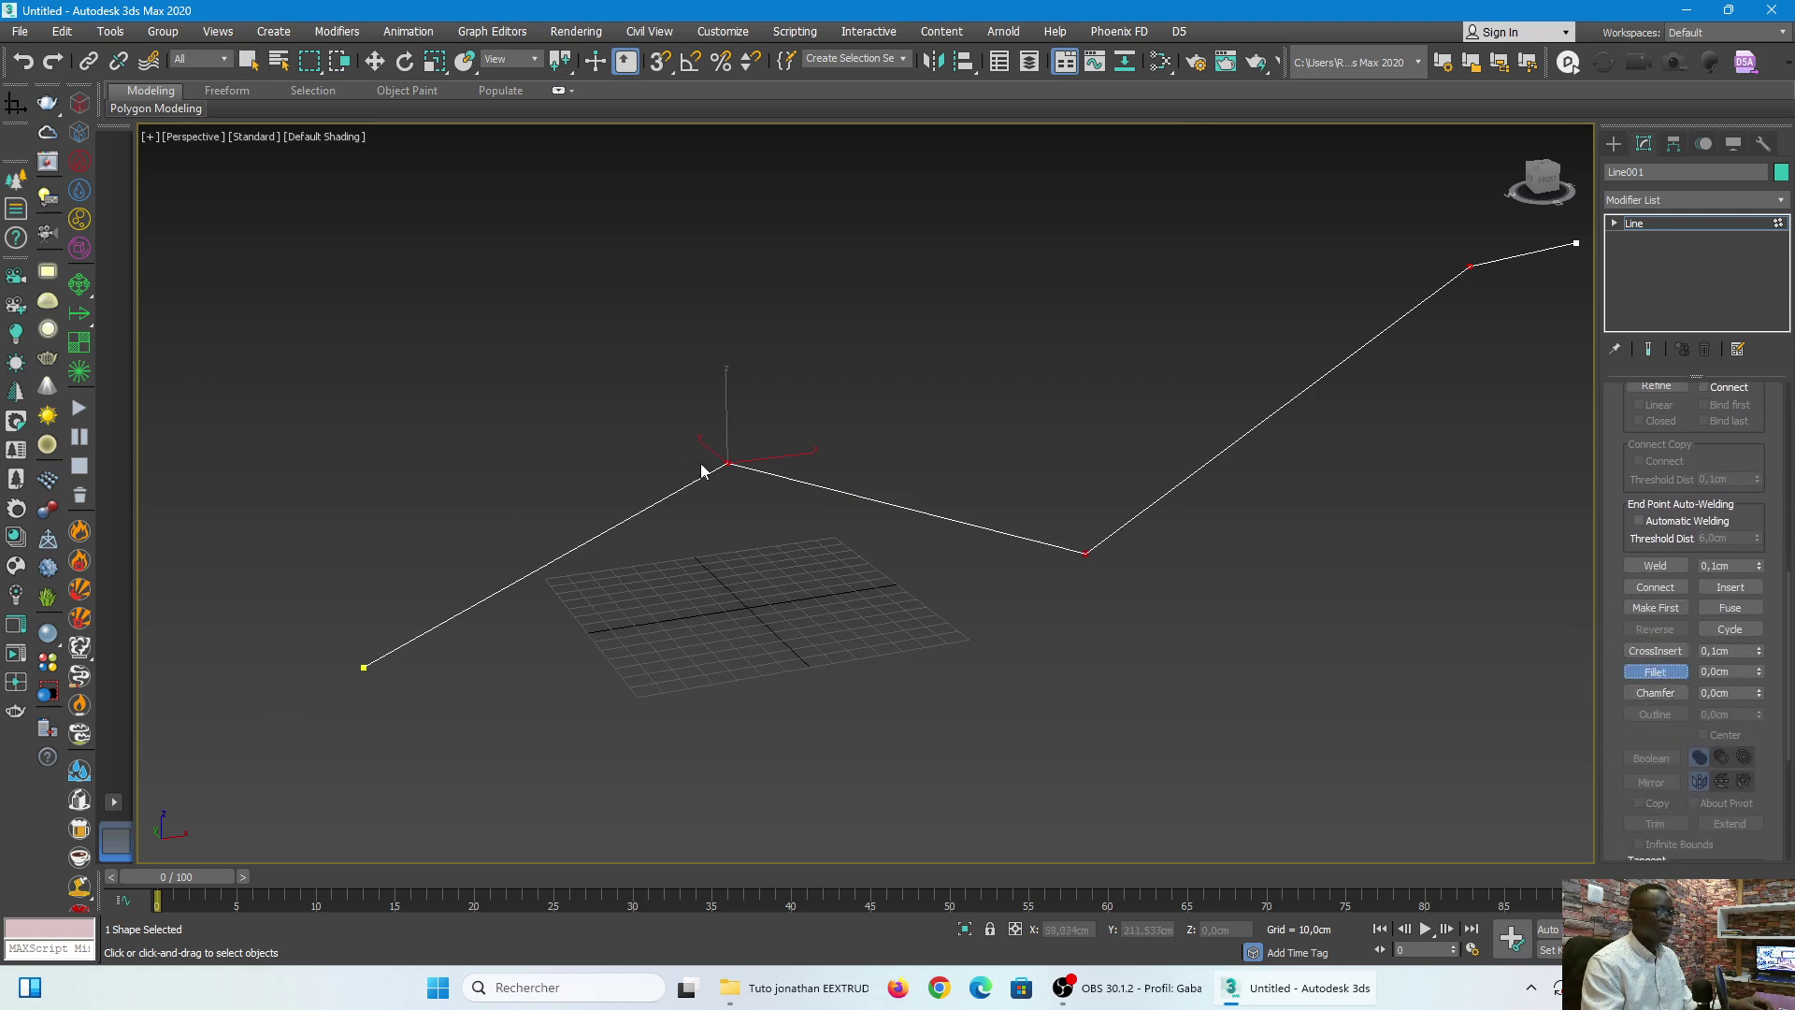
left_click_drag(727, 463, 759, 393)
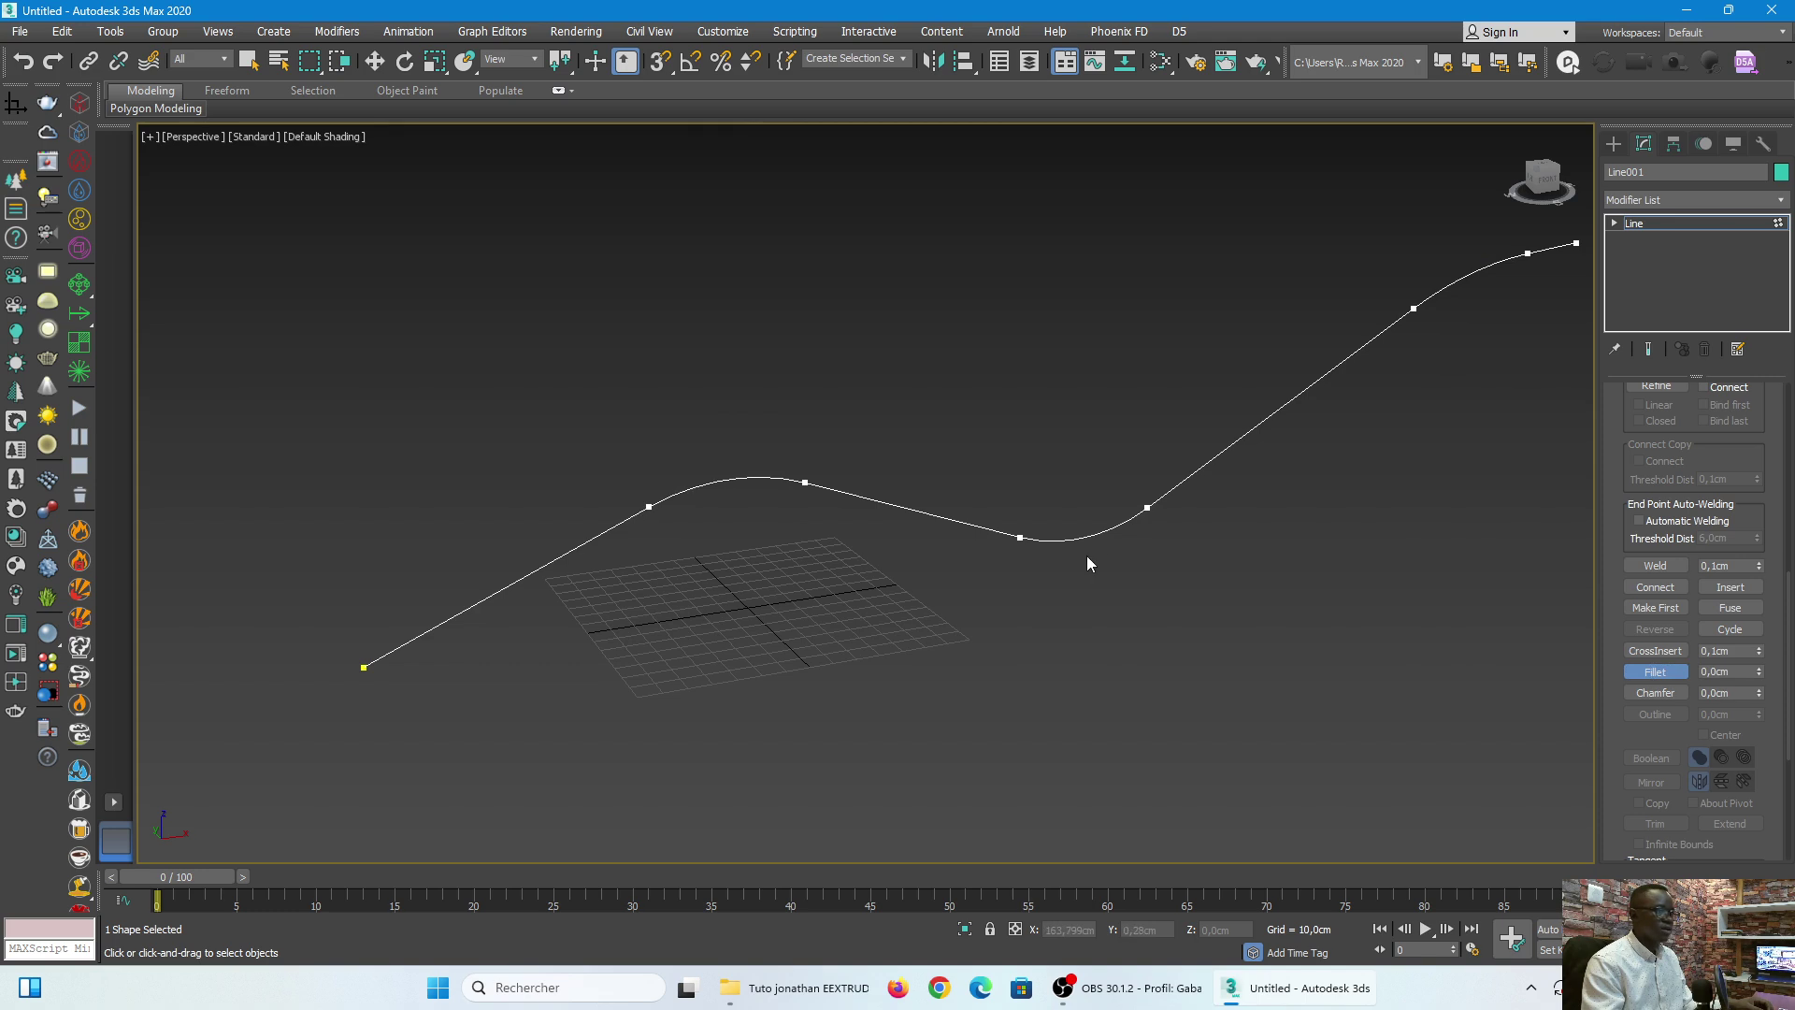
right_click(1020, 561)
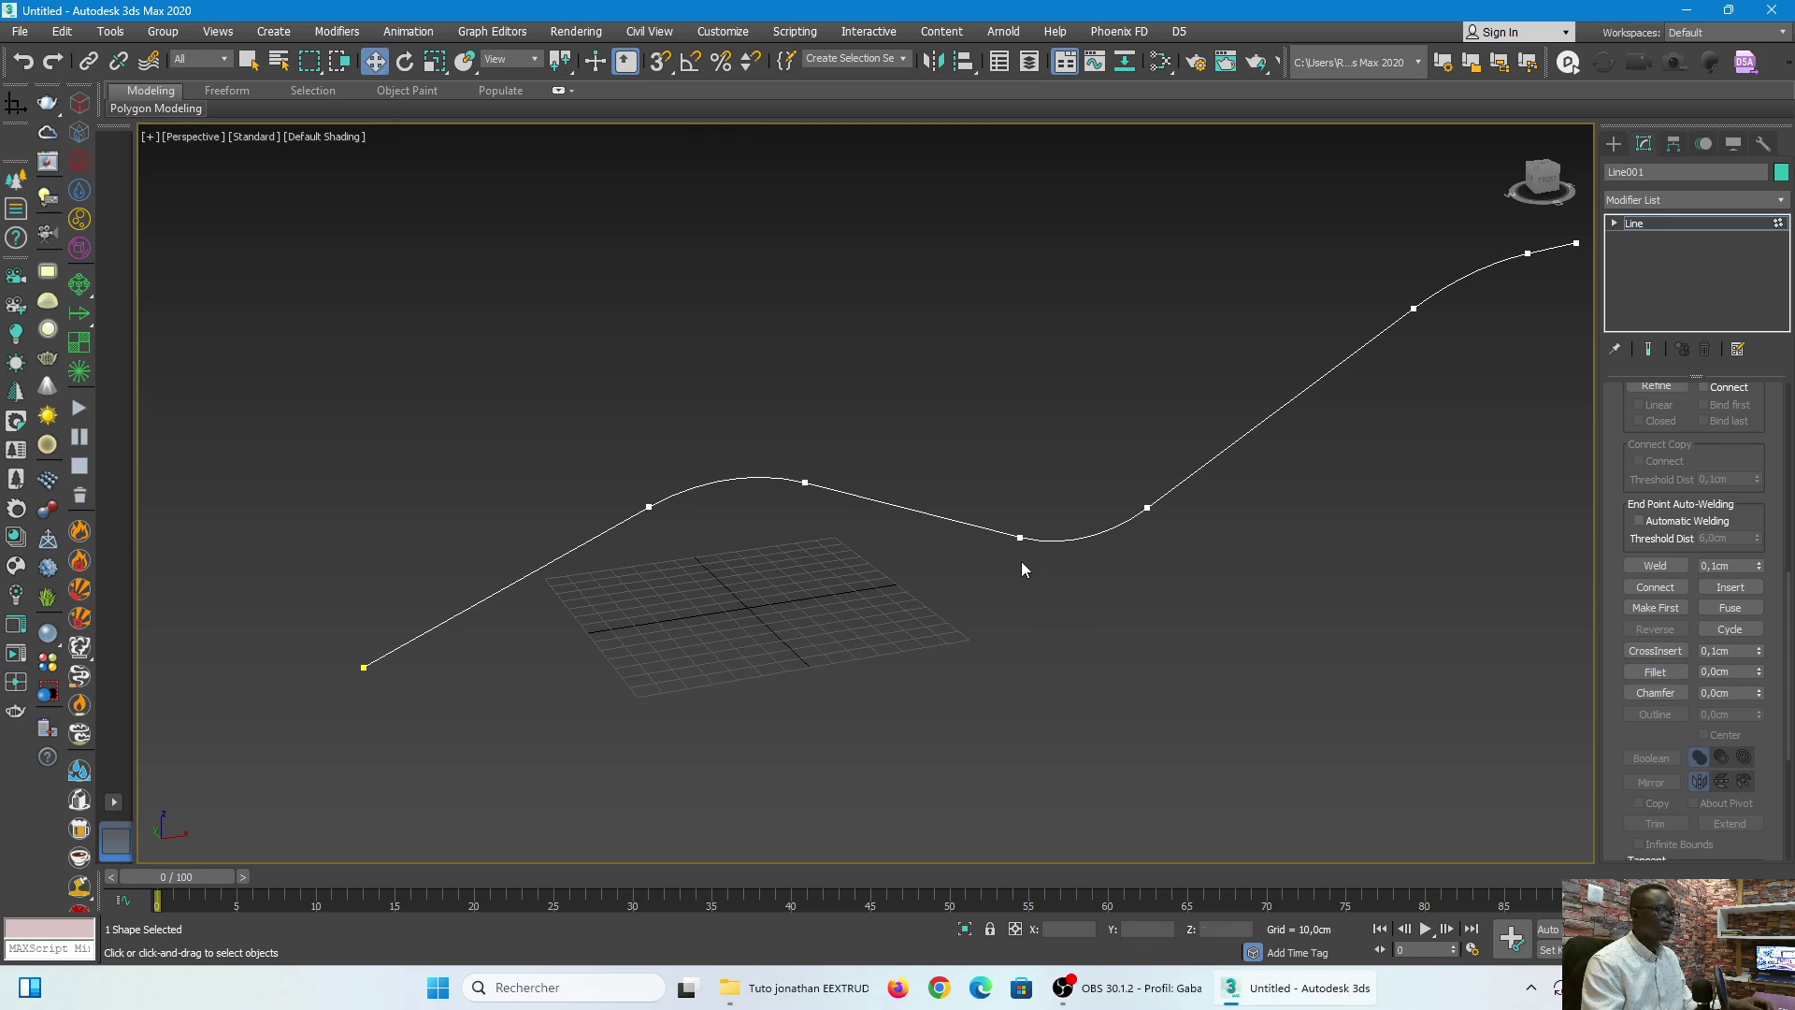
key("alt+w")
key("alt+w")
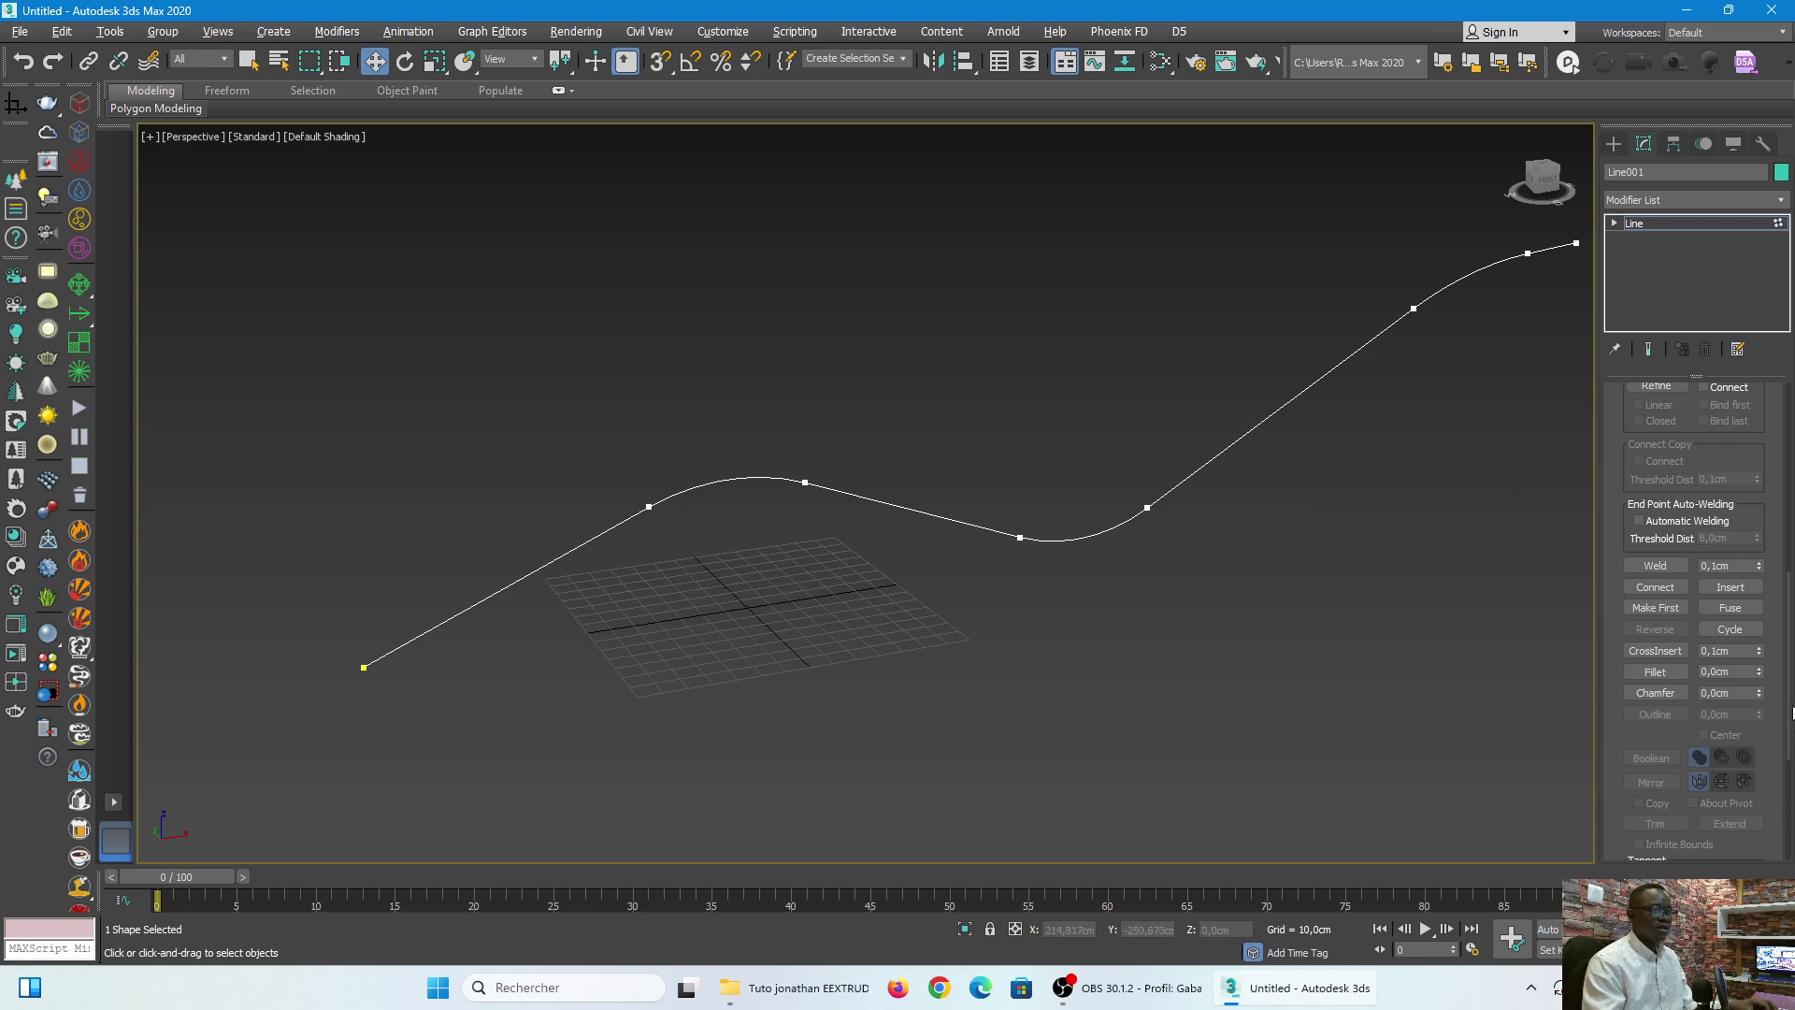
Step: Turn on Enable In Renderer and Enable In Viewport in the line's rendering settings
left_click_drag(1788, 681, 1783, 472)
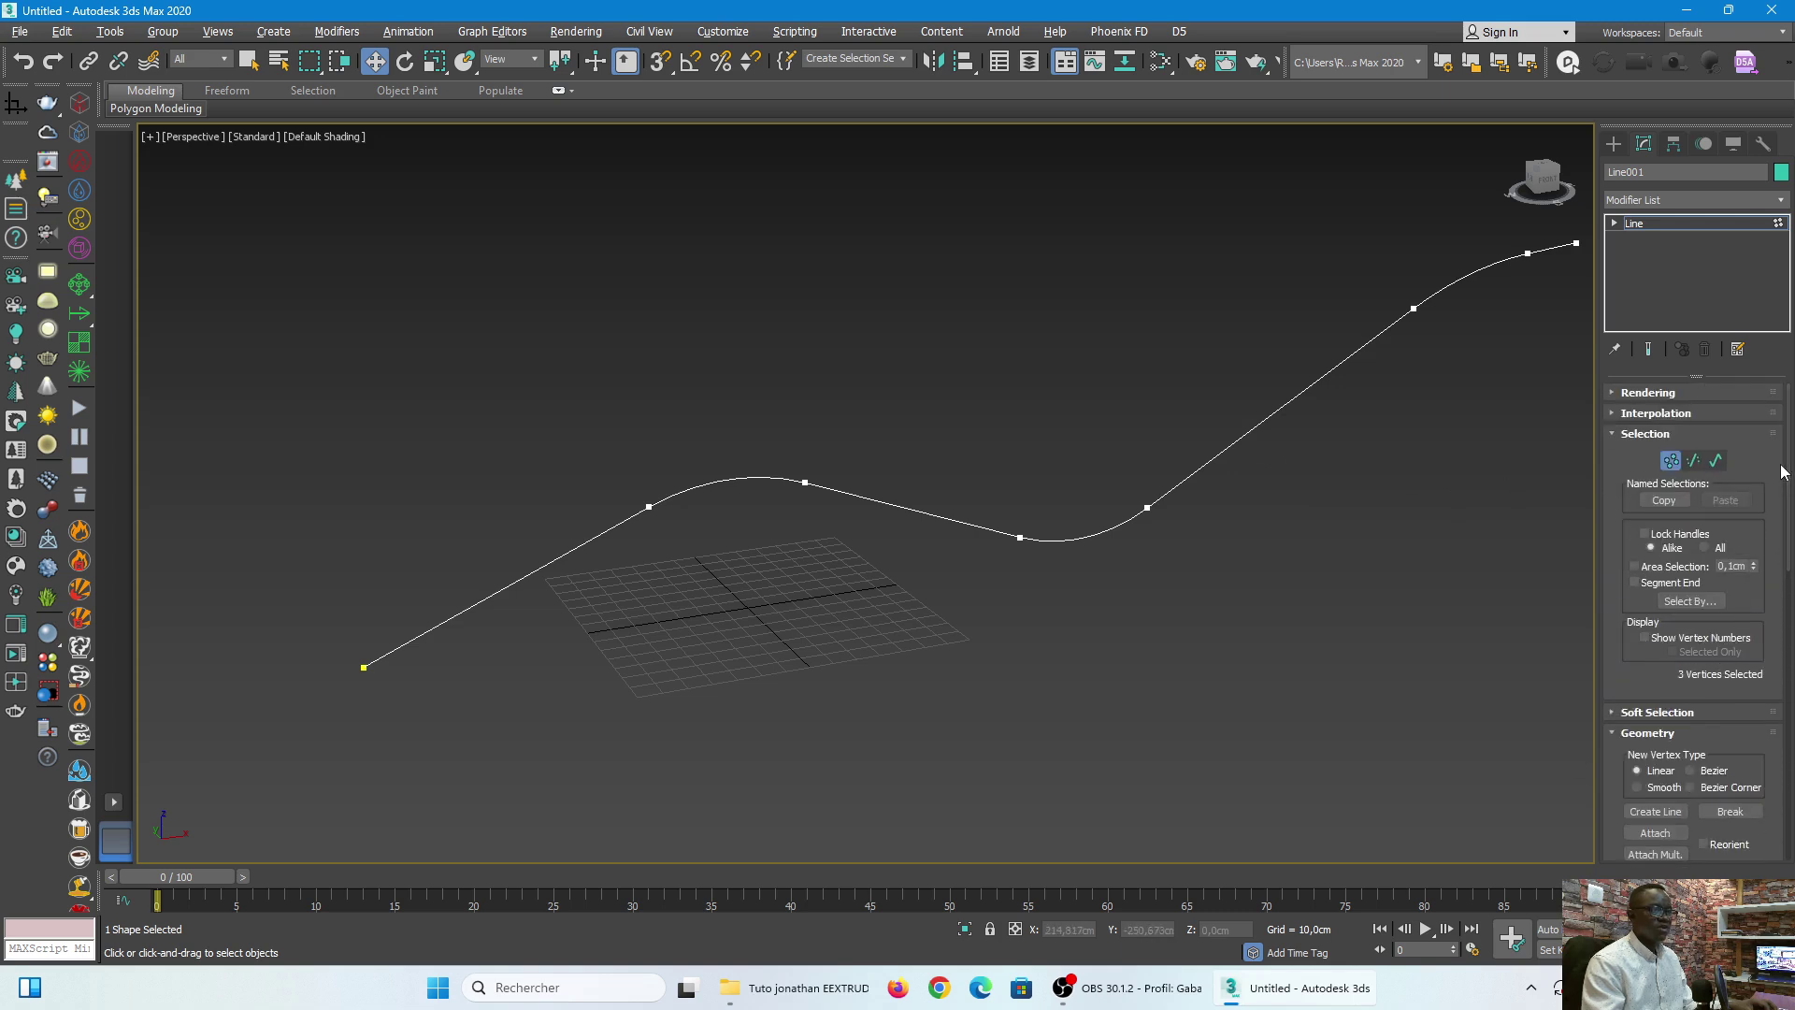
left_click(1615, 435)
left_click(1613, 394)
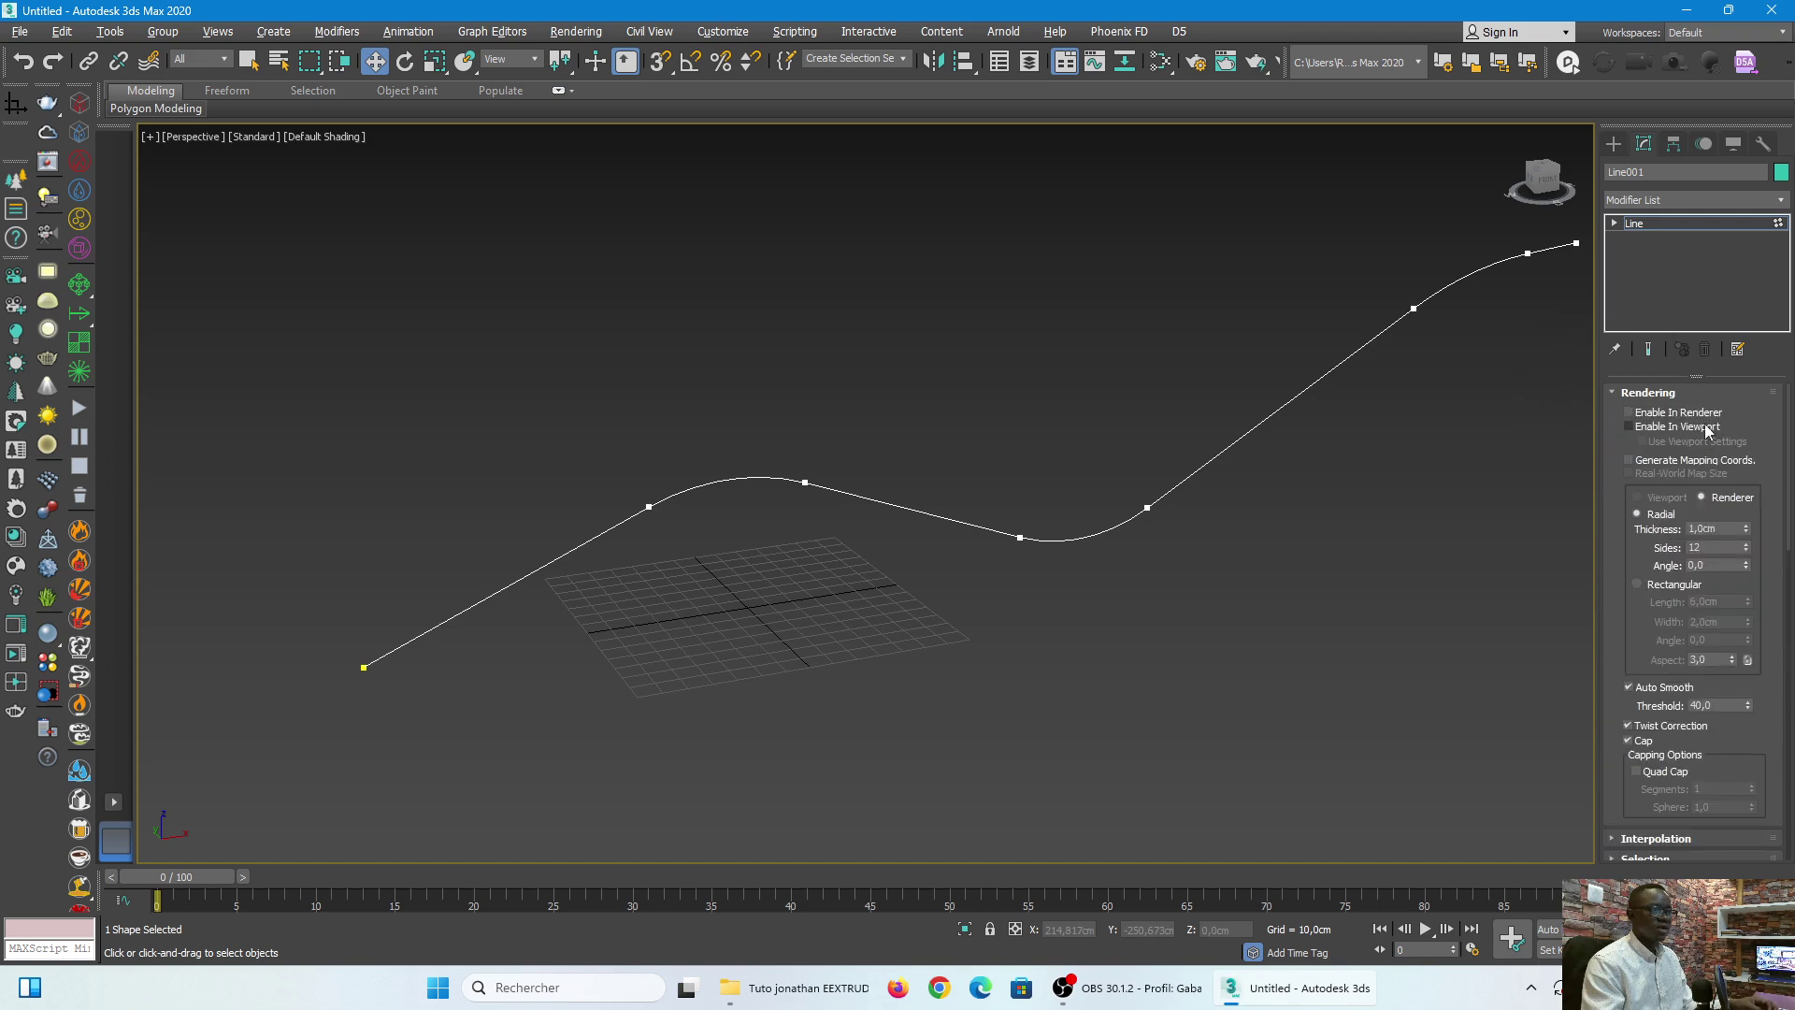
left_click(1630, 415)
left_click(1628, 427)
scroll(1326, 383, "up", 5)
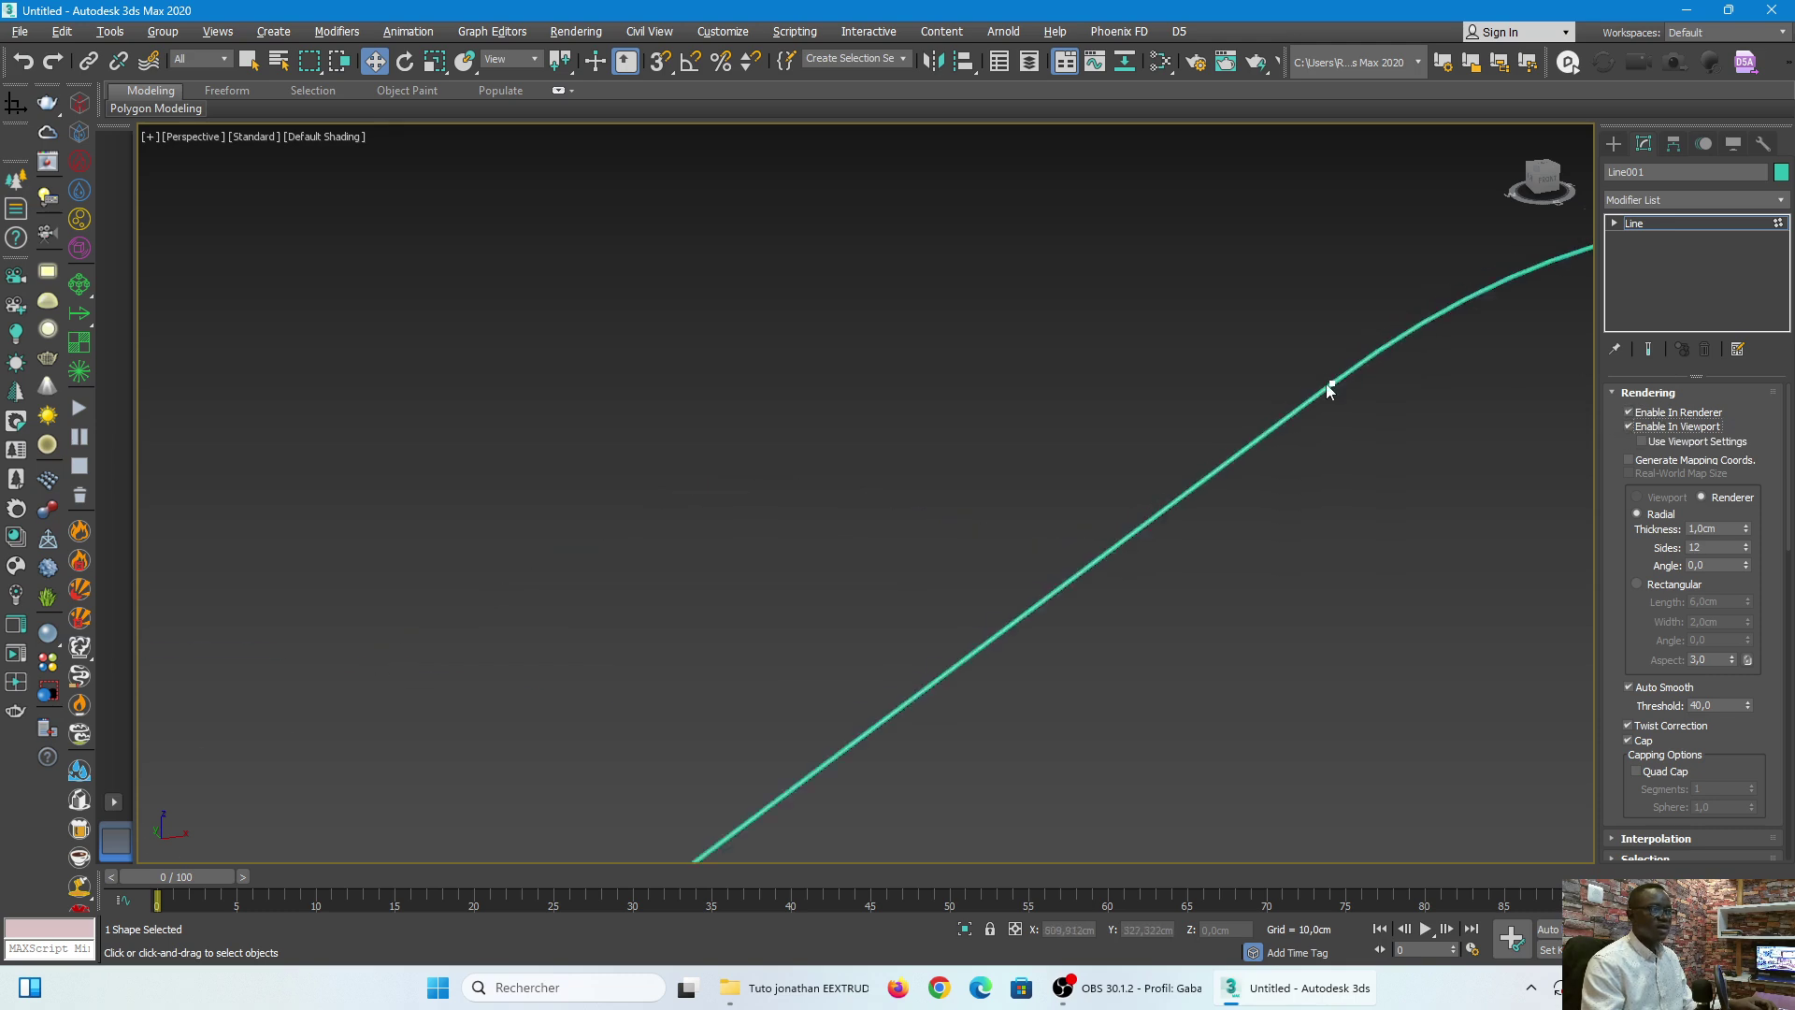
Step: Examine the line's rendered thickness in the Perspective view, both close up and along its whole length
scroll(1343, 387, "down", 2)
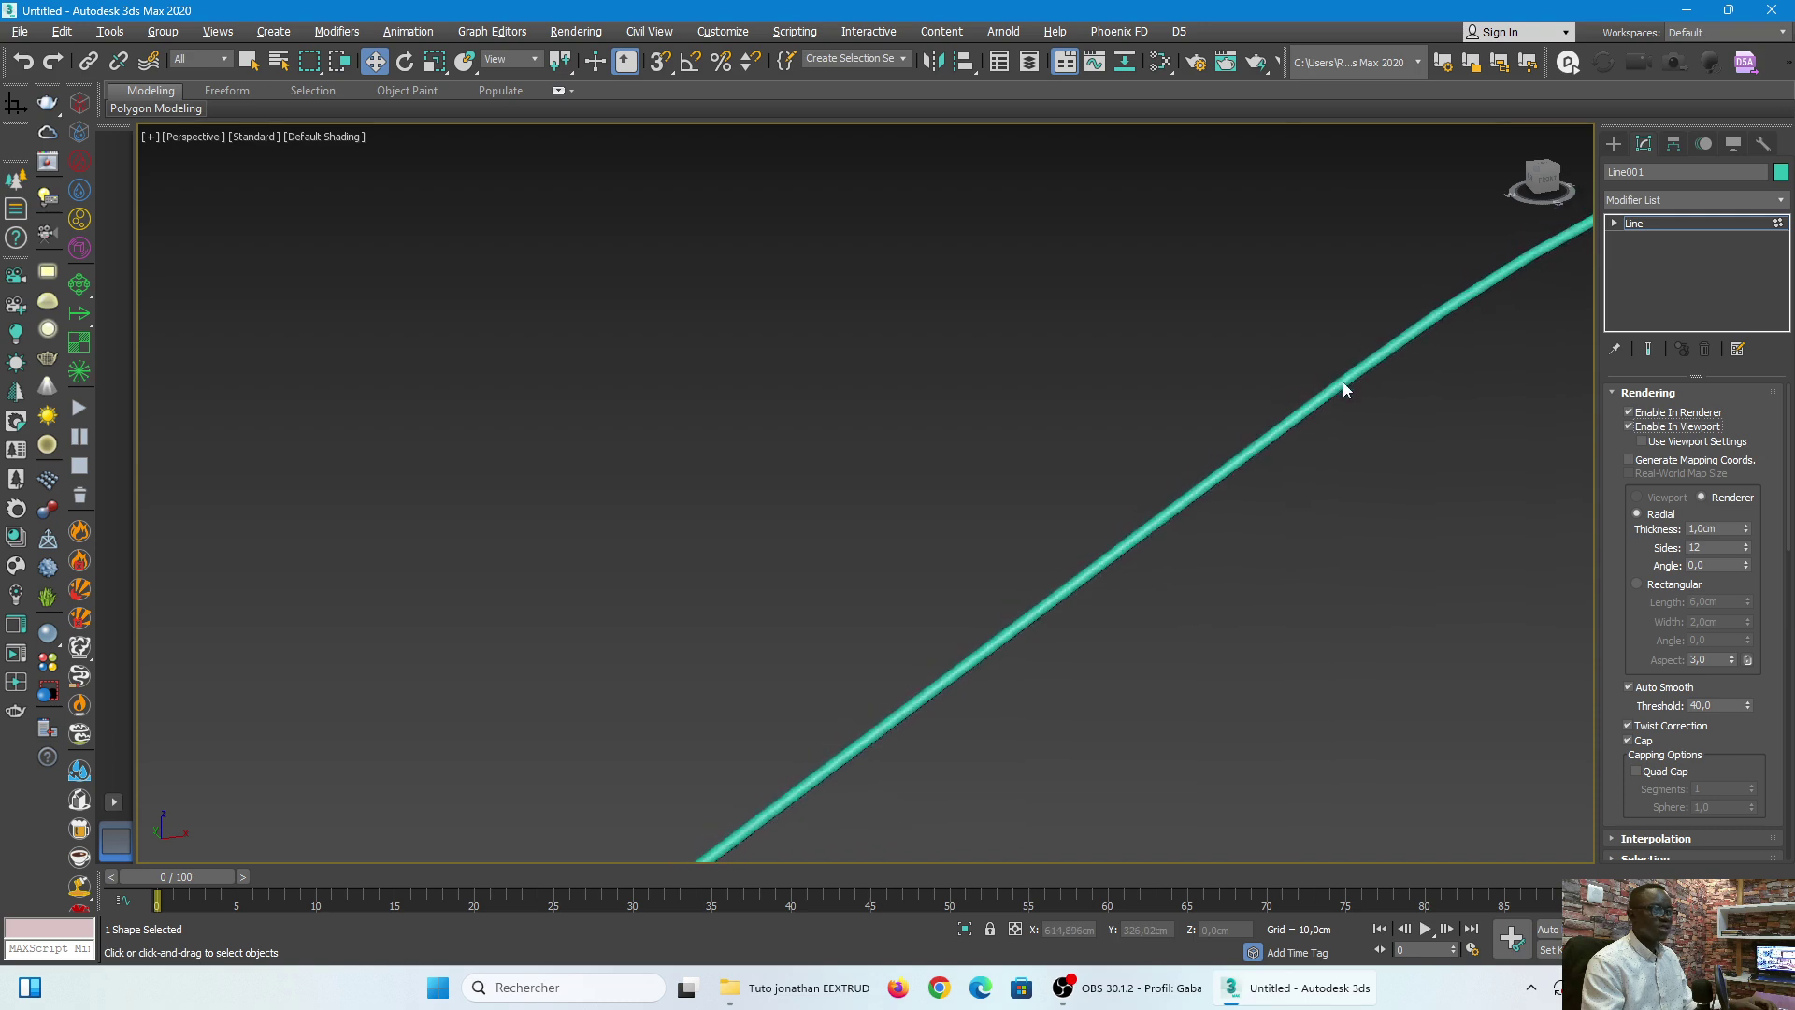
scroll(1343, 387, "up", 2)
scroll(1344, 382, "down", 2)
scroll(1344, 381, "up", 4)
scroll(1344, 382, "up", 2)
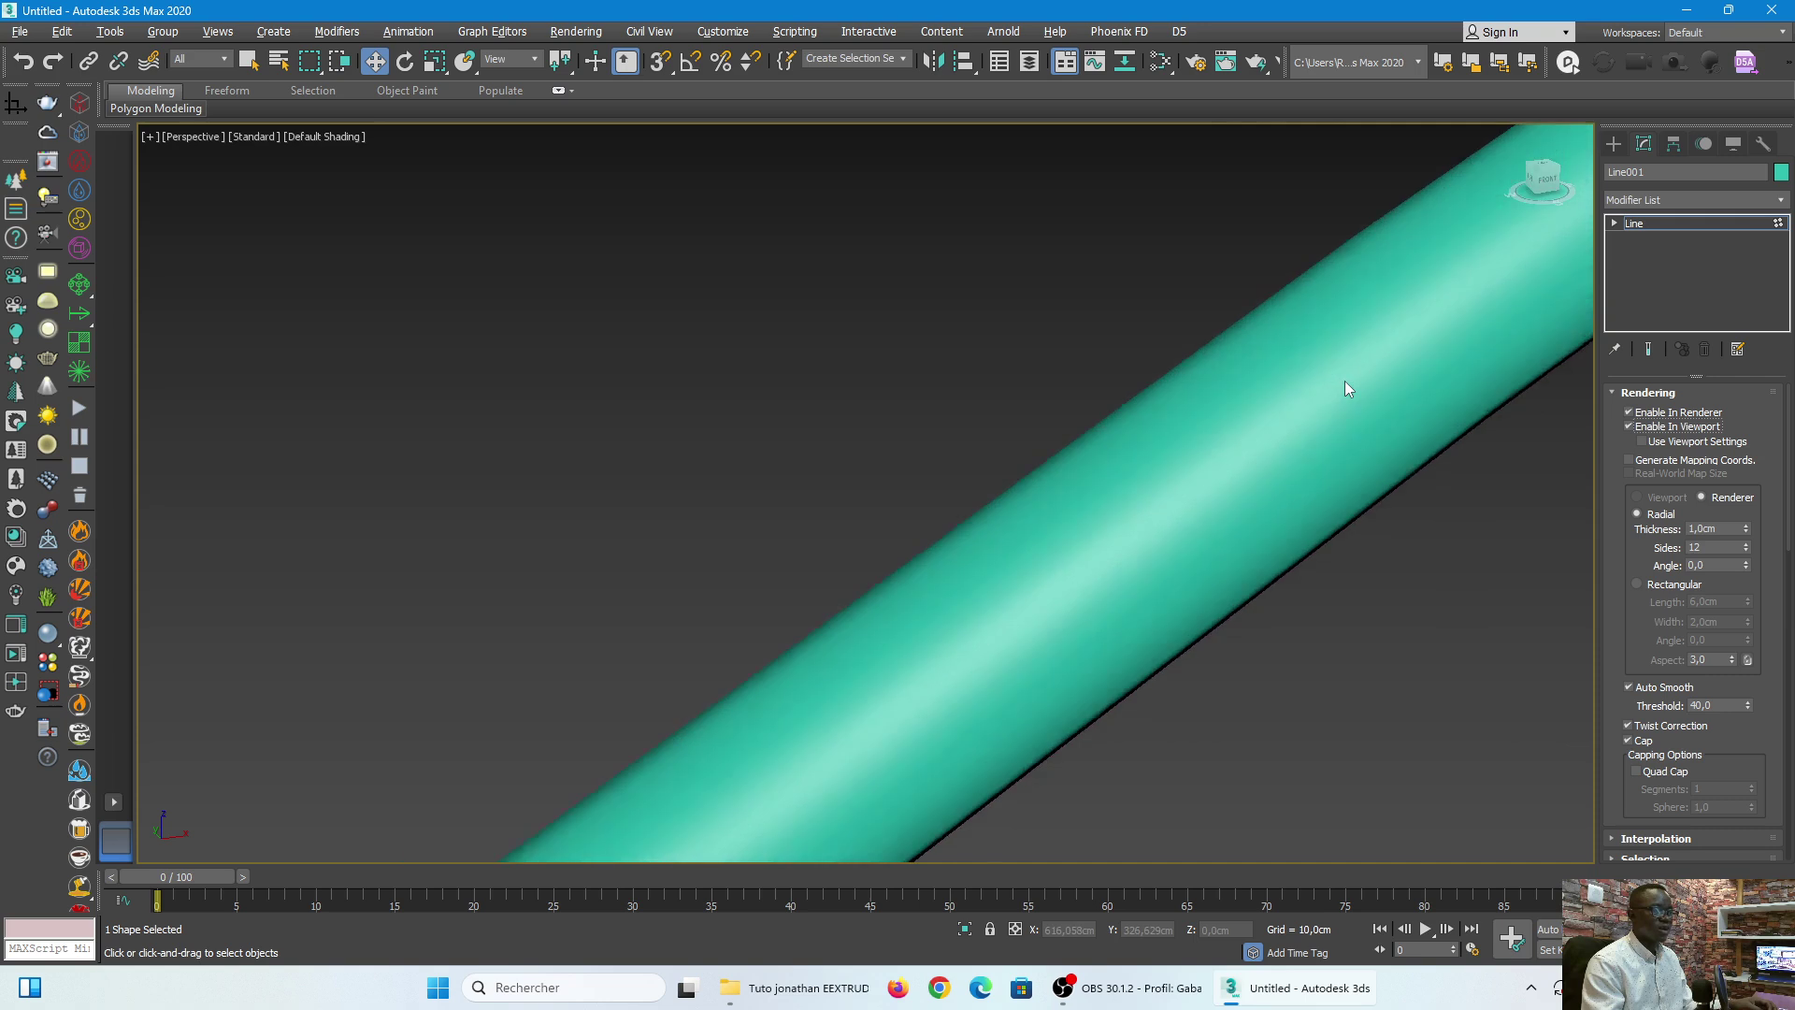
scroll(1344, 381, "down", 2)
scroll(1344, 381, "up", 1)
scroll(1344, 379, "down", 8)
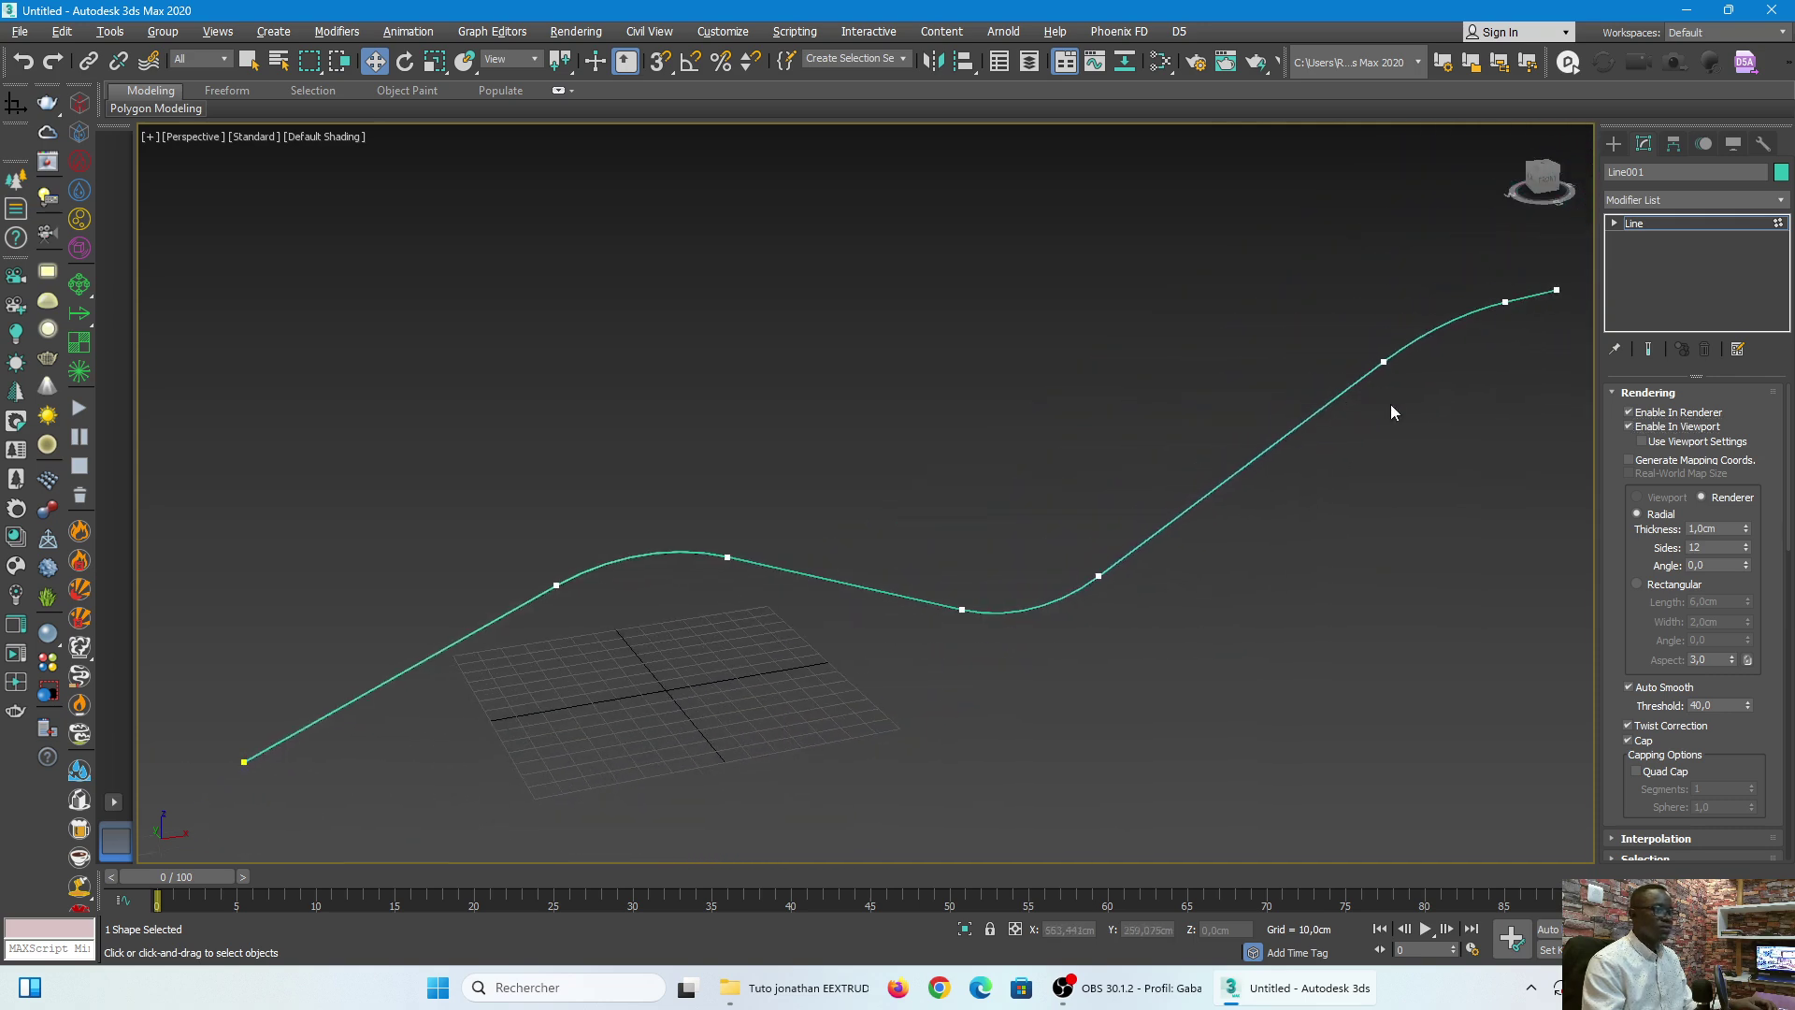
scroll(1153, 549, "up", 5)
scroll(1154, 547, "up", 3)
scroll(1154, 547, "down", 7)
scroll(1287, 513, "up", 4)
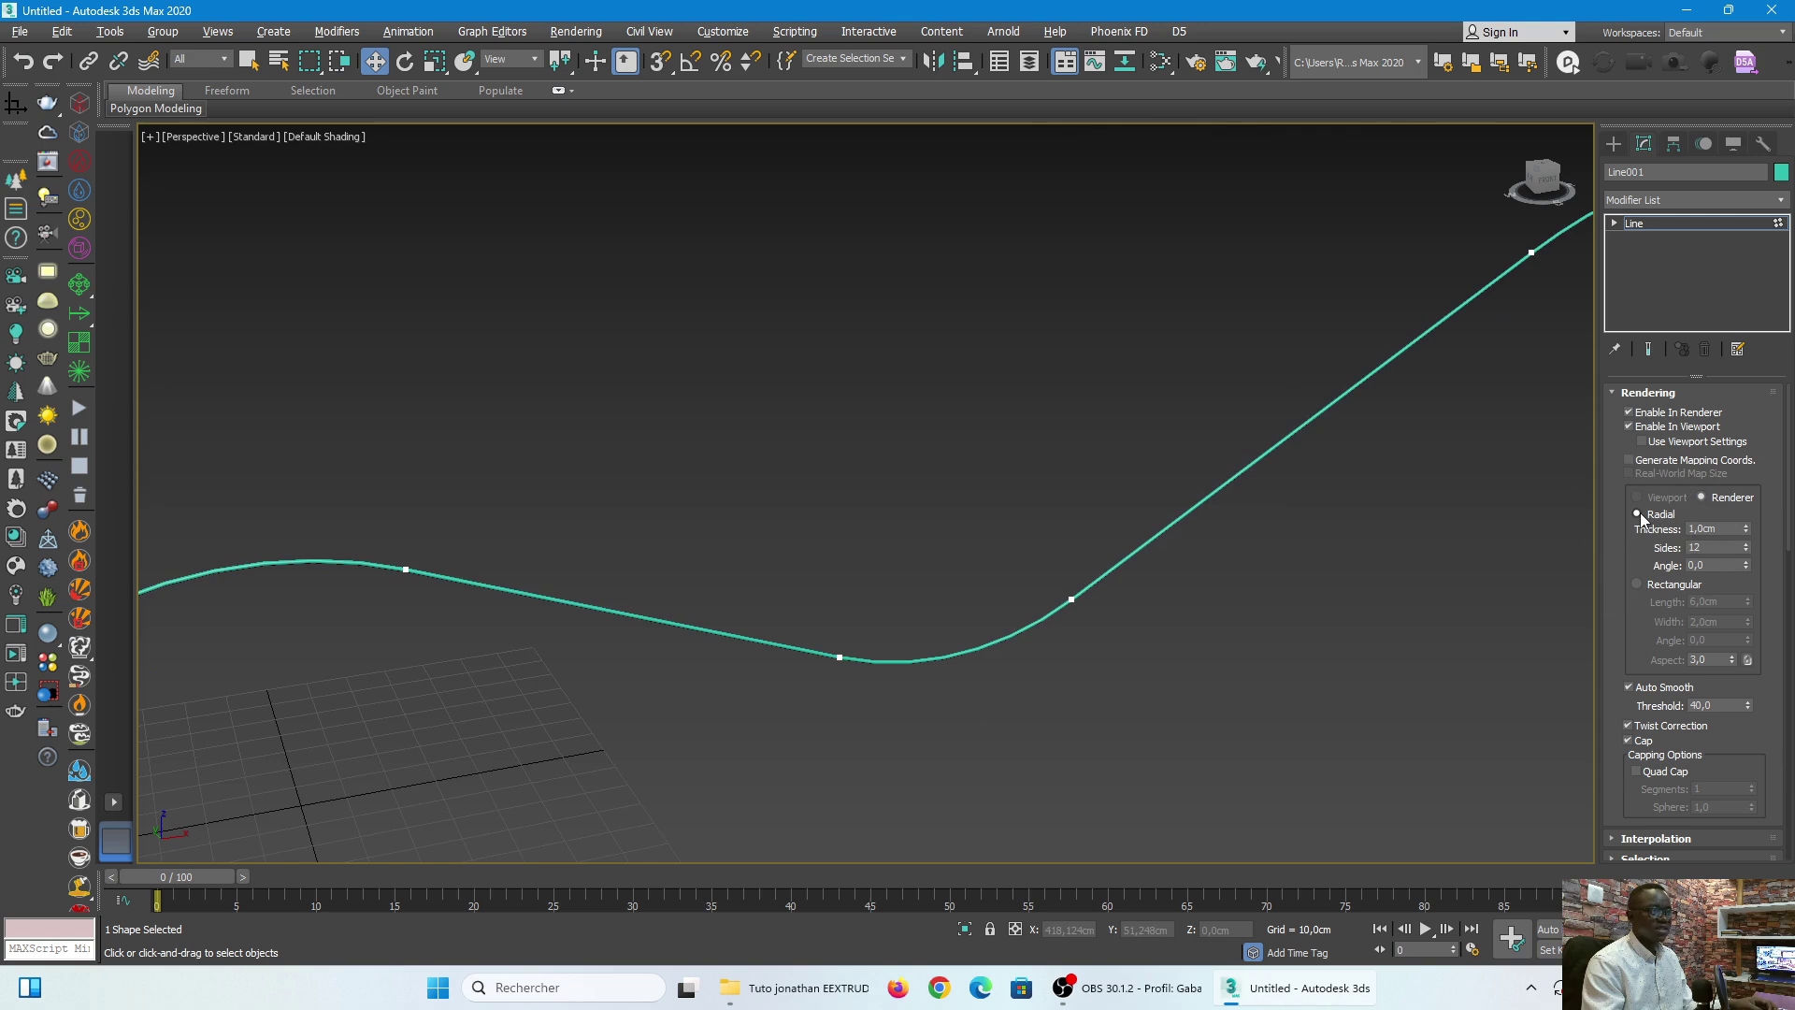
Step: Set the radial thickness of the line to 5 cm in its rendering settings
left_click_drag(1747, 531, 1727, 173)
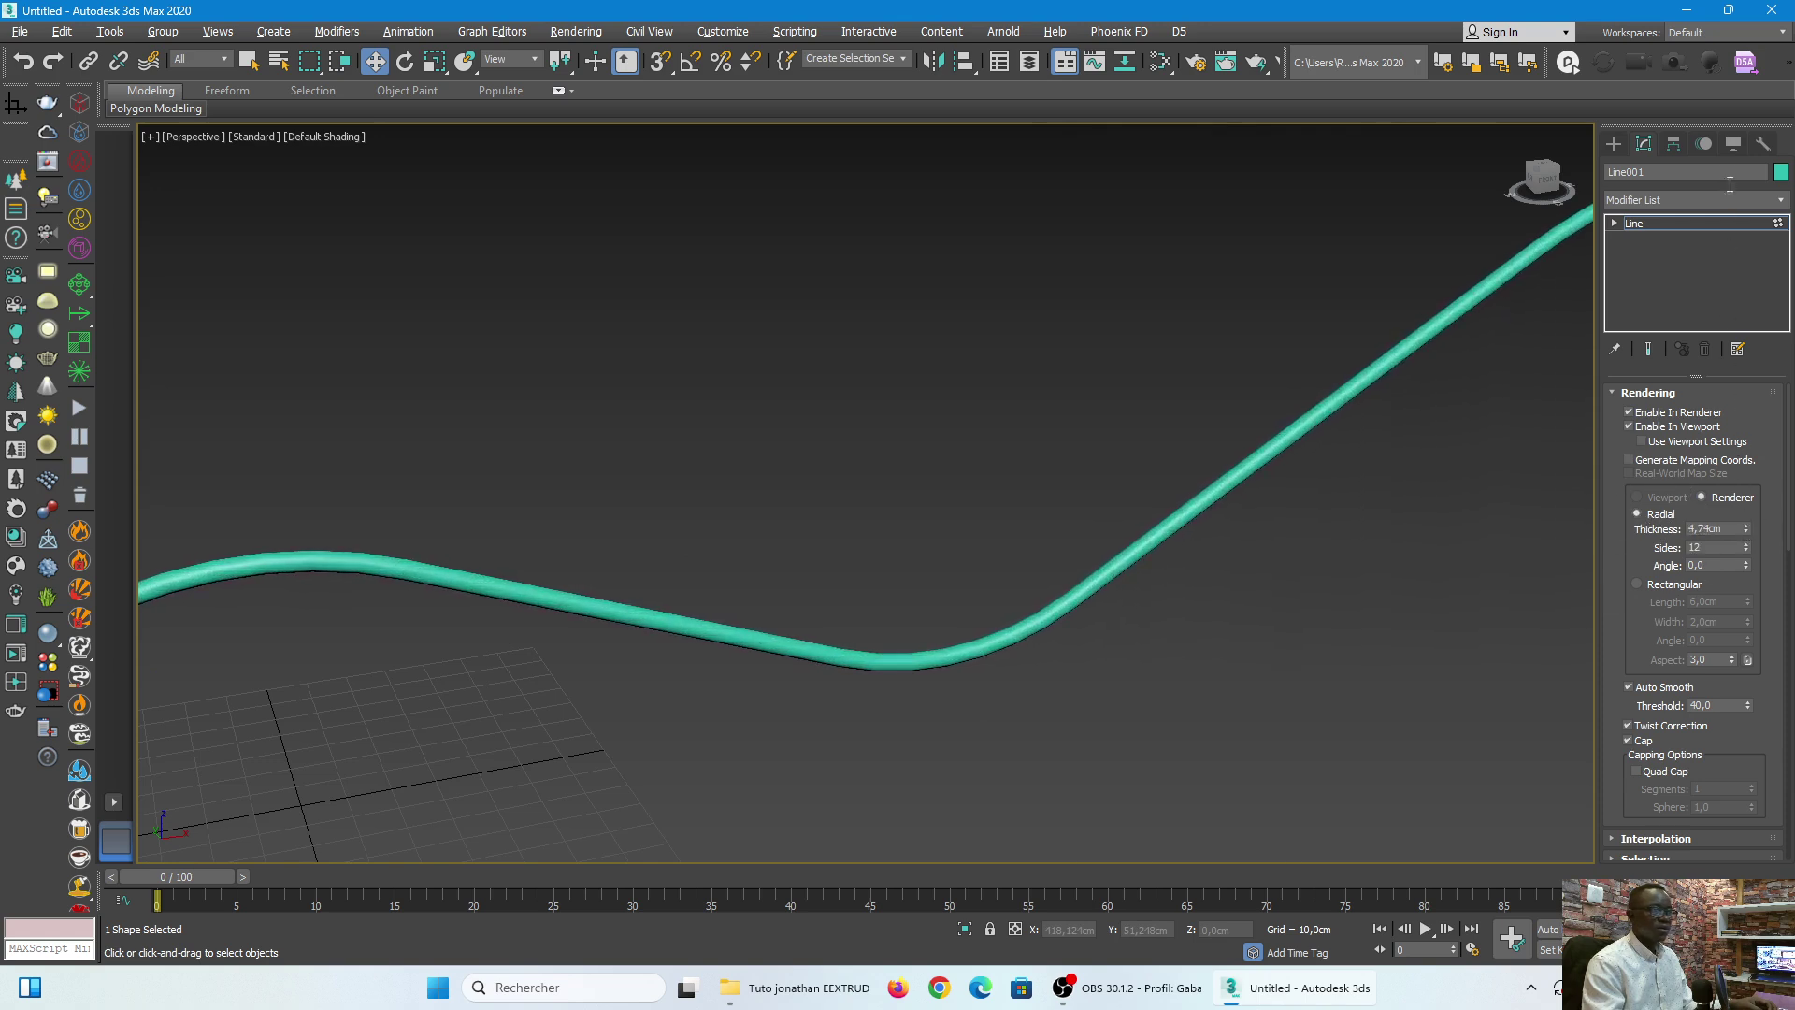
left_click(1698, 529)
type("5")
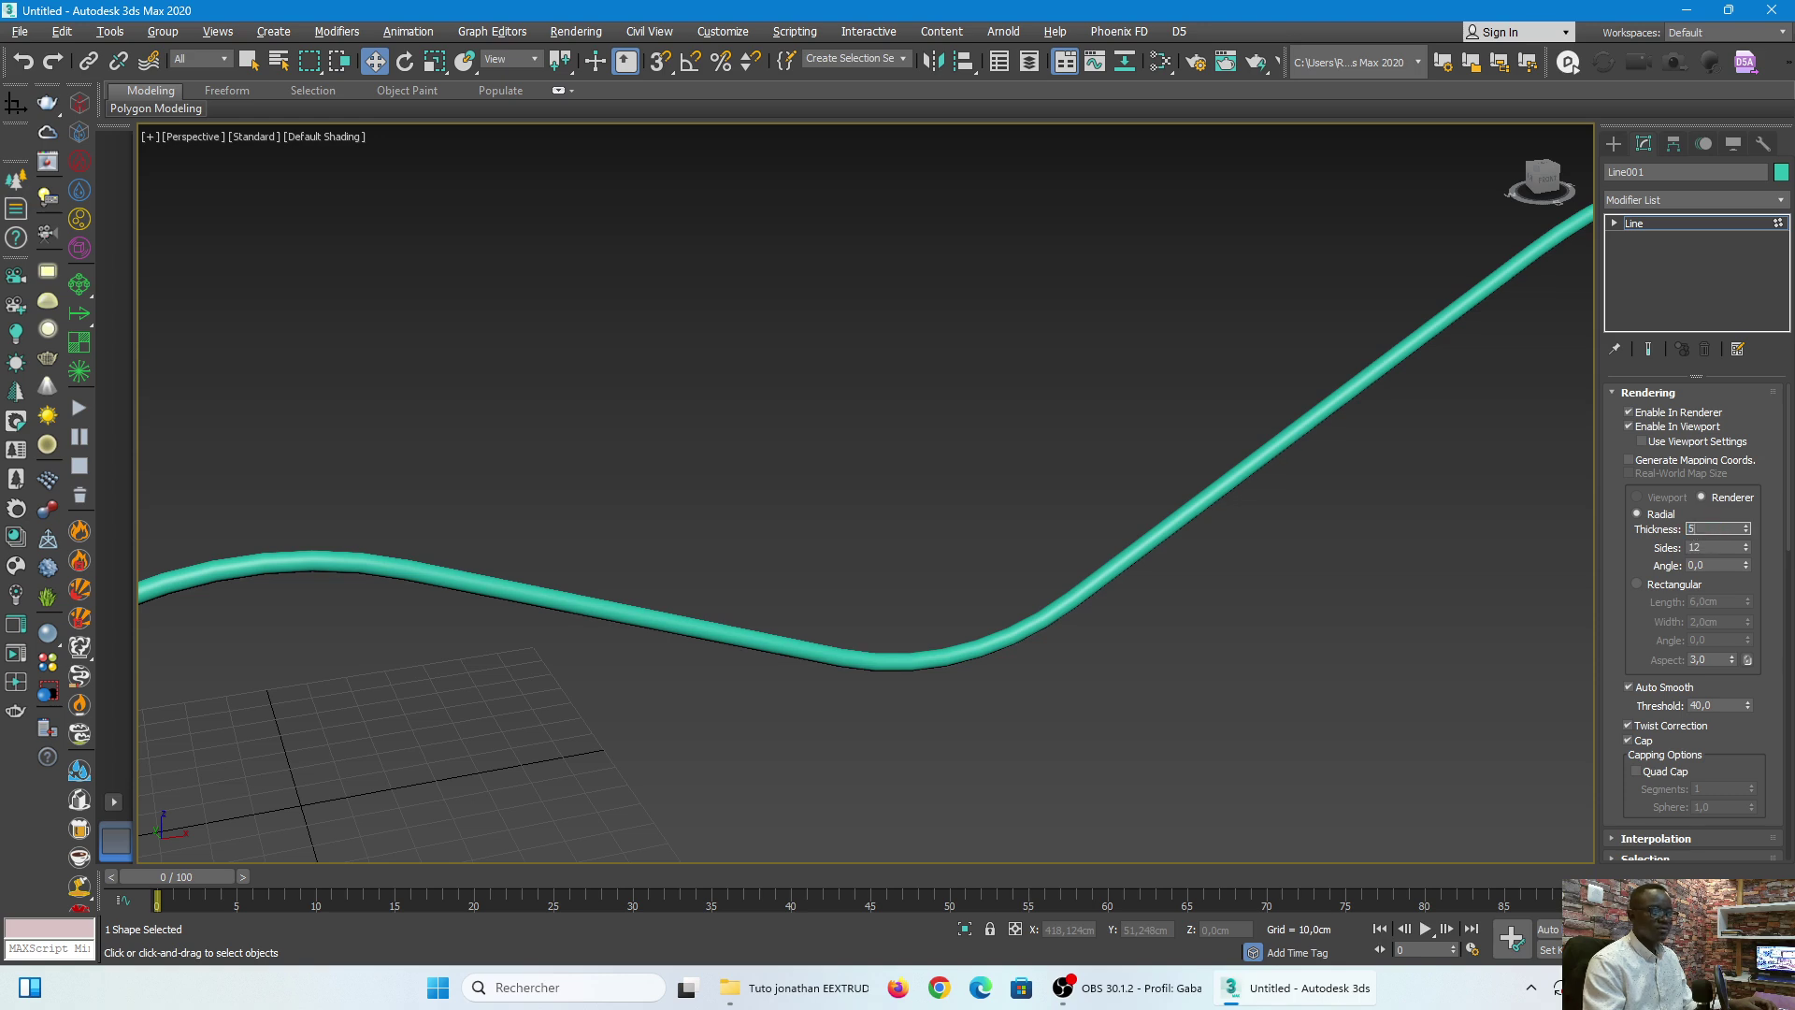
key("Return")
middle_click_drag(1059, 606, 1271, 450, "alt")
scroll(1292, 452, "down", 5)
scroll(1293, 451, "up", 5)
scroll(1292, 451, "down", 3)
scroll(1282, 454, "up", 3)
scroll(1253, 456, "down", 6)
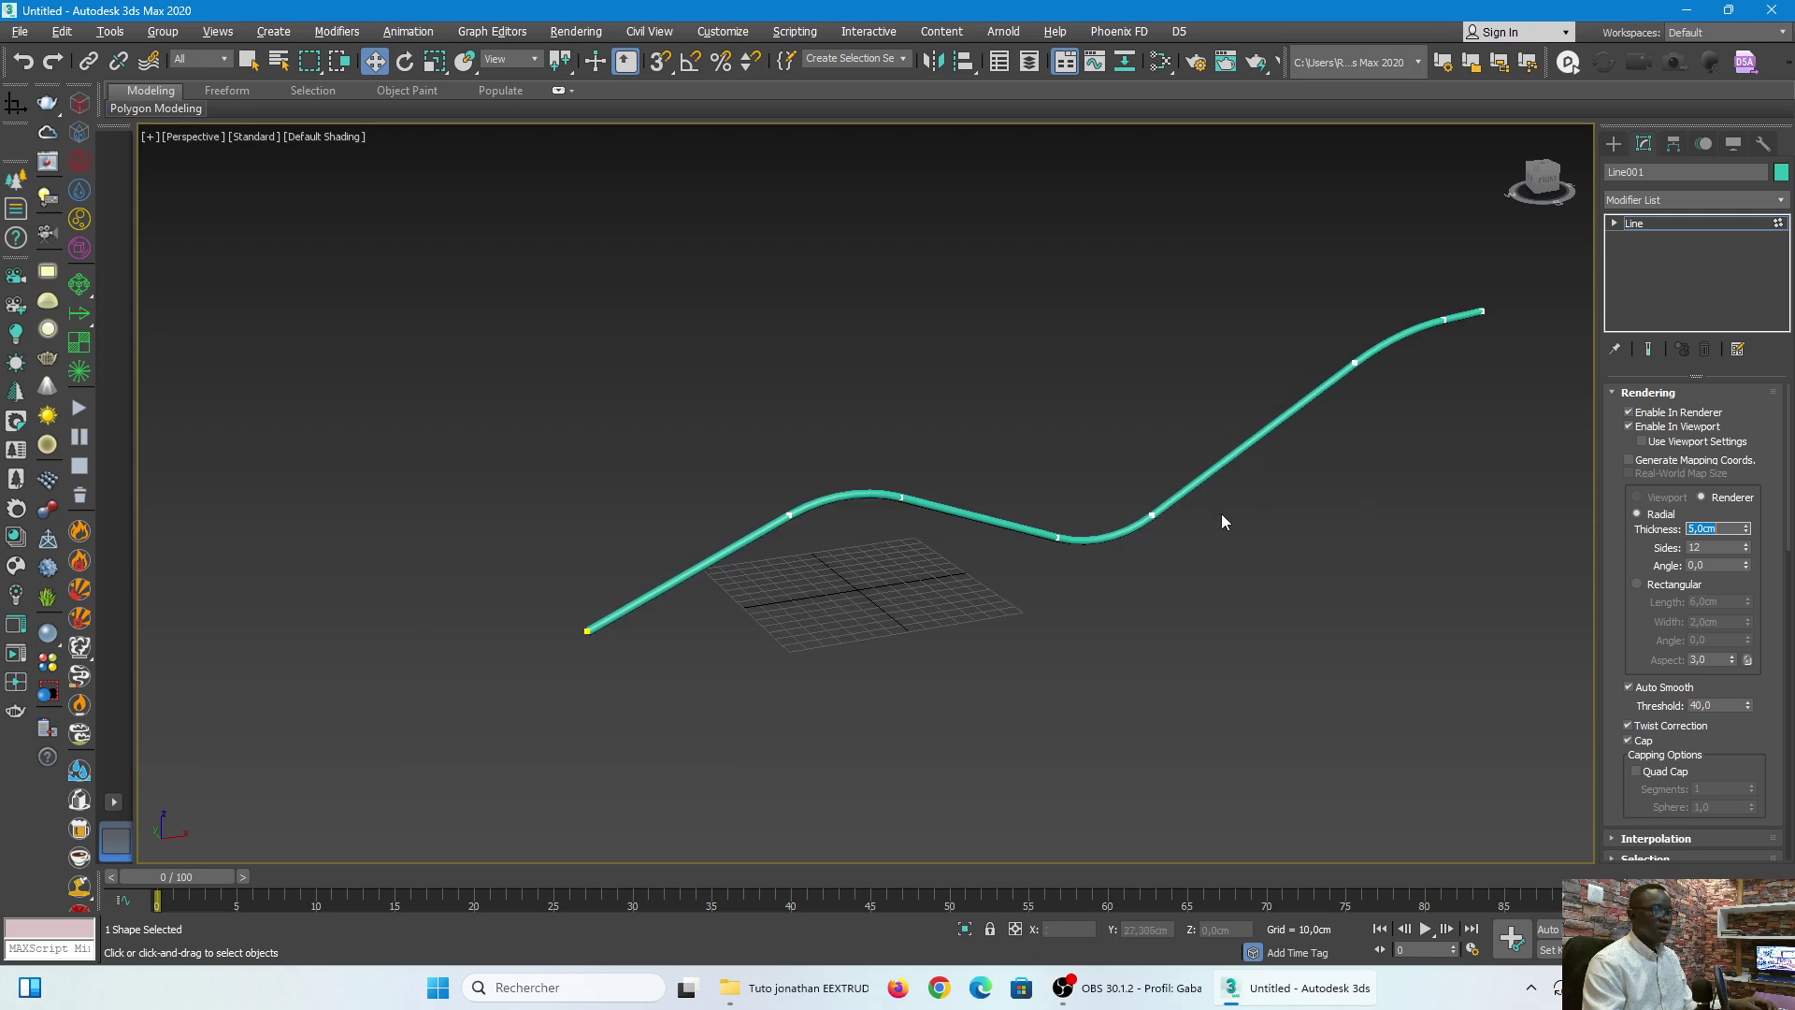
scroll(1359, 348, "up", 3)
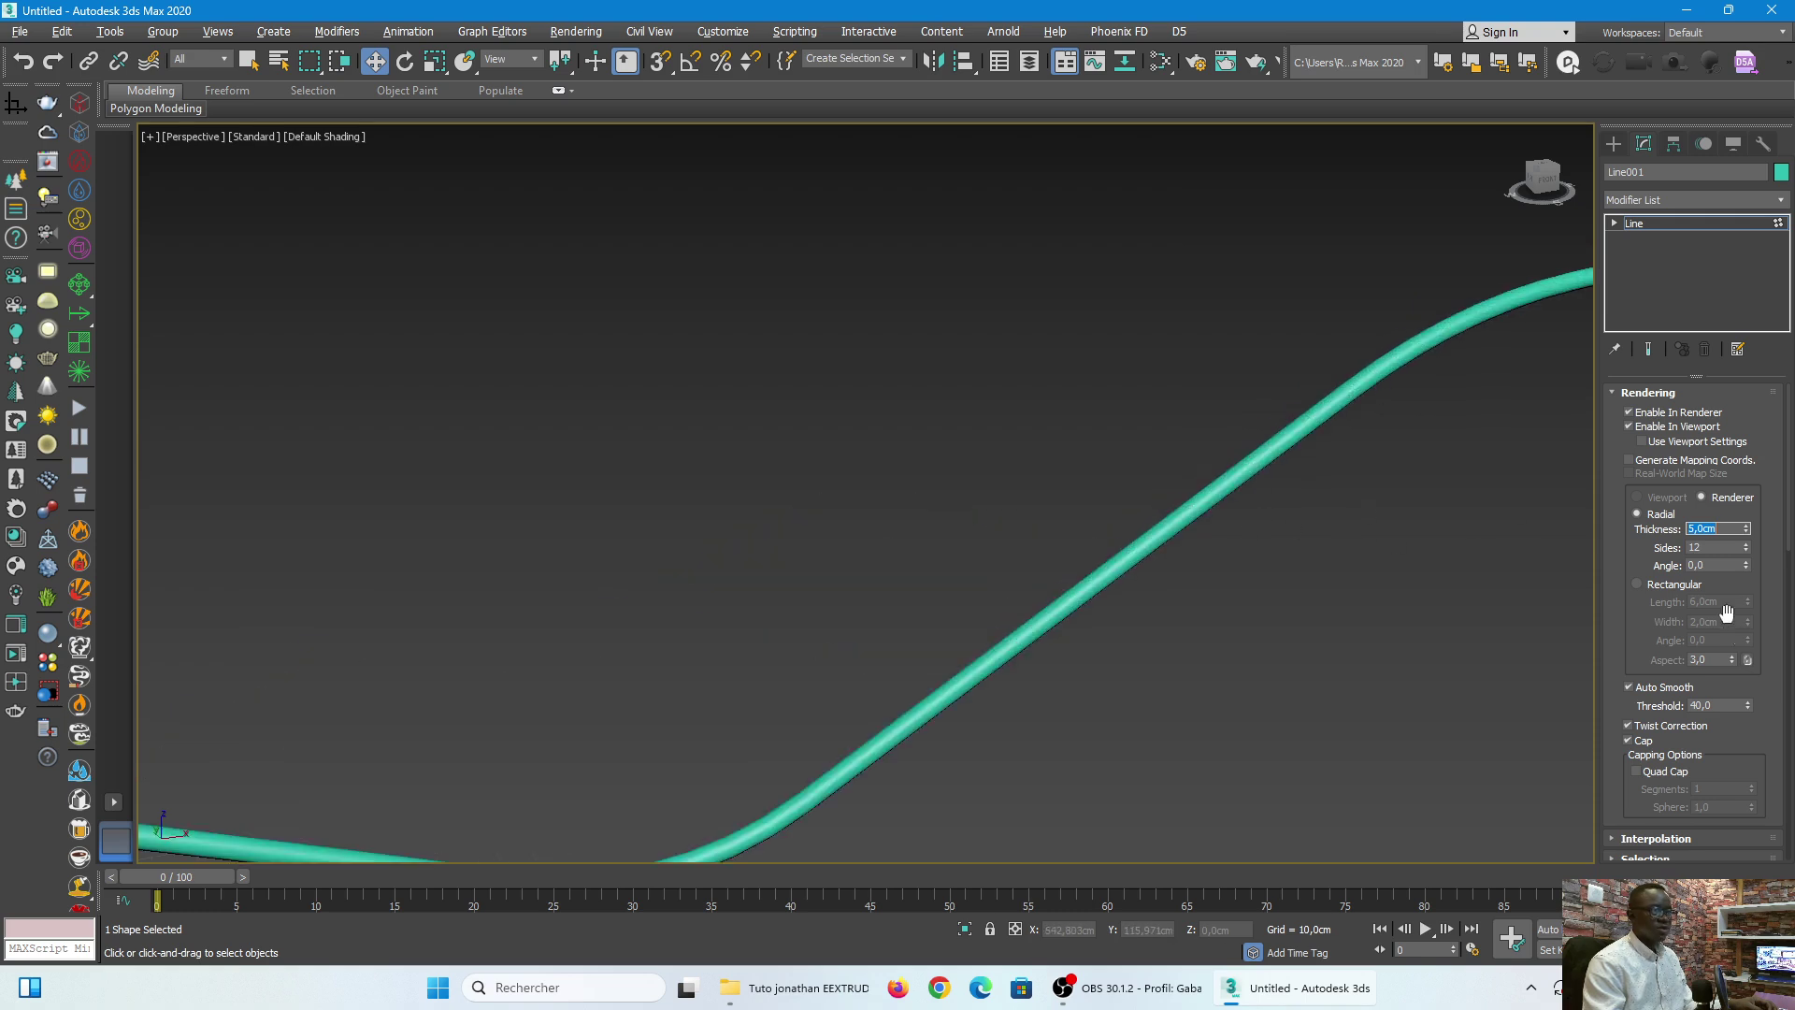
Step: Try a rectangular cross-section for the line's rendering, compare it in the Perspective view and return to the radial one
left_click(1636, 584)
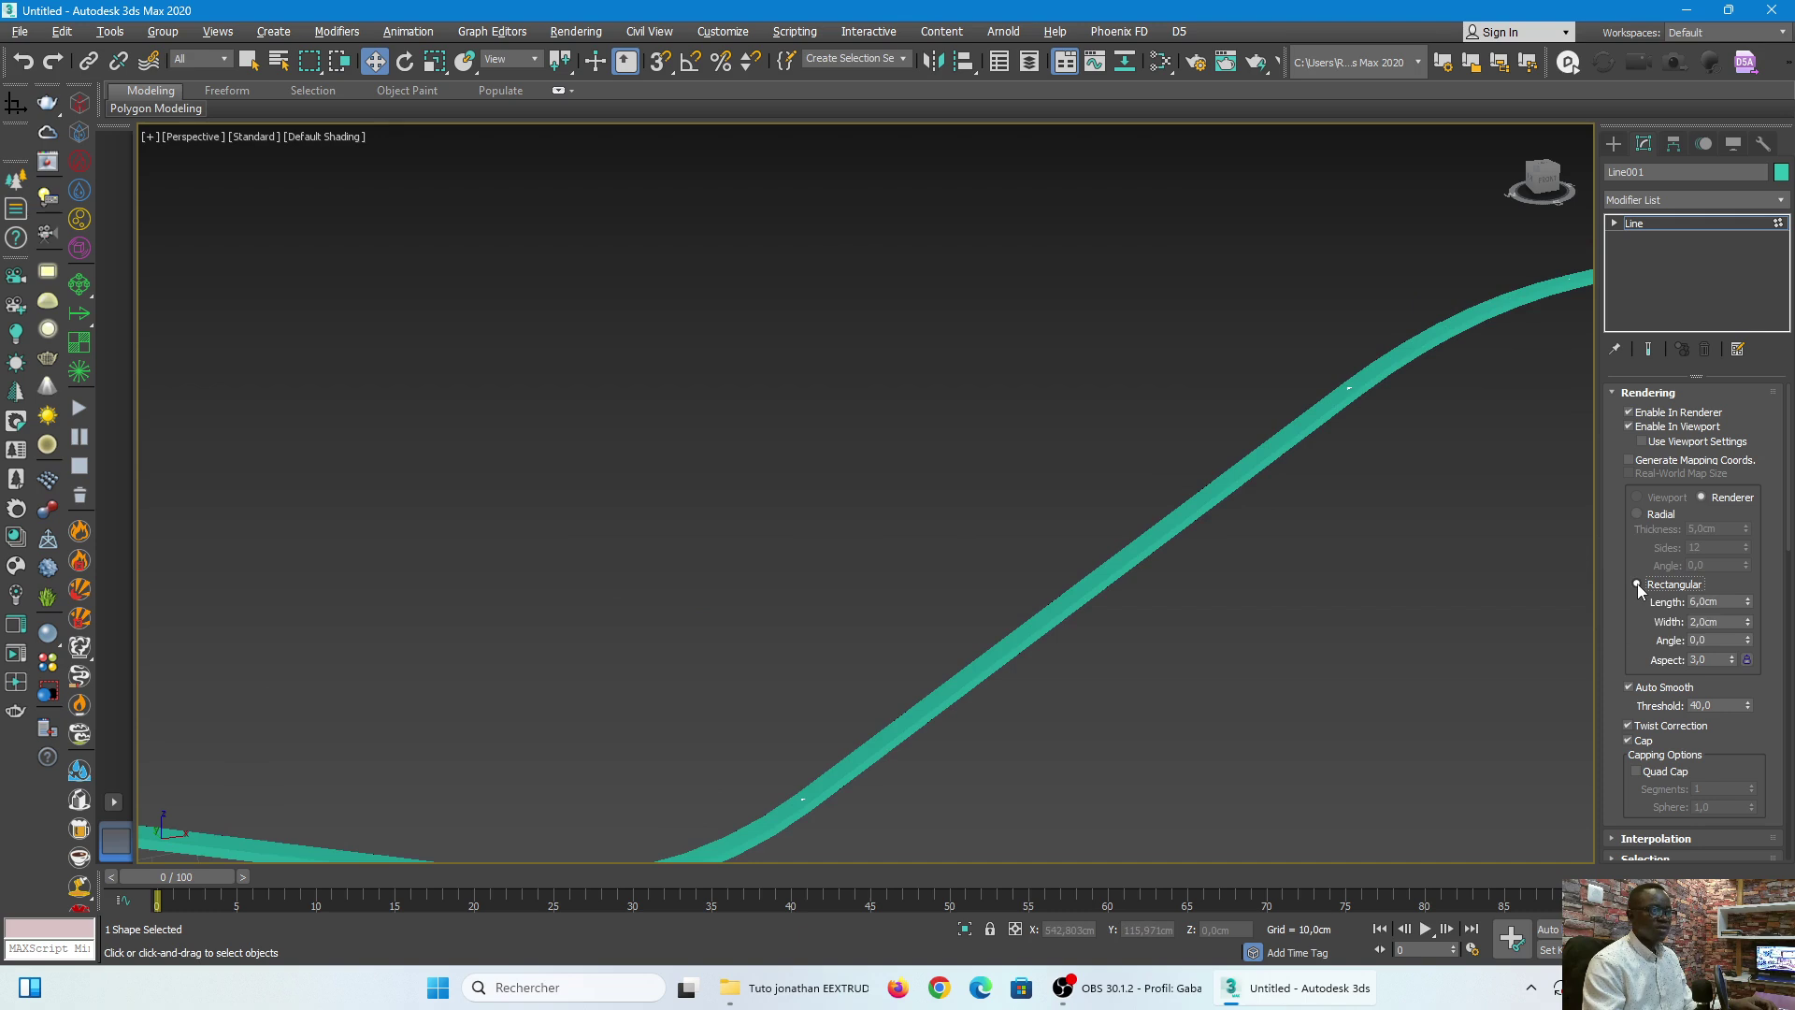
scroll(1365, 397, "up", 2)
scroll(1286, 406, "down", 5)
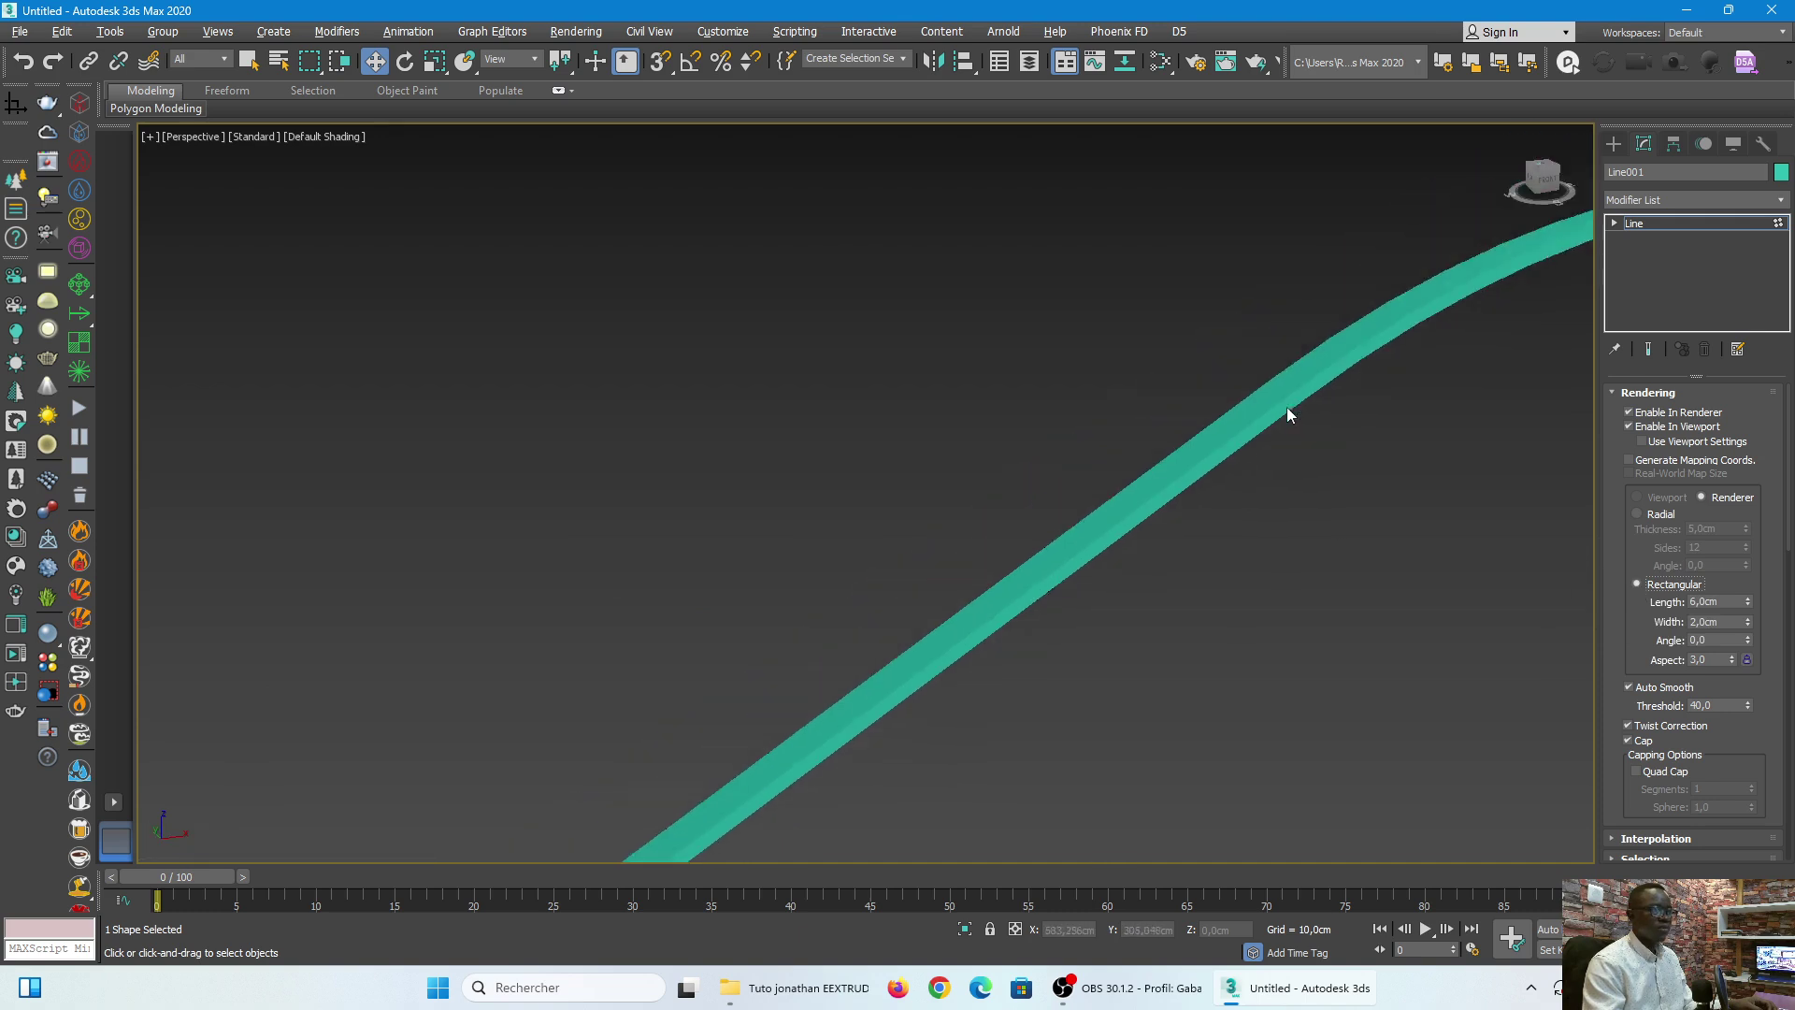
scroll(1165, 397, "up", 4)
scroll(1165, 396, "up", 3)
scroll(1511, 376, "down", 6)
scroll(1434, 440, "up", 5)
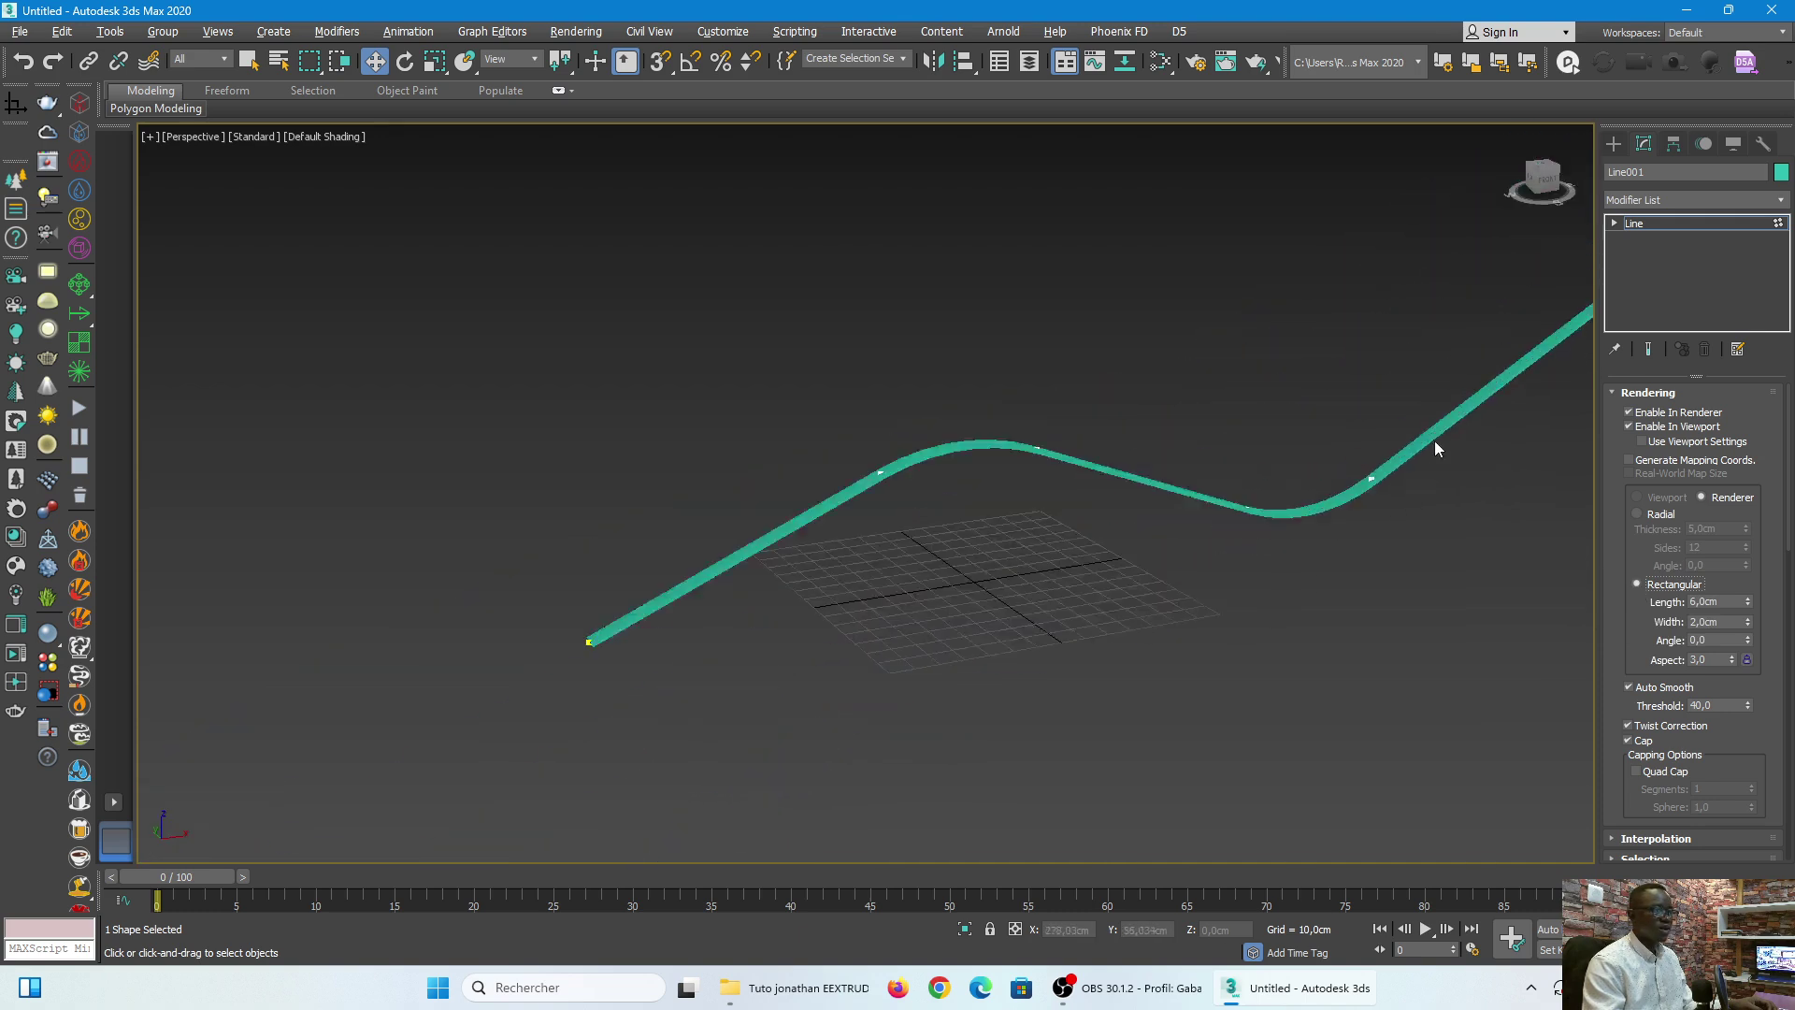
left_click(1637, 513)
scroll(1029, 581, "down", 4)
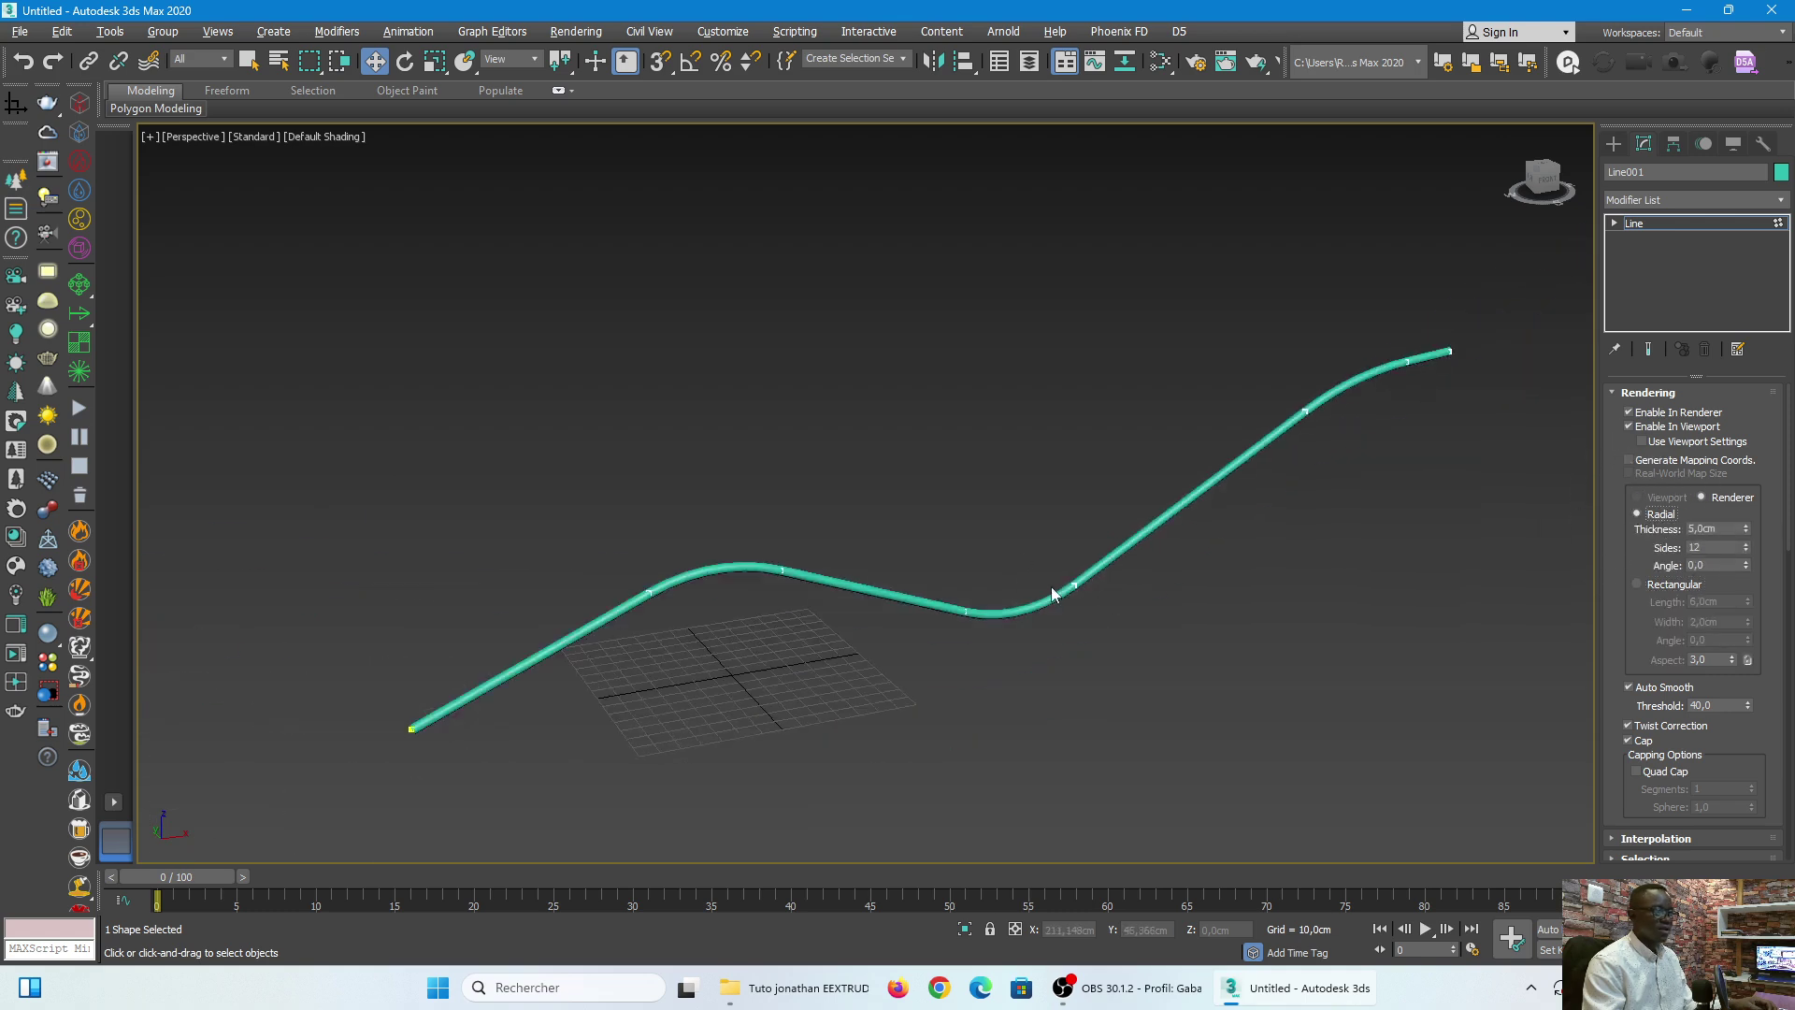
scroll(1075, 594, "up", 4)
scroll(1365, 574, "down", 5)
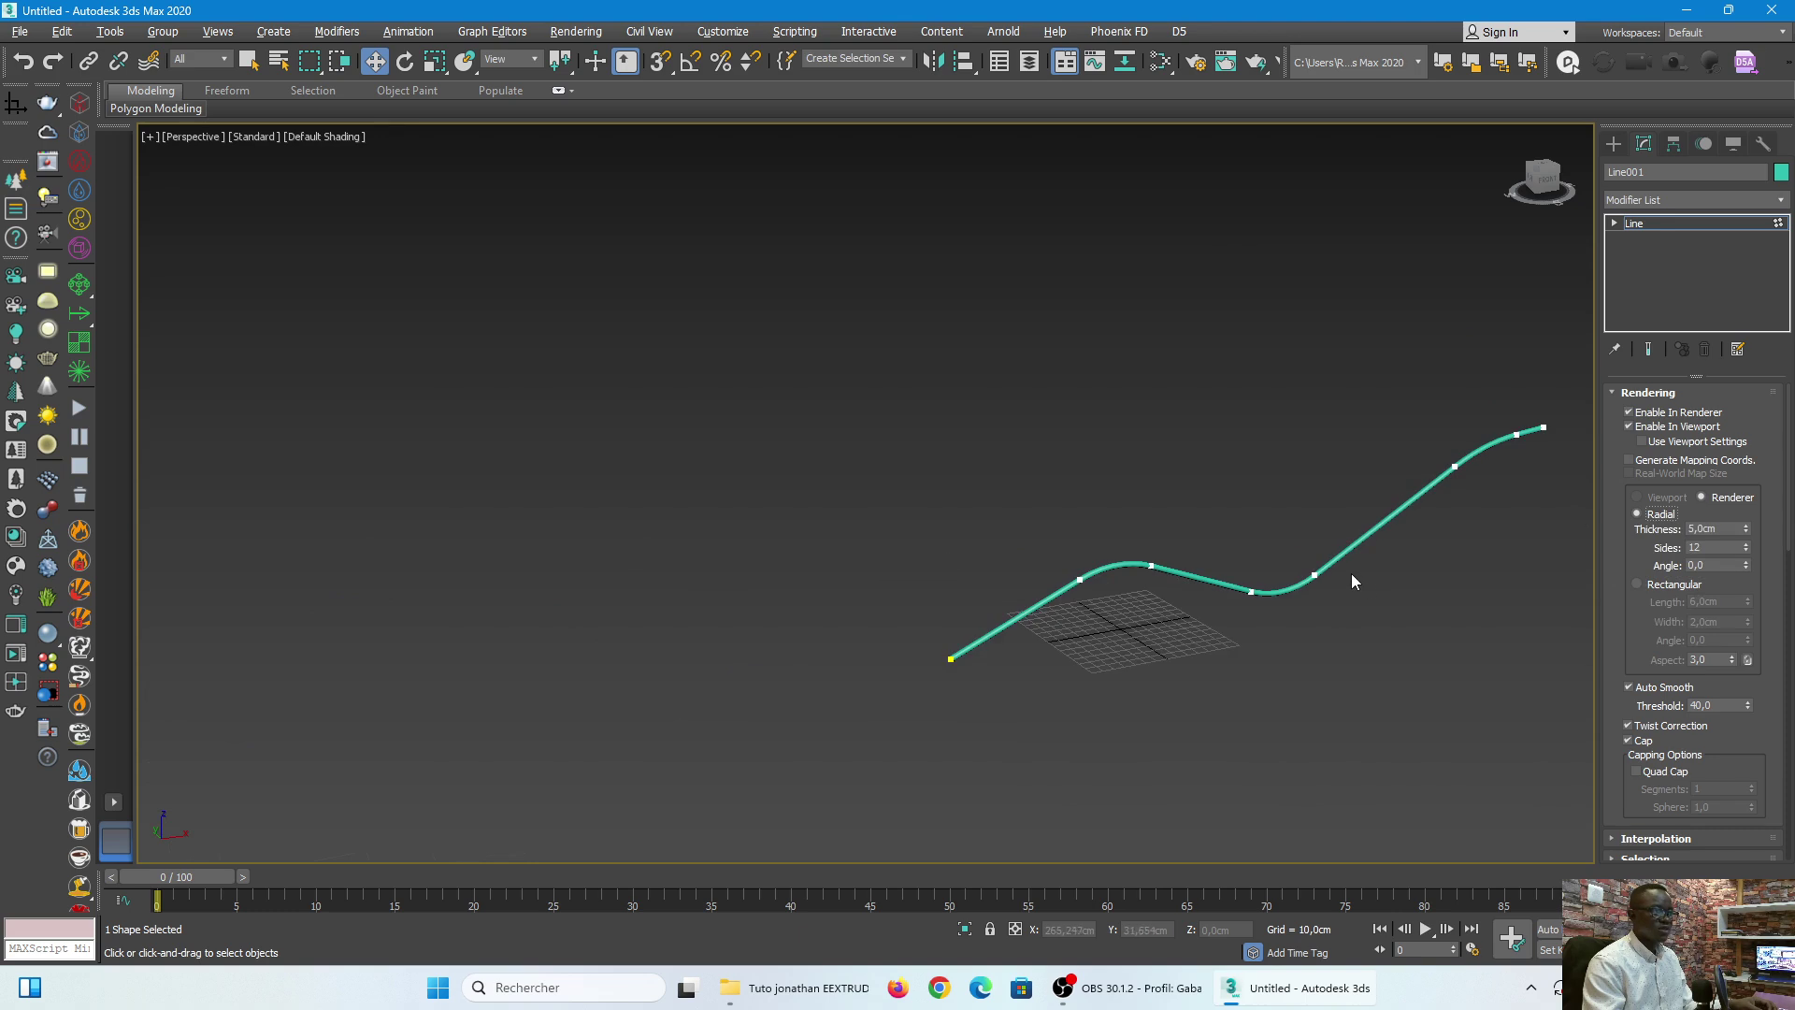
scroll(1216, 599, "up", 5)
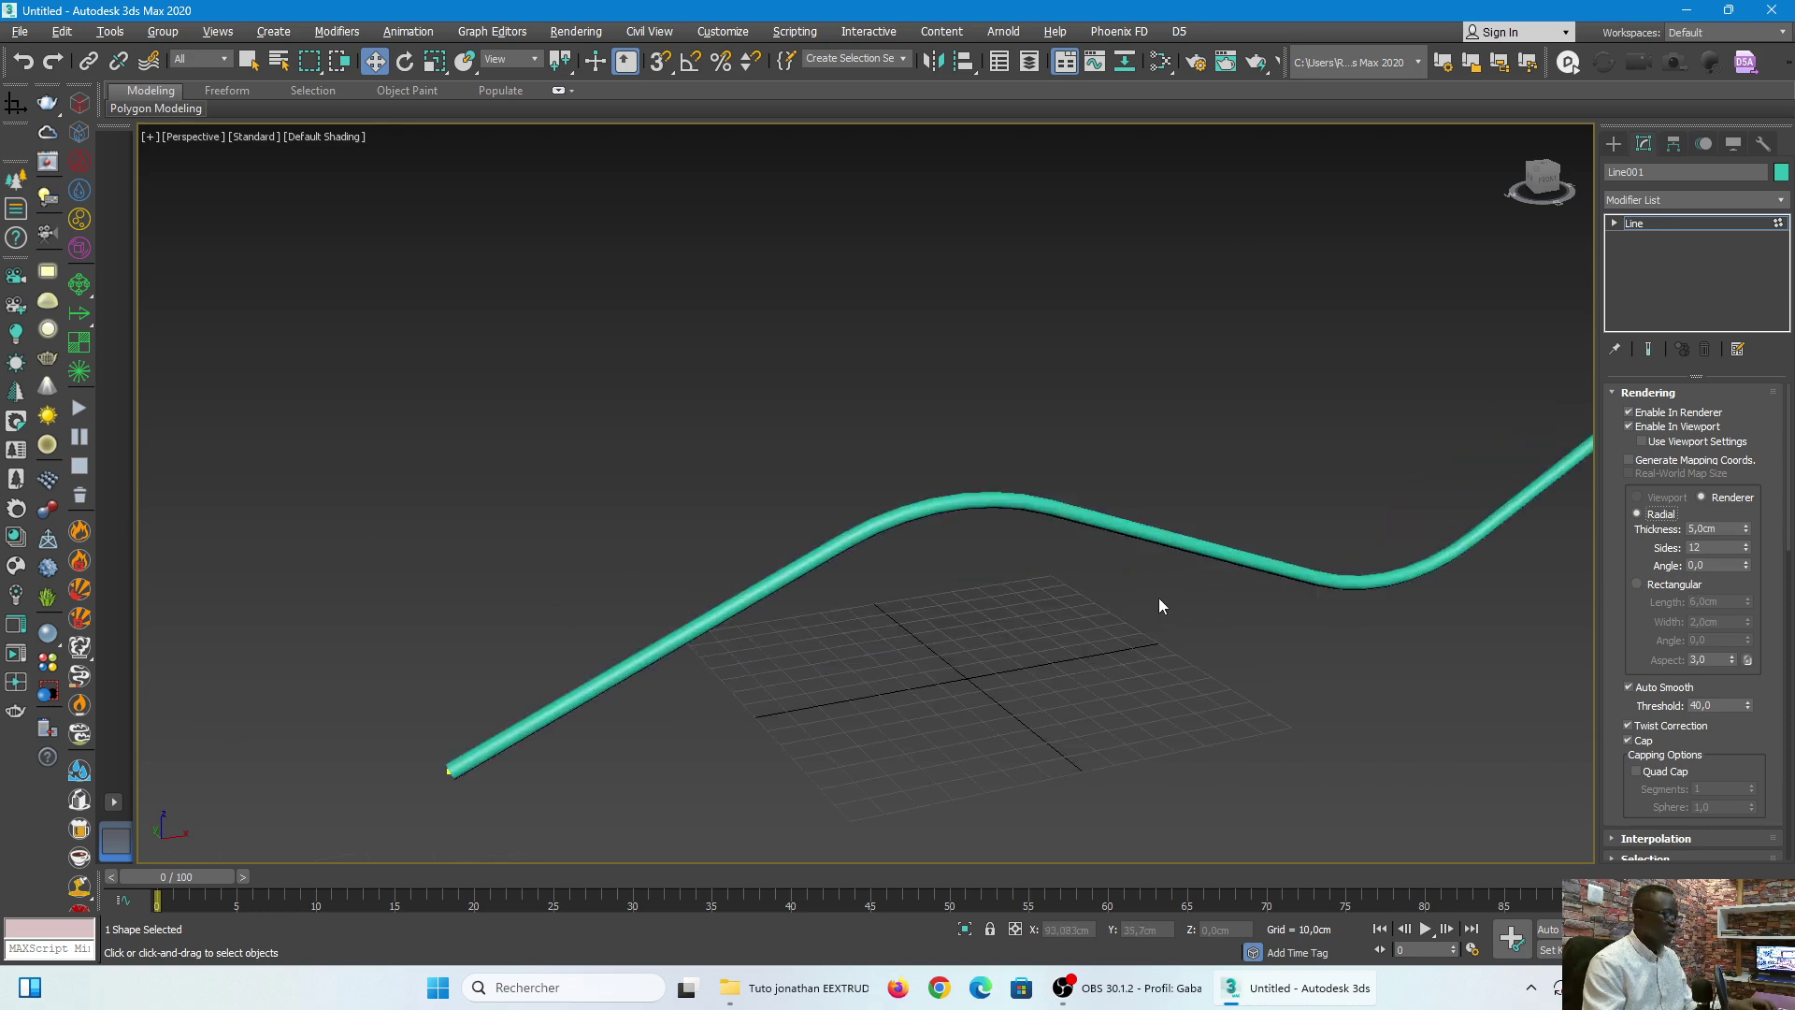
Step: Draw the base of a standard cylinder above the line's lower end in the maximized Front view, with a radius of about 8.29 cm
key("alt+w")
left_click(1267, 318)
key("alt+w")
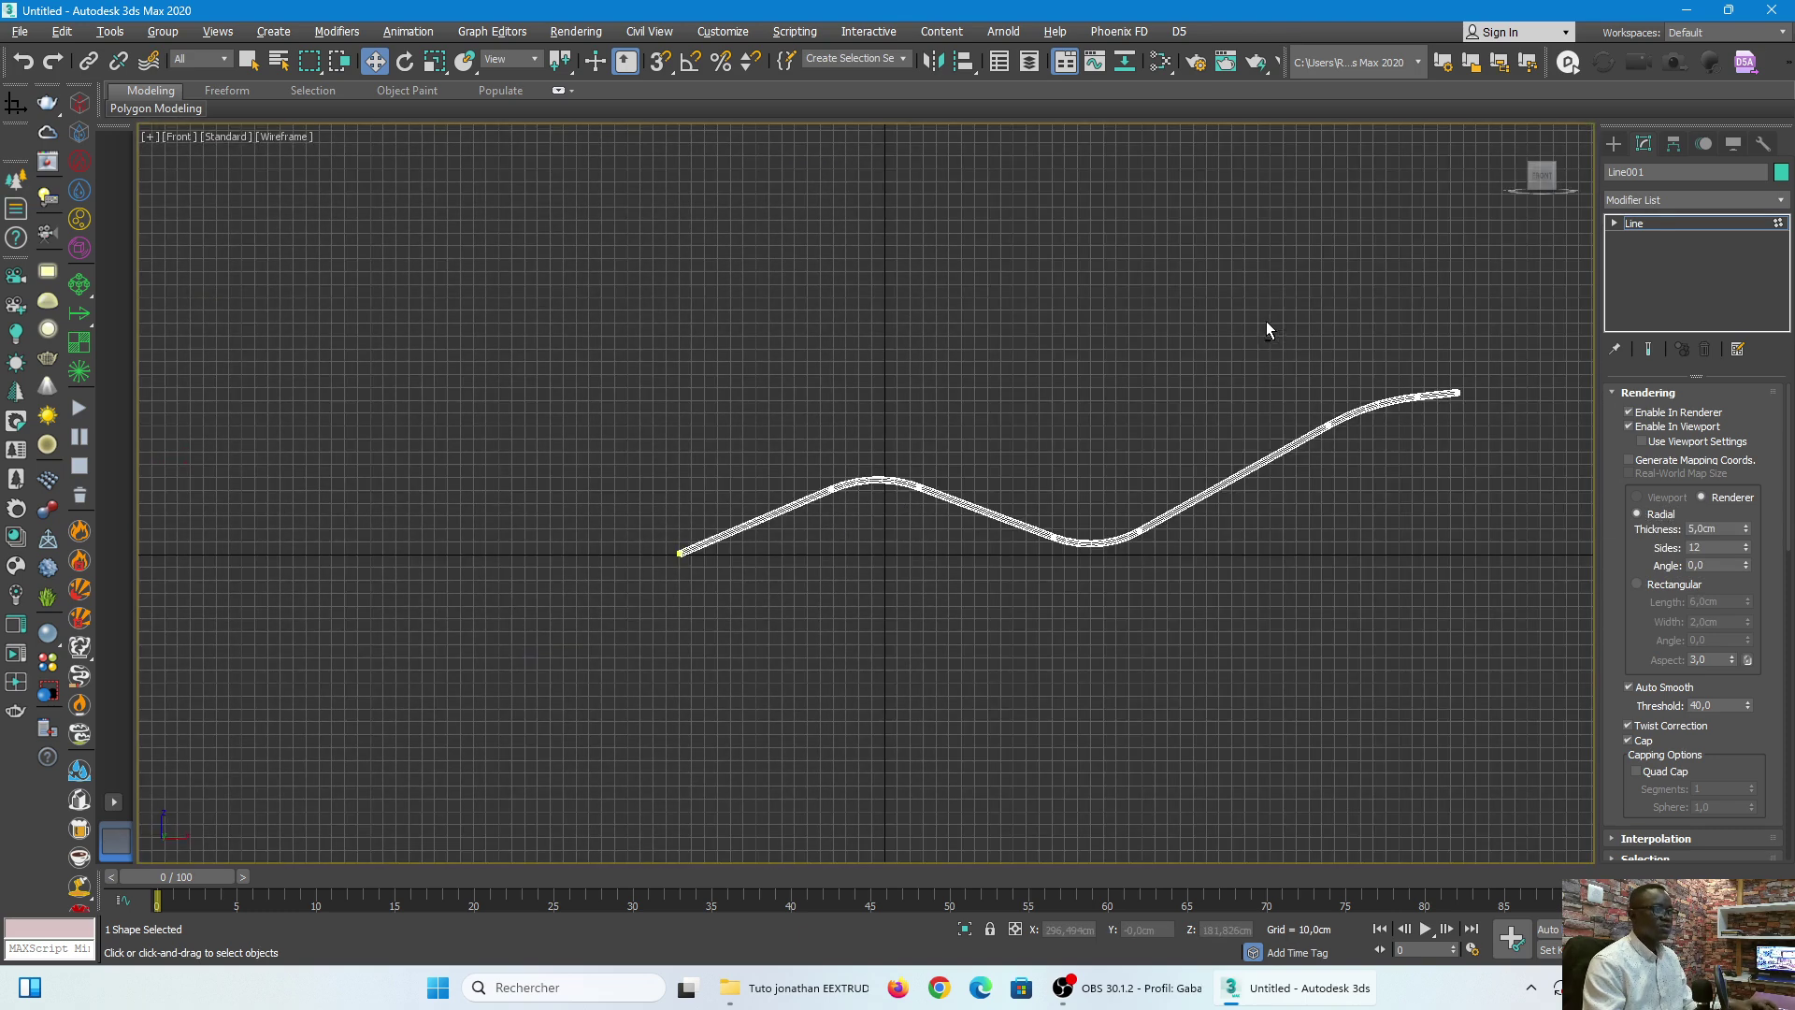
key("alt+w")
key("alt+w")
left_click(1615, 146)
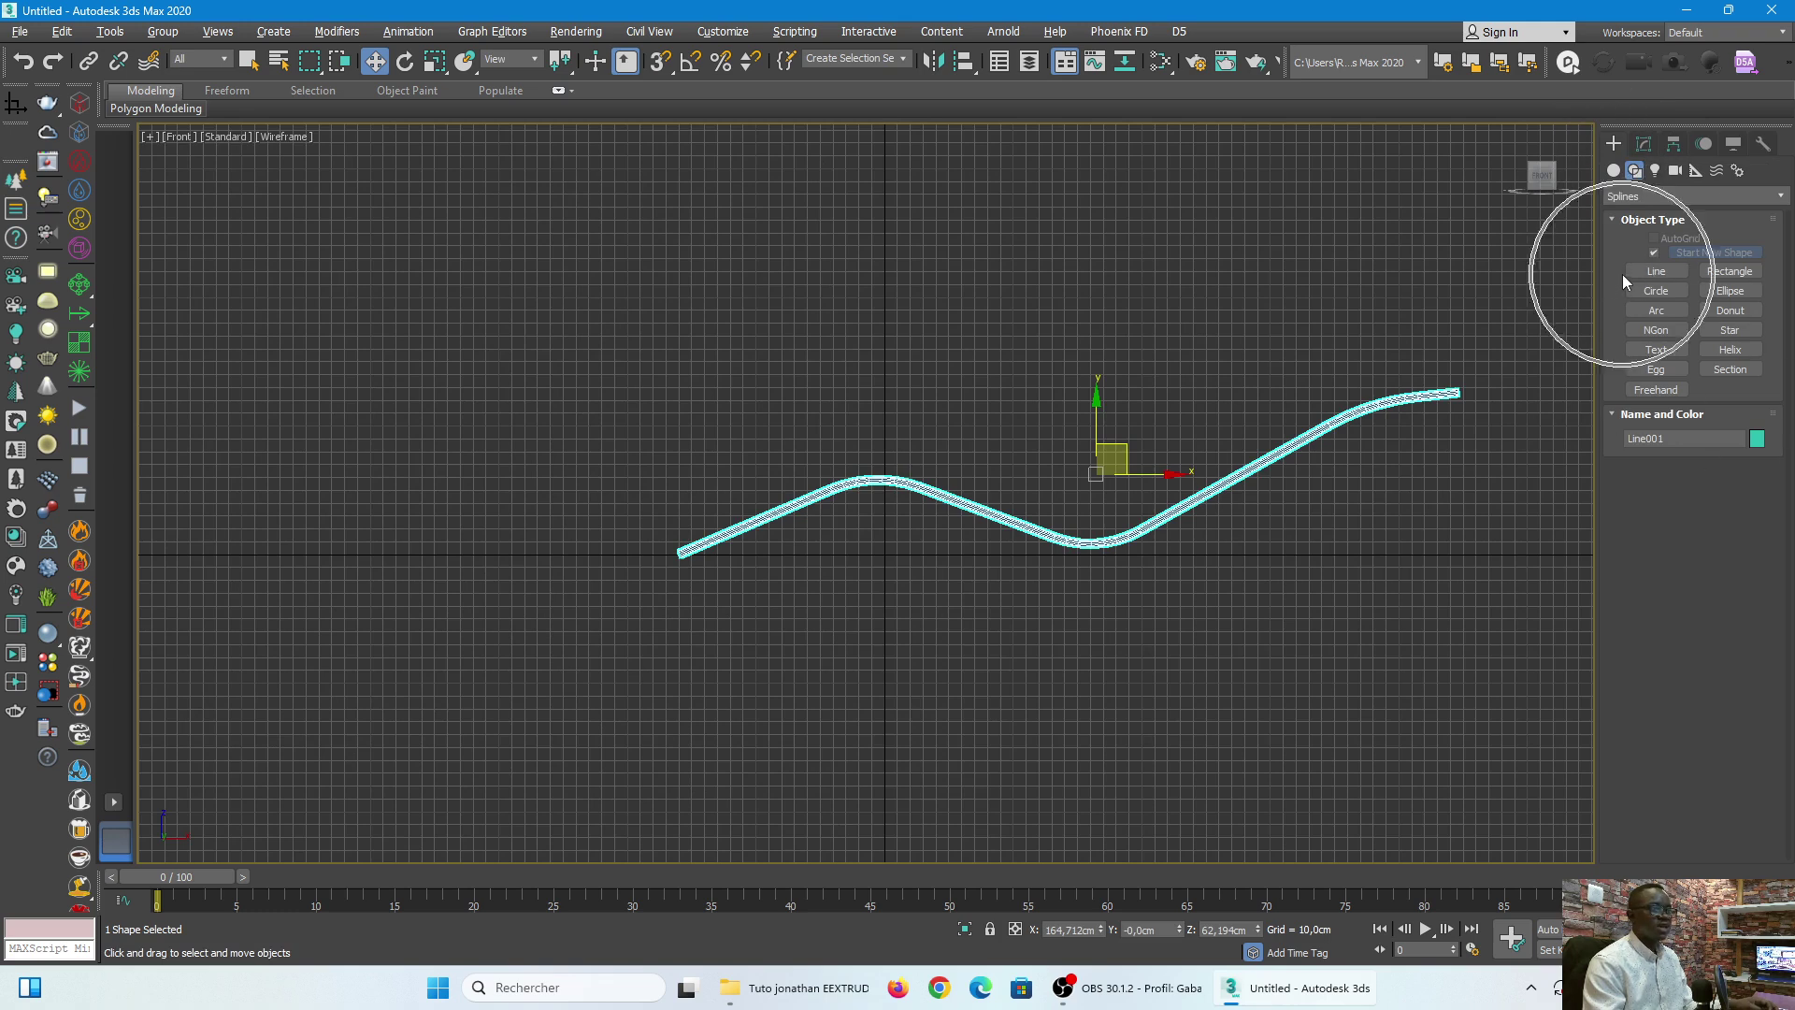
left_click(1612, 172)
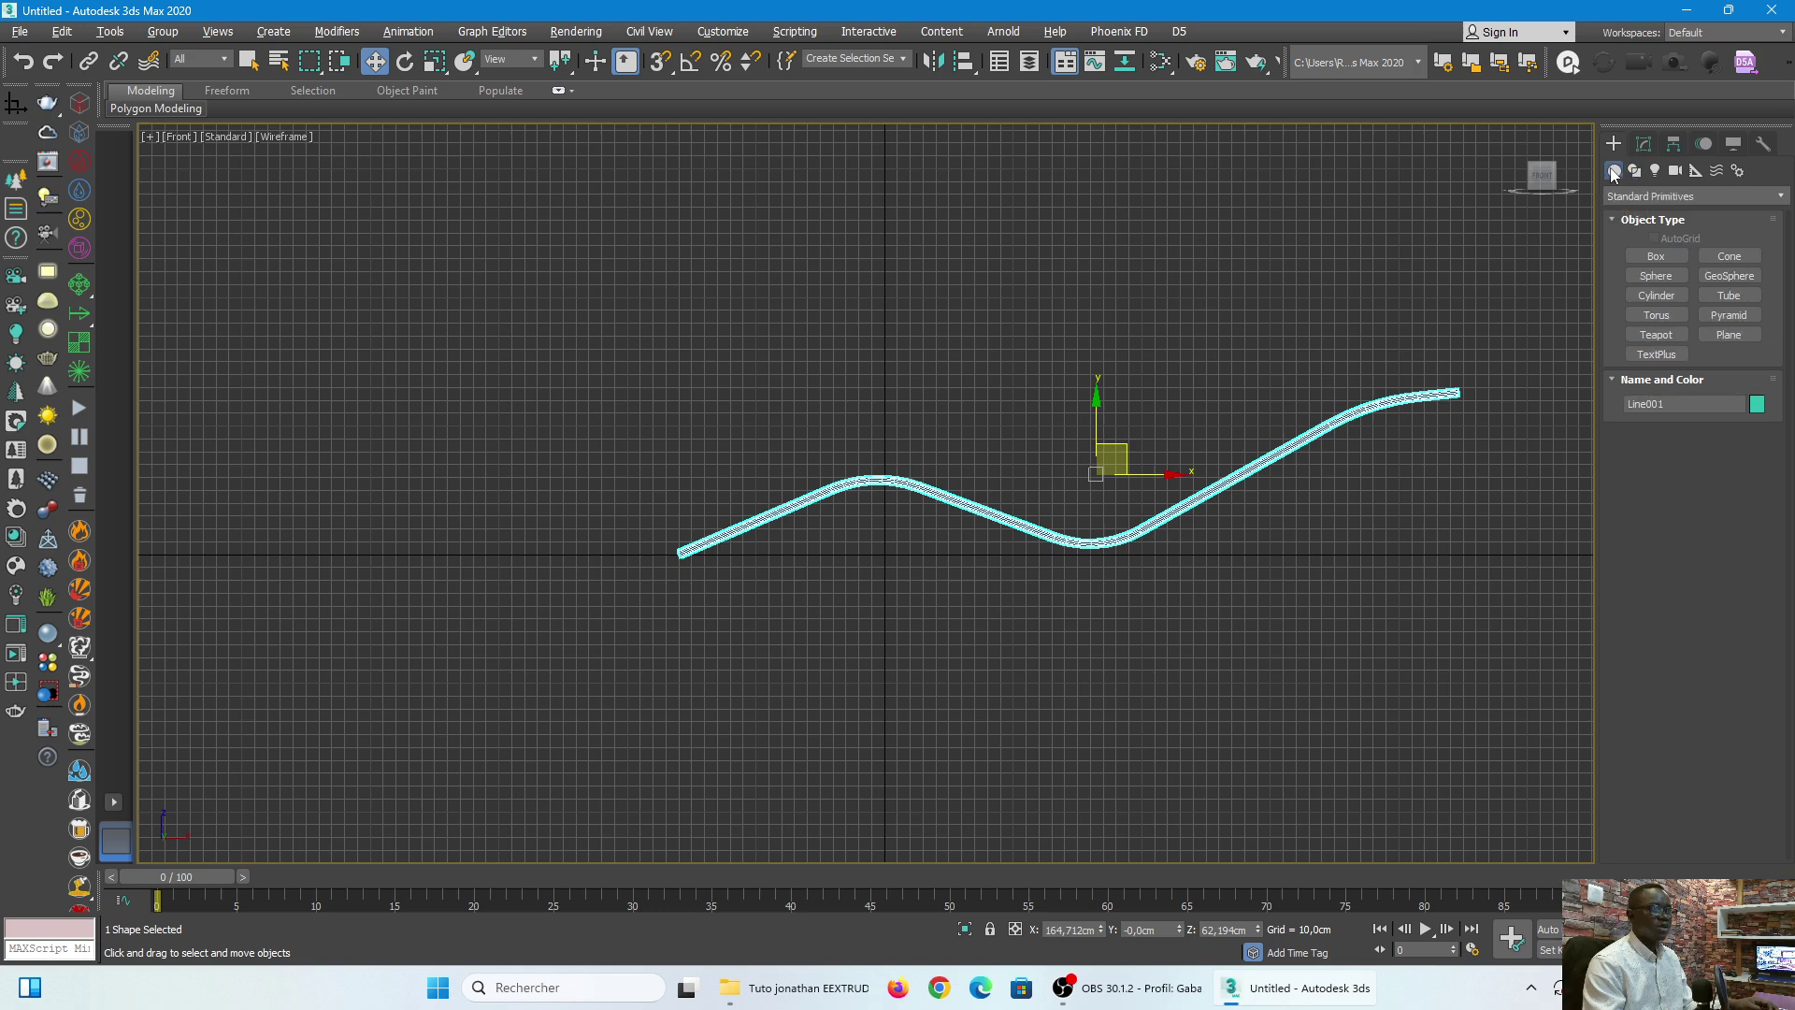
left_click(1659, 295)
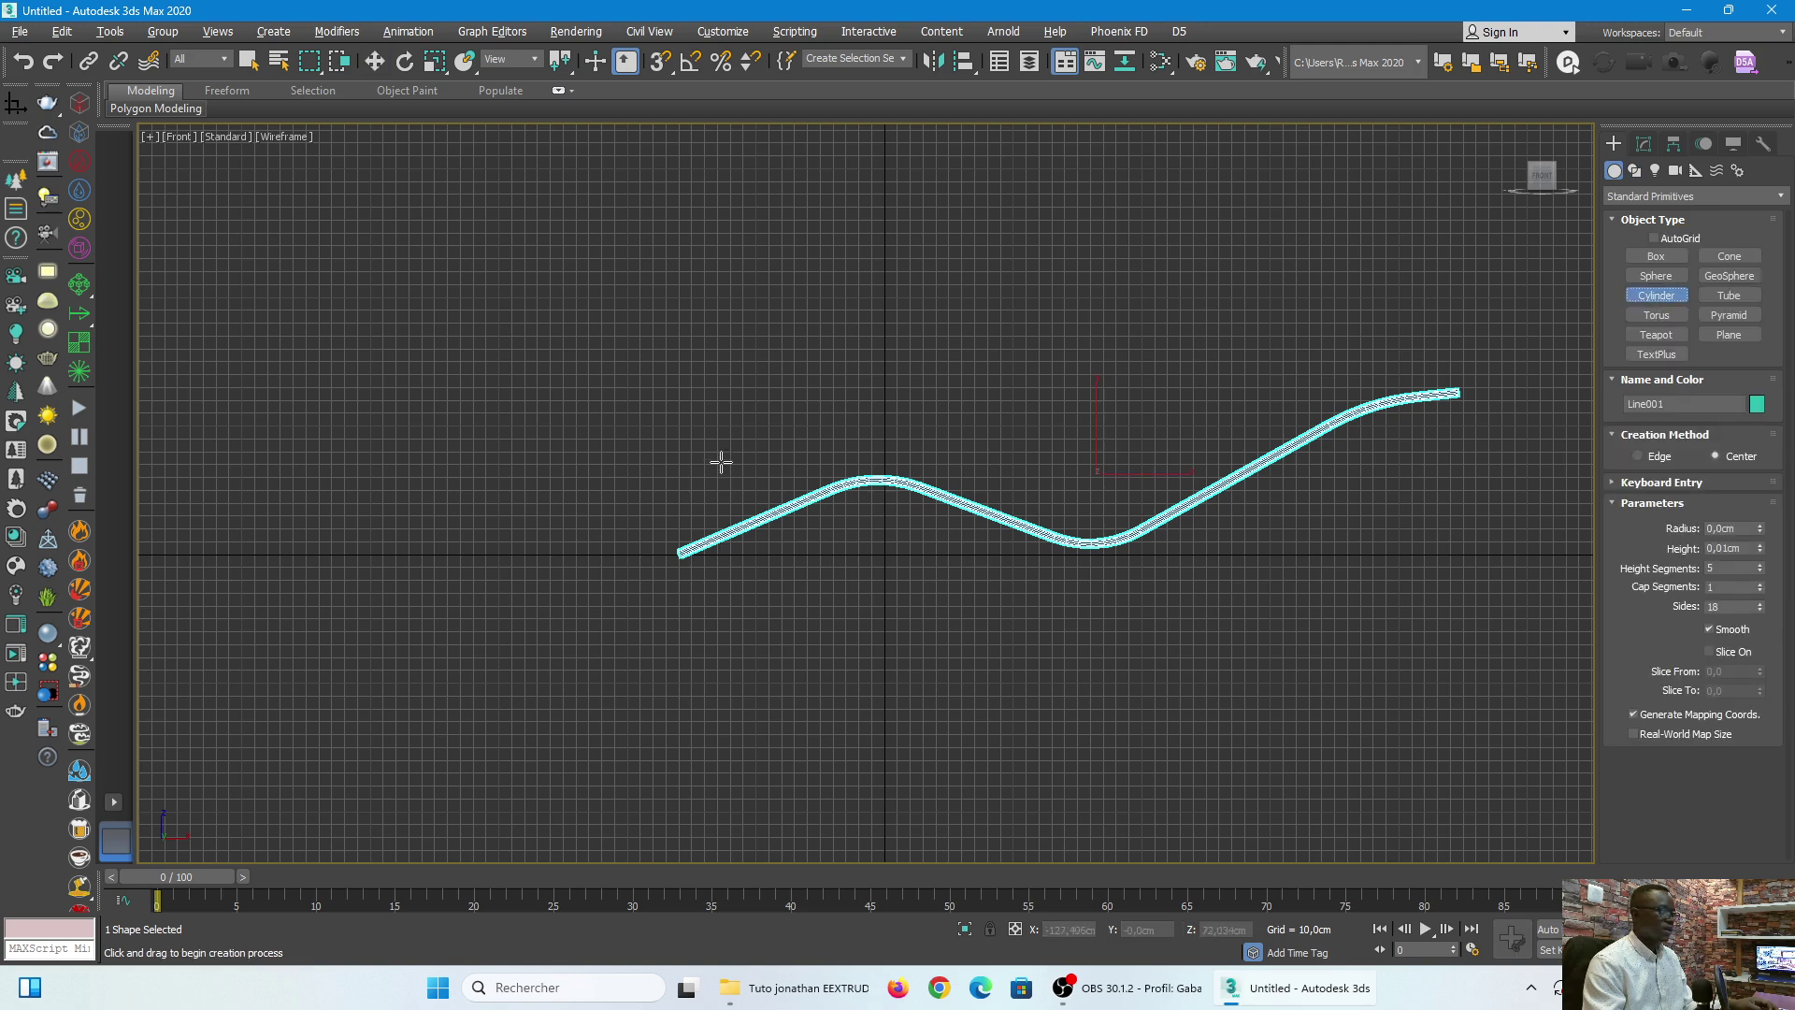
left_click(742, 467)
left_click_drag(742, 467, 744, 475)
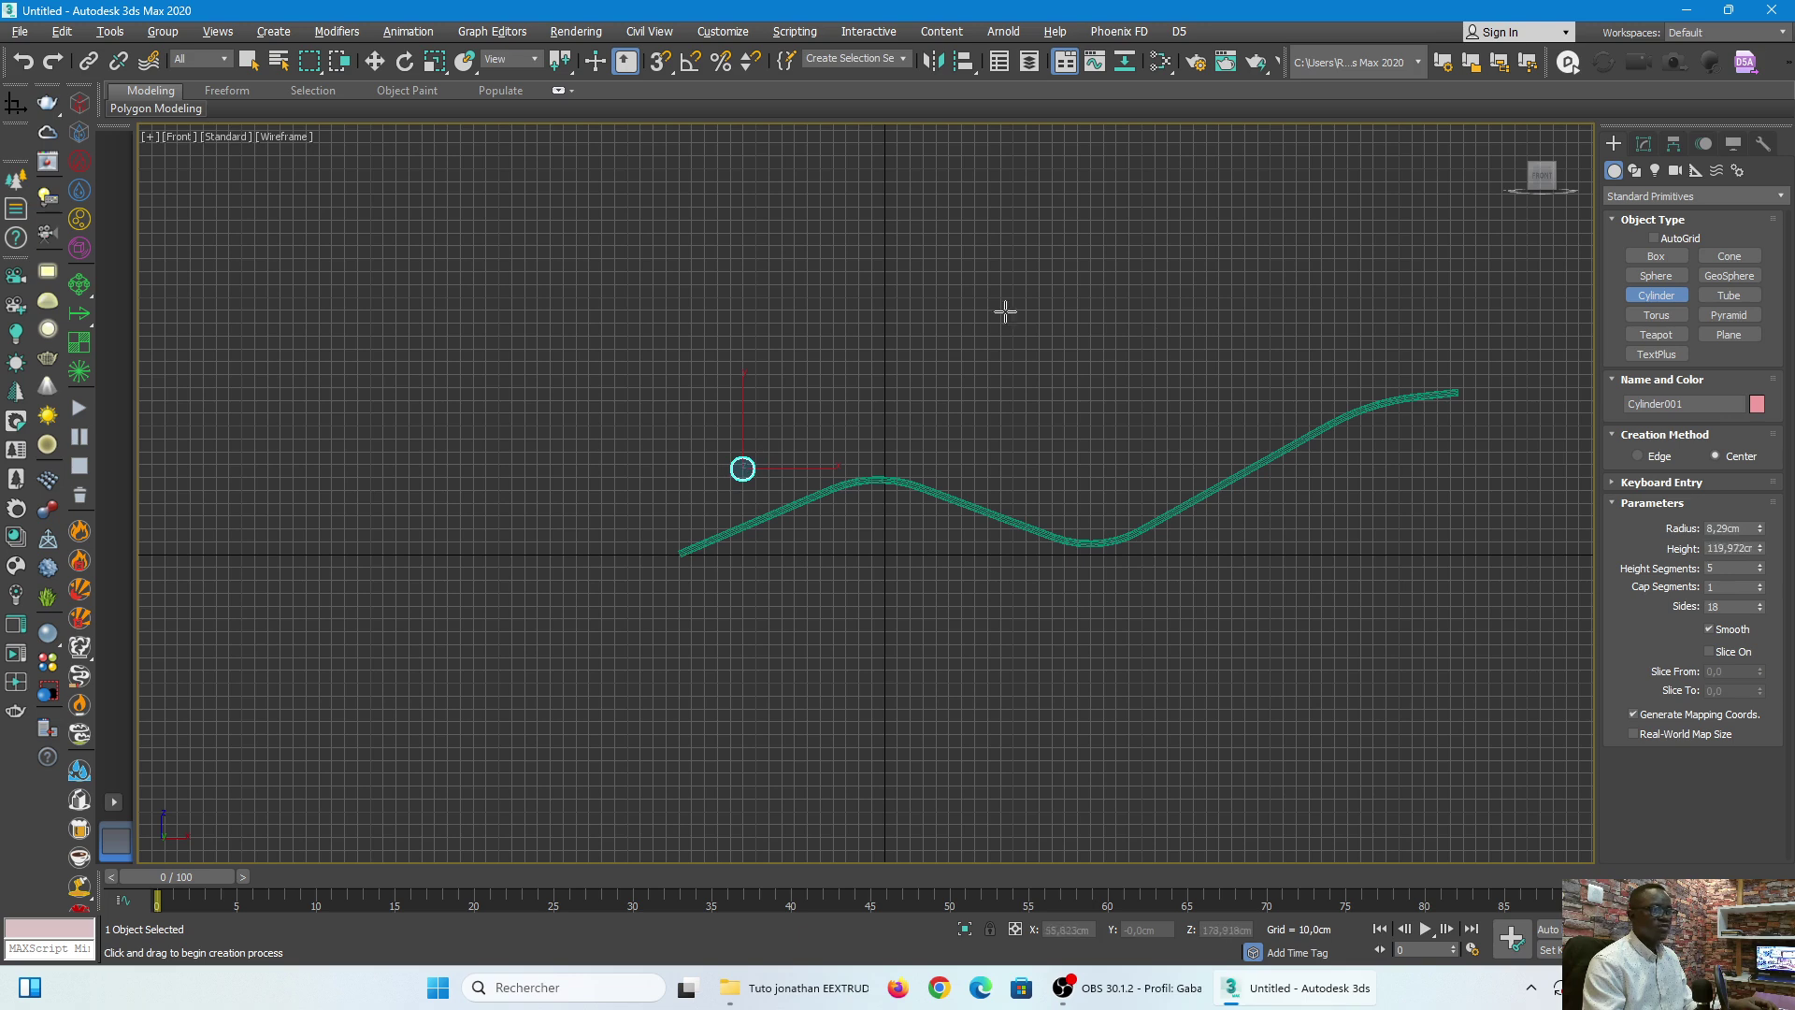
Step: Give the cylinder a height of about 154 cm, finish its creation and show it in a maximized Perspective view
left_click(1723, 553)
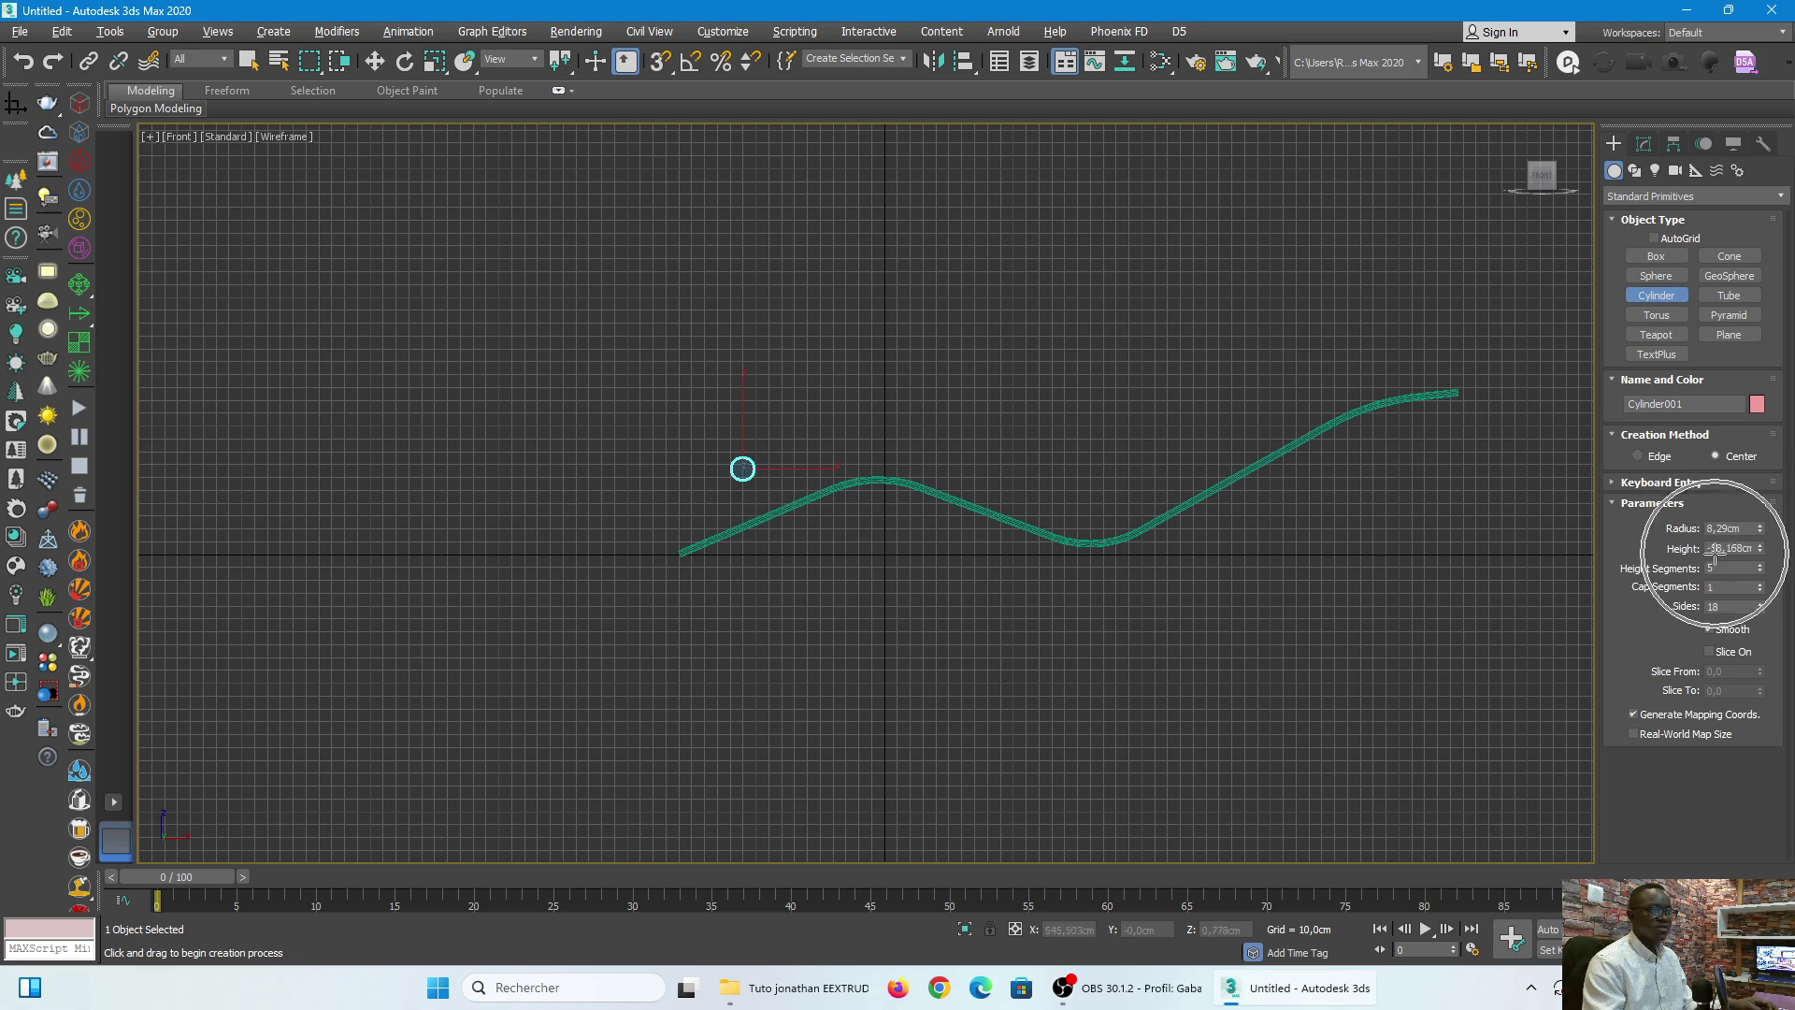
key("ctrl")
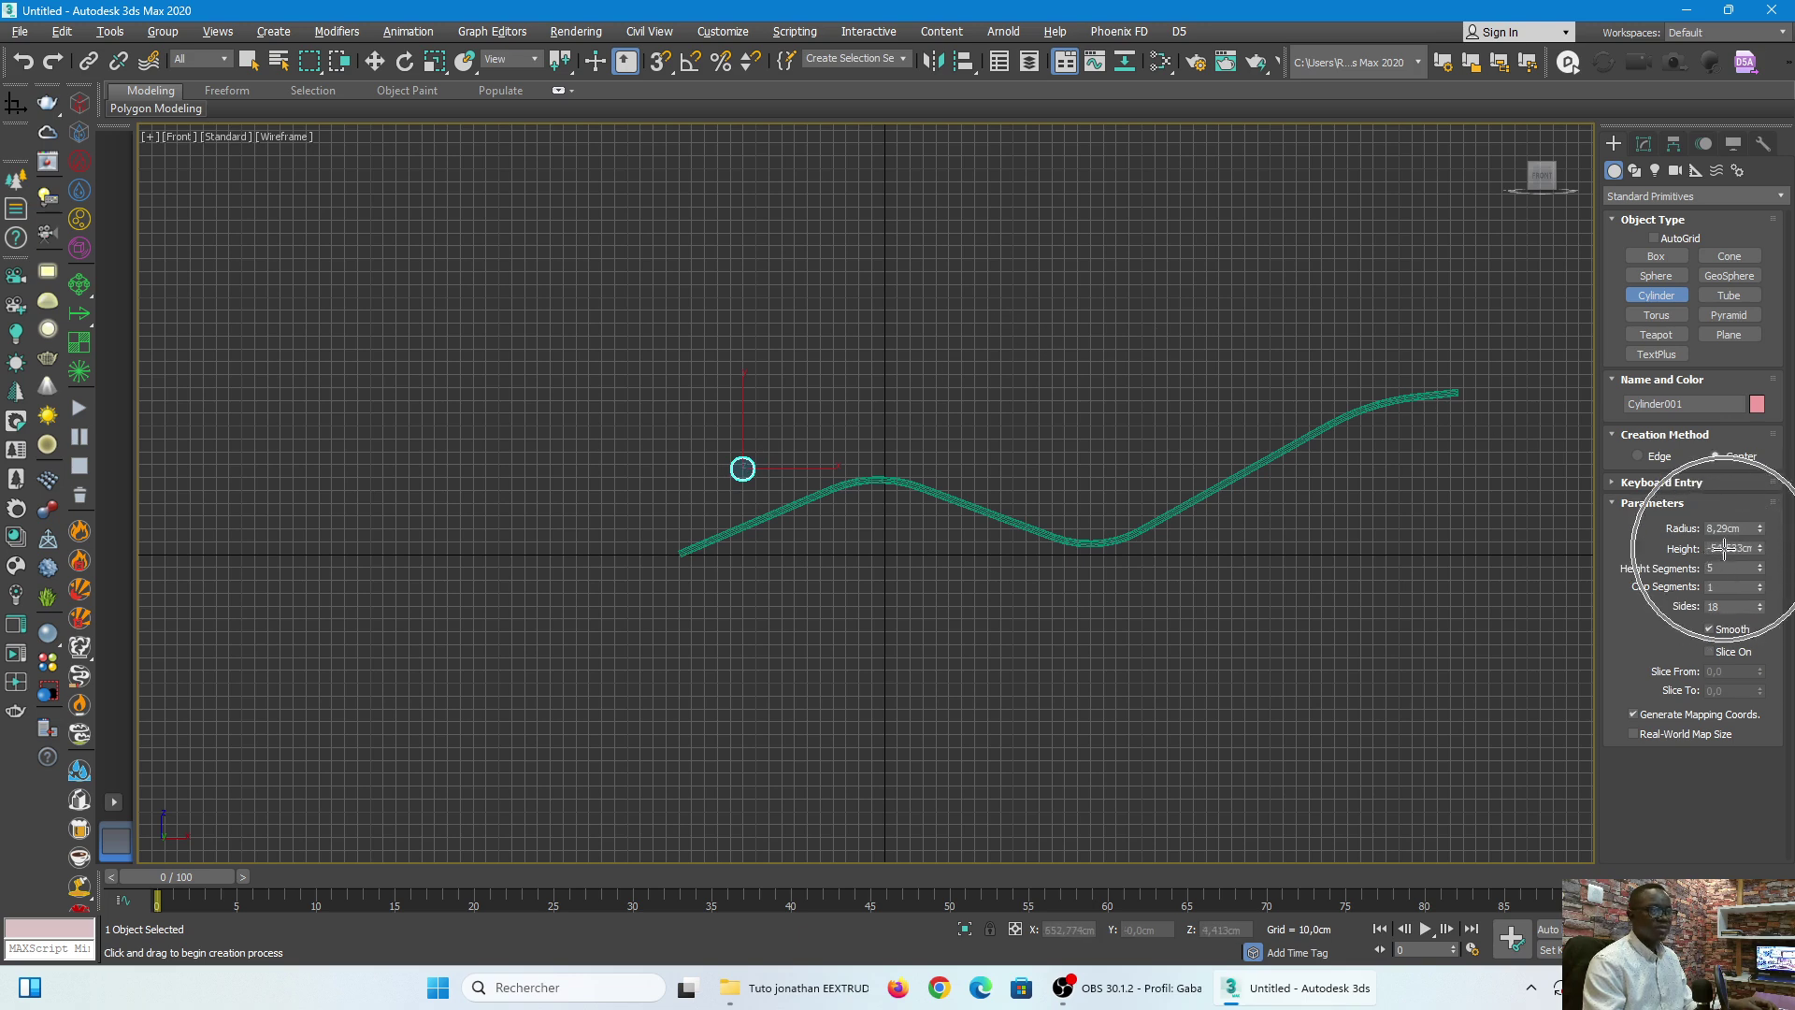
key("ctrl")
key("ctrl")
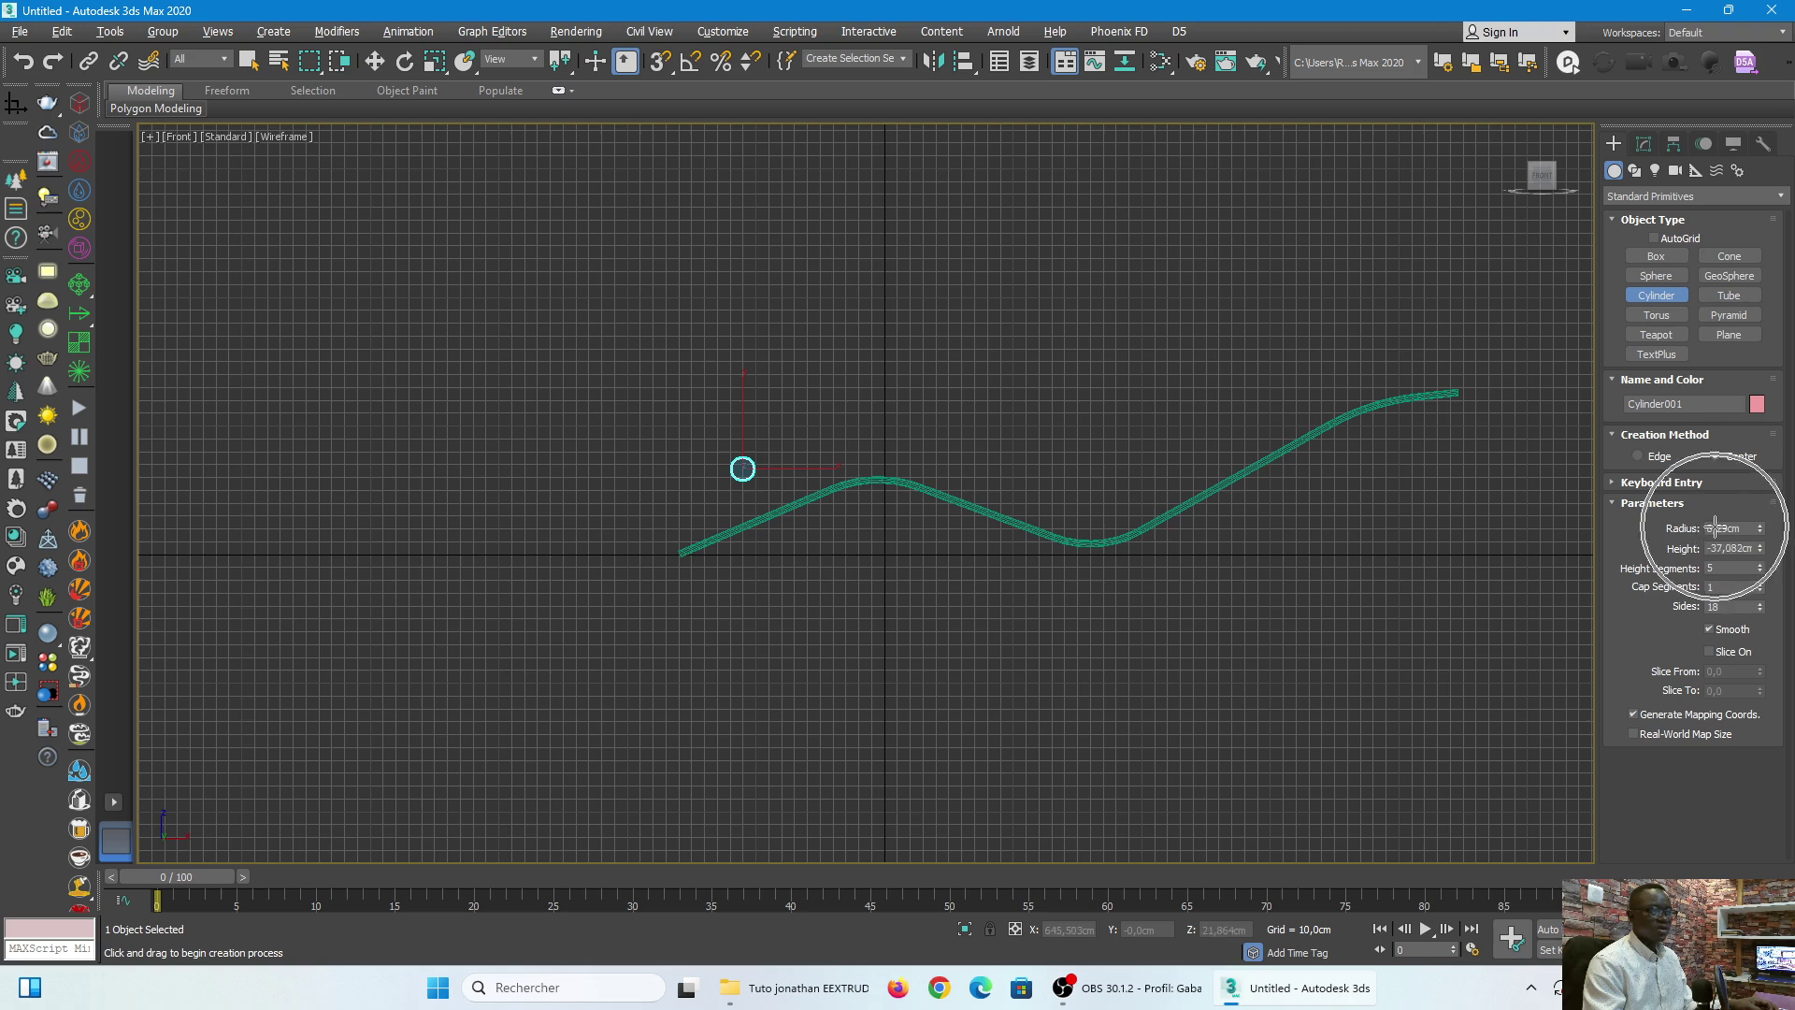
key("ctrl")
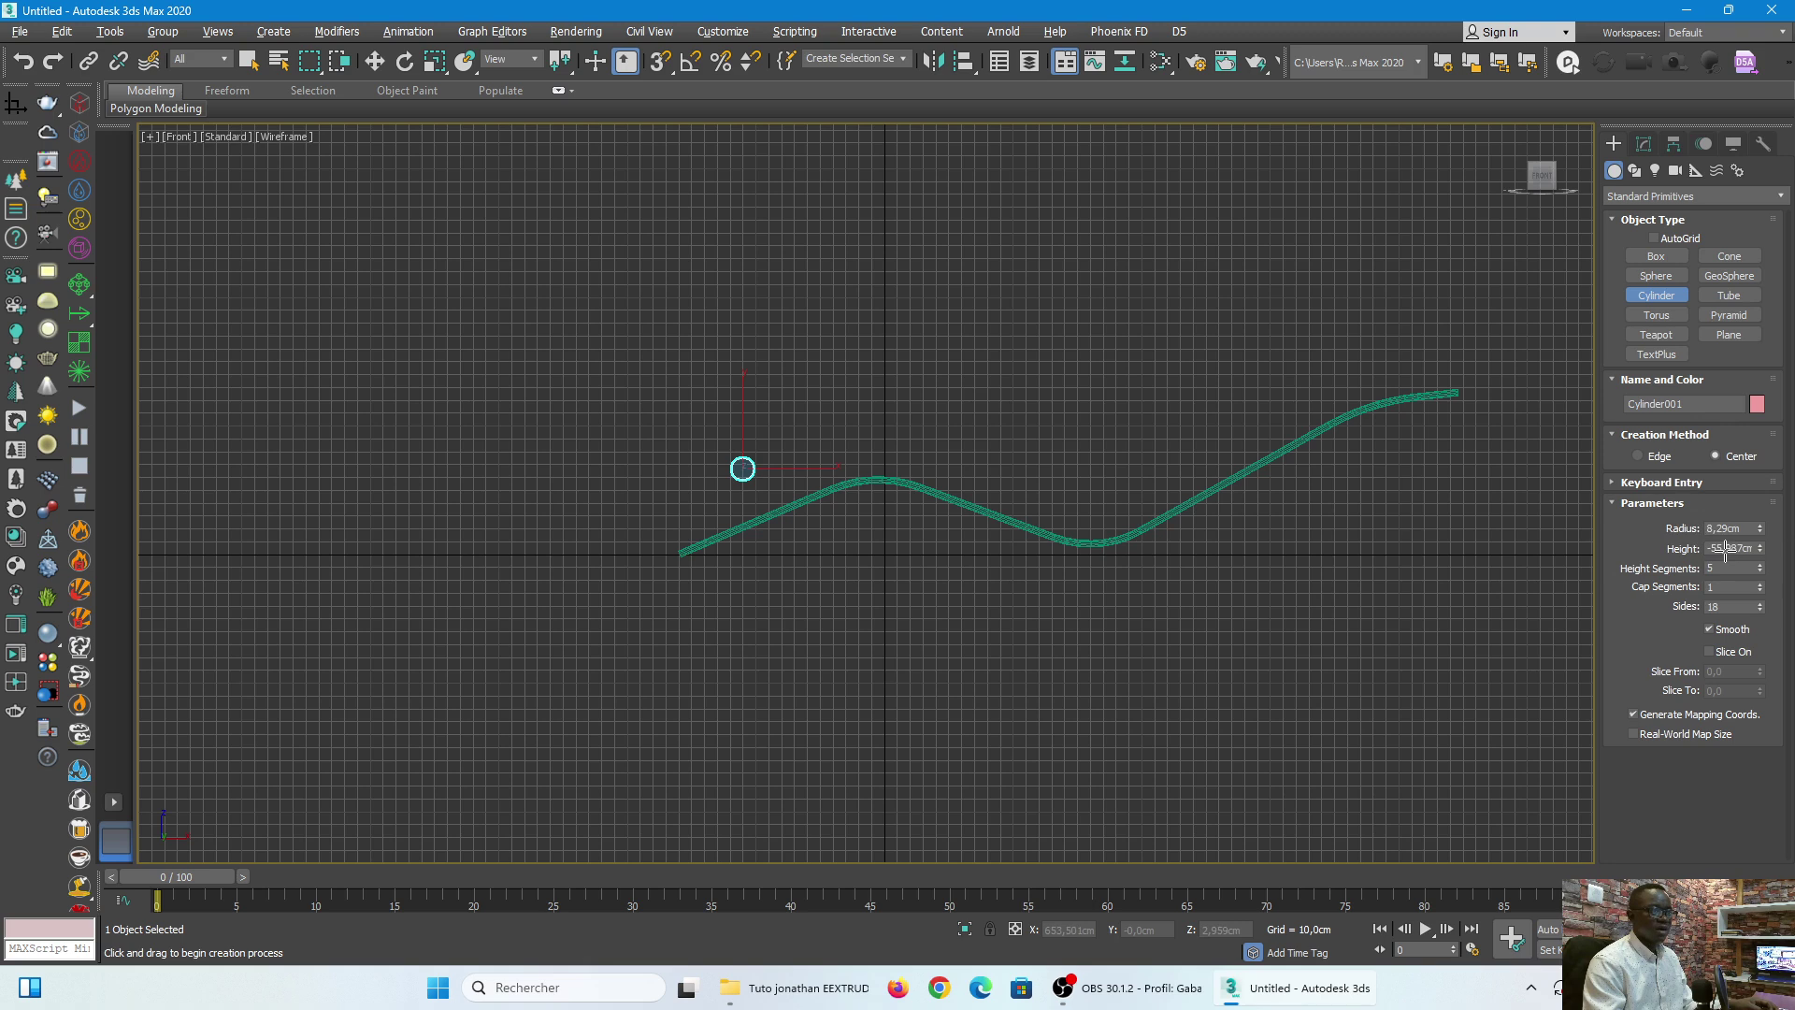
key("ctrl")
key("ctrl")
key("ctrl")
key("w")
key("alt+w")
key("alt+w")
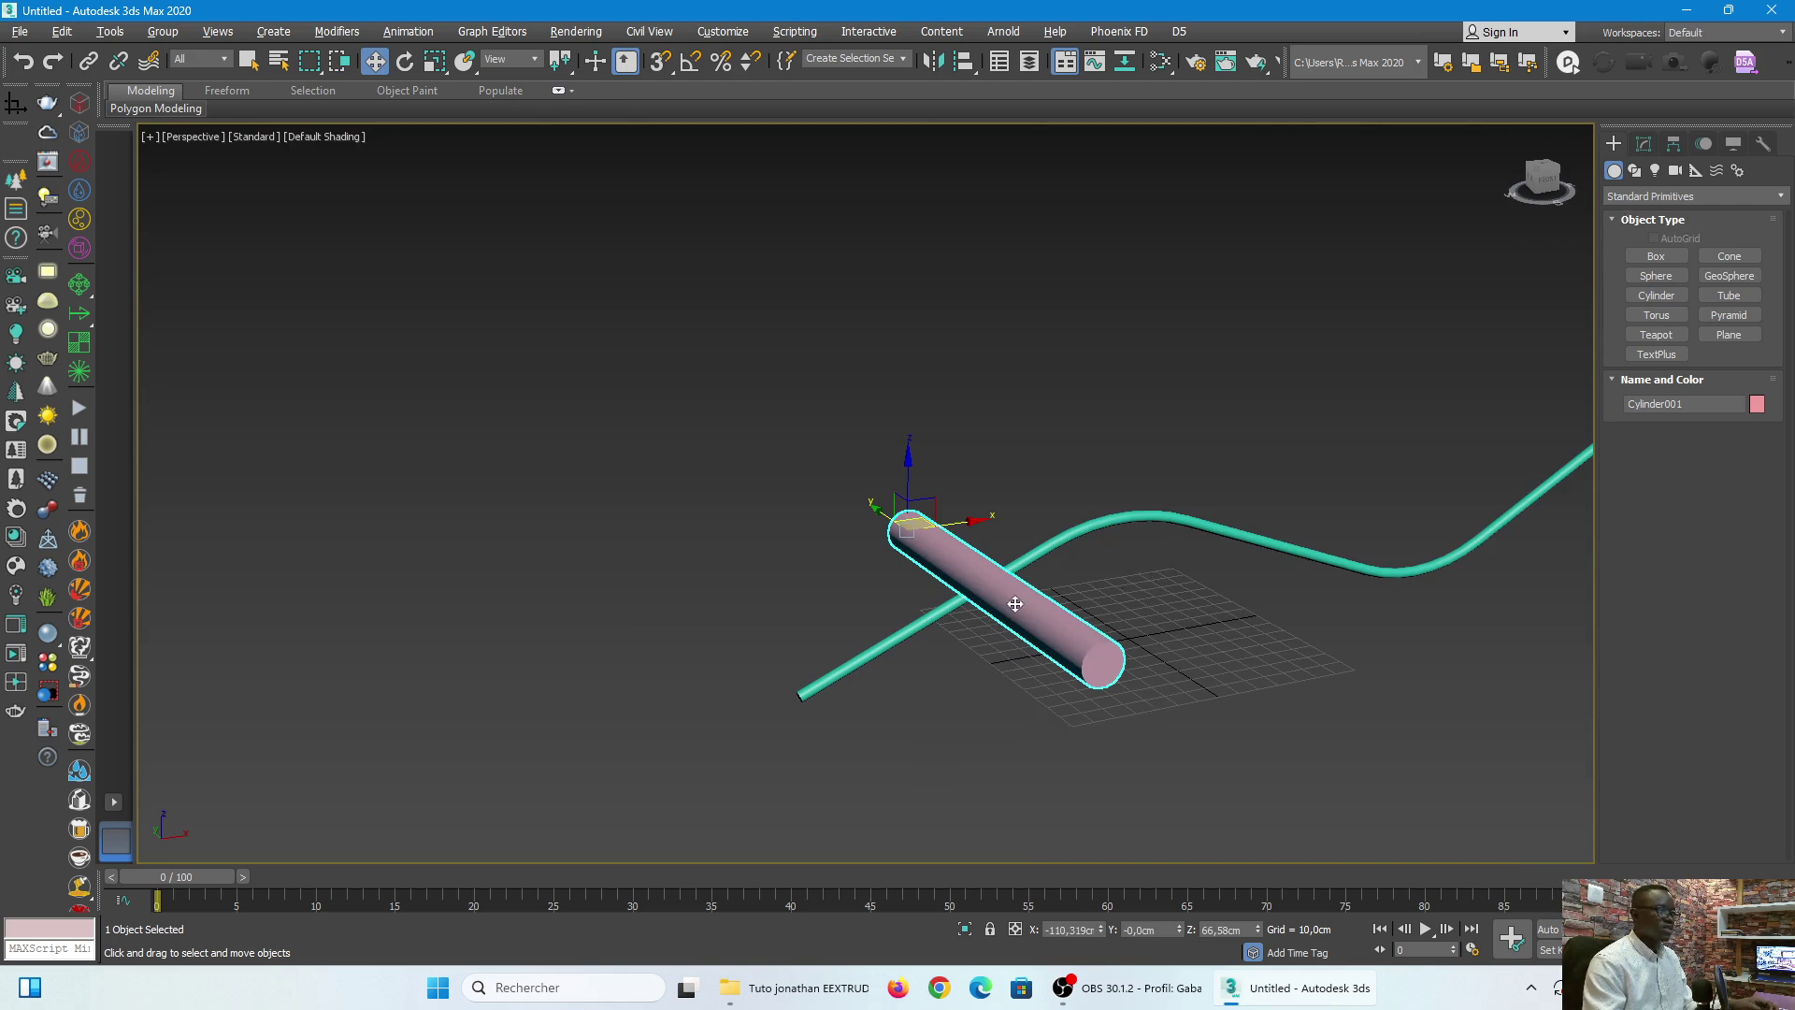
Step: Set the cylinder's radius to 4 cm and its height to 200 cm
left_click(1650, 144)
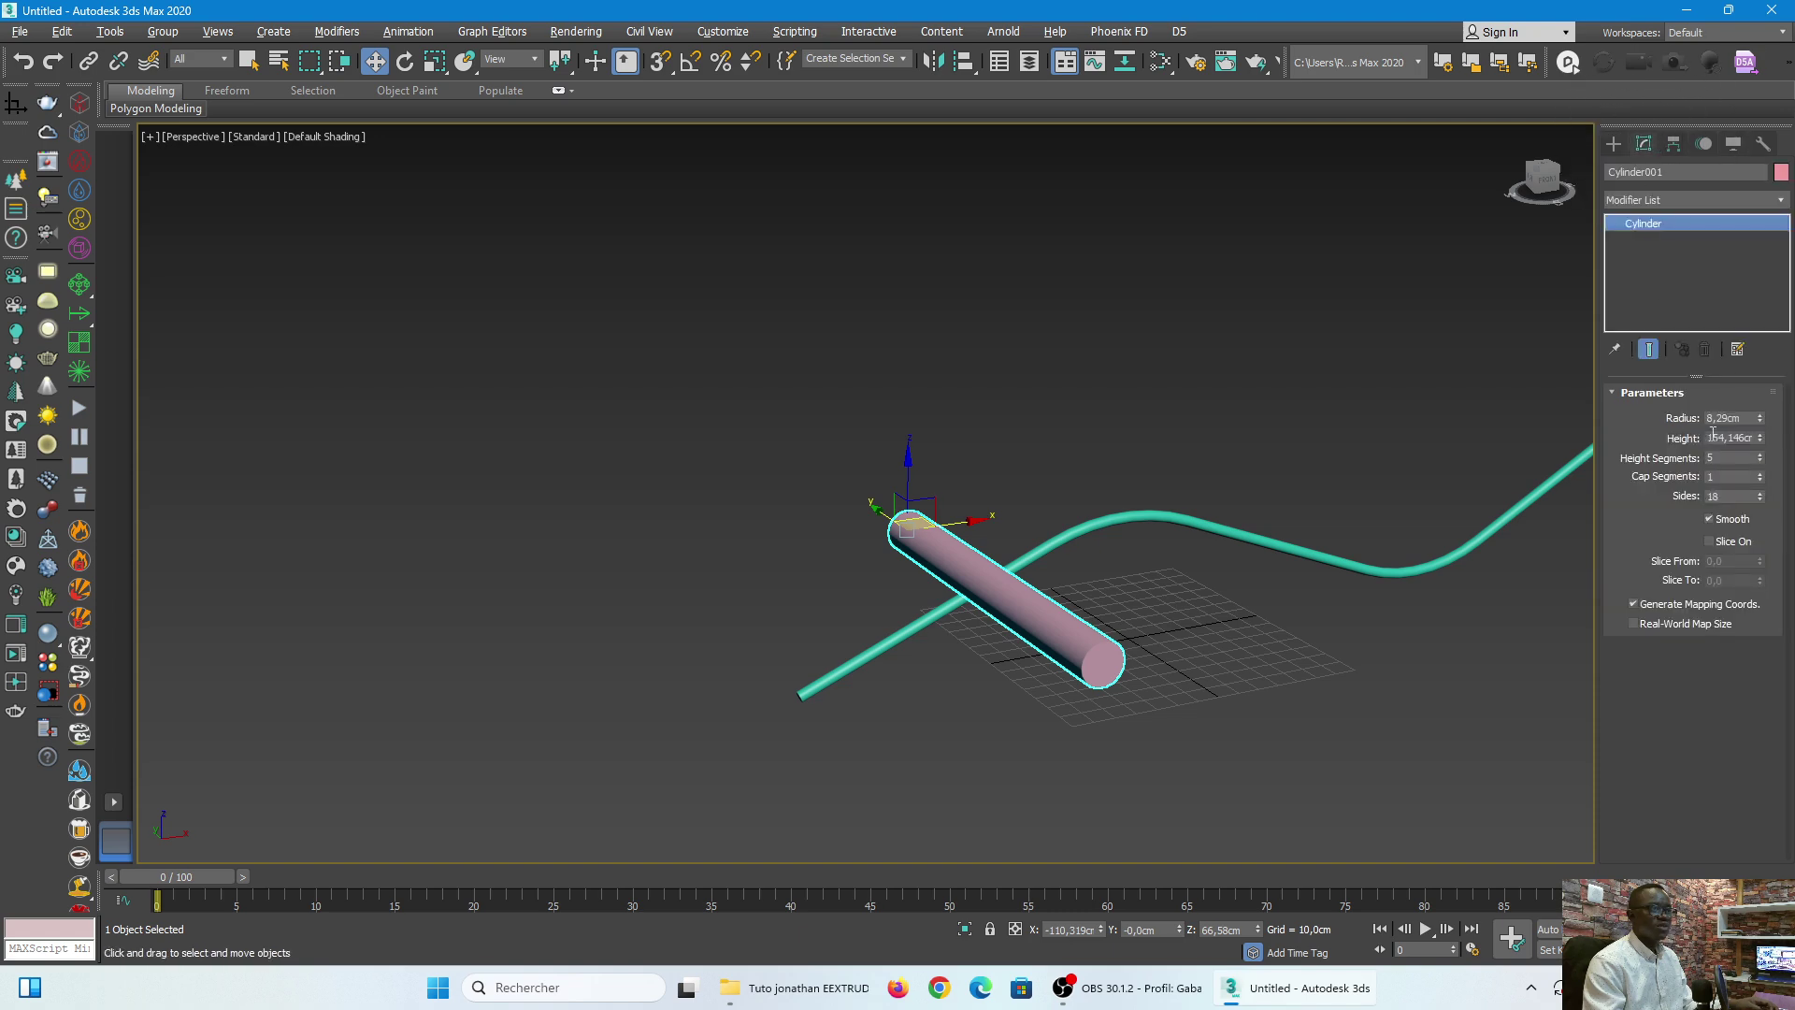
left_click_drag(1761, 421, 1758, 468)
double_click(1721, 417)
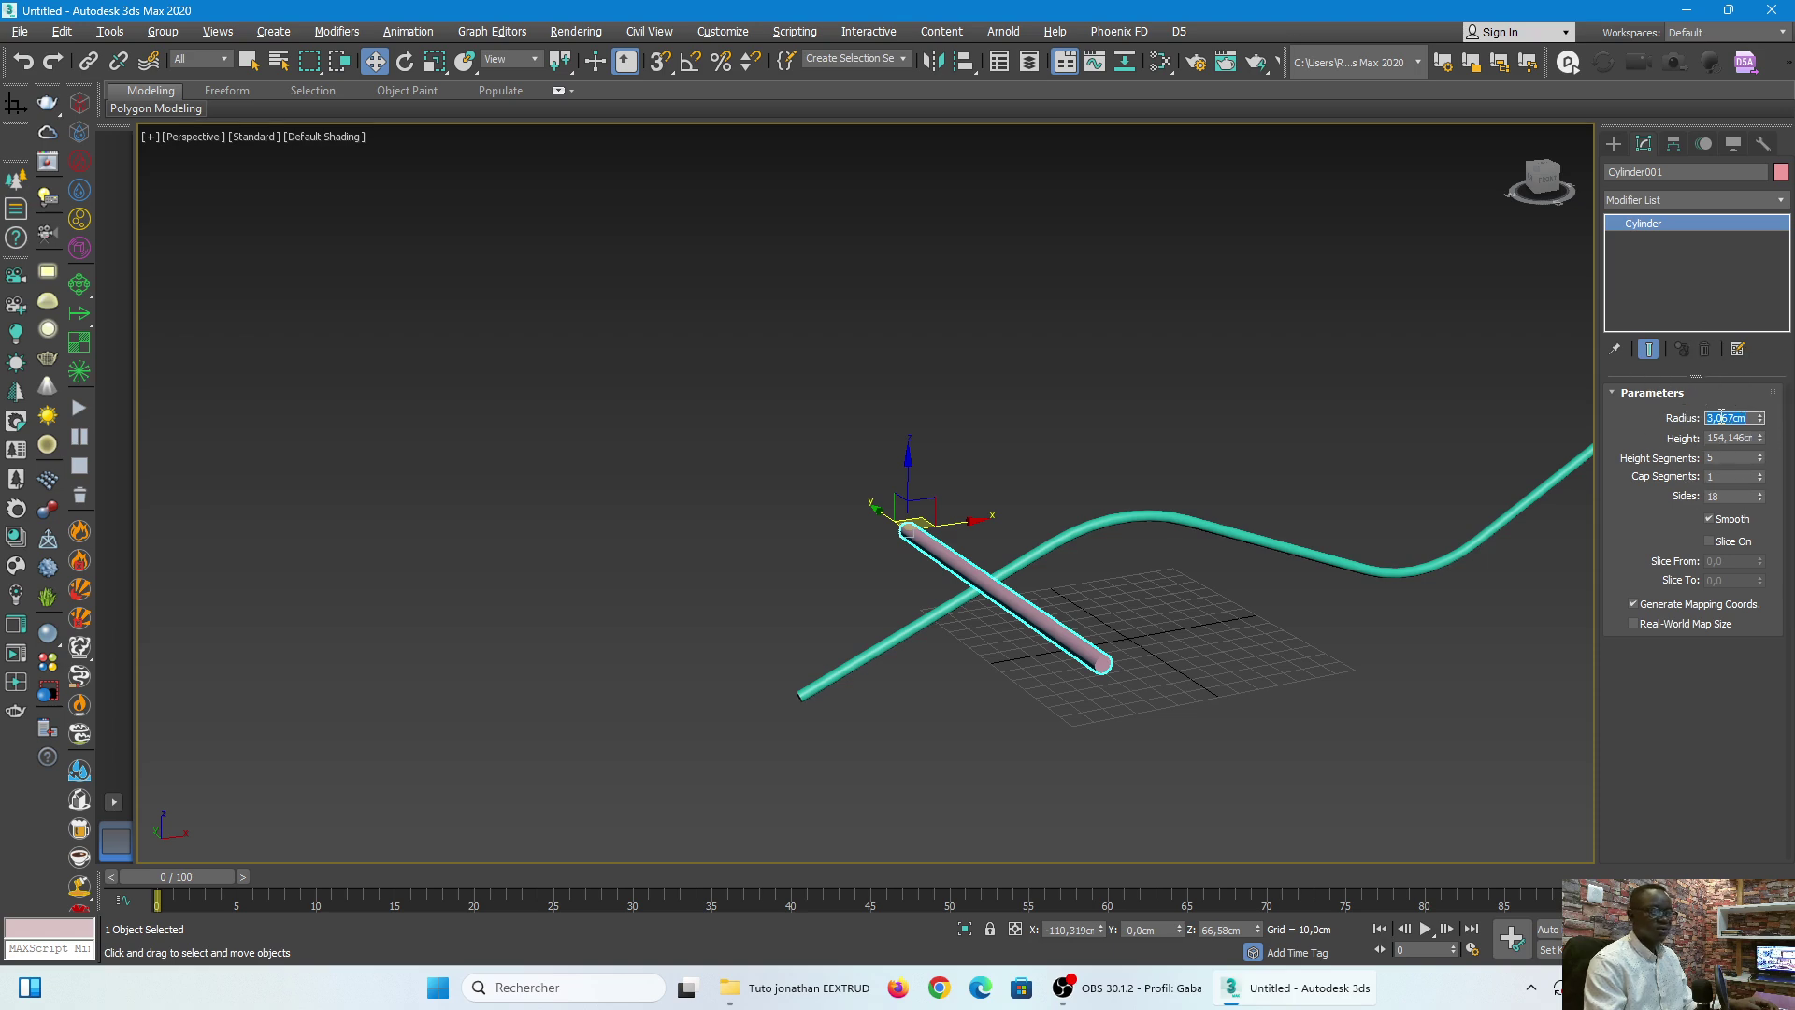
type("4")
key("Return")
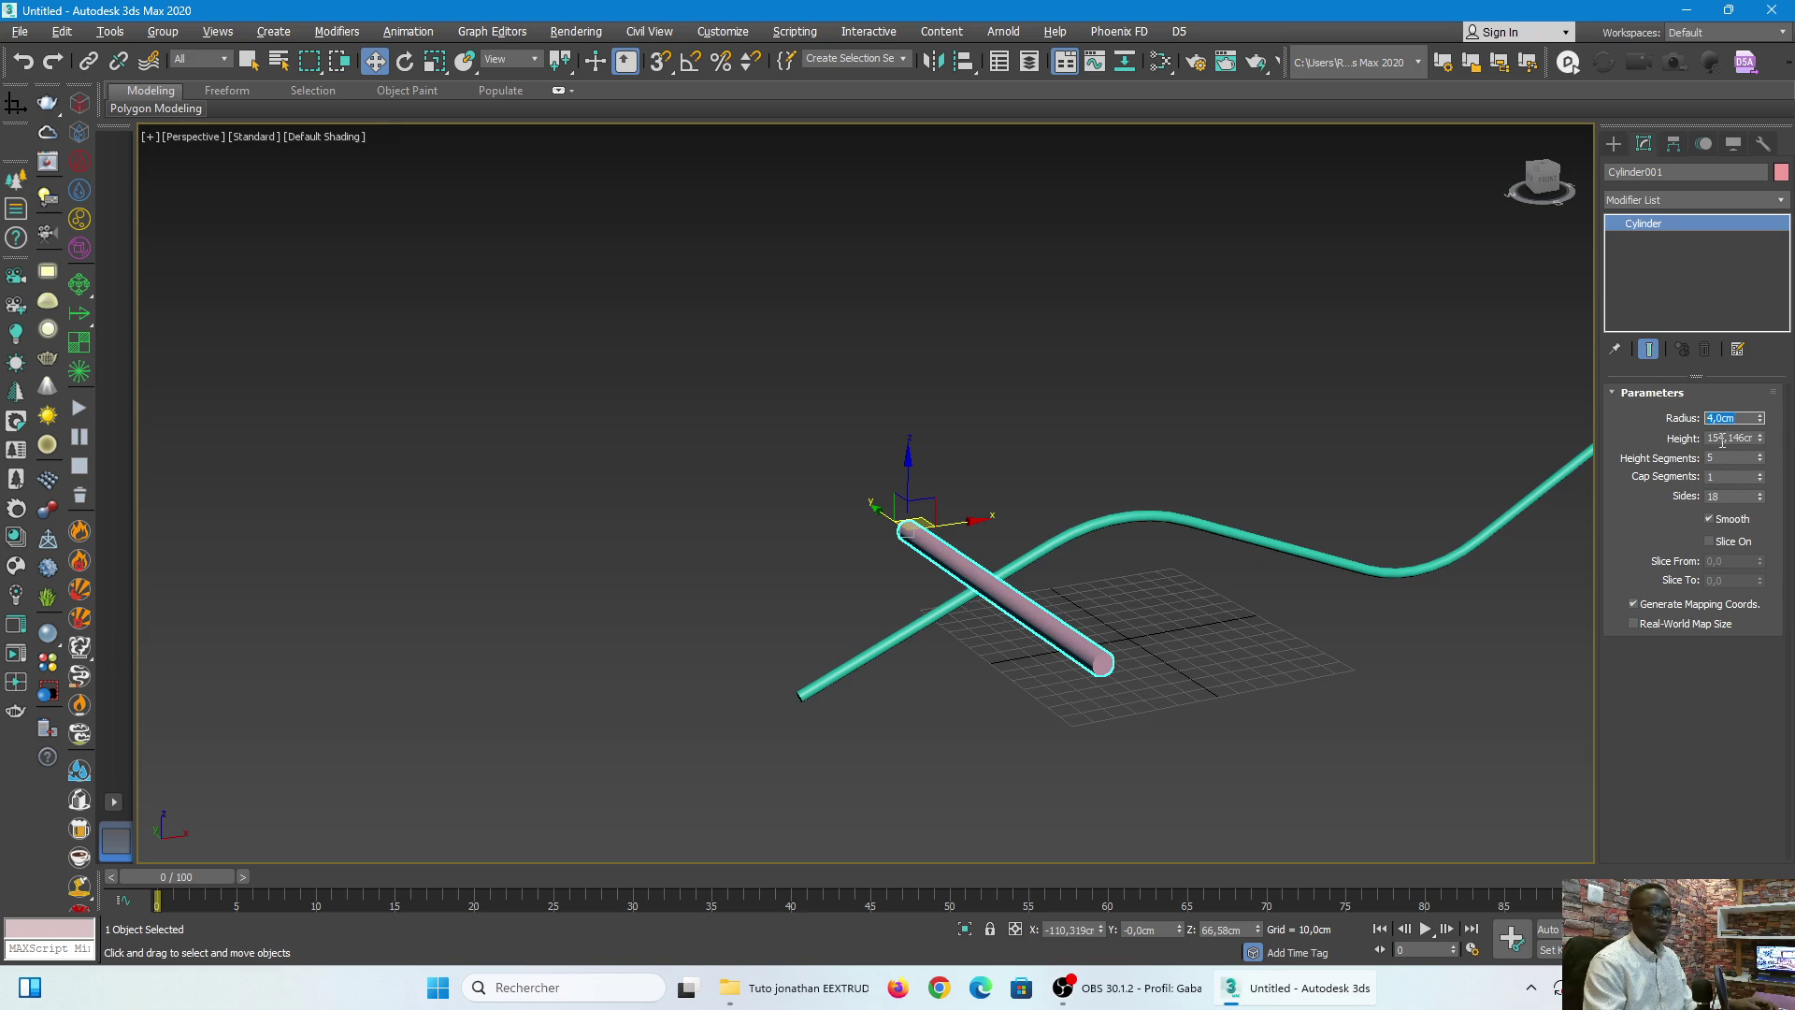
double_click(1730, 438)
type("200")
key("Return")
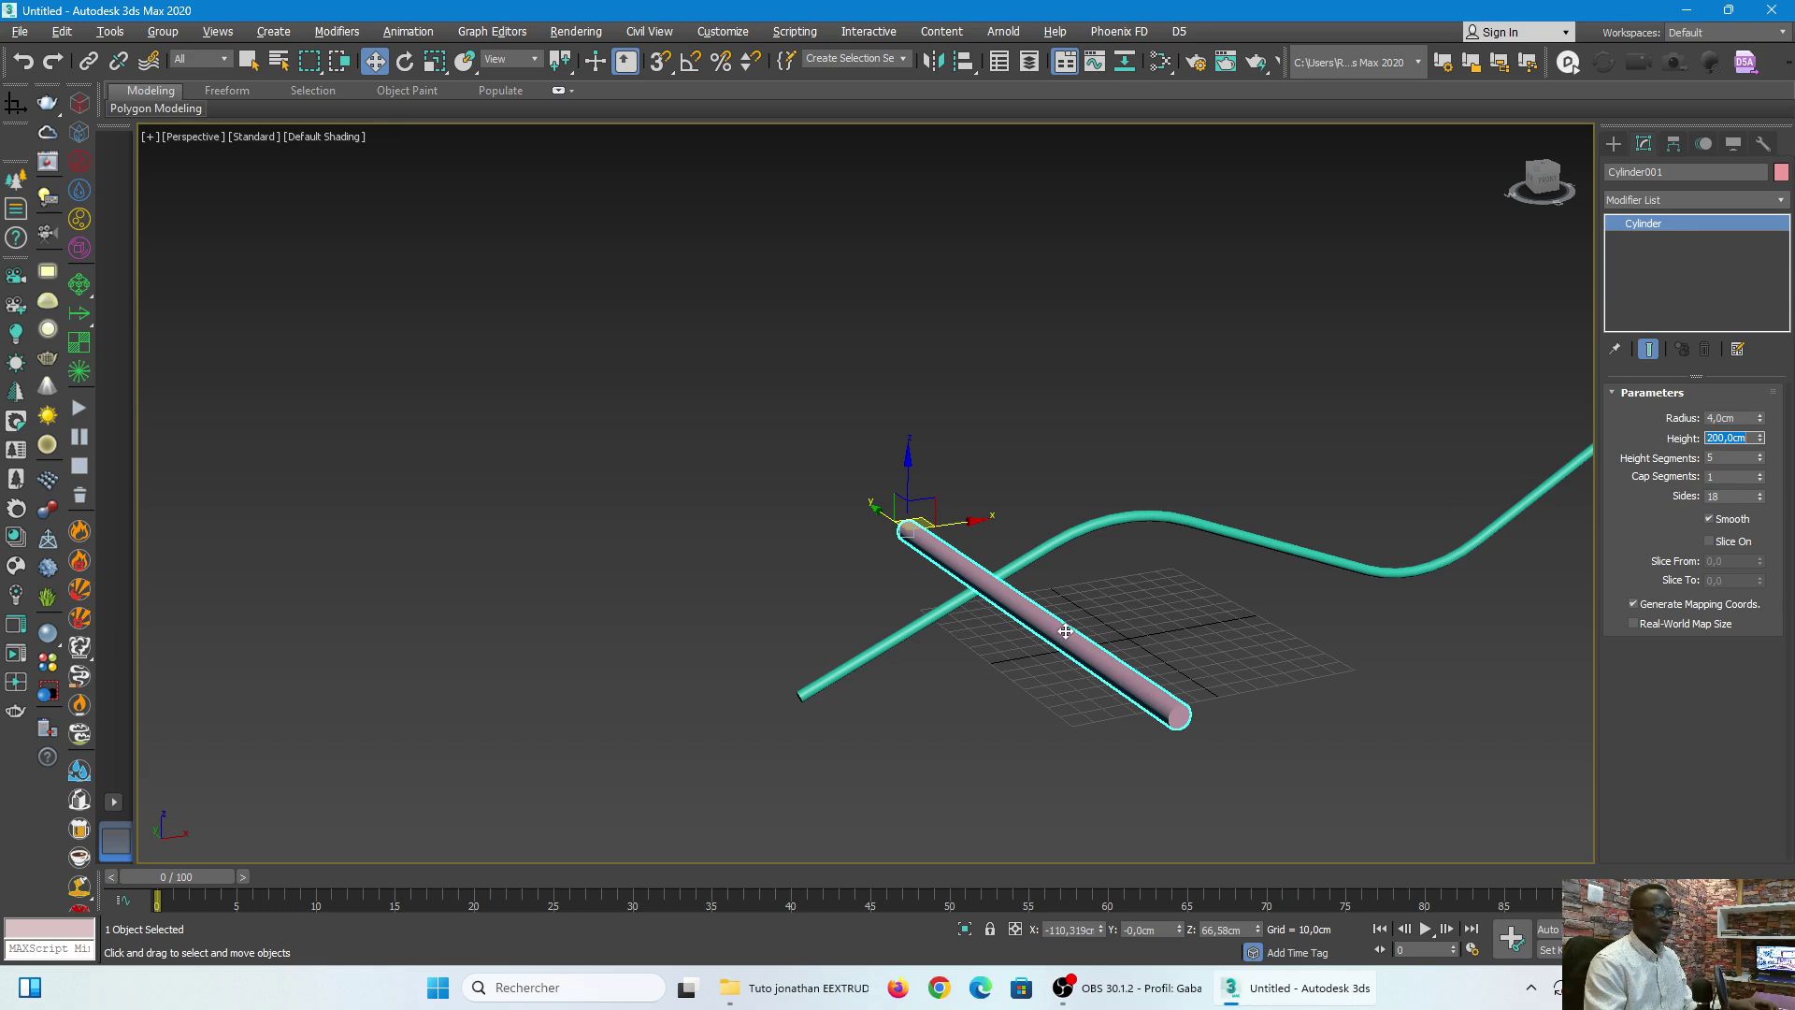
Step: Examine the cylinder's proportions and position against the full length of the curved line in the Perspective view
scroll(1064, 631, "down", 5)
scroll(970, 586, "up", 4)
scroll(773, 557, "down", 4)
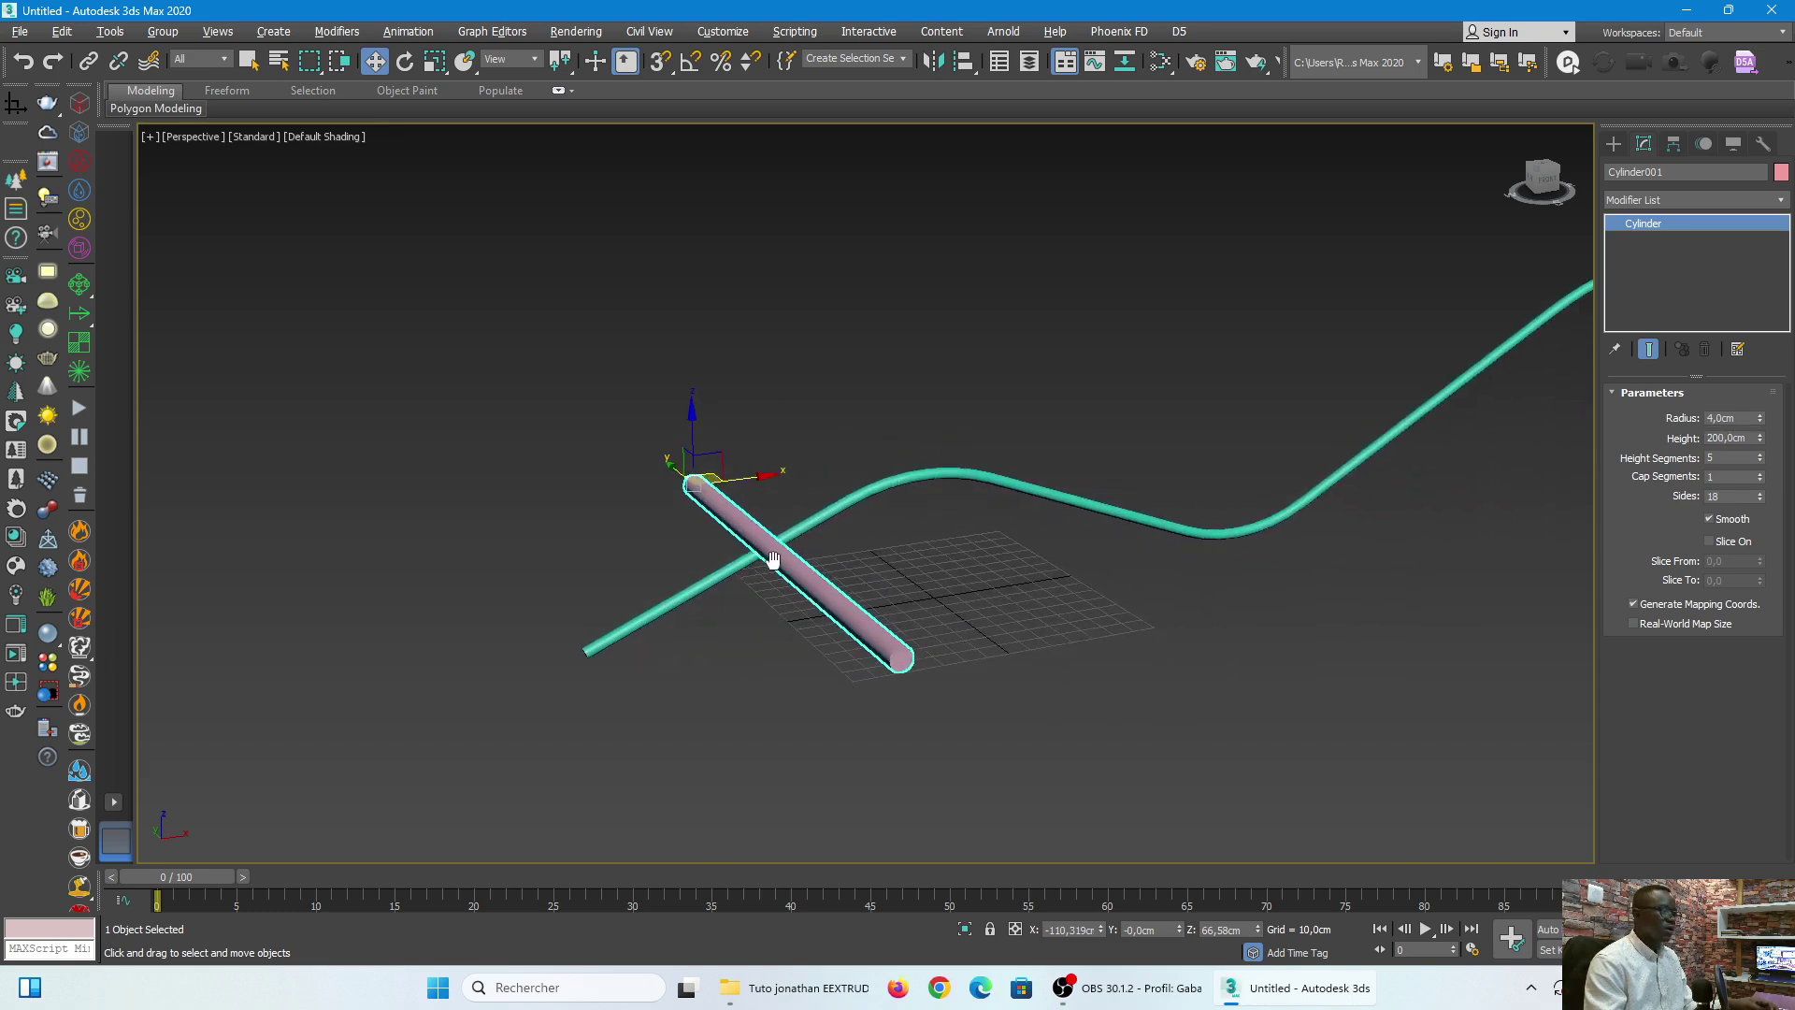
scroll(753, 561, "up", 3)
scroll(647, 540, "down", 3)
scroll(726, 547, "up", 2)
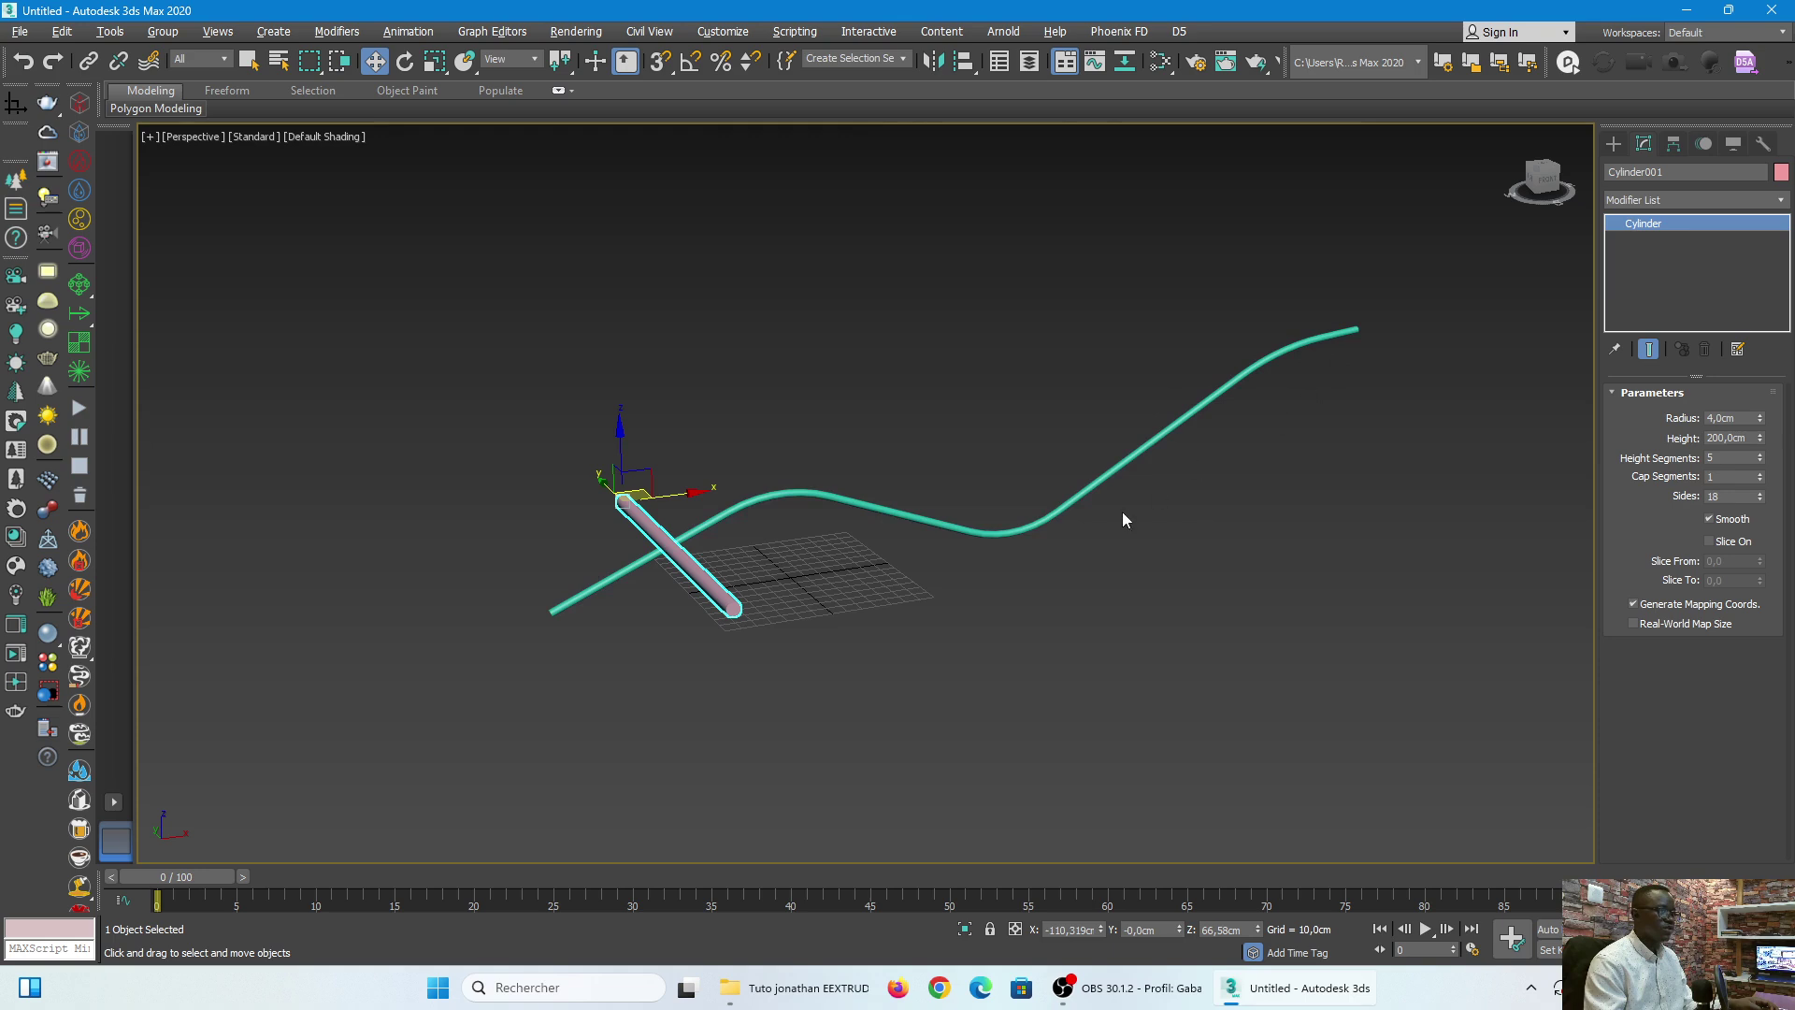
scroll(693, 551, "up", 1)
scroll(587, 561, "down", 3)
scroll(587, 561, "up", 3)
scroll(584, 557, "down", 3)
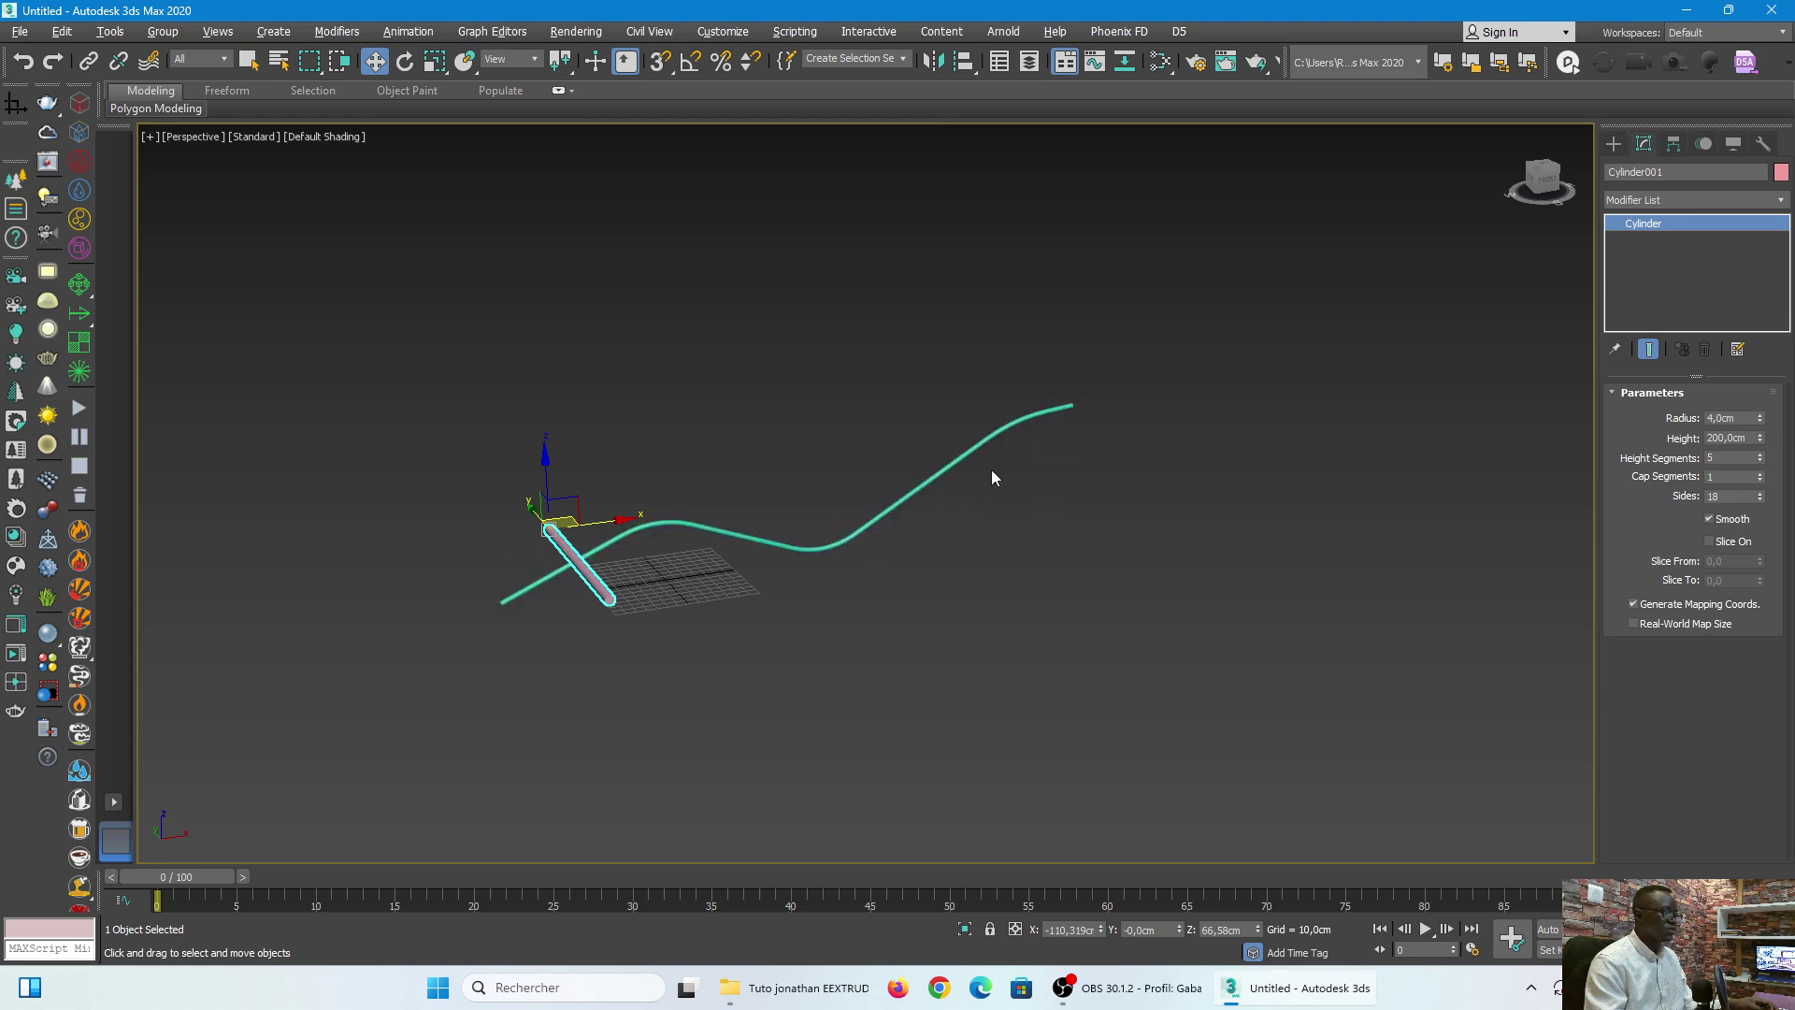
scroll(753, 530, "up", 4)
scroll(968, 596, "down", 3)
scroll(842, 589, "down", 2)
scroll(782, 580, "up", 2)
scroll(775, 581, "down", 2)
scroll(776, 581, "up", 2)
scroll(827, 570, "down", 1)
scroll(827, 570, "up", 2)
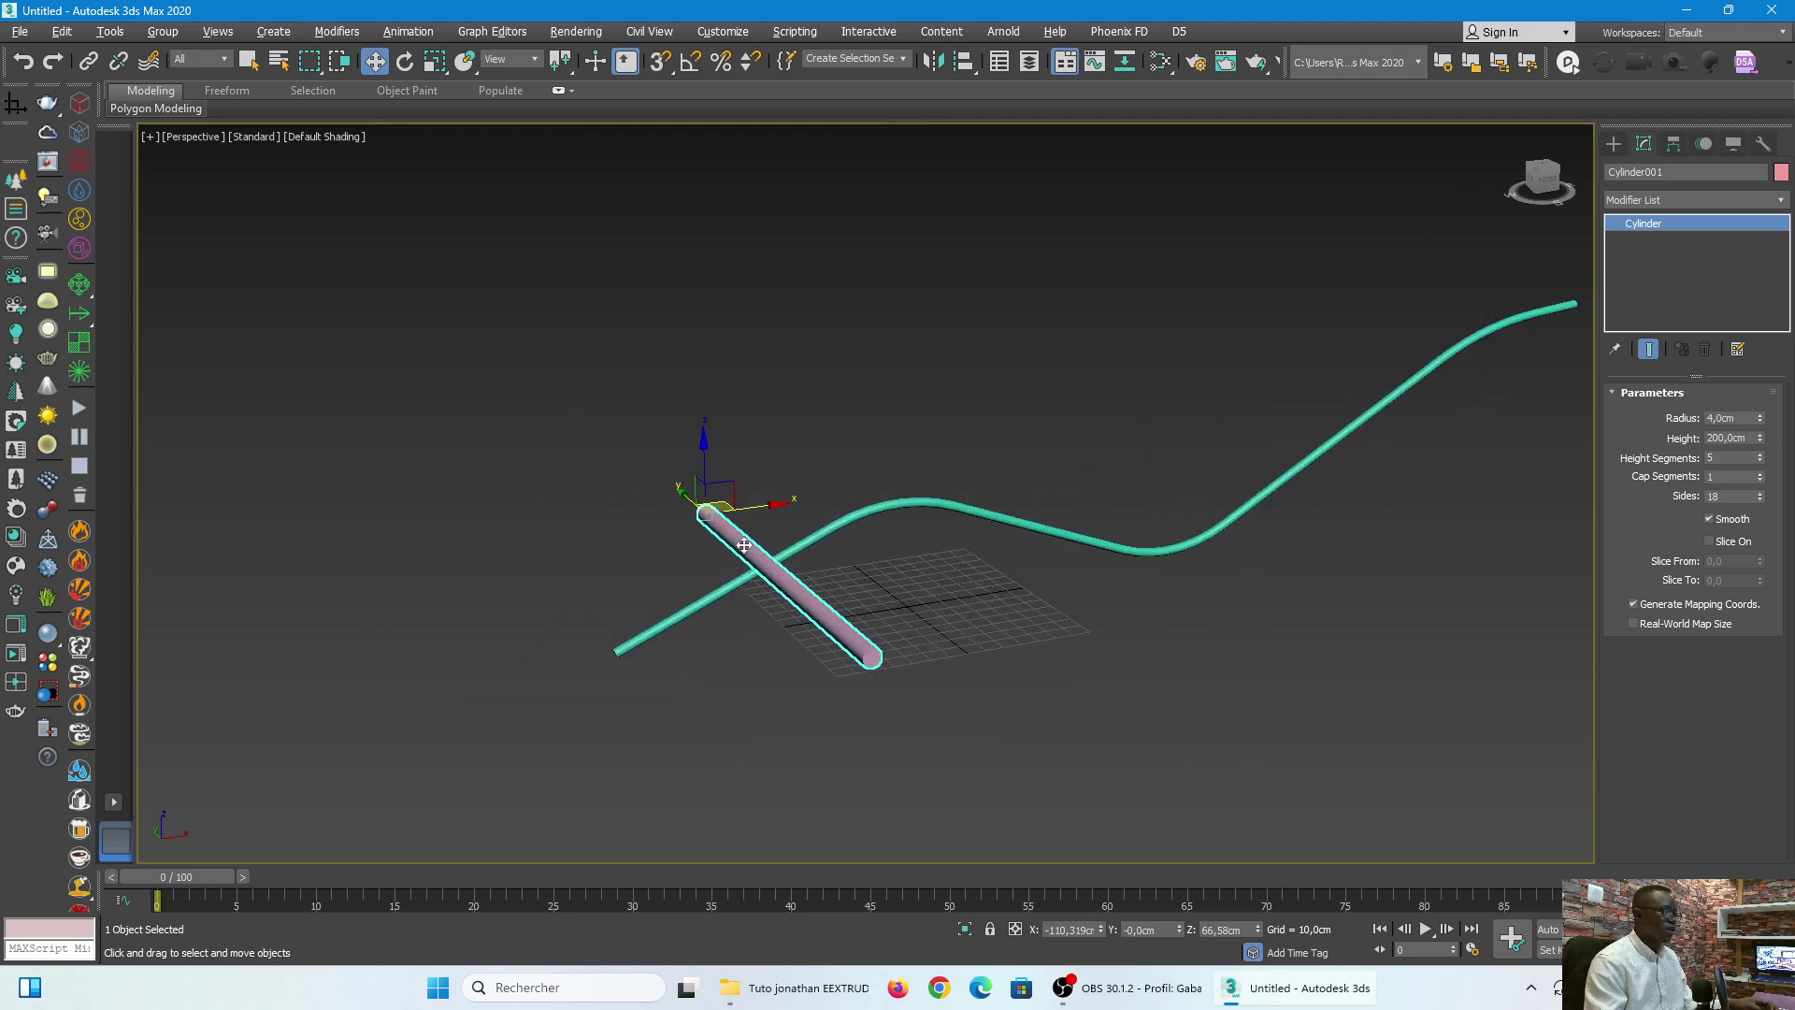
Step: Select the cylinder and start the Spacing Tool for it
left_click(900, 582)
left_click(783, 589)
left_click(111, 31)
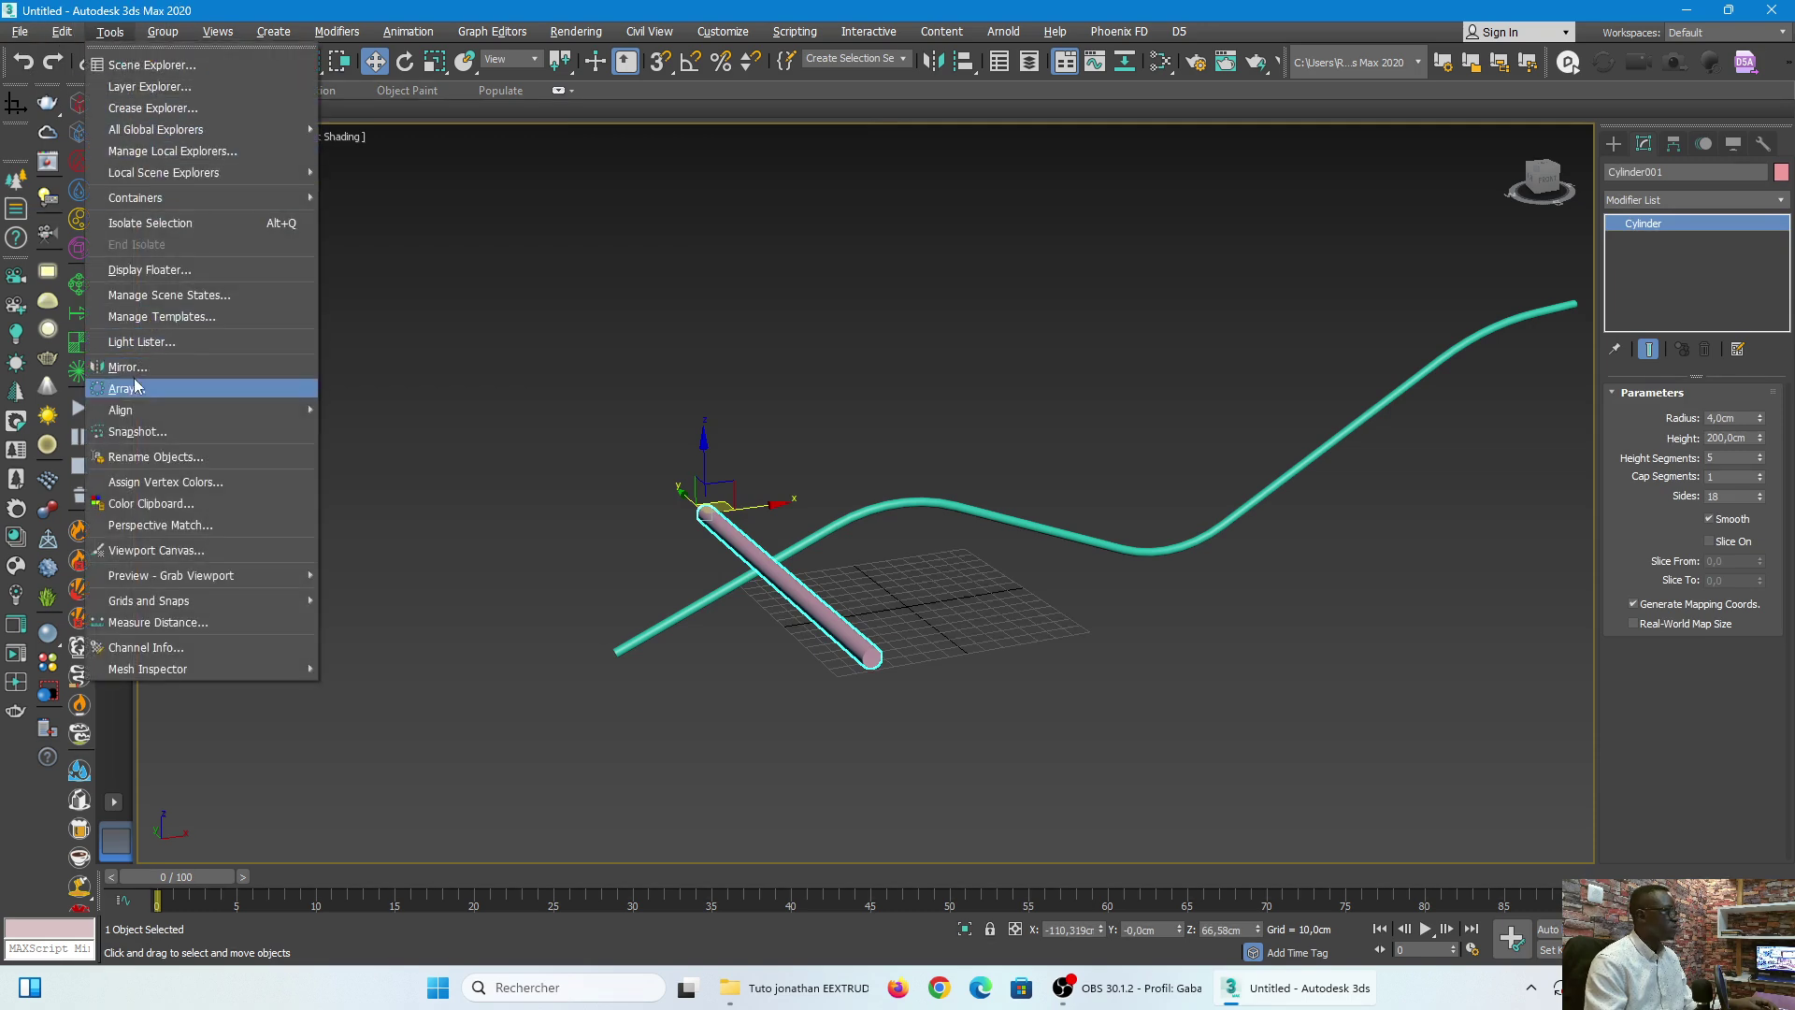
mouse_move(138, 418)
left_click(272, 413)
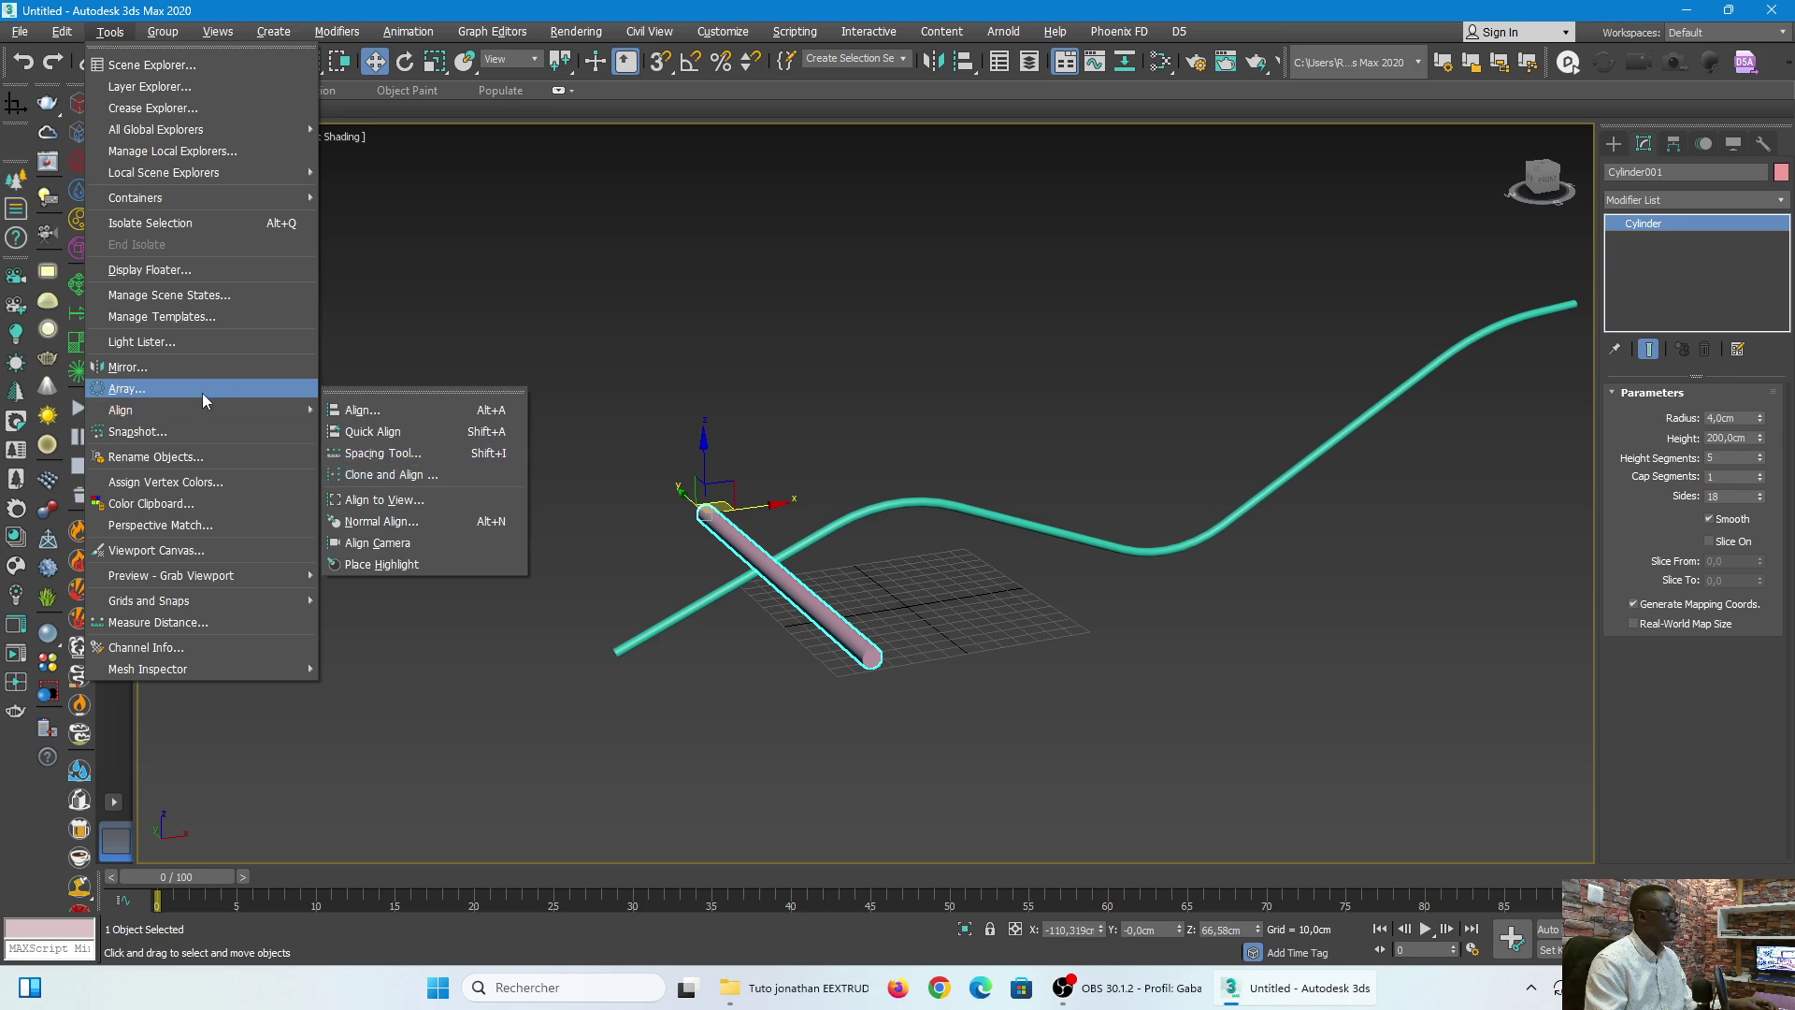
left_click(19, 31)
mouse_move(110, 31)
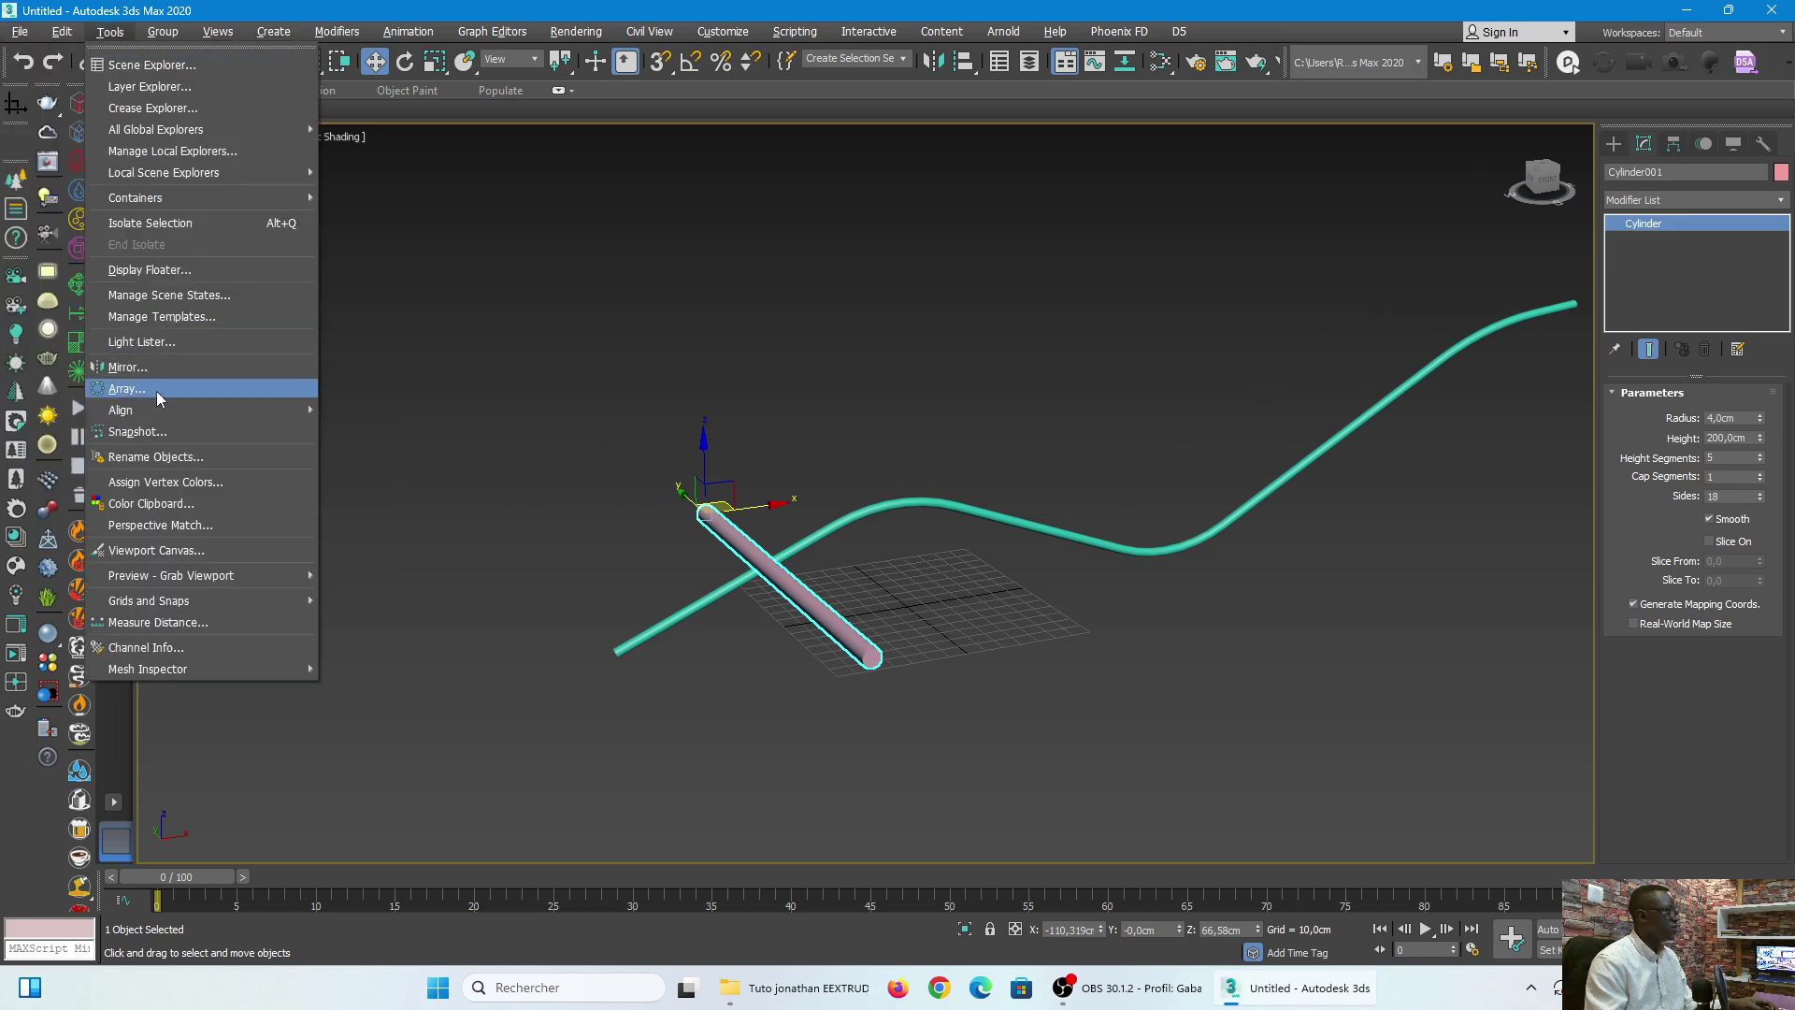
left_click(145, 414)
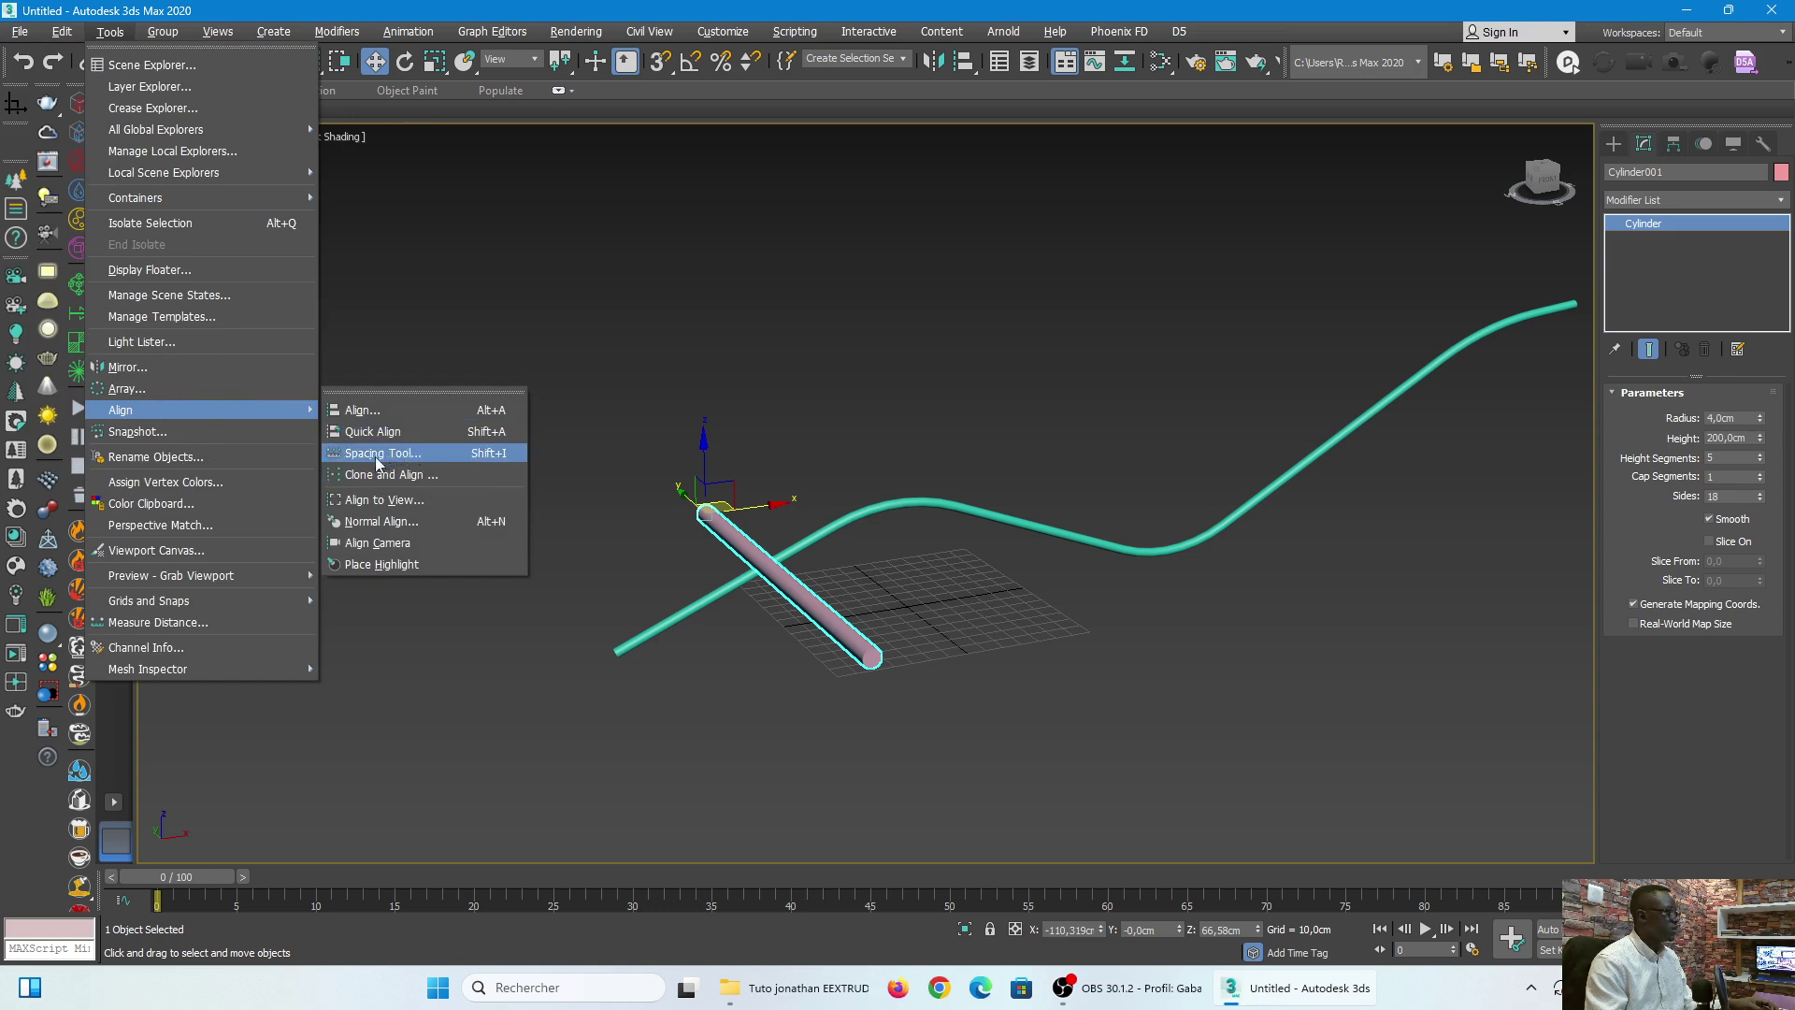
left_click(402, 461)
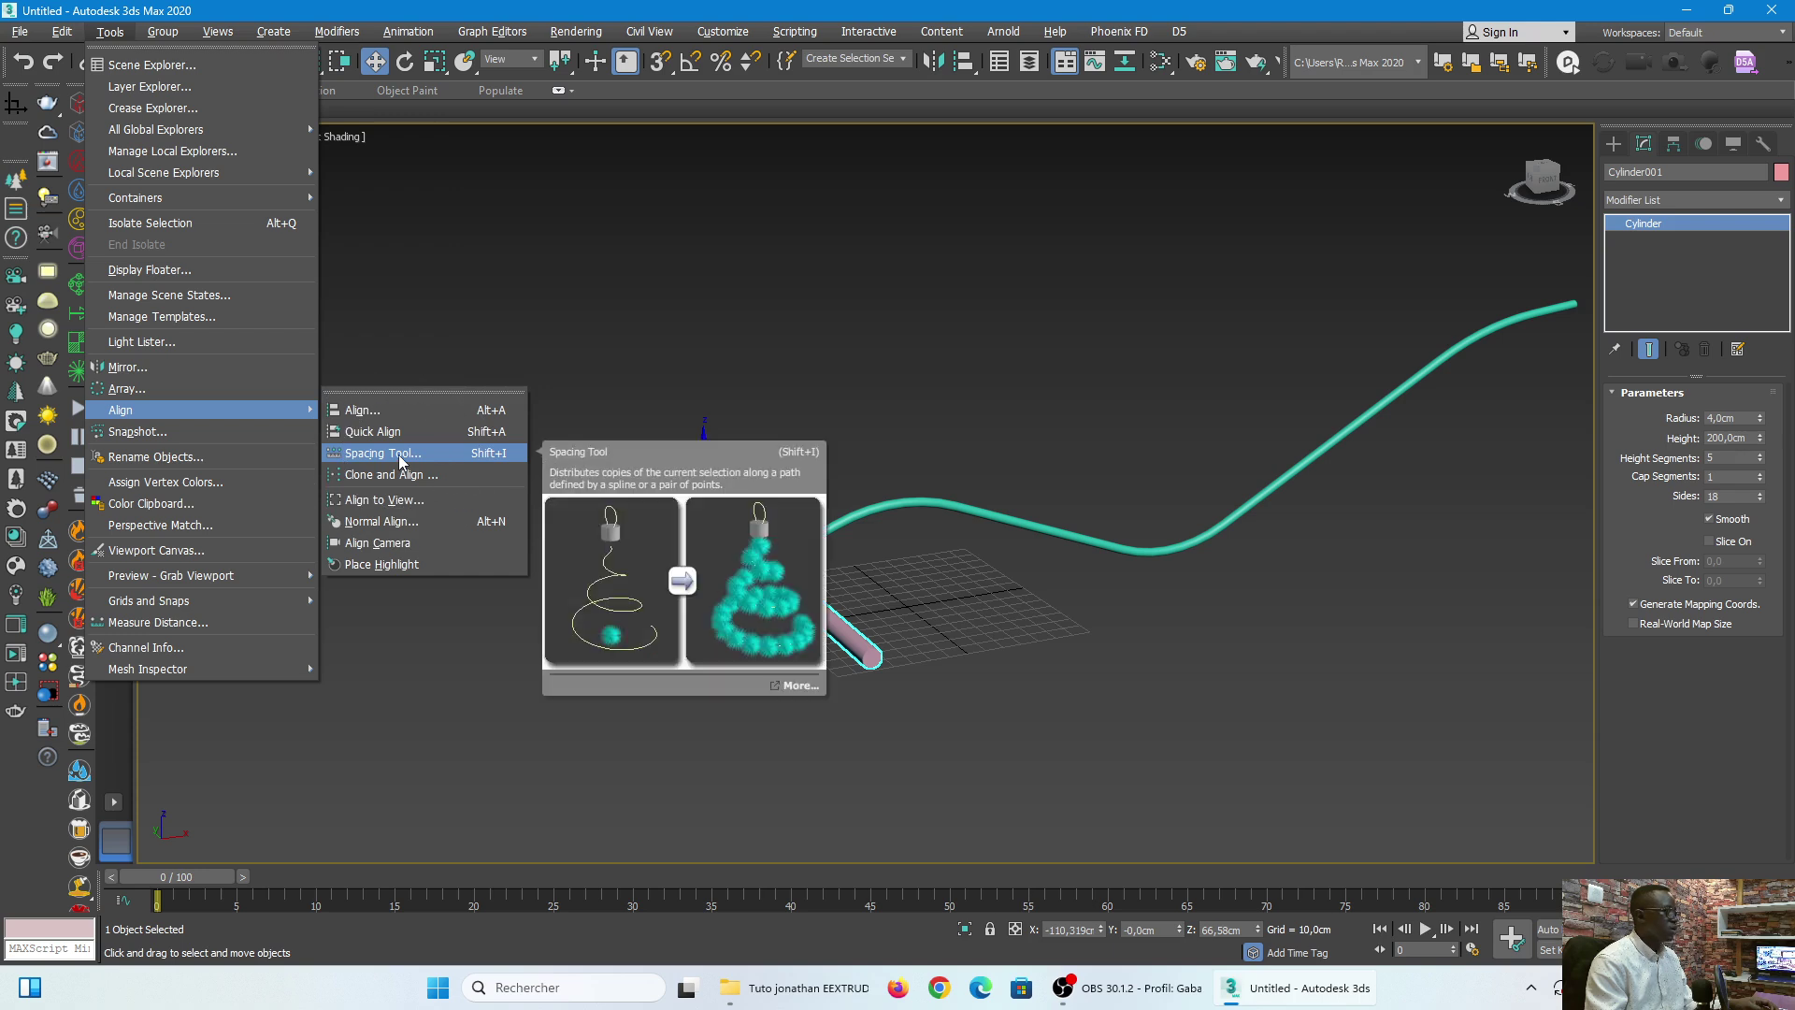
left_click(400, 458)
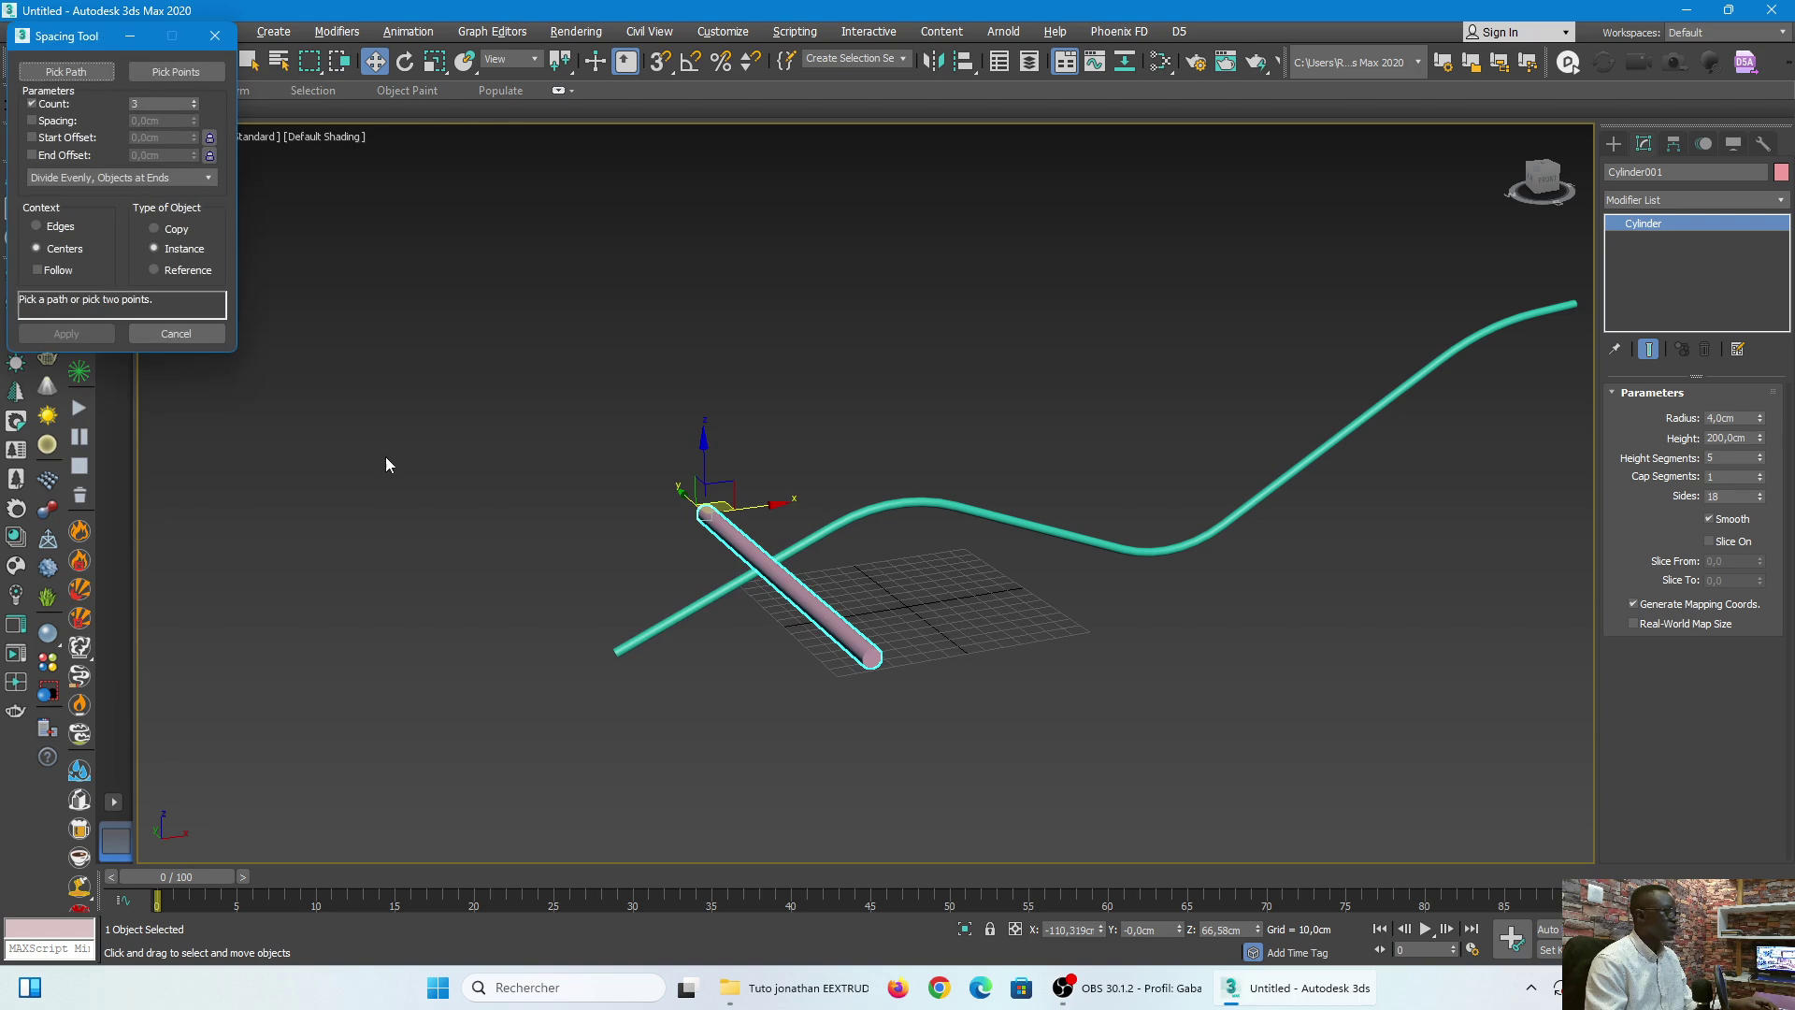
Step: Choose the curved line as the path along which the Spacing Tool distributes the cylinder
left_click_drag(385, 180, 443, 315)
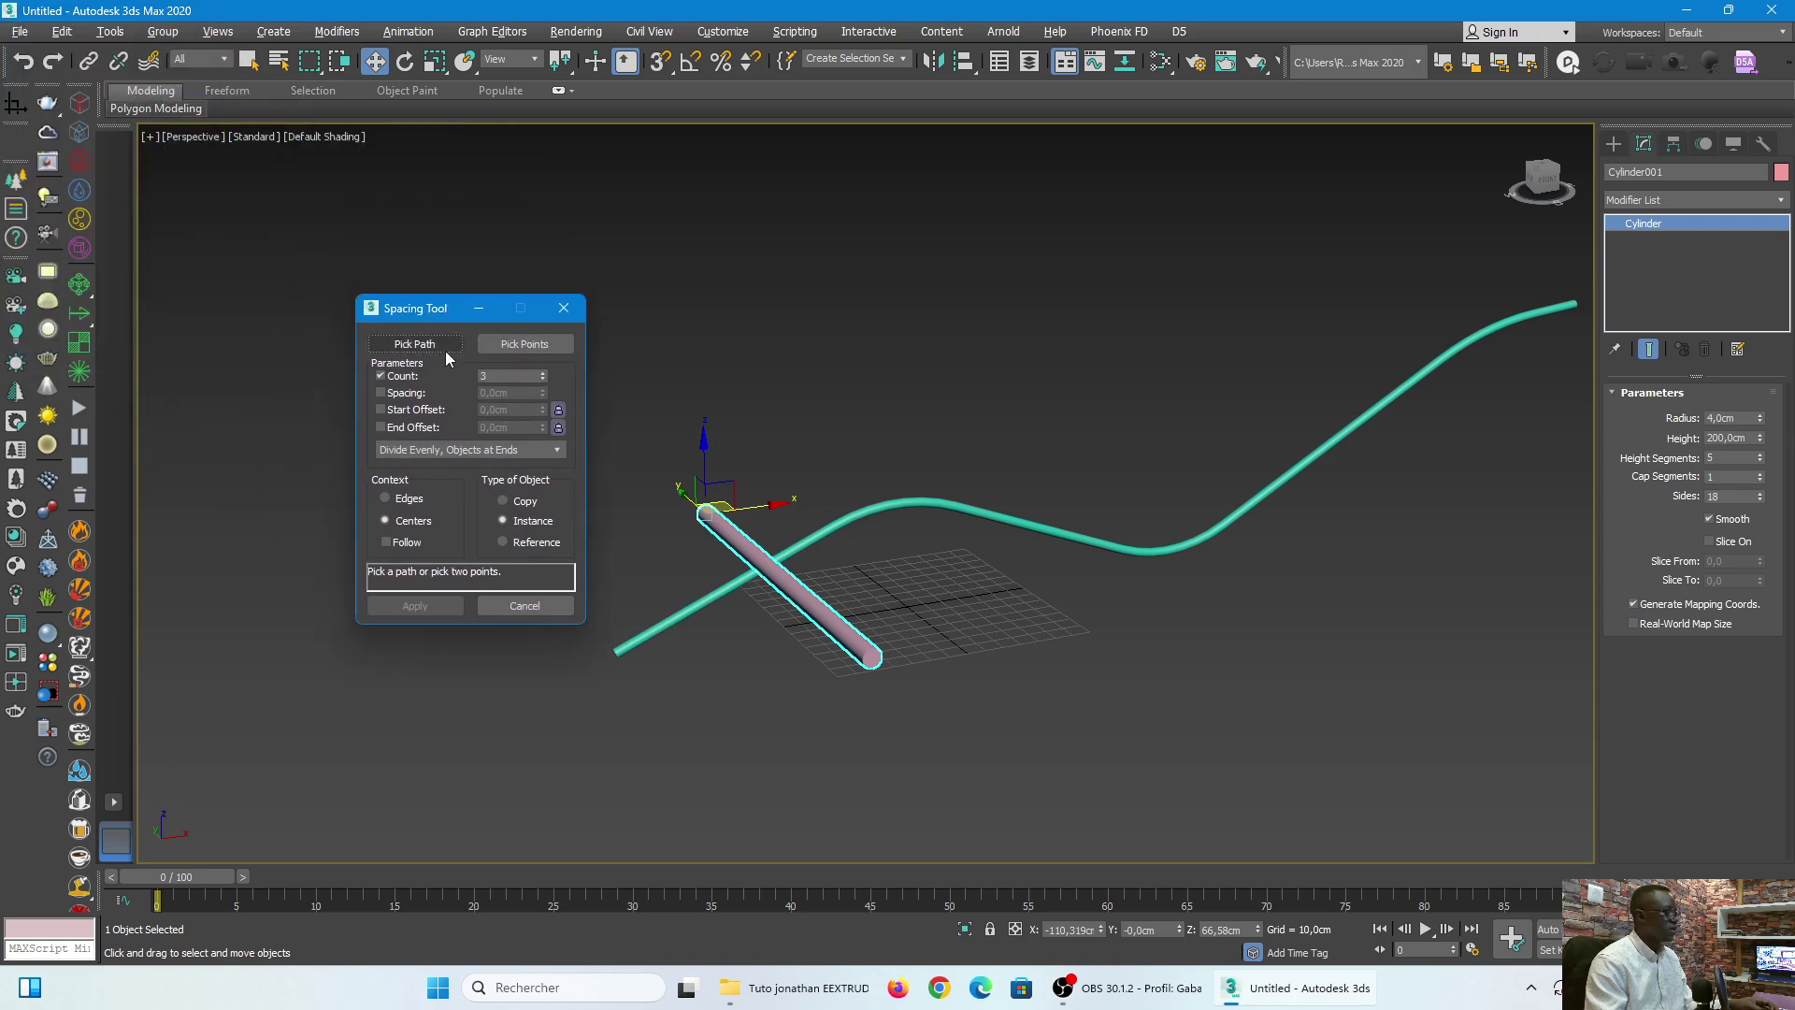
left_click(412, 344)
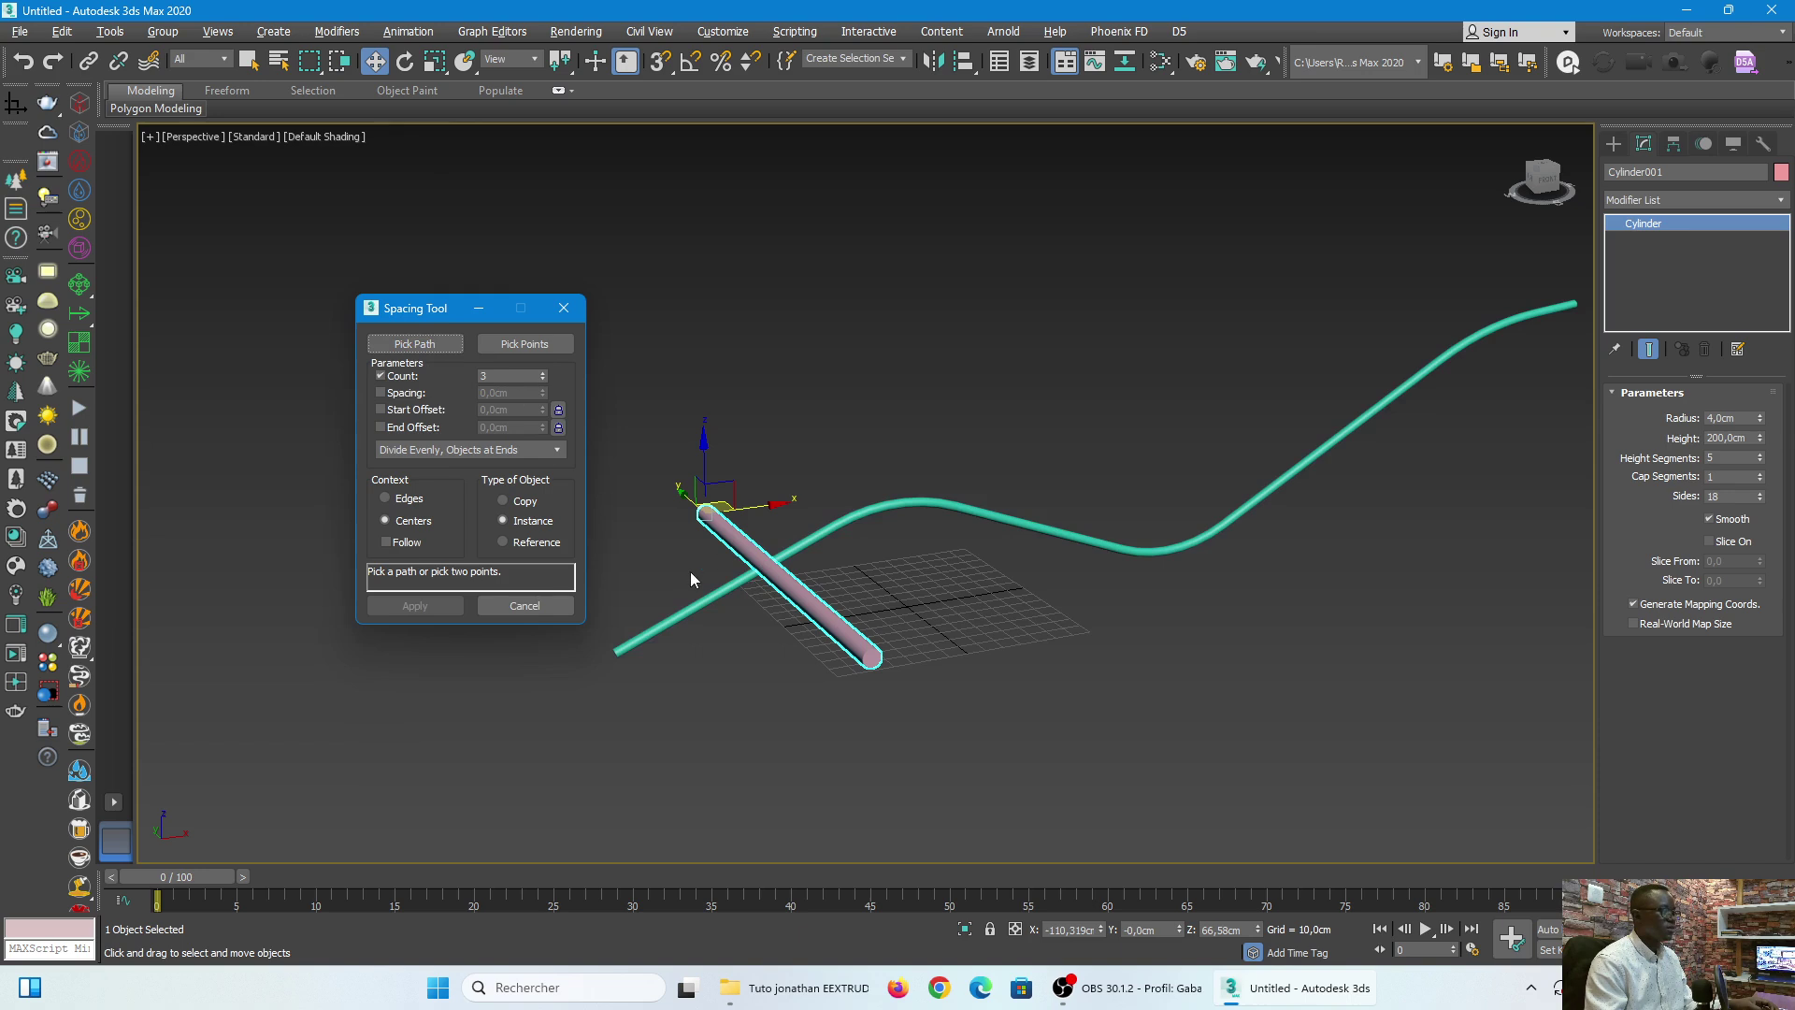
middle_click_drag(1034, 534, 1028, 537)
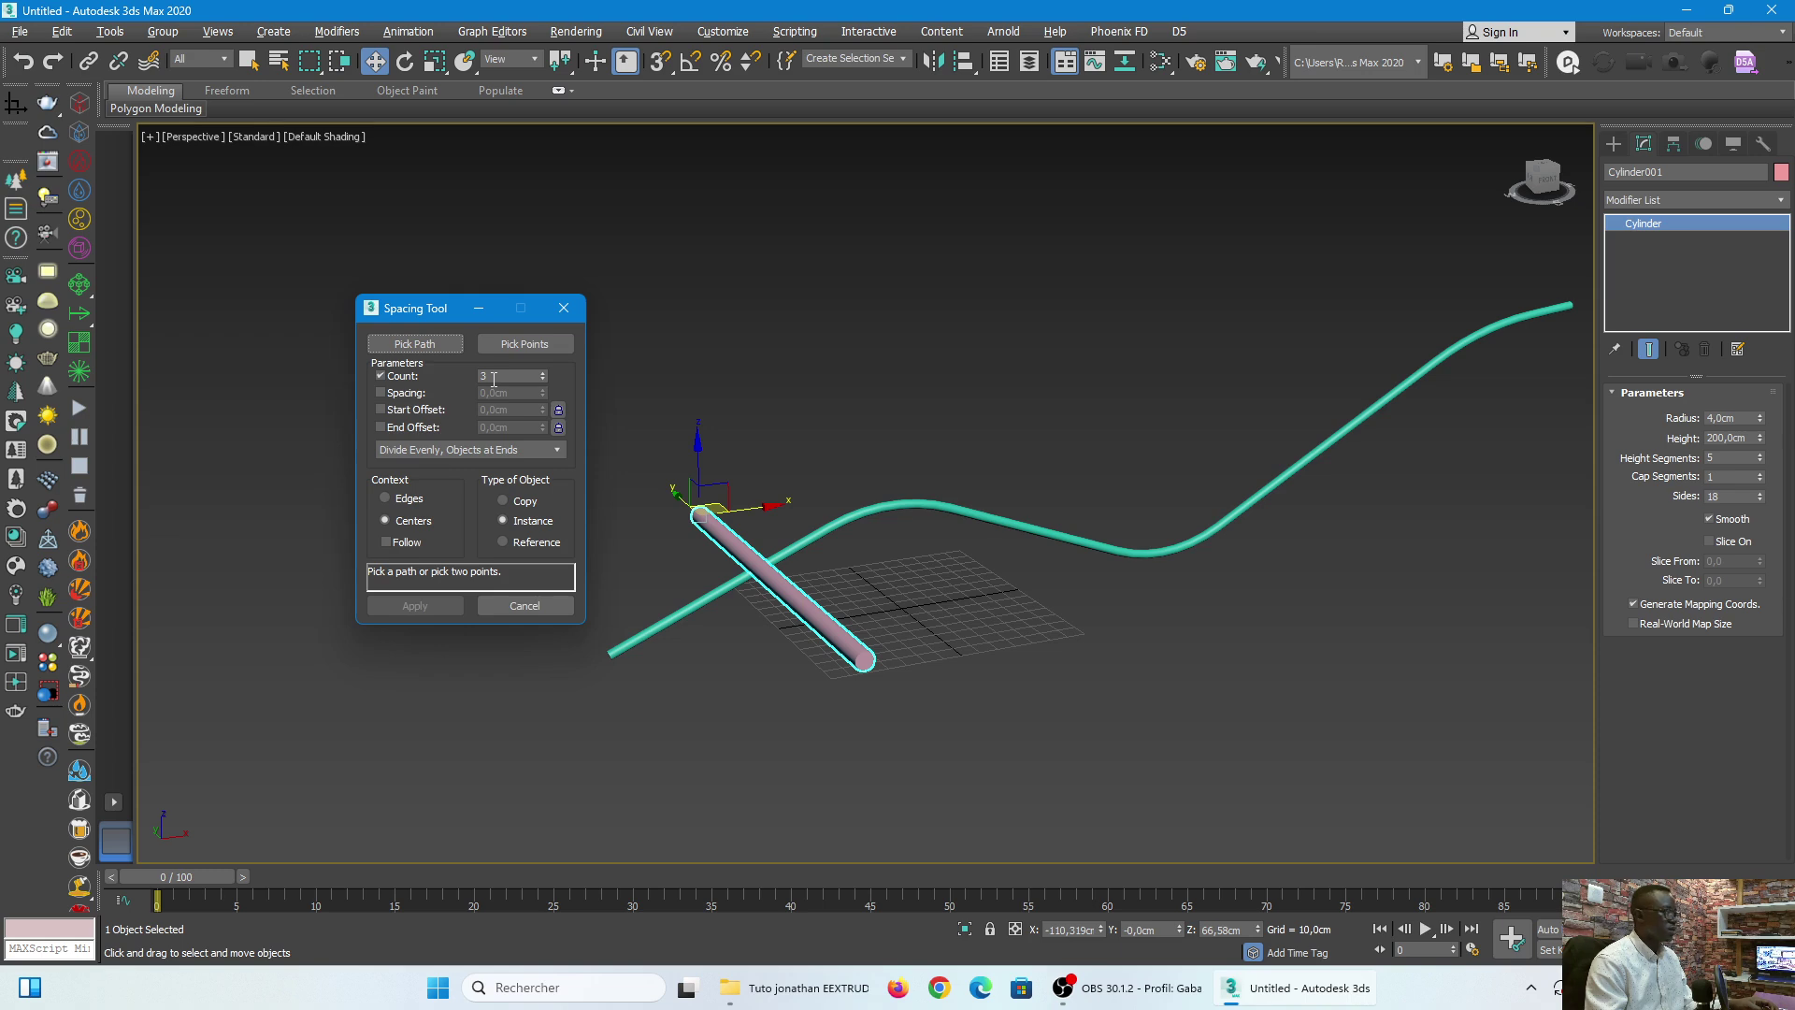
left_click(437, 347)
left_click(909, 502)
middle_click_drag(909, 502, 1179, 461, "alt")
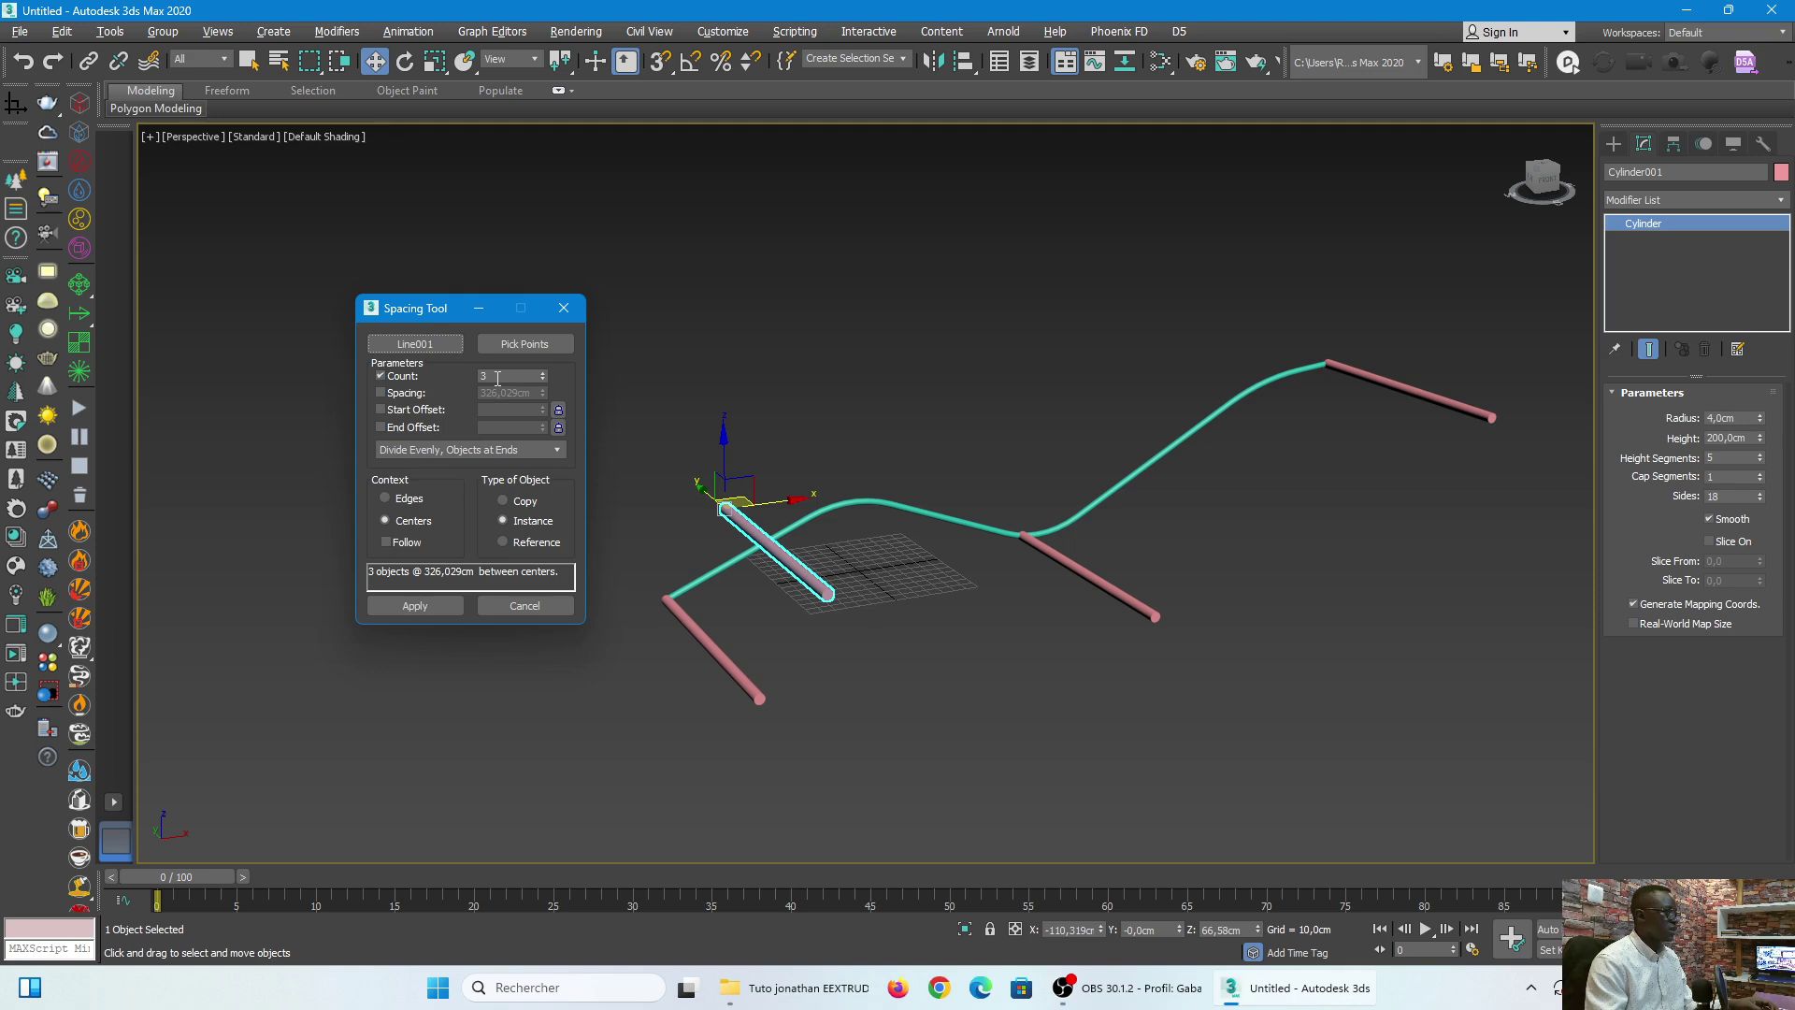
Step: Set the number of cylinders along the path to 100, create them as instances and close the Spacing Tool
left_click_drag(545, 378, 573, 280)
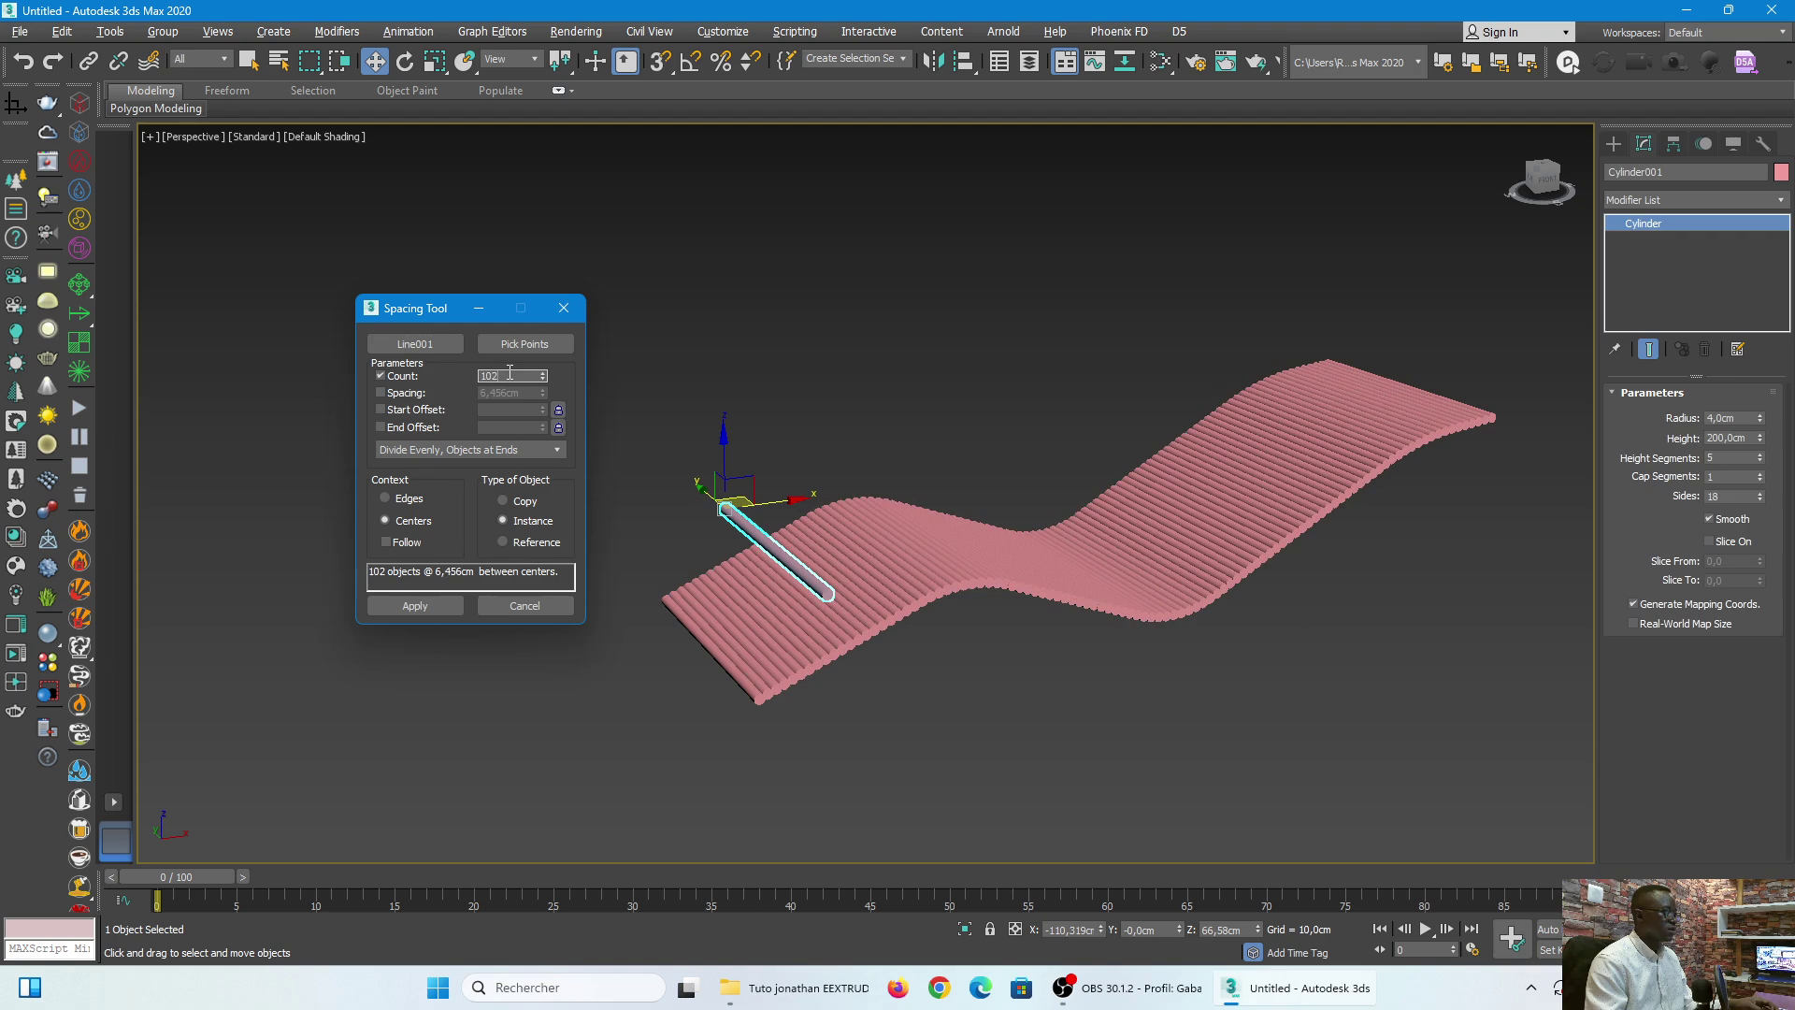
key("Return")
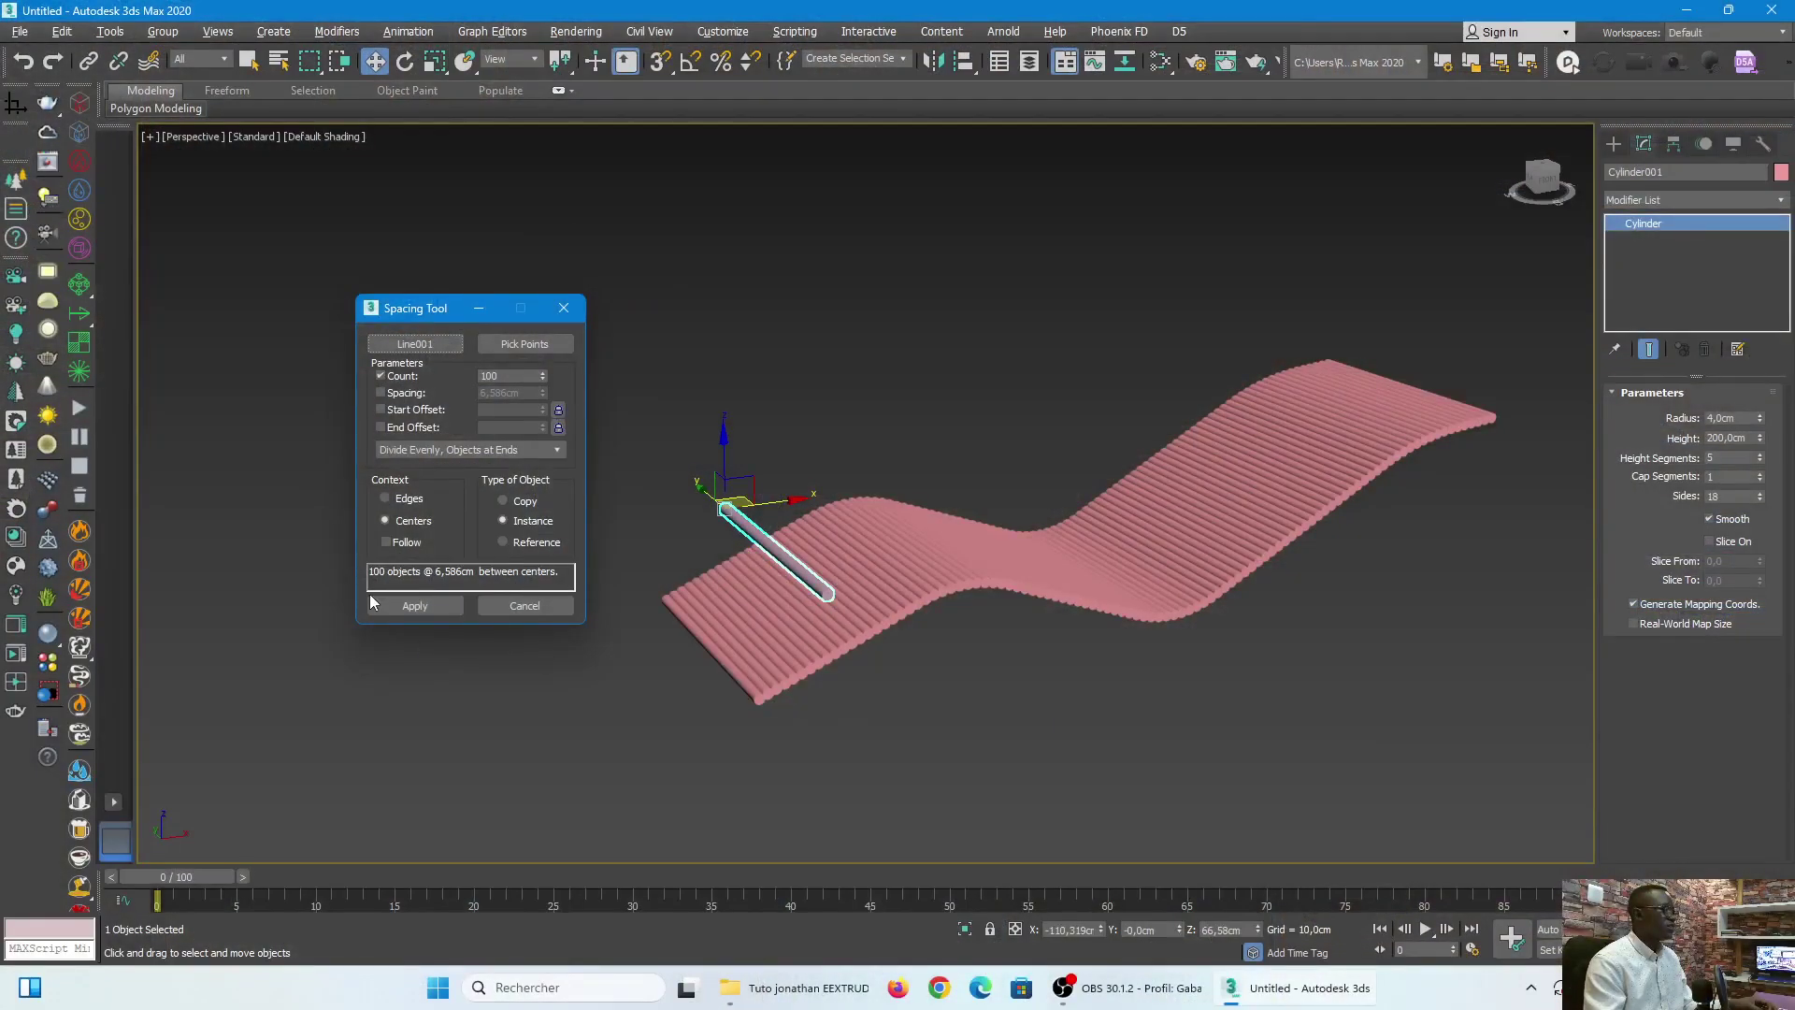
left_click(436, 607)
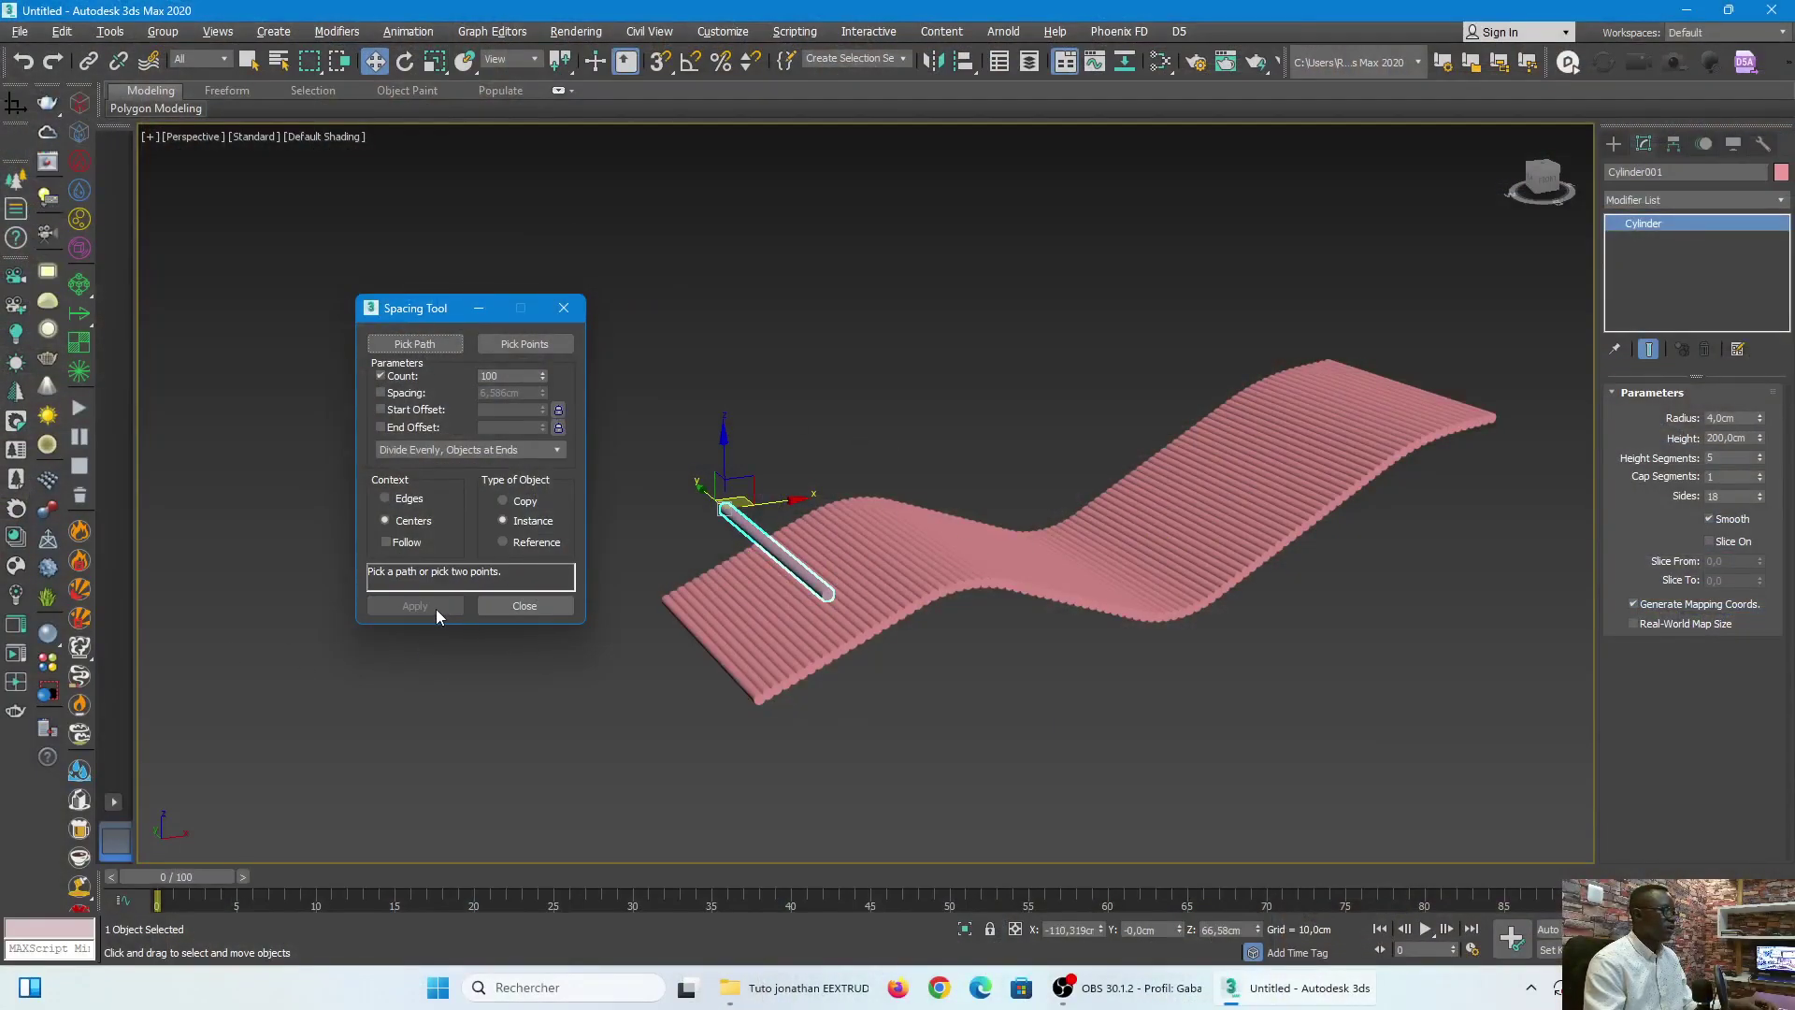
left_click(564, 310)
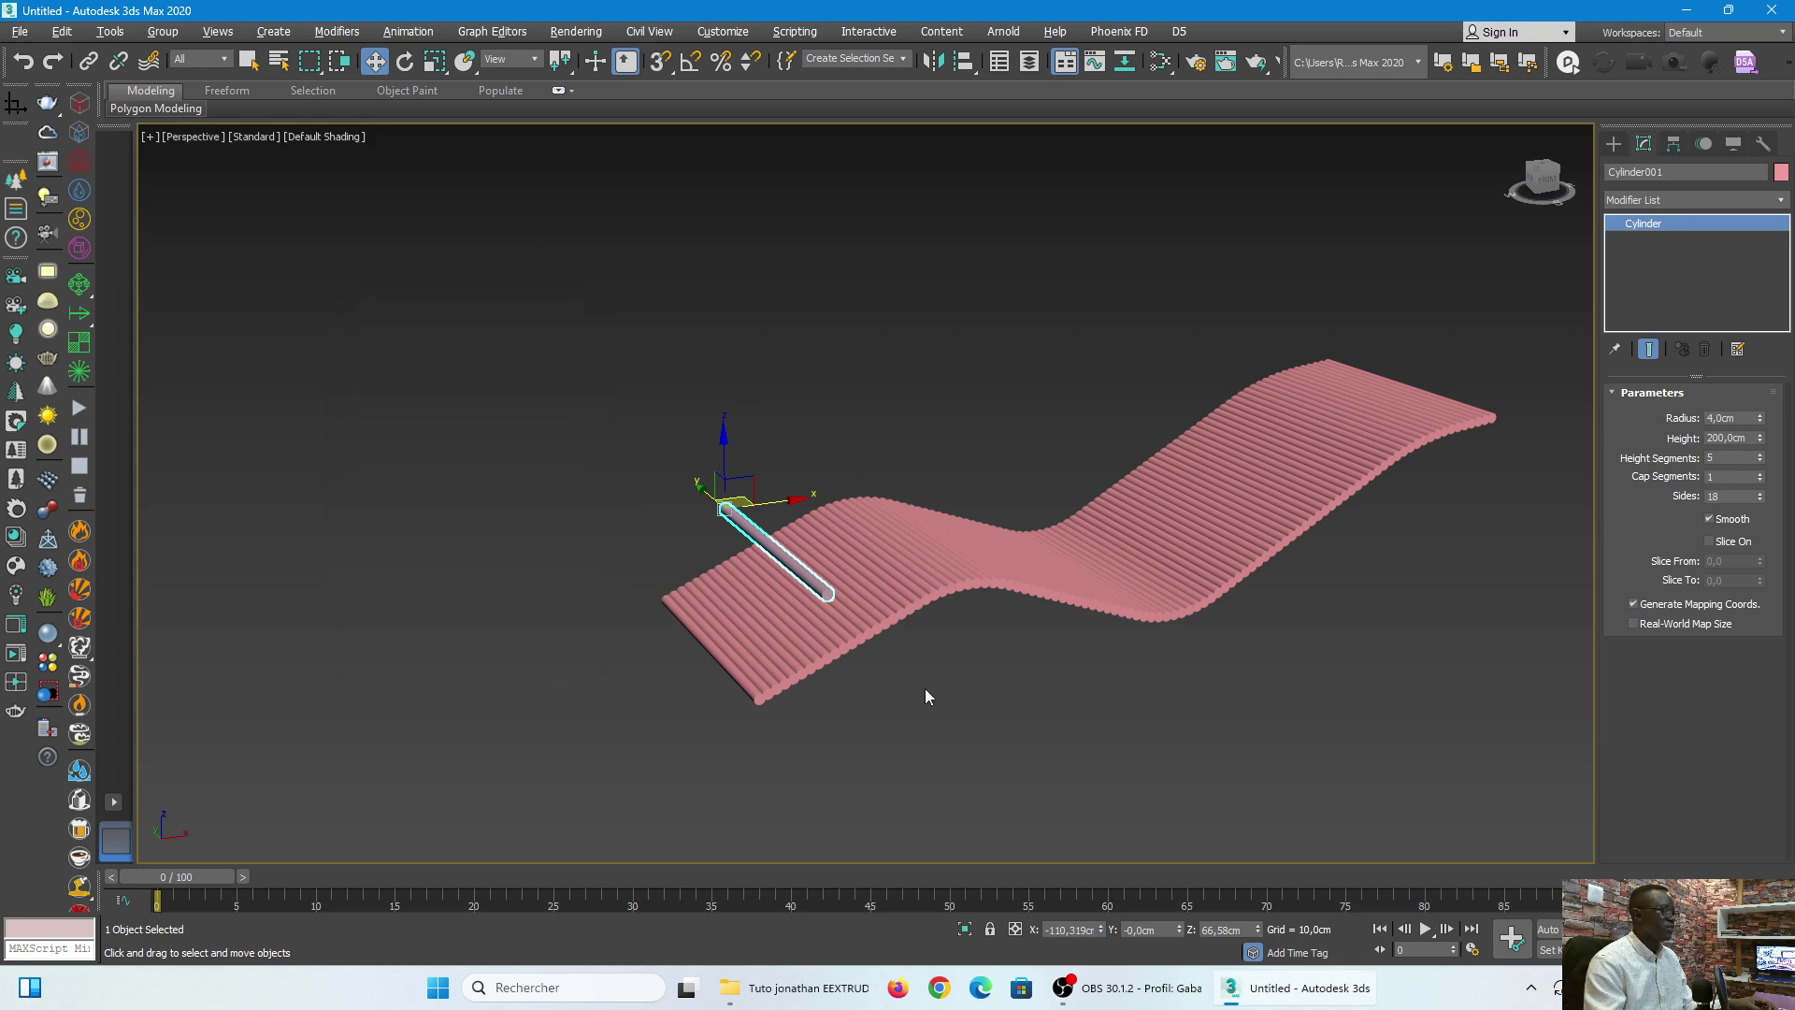
Step: Delete the original cylinder that lies apart from the distributed row
scroll(929, 653, "up", 3)
scroll(906, 647, "down", 3)
mouse_move(907, 647)
middle_mouse_down("alt")
mouse_move(916, 592)
mouse_move(1021, 533)
mouse_move(1091, 588)
mouse_move(1079, 615)
middle_mouse_up("alt")
scroll(1079, 617, "up", 1)
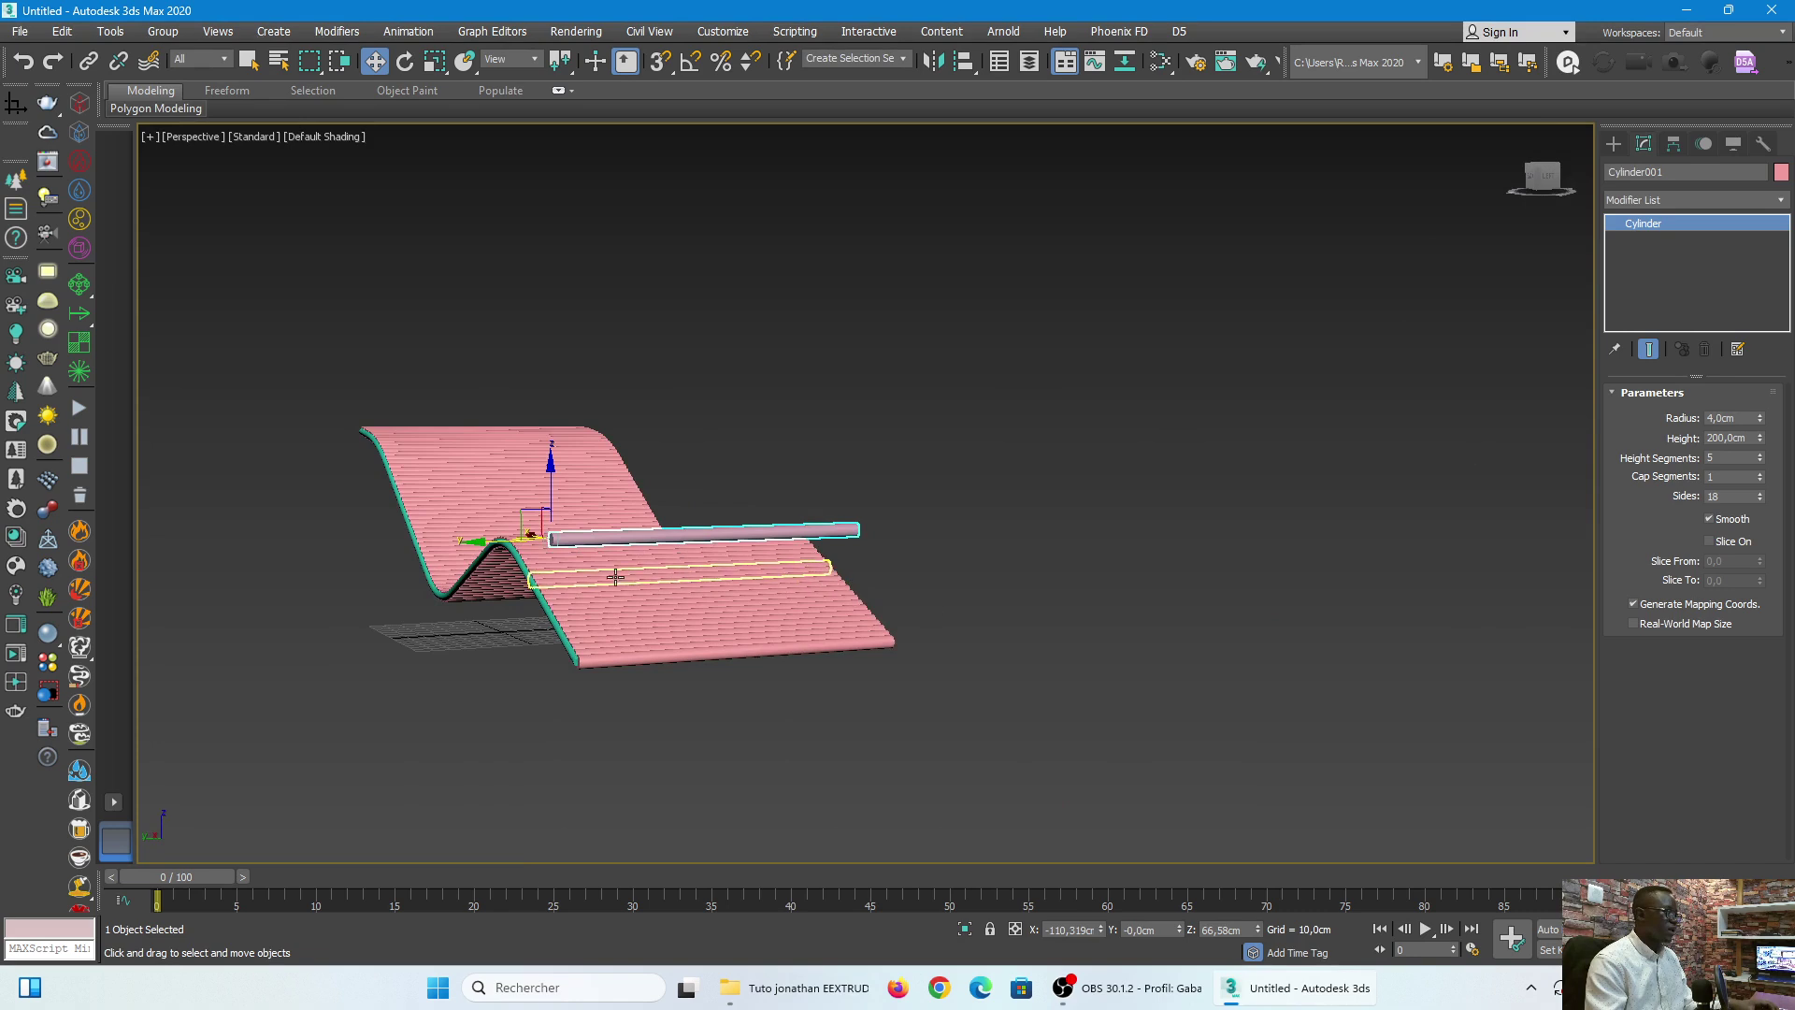
scroll(612, 577, "up", 2)
middle_click_drag(503, 587, 644, 622, "alt")
scroll(644, 622, "down", 1)
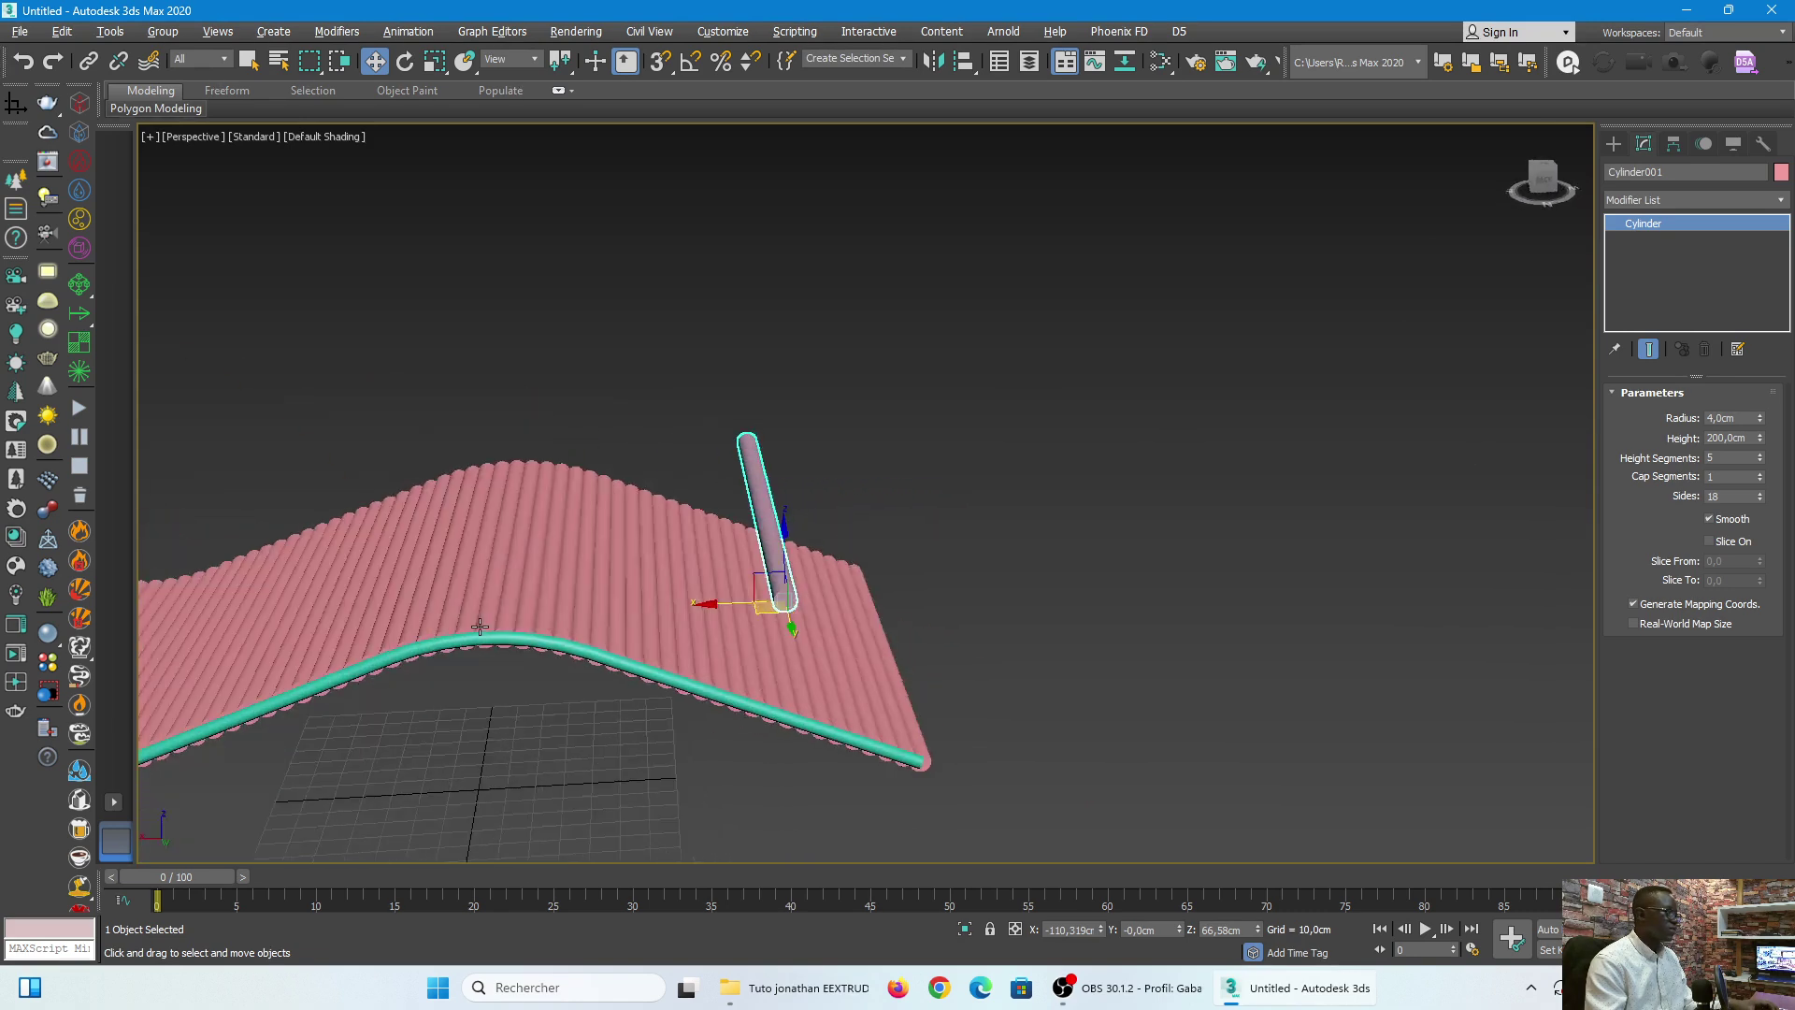
mouse_move(1134, 682)
middle_mouse_down("alt")
mouse_move(857, 682)
mouse_move(1069, 609)
mouse_move(1046, 648)
mouse_move(893, 649)
mouse_move(682, 513)
middle_mouse_up("alt")
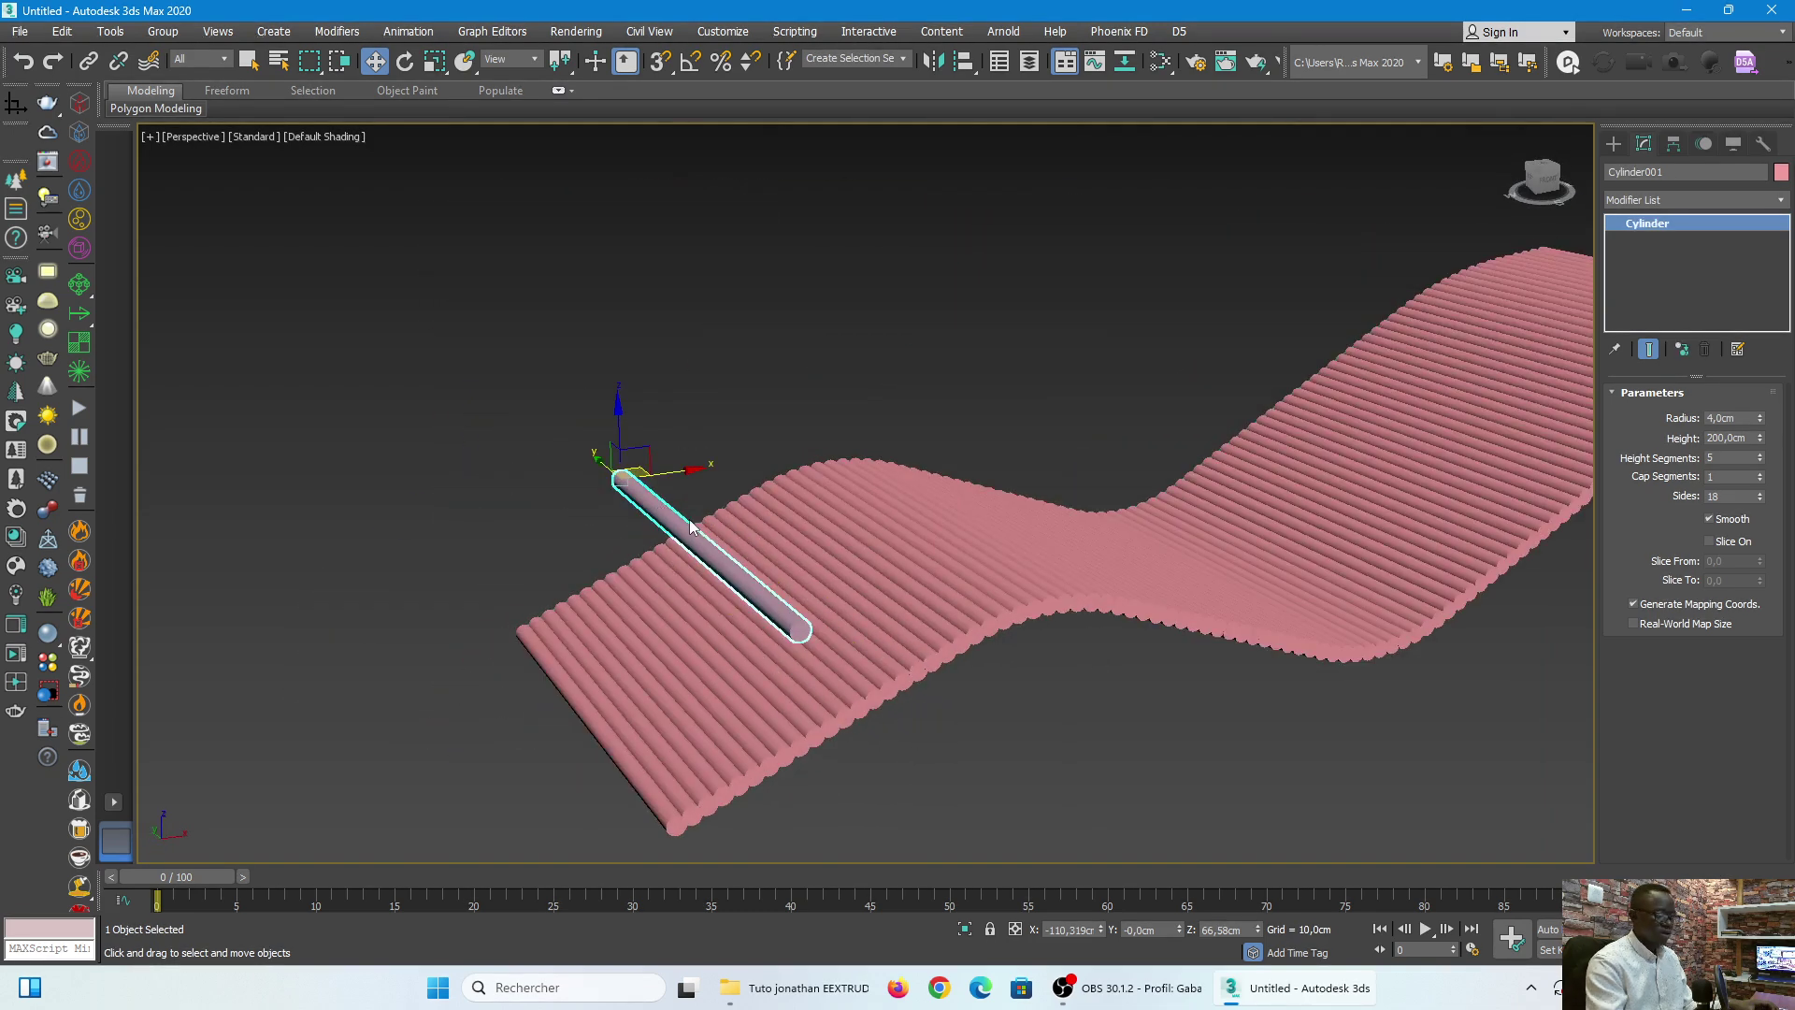
key("Delete")
Step: Move the curved line down about 5.1 cm in the maximized Front view so it runs beneath the cylinders
key("alt+w")
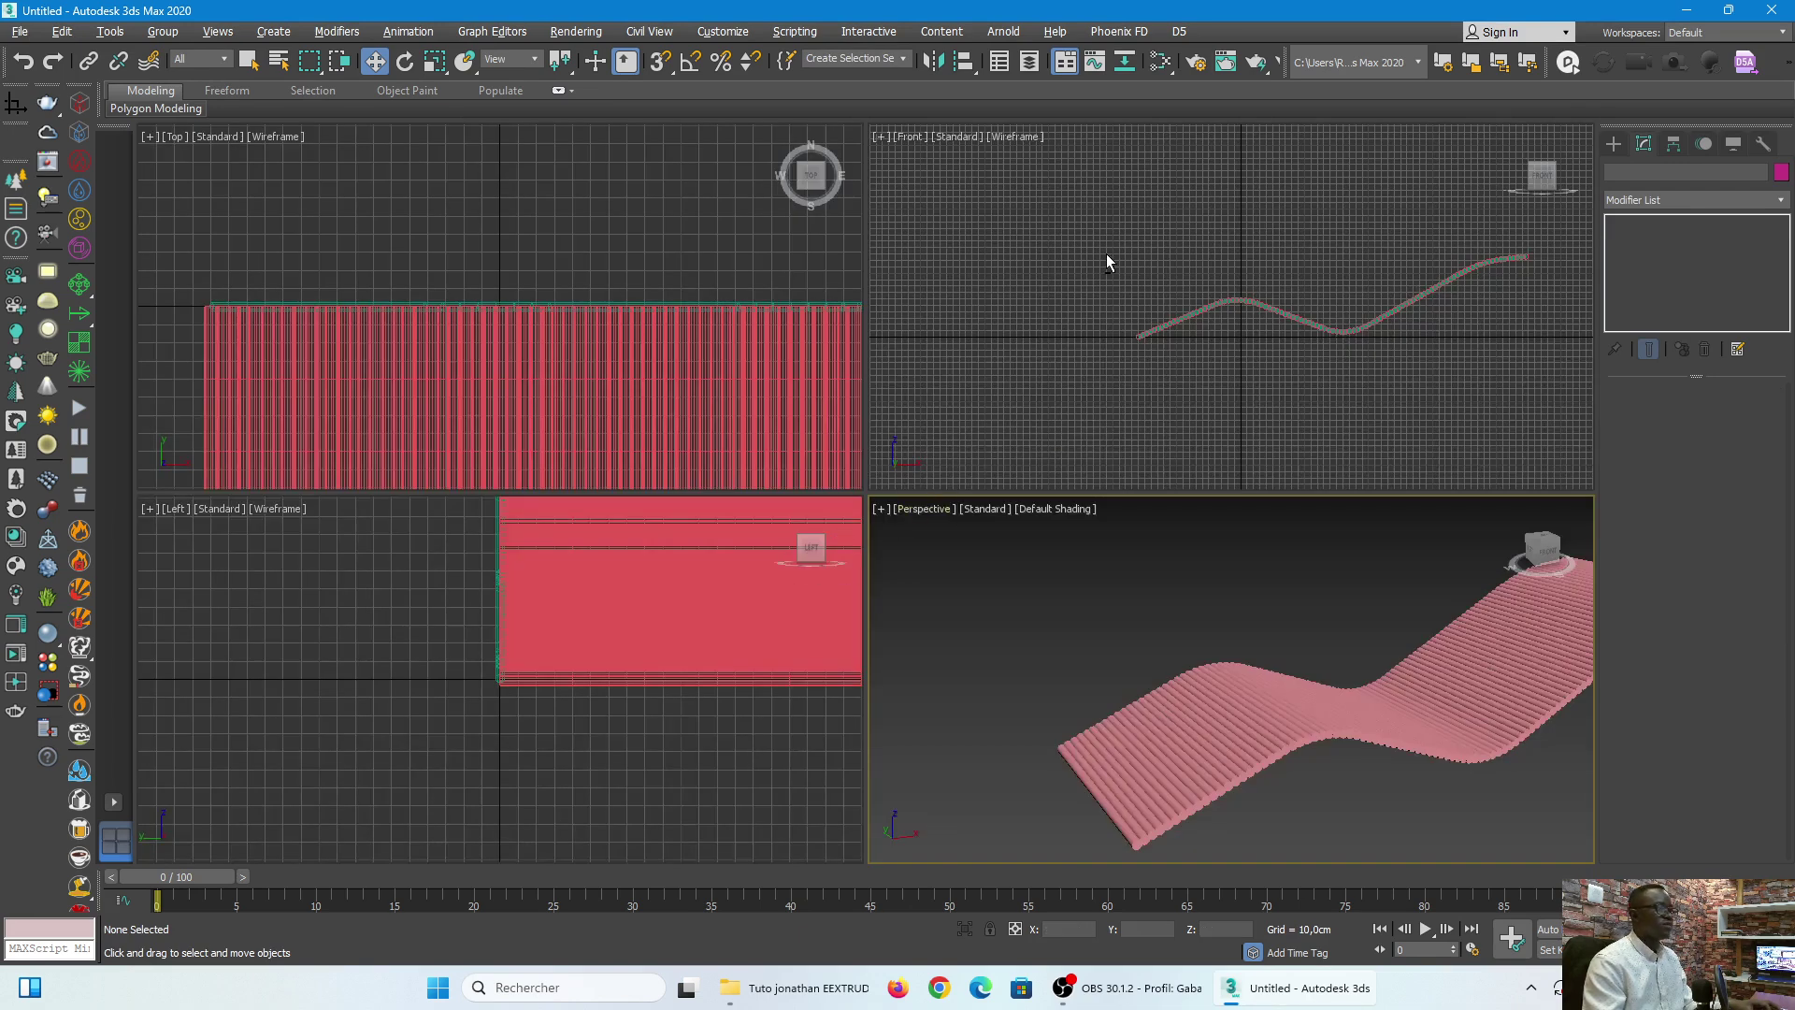
key("alt+w")
scroll(1018, 540, "up", 8)
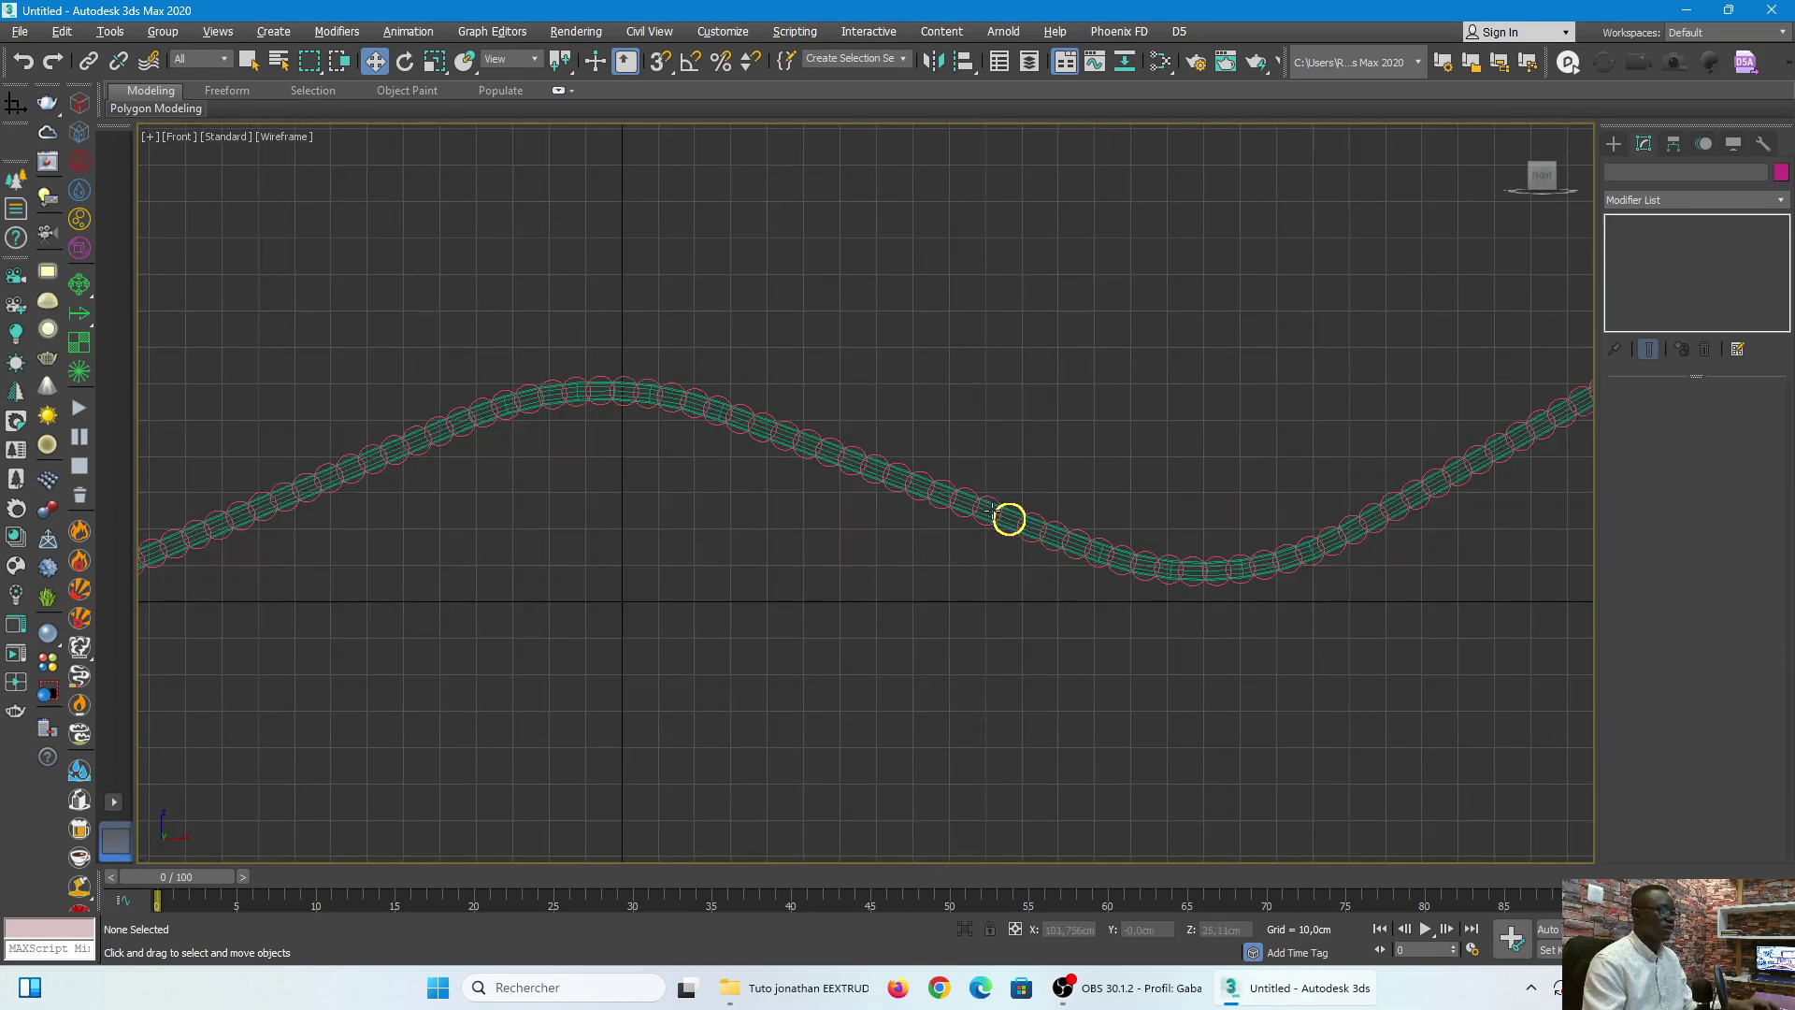
left_click(1145, 565)
scroll(1042, 553, "down", 5)
scroll(1029, 542, "up", 3)
left_click_drag(1027, 244, 1028, 272)
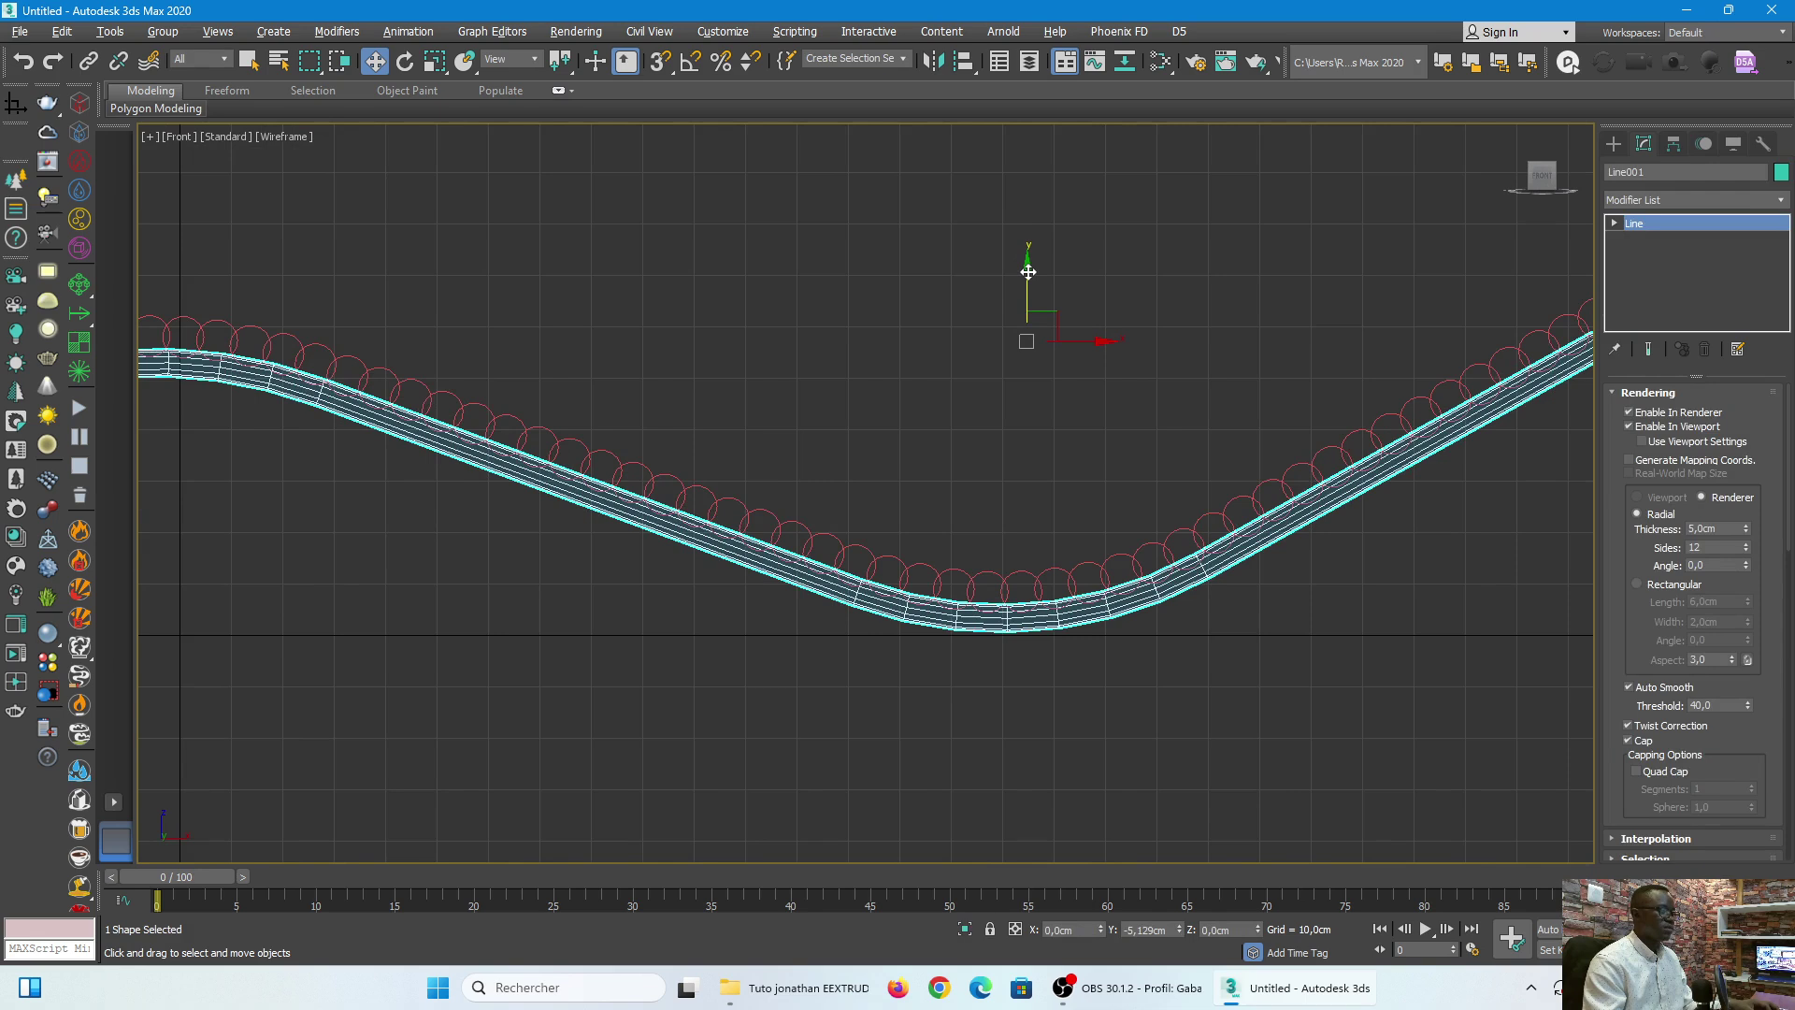
Step: Shift the line about 20.8 cm inward from the cylinders' ends in the maximized Top view
key("alt+w")
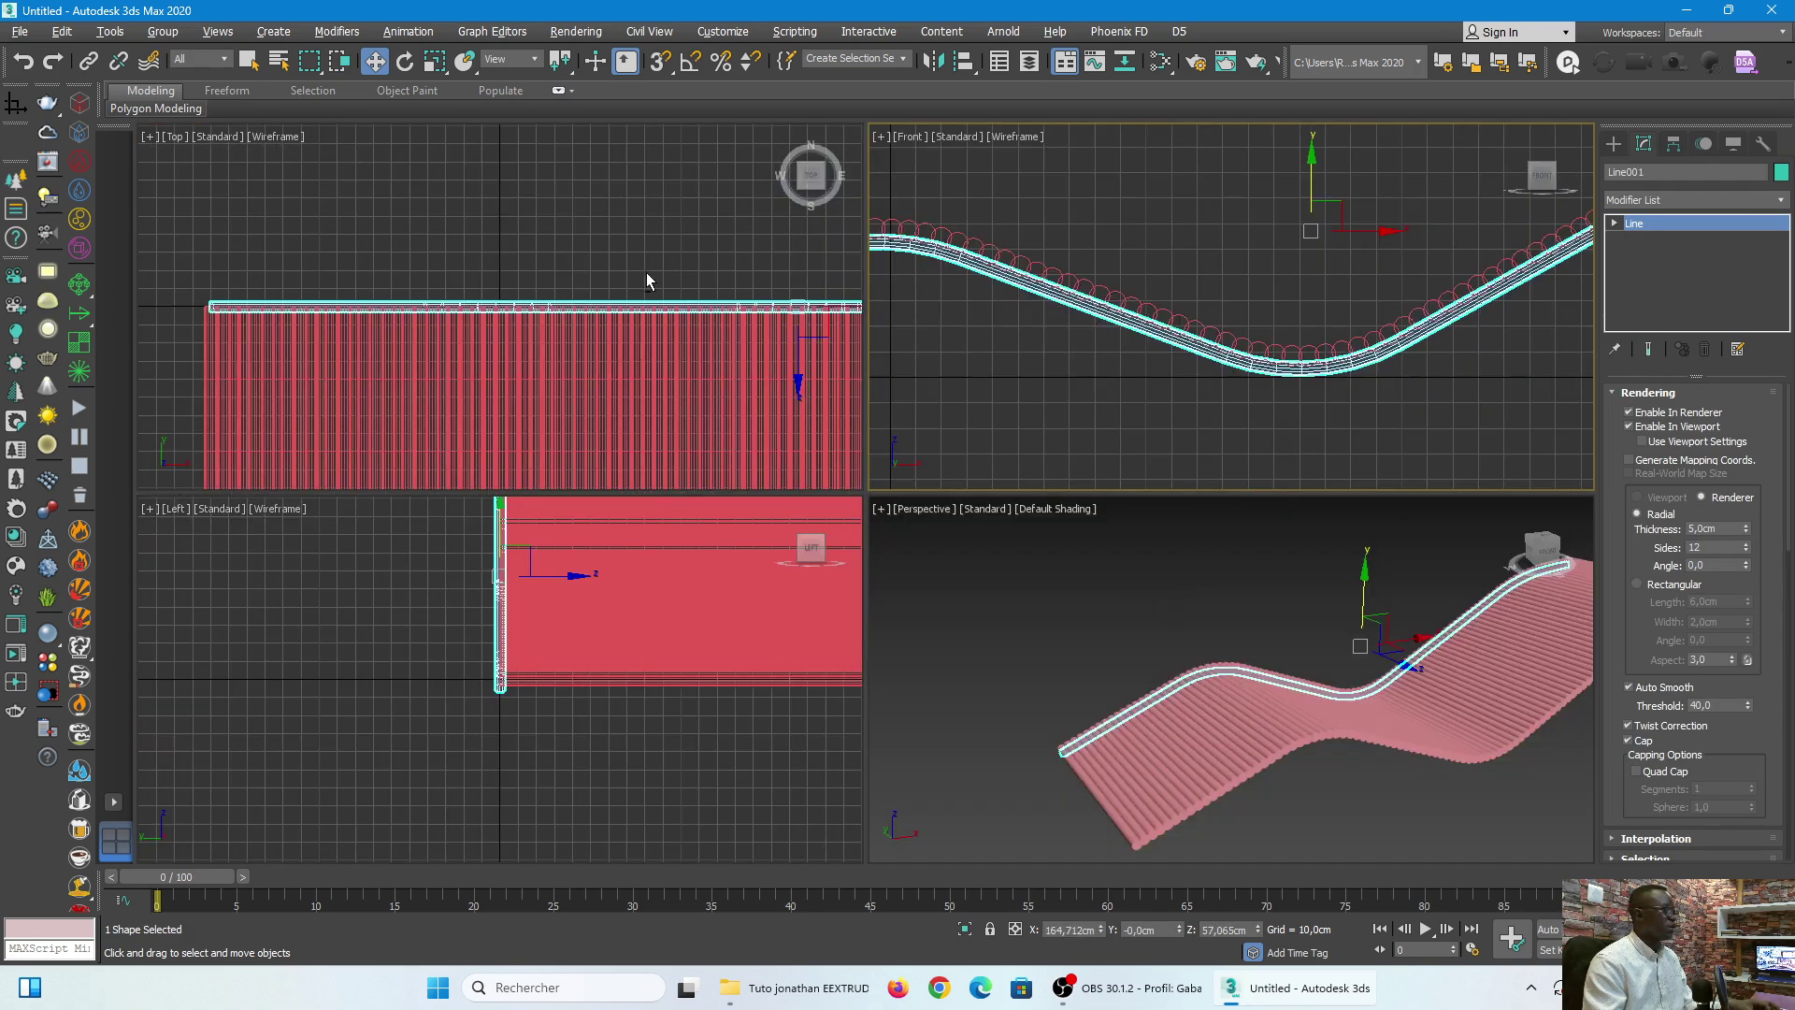
key("alt+w")
key("z")
left_click_drag(950, 312, 949, 358)
Step: Clone the line as one instance about 159 cm away, just inside the opposite ends of the cylinders
scroll(997, 329, "down", 5)
scroll(996, 329, "up", 2)
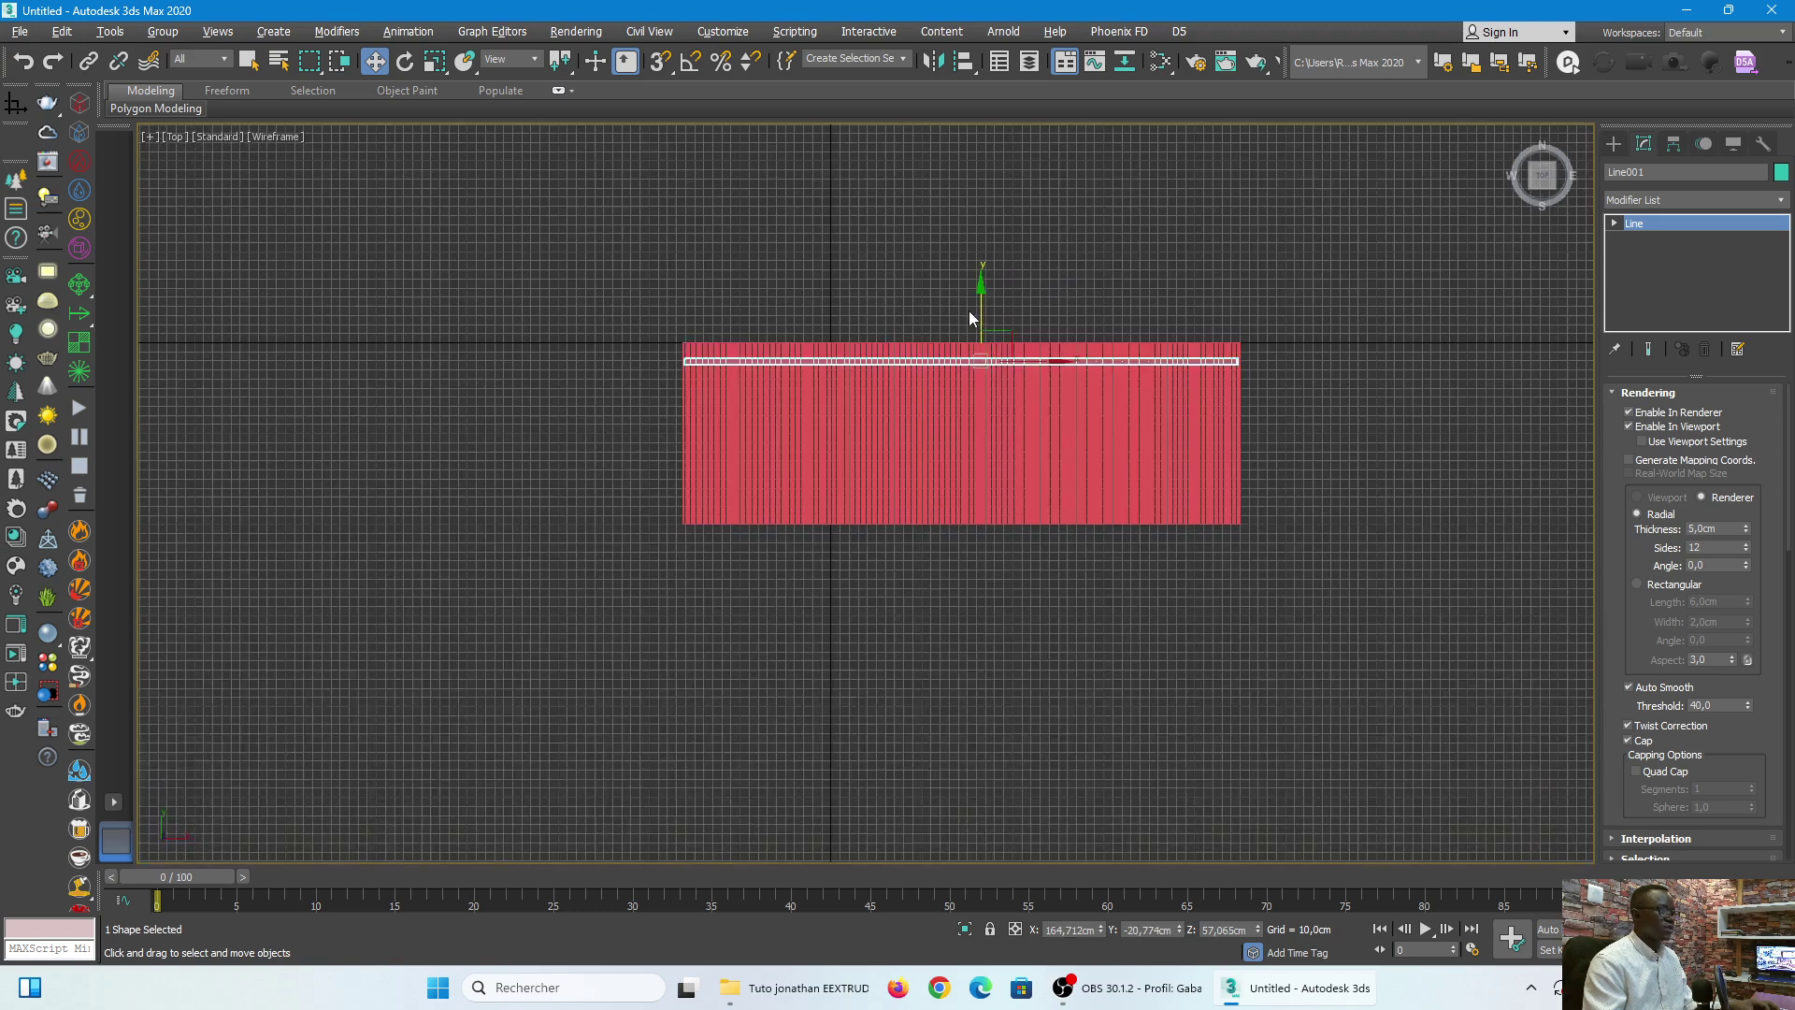
scroll(973, 308, "up", 2)
left_click_drag(989, 324, 979, 522, "shift")
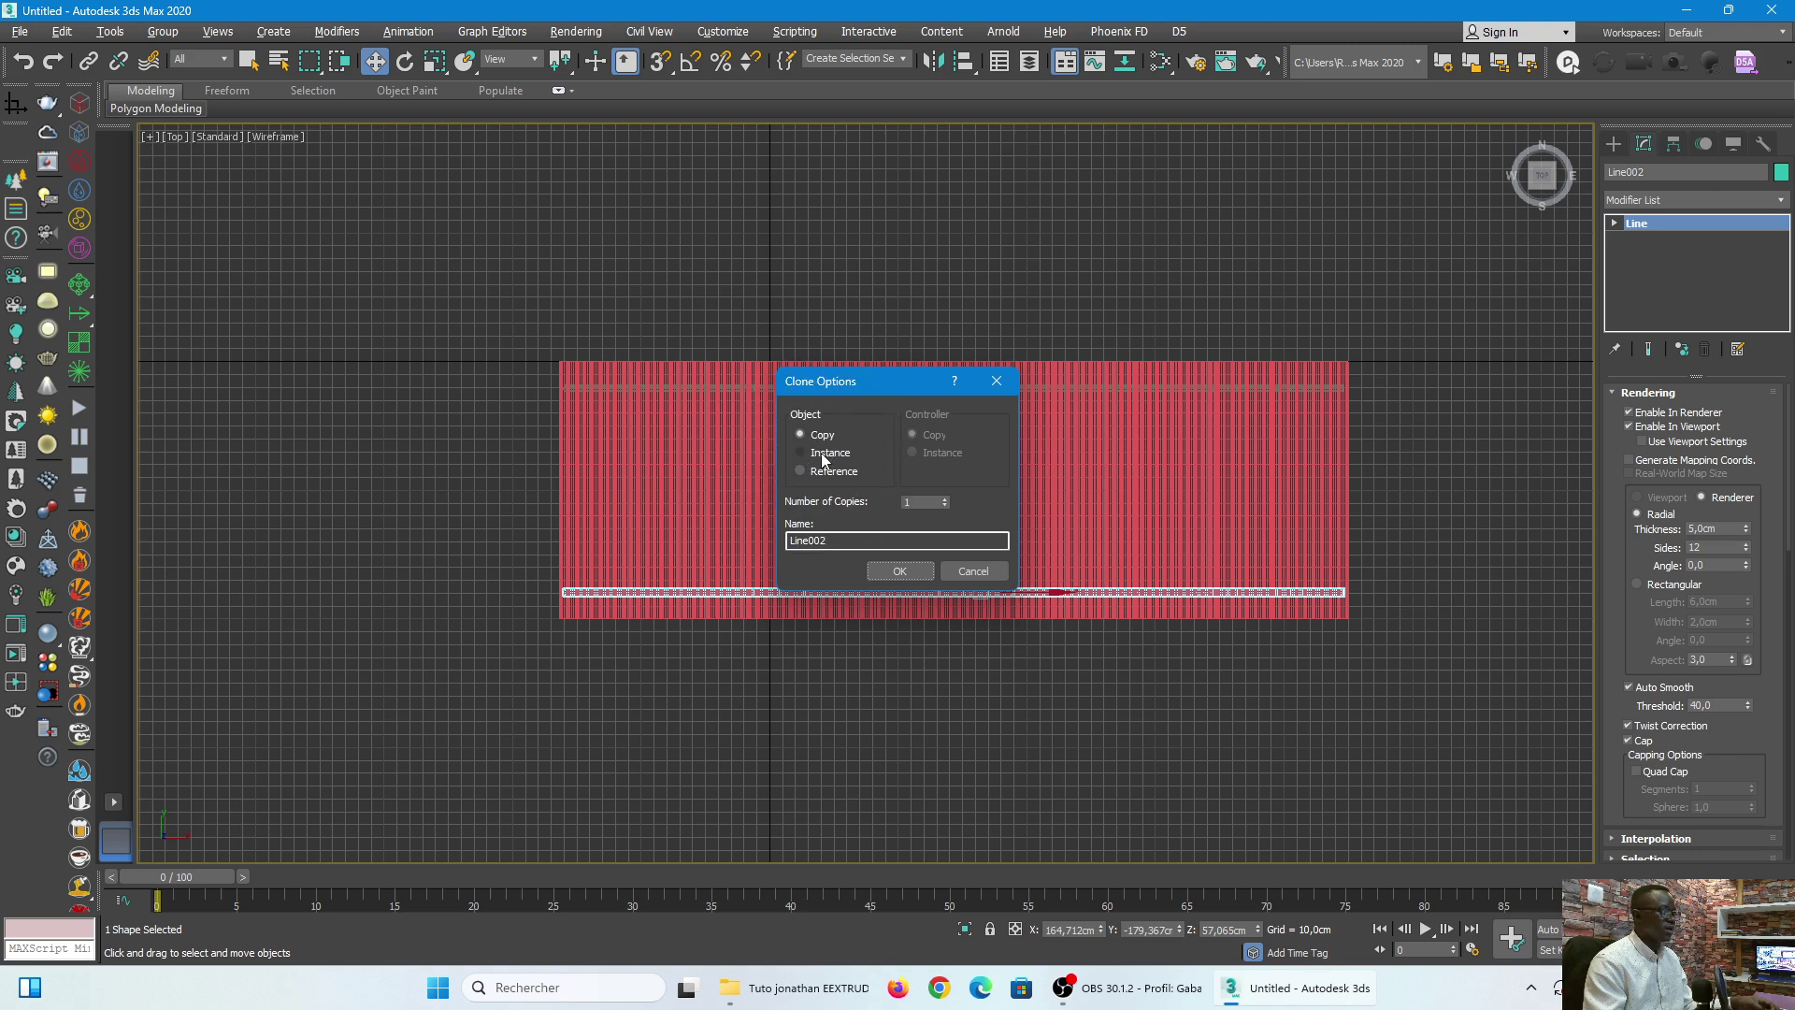
left_click(899, 571)
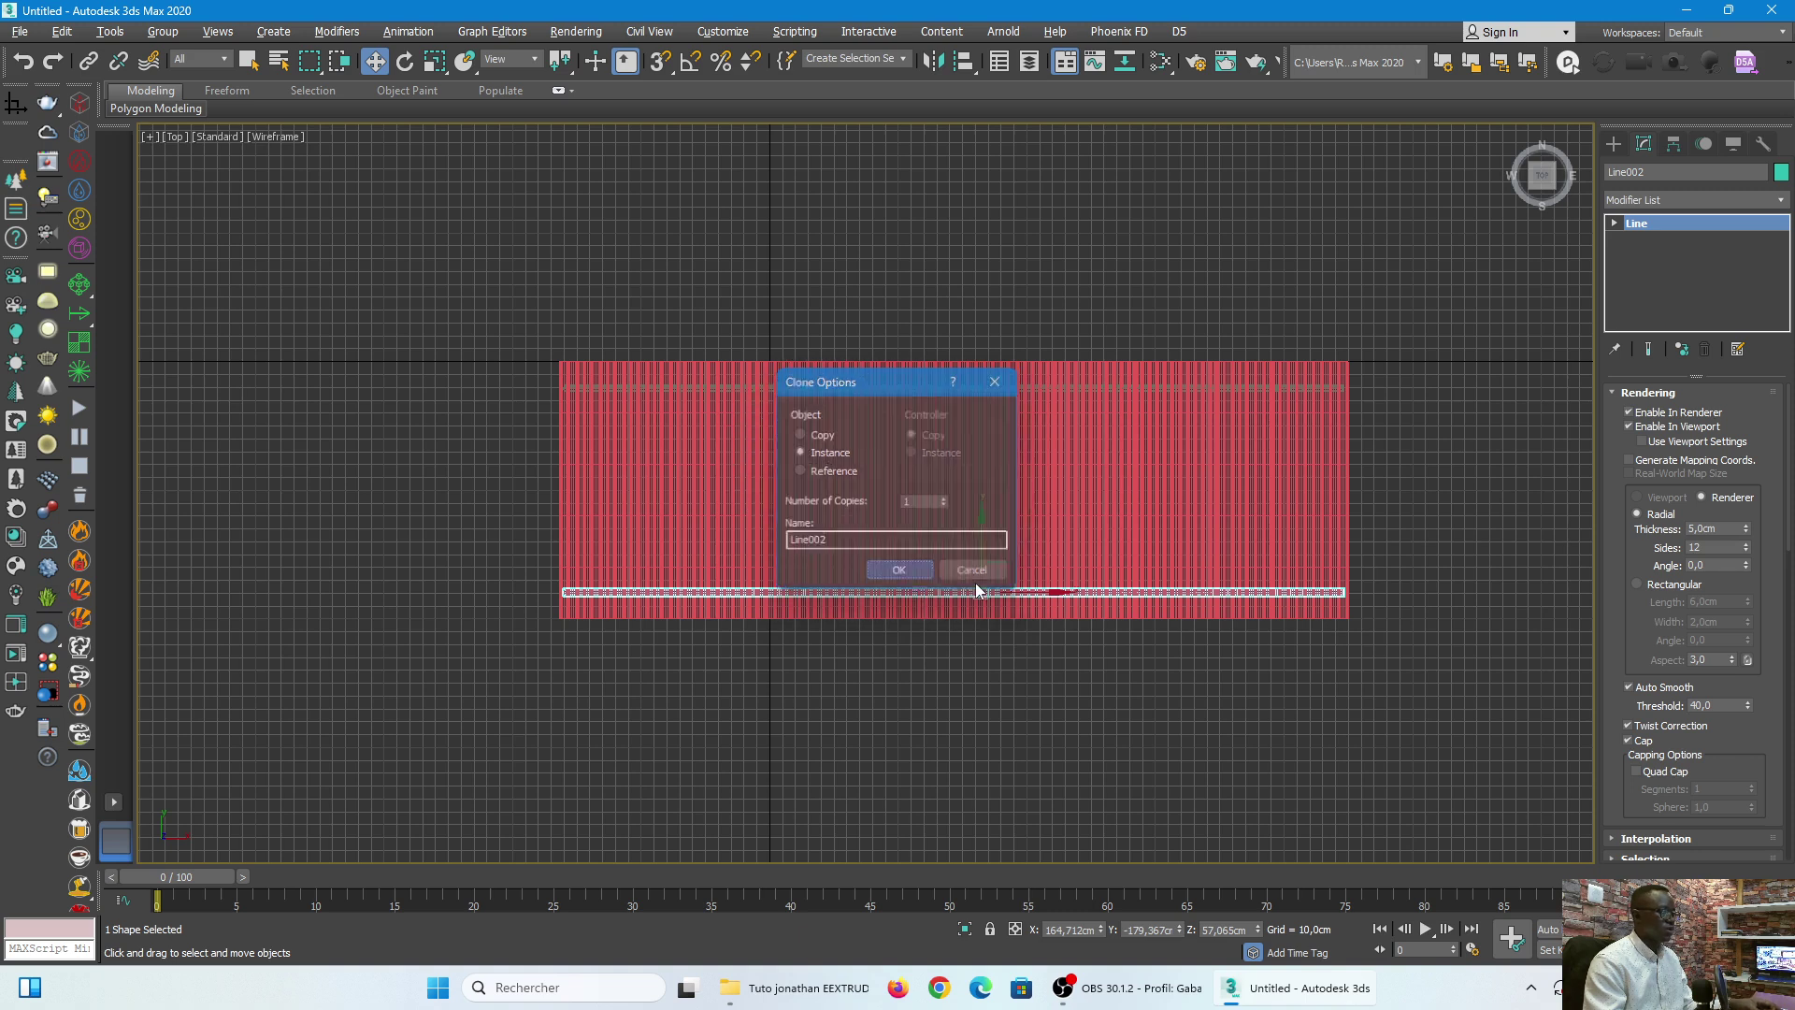
Step: Examine the slatted surface and its two supporting lines in the maximized Perspective view
key("alt+w")
middle_click(1189, 690)
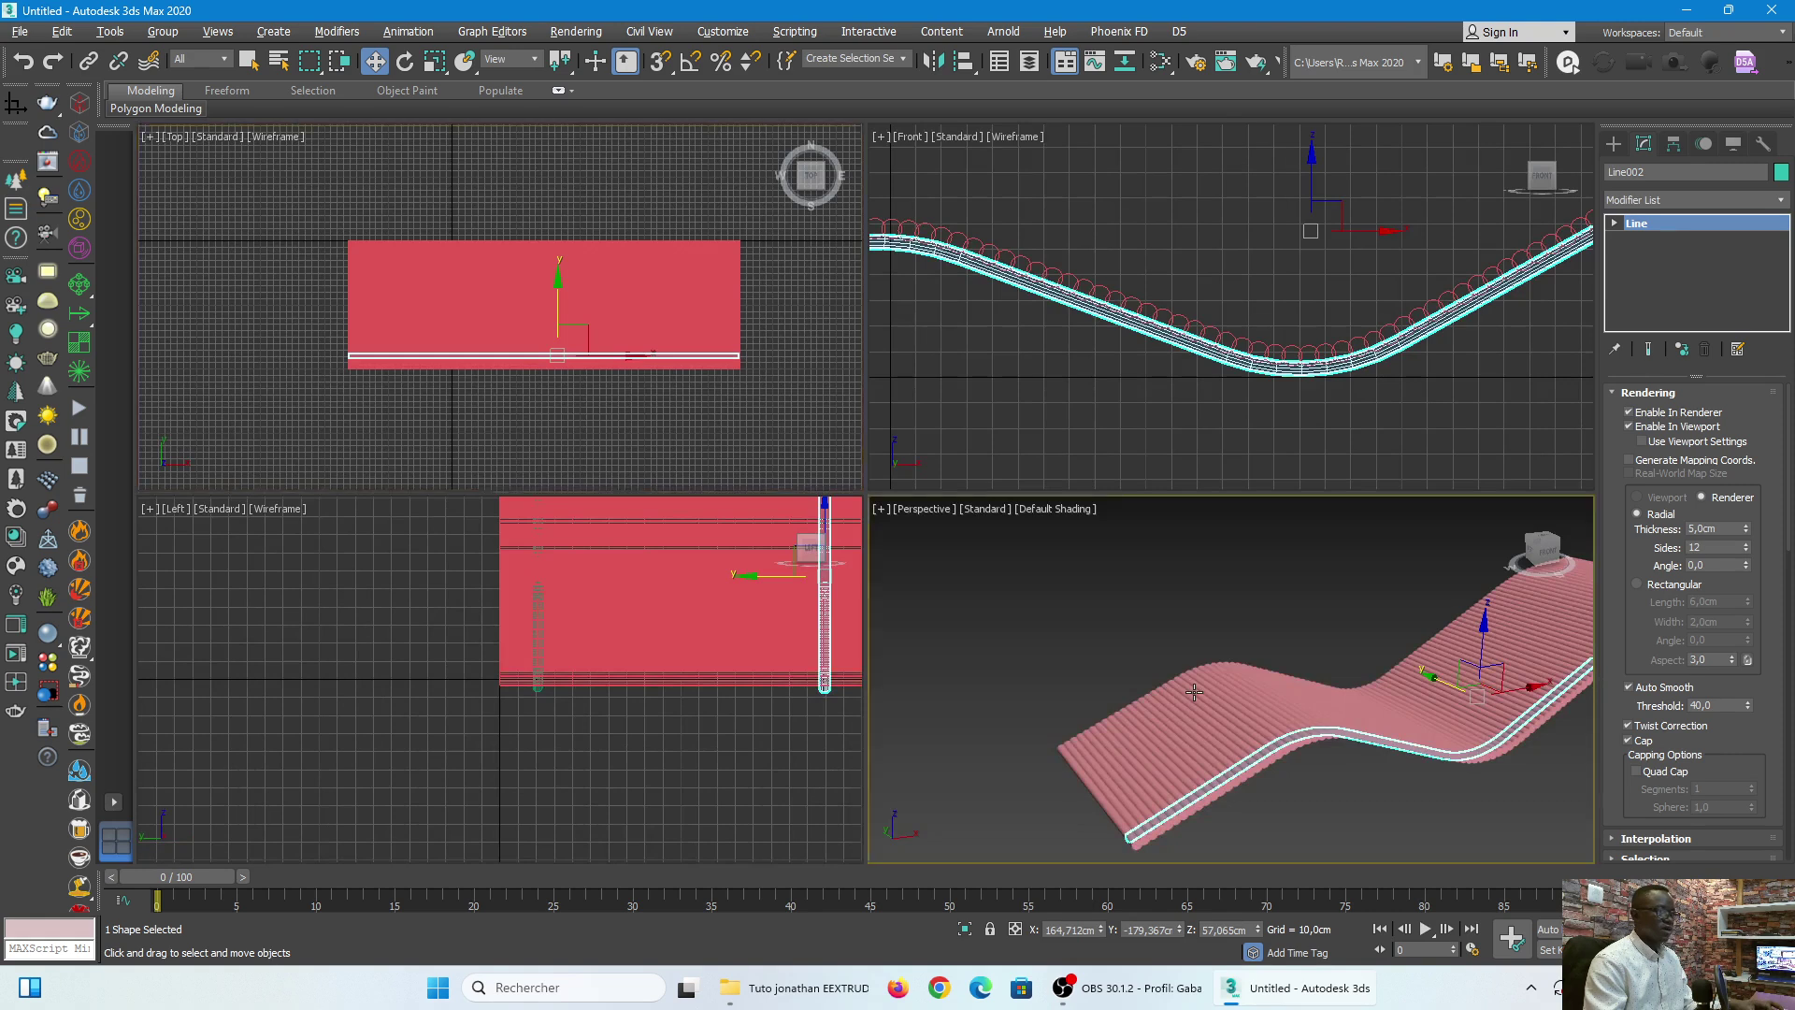
key("alt+w")
middle_click_drag(841, 524, 1010, 523, "alt")
middle_click_drag(1009, 523, 921, 512)
scroll(936, 476, "down", 5)
scroll(1017, 476, "up", 4)
scroll(1126, 523, "down", 4)
scroll(1056, 518, "up", 4)
scroll(928, 613, "down", 3)
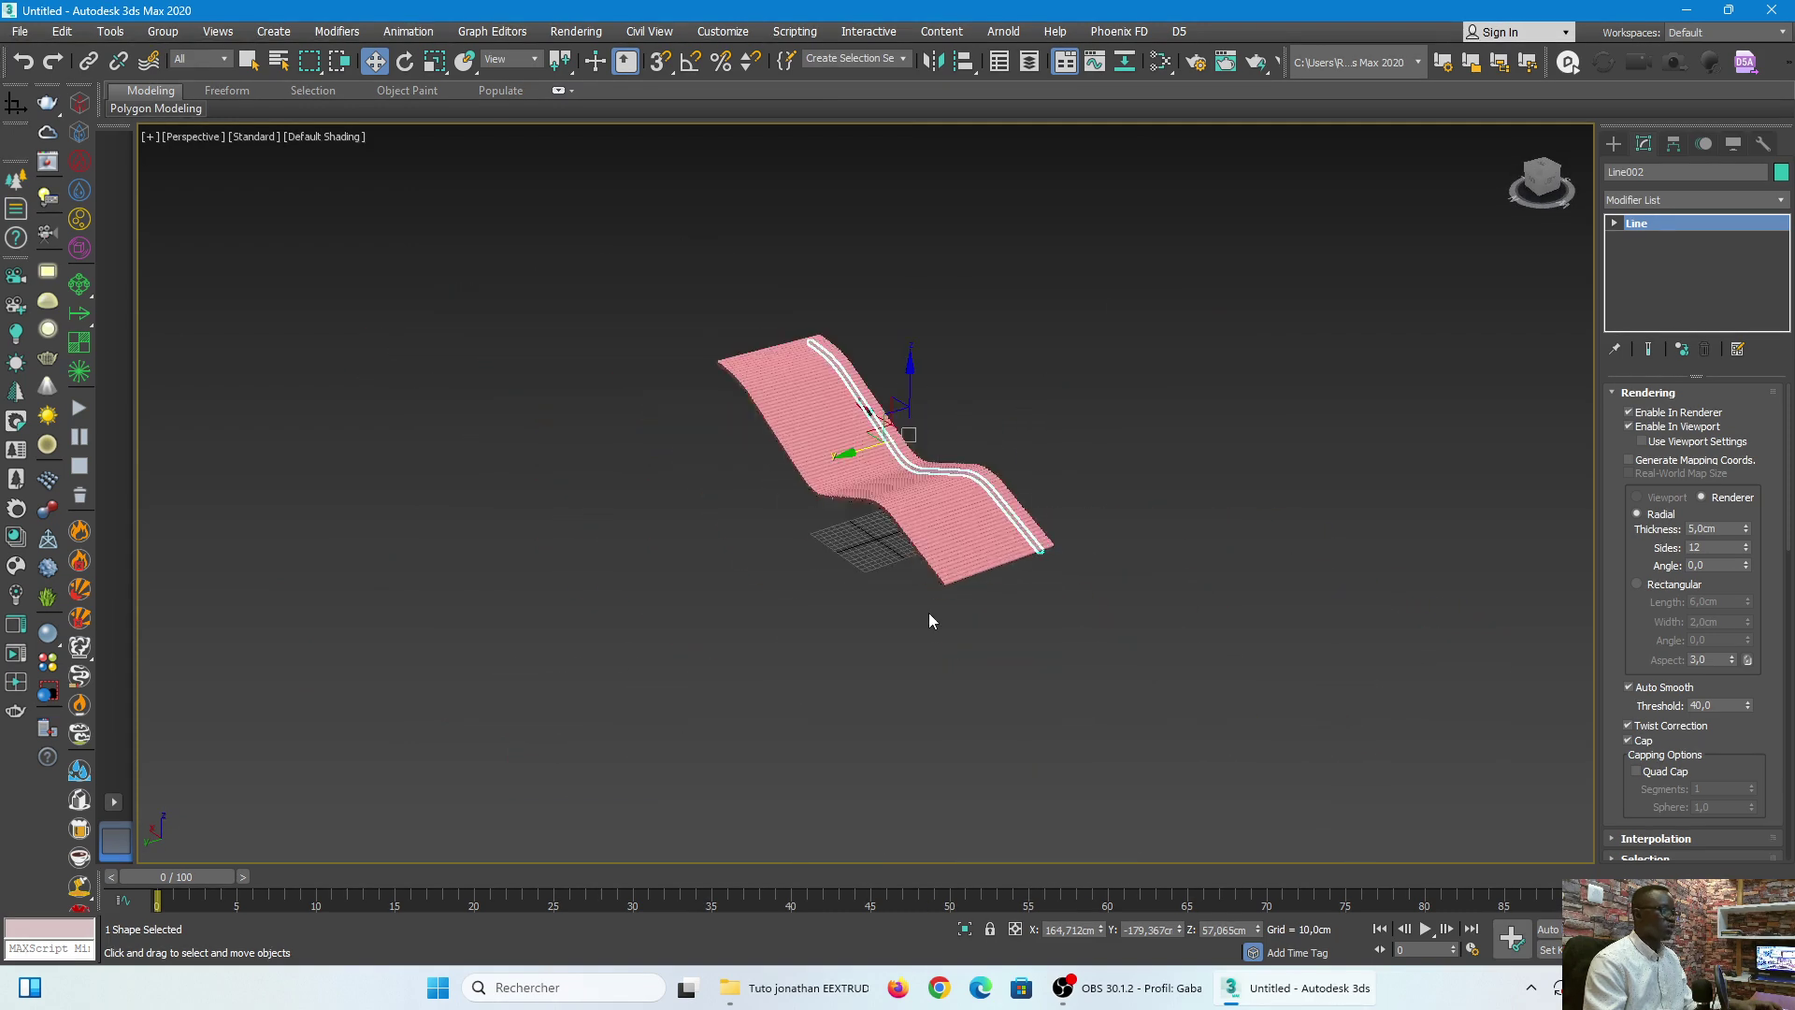
scroll(918, 439, "up", 5)
middle_click_drag(915, 438, 929, 430, "alt")
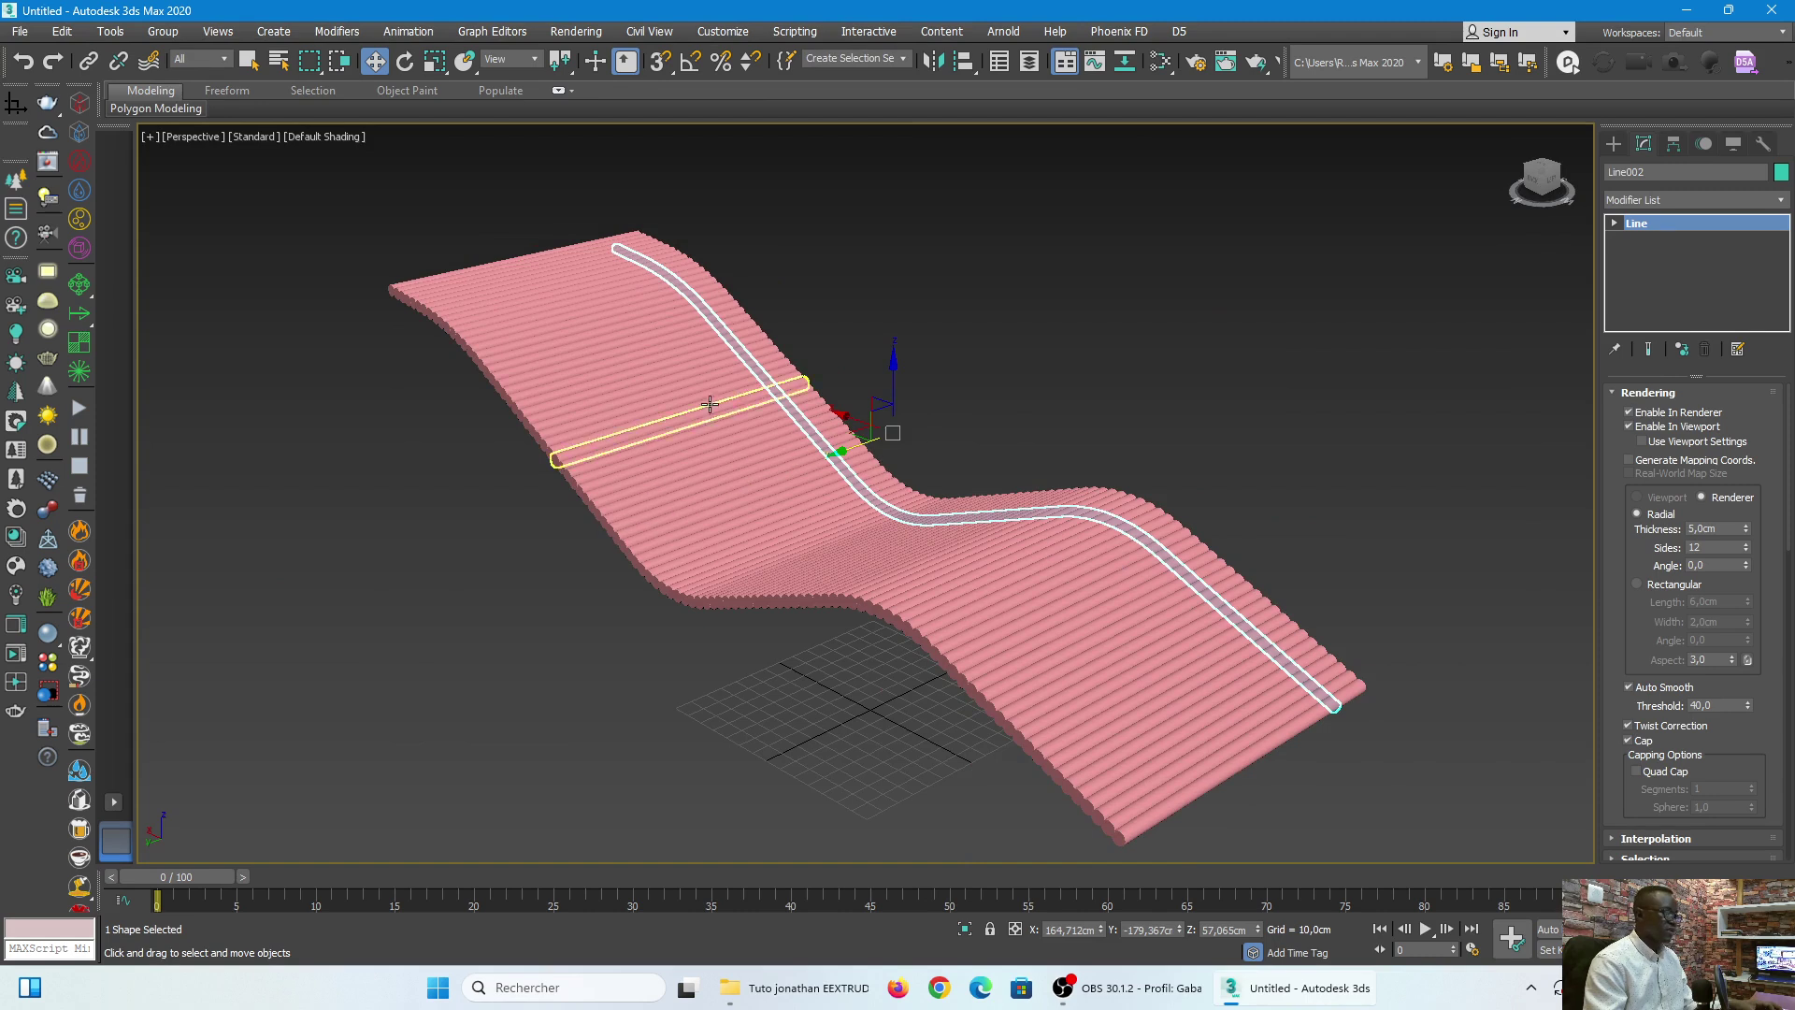
Step: Select all cylinders and both lines and assign them the Cherry Semigloss wood material from the Corona Material Library
scroll(819, 373, "down", 3)
left_click_drag(1325, 766, 1318, 759)
scroll(805, 508, "up", 4)
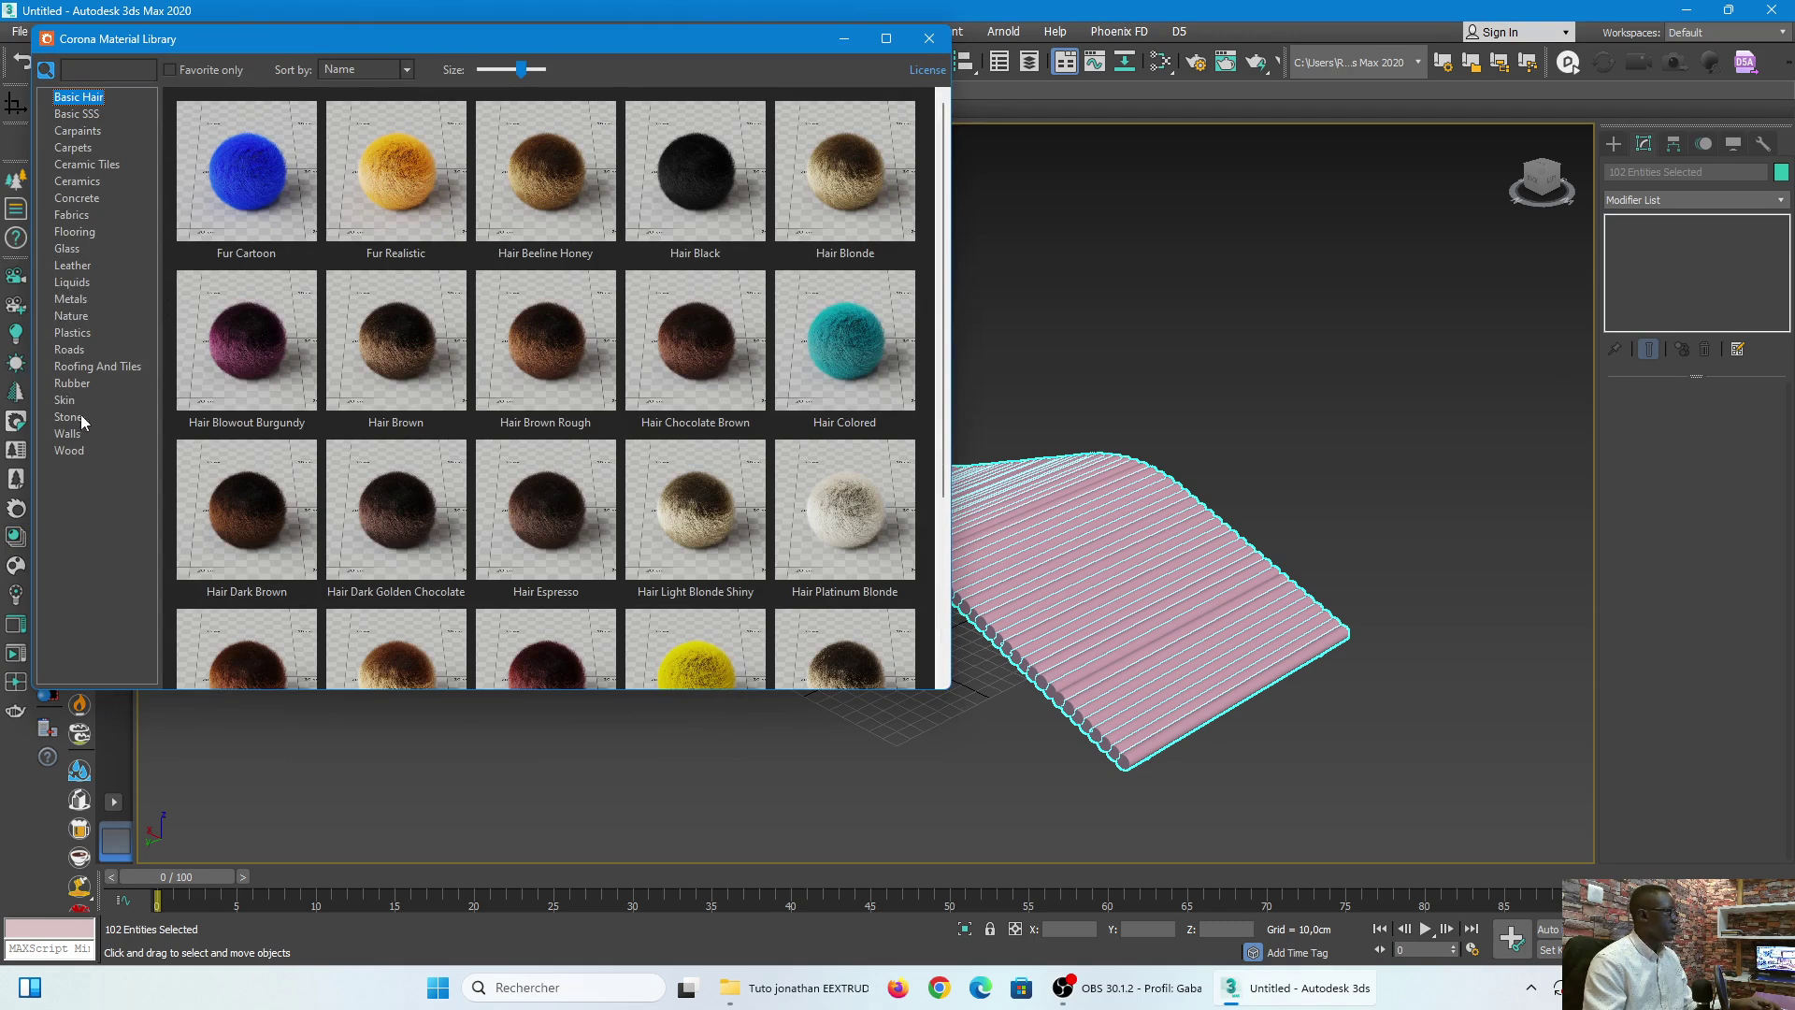
left_click(64, 448)
scroll(921, 346, "down", 2)
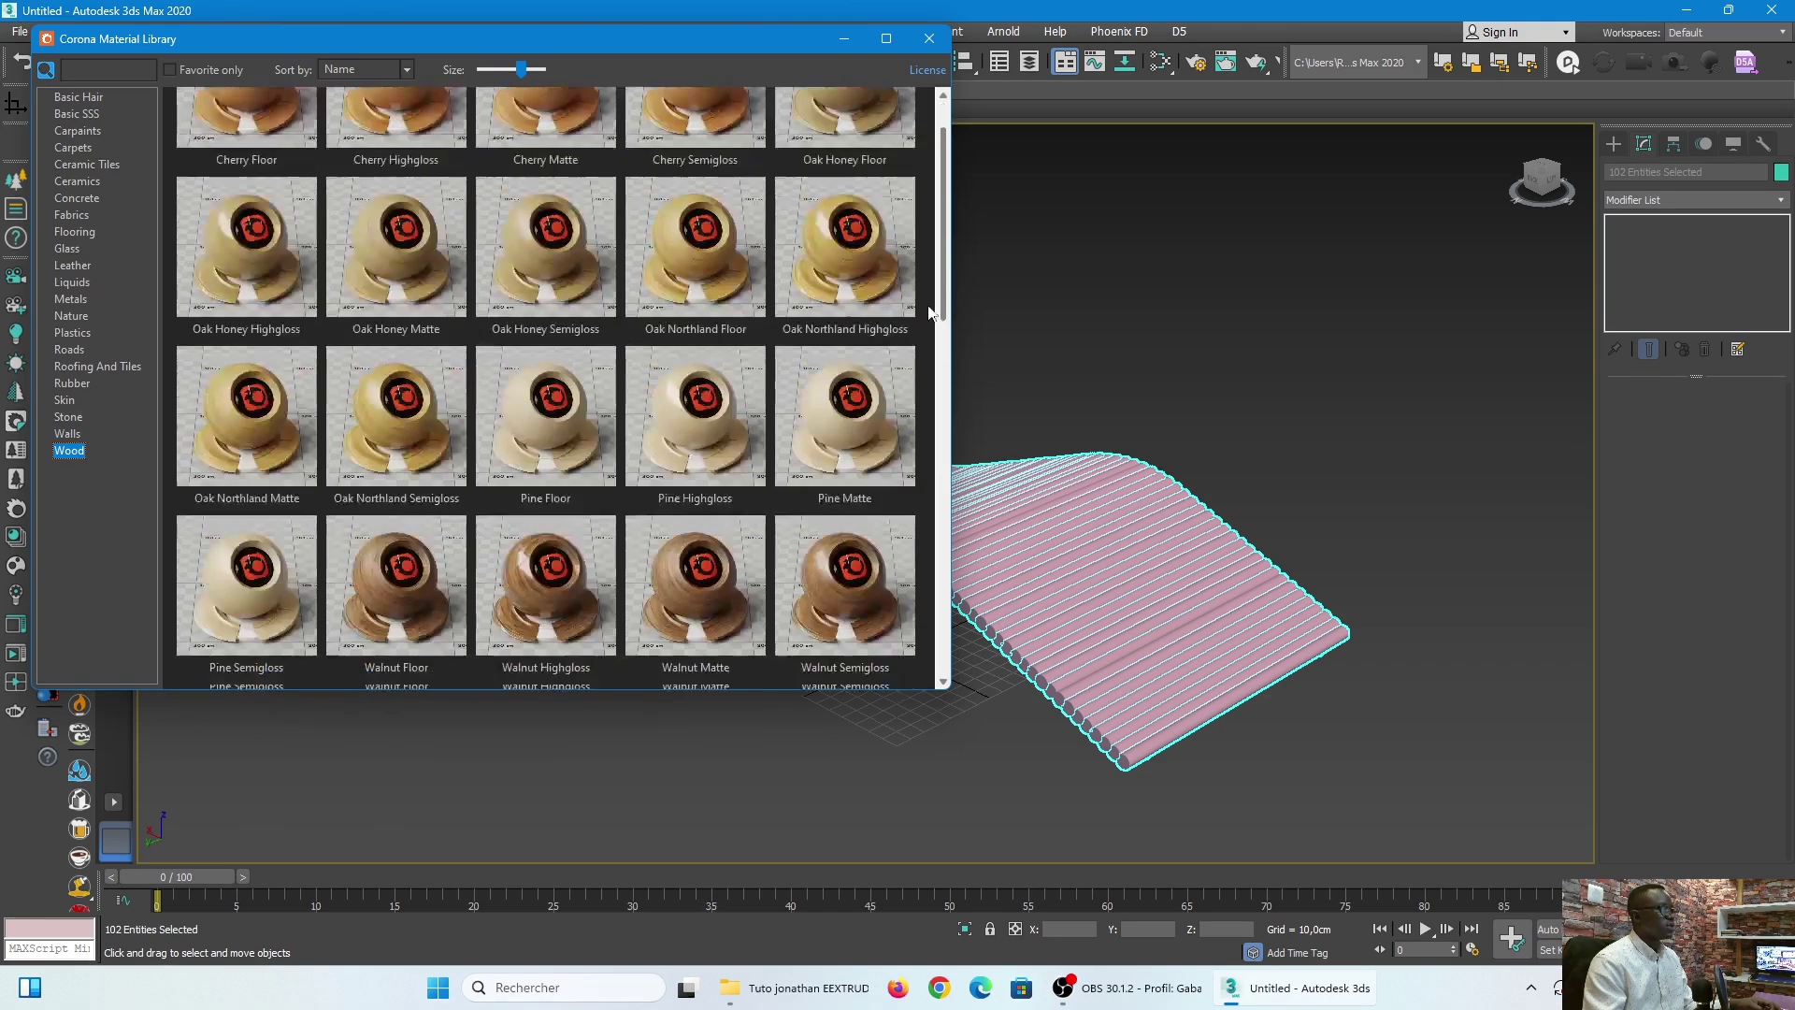
left_click_drag(938, 306, 938, 282)
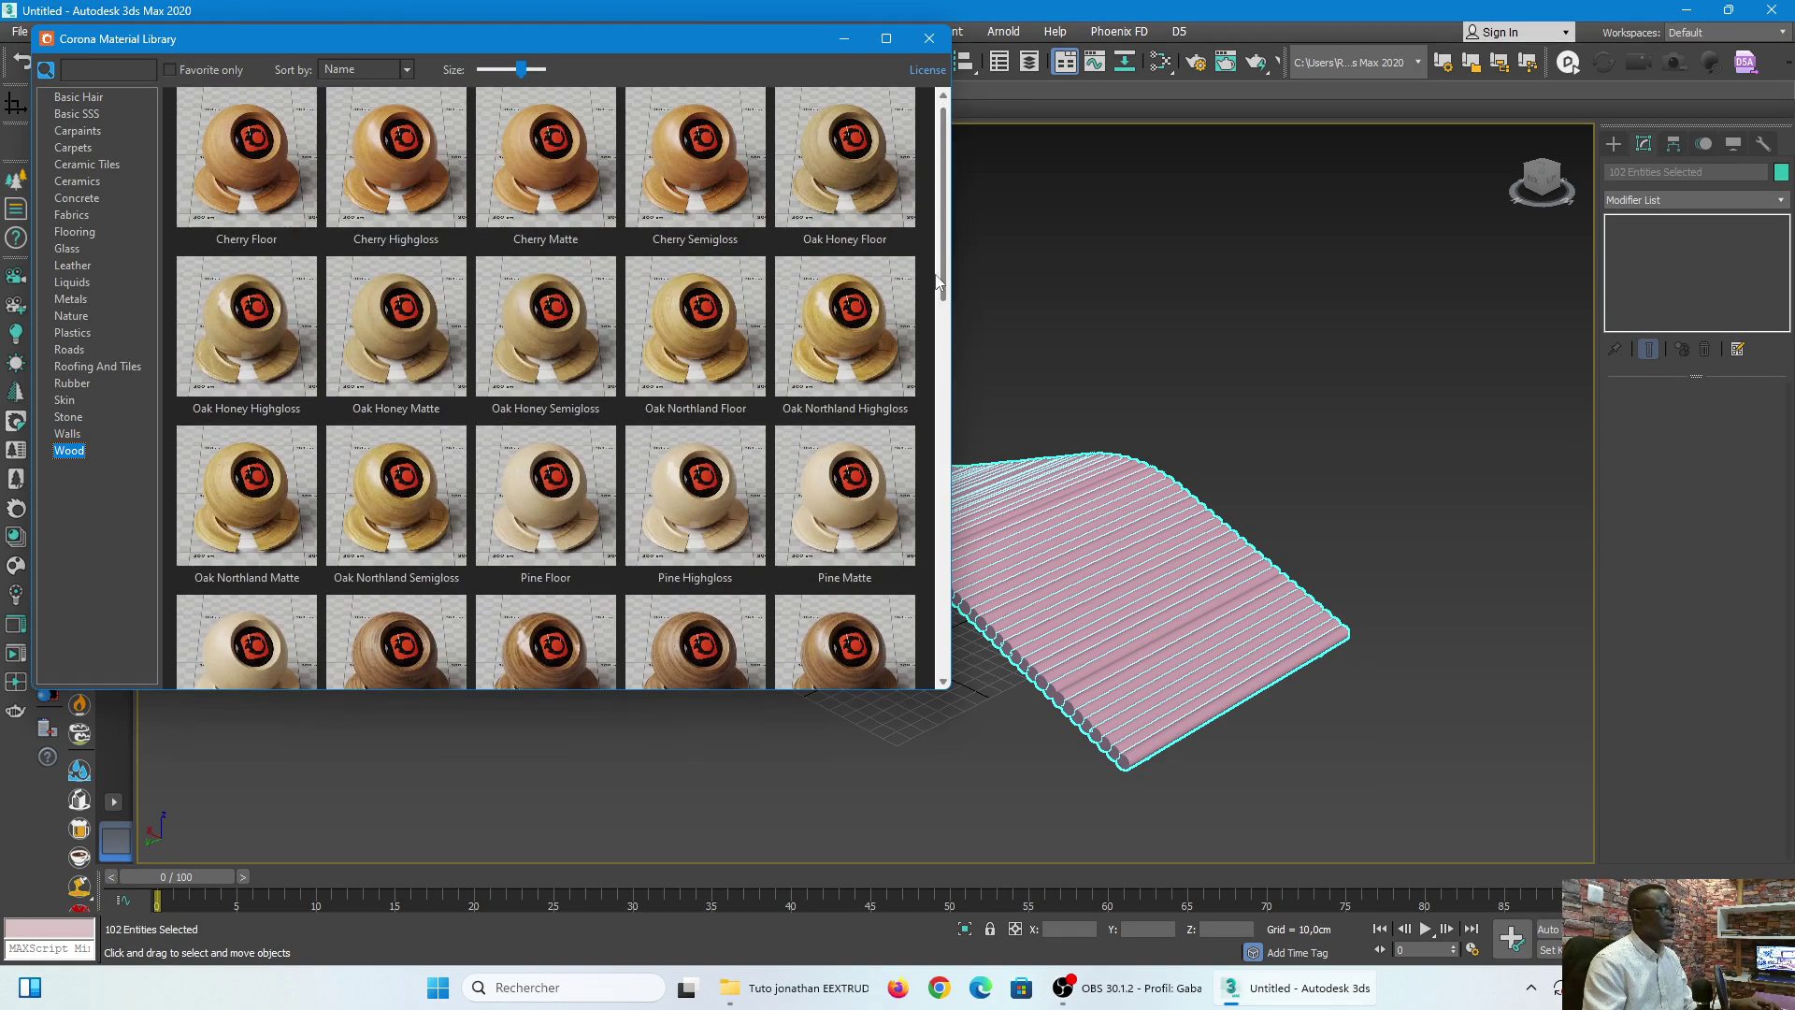
right_click(693, 153)
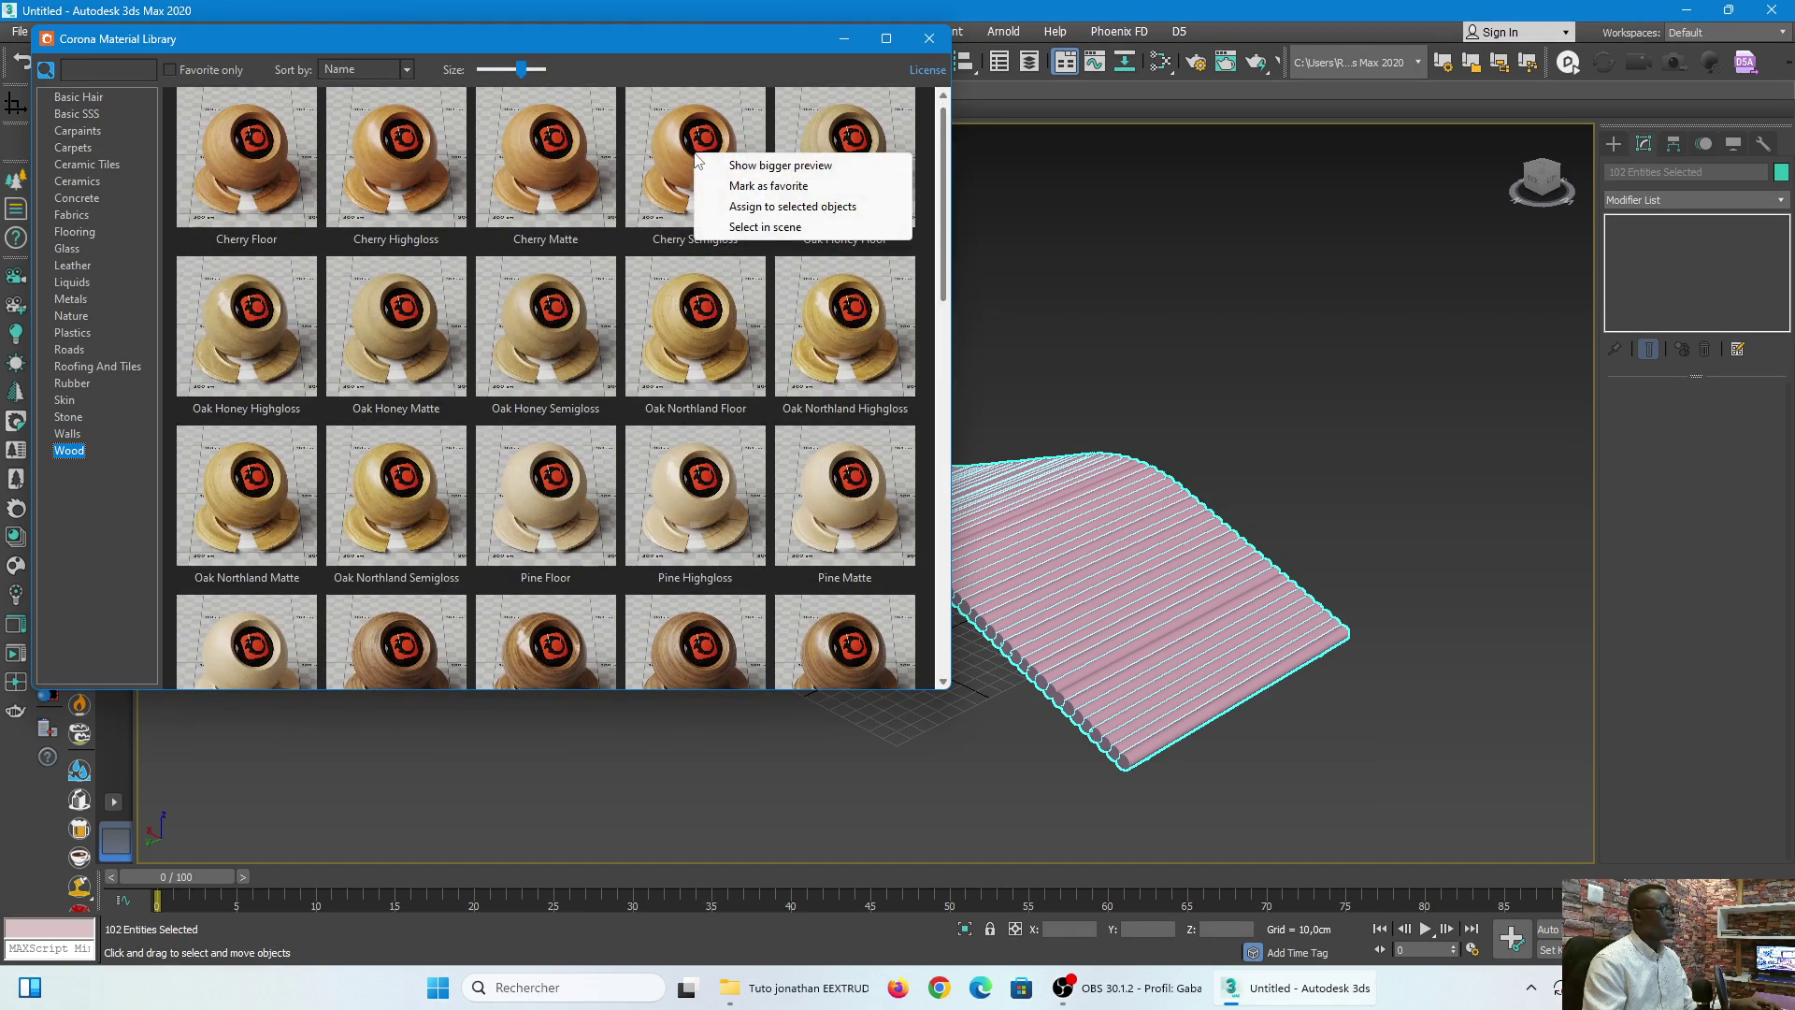
left_click(793, 206)
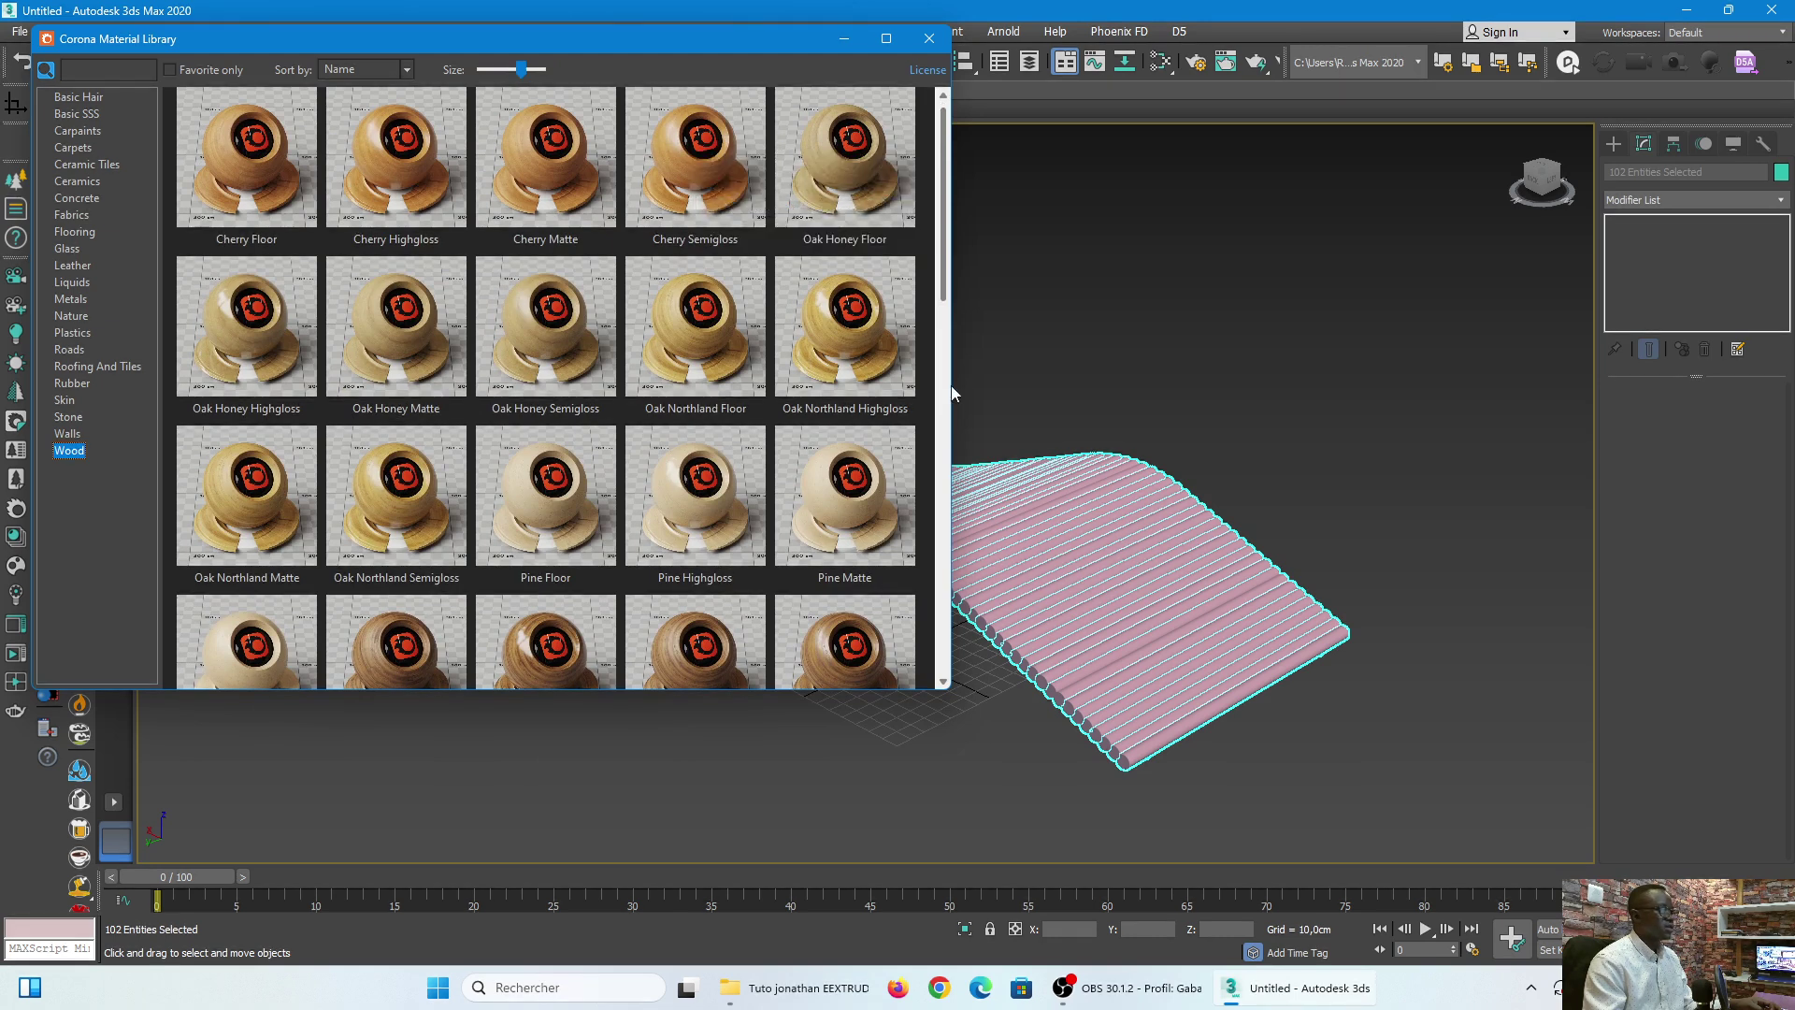
left_click(927, 40)
left_click(1293, 501)
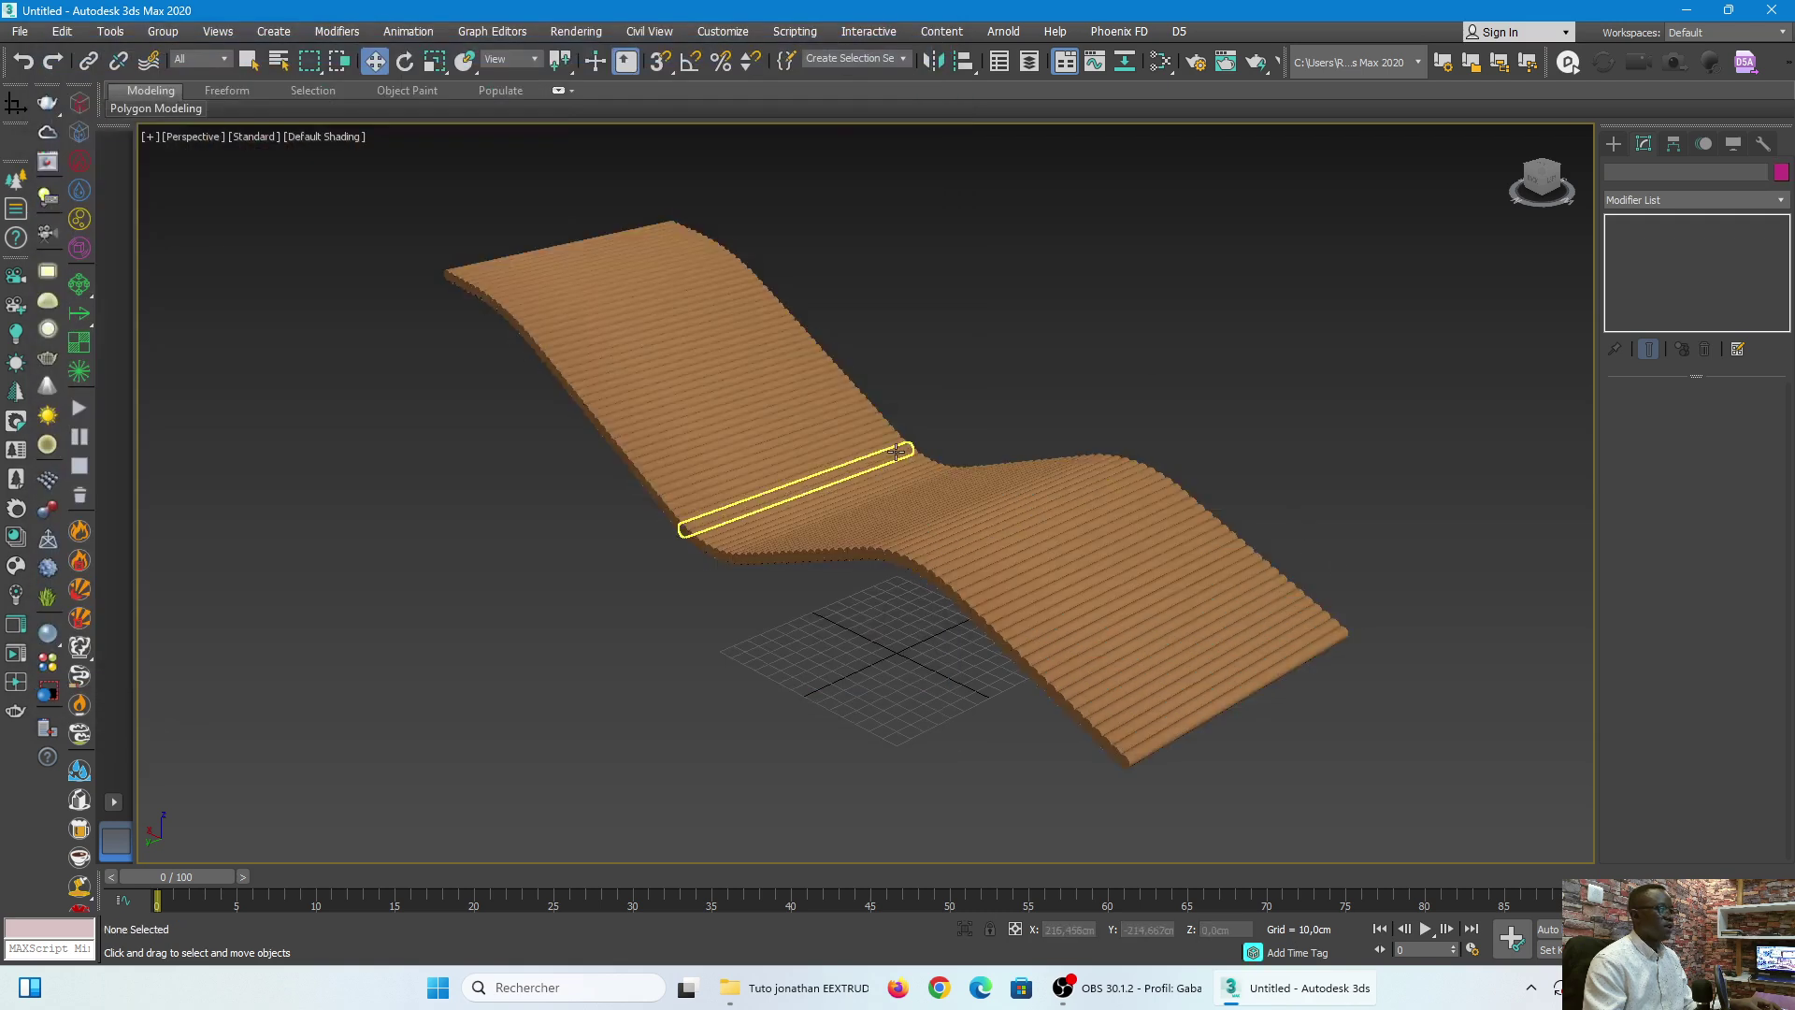
Step: Examine the wood material on the curved slatted surface up close and from the other side
scroll(895, 452, "up", 3)
scroll(906, 448, "down", 3)
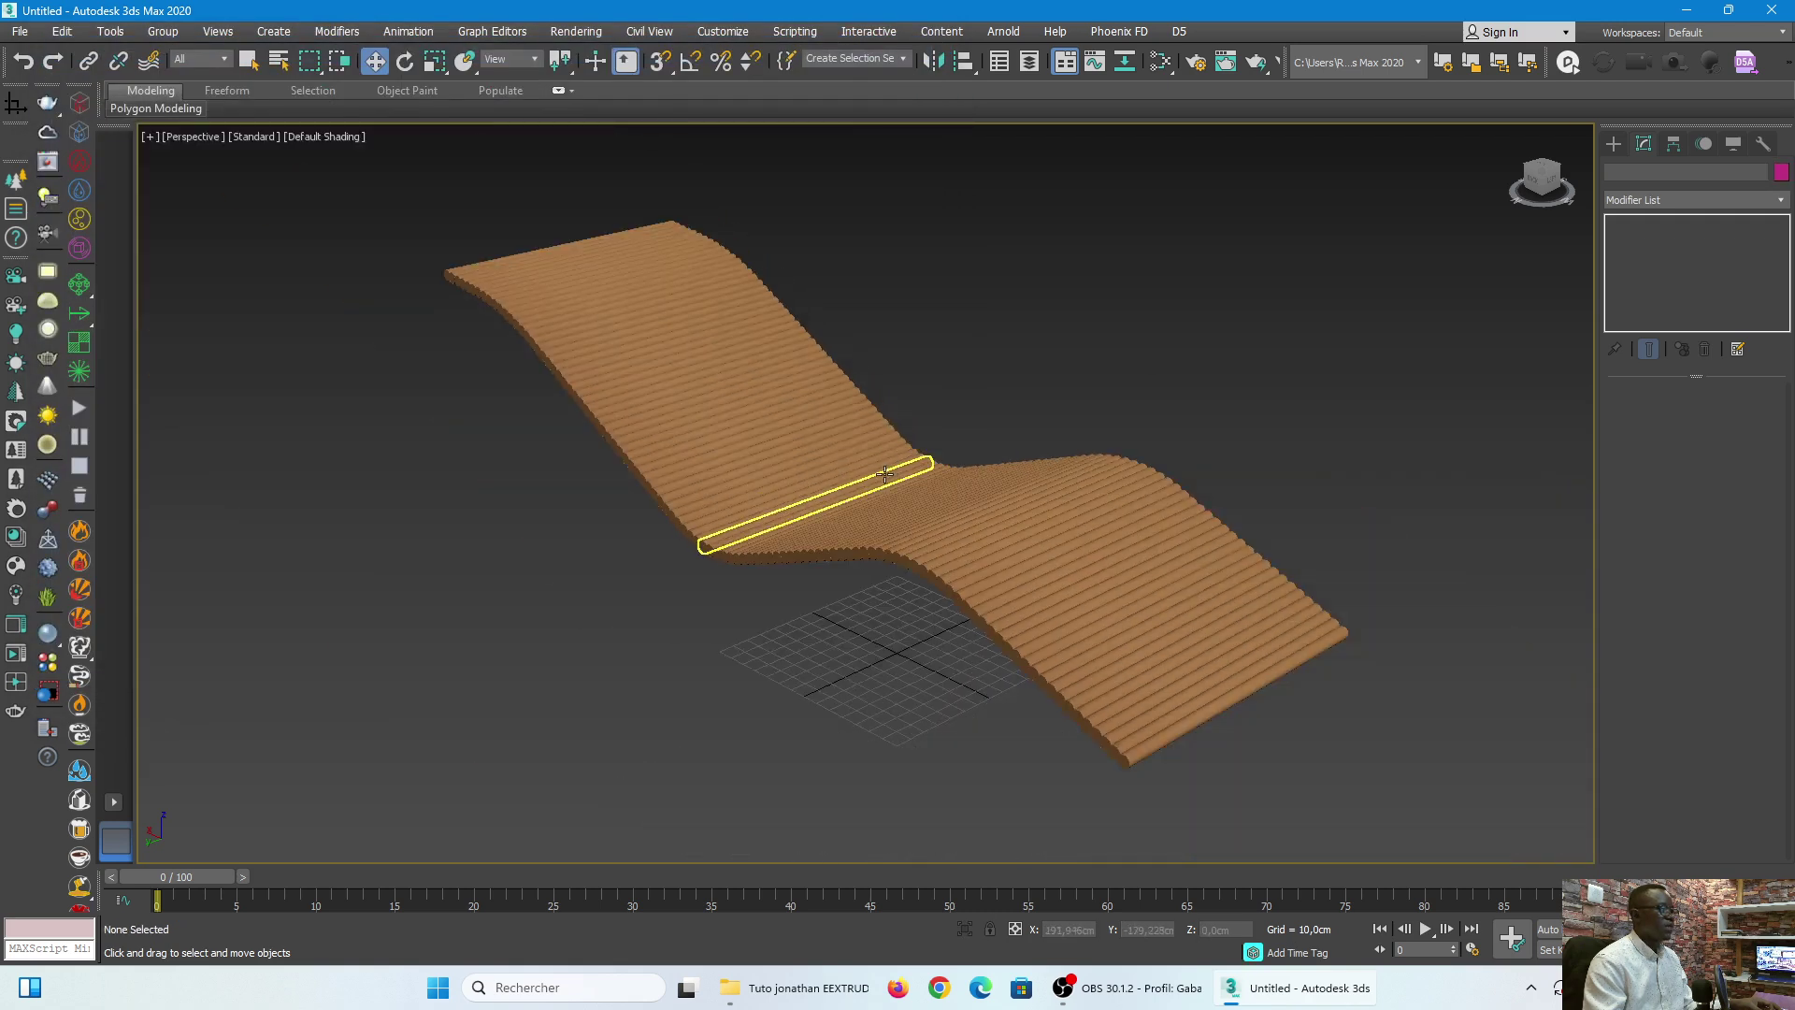
middle_click_drag(884, 474, 785, 474, "alt")
middle_click_drag(943, 432, 754, 435, "alt")
scroll(755, 435, "up", 2)
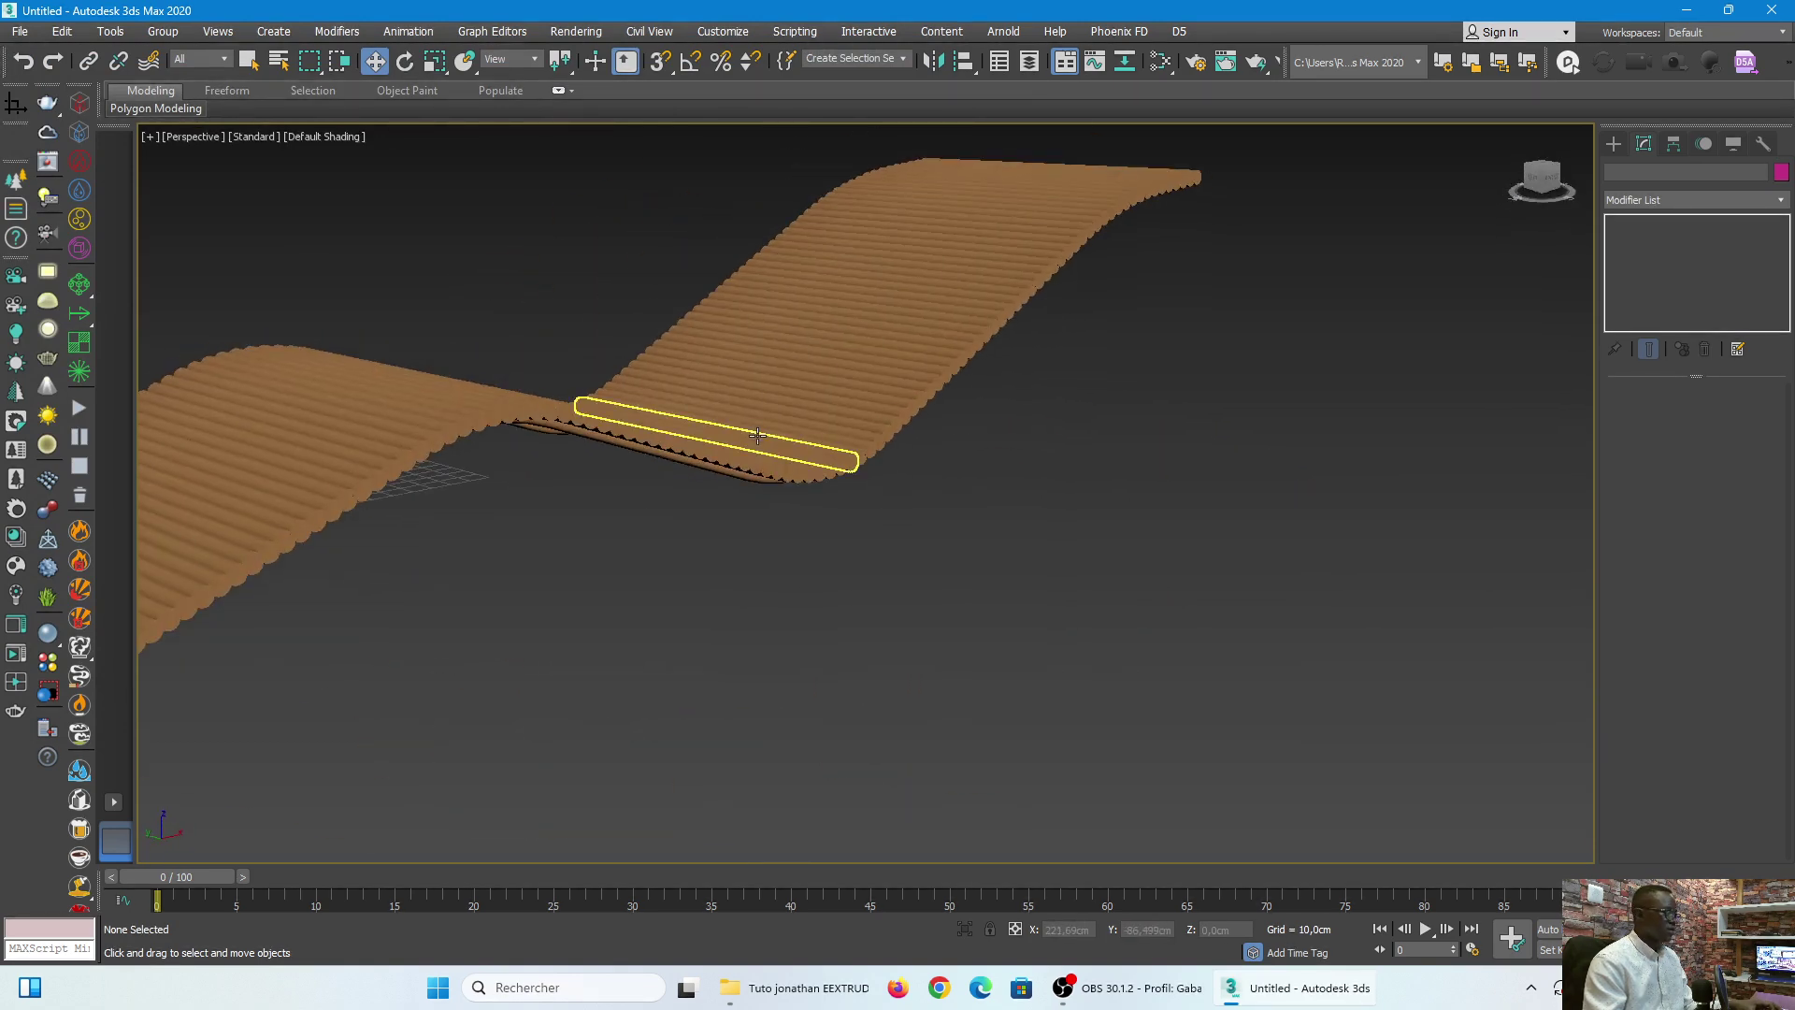
Step: In the Front view, draw an arched leg with the Line tool, peaking under the lower hump and ending at ground level
key("alt+w")
key("alt+w")
scroll(1200, 451, "down", 5)
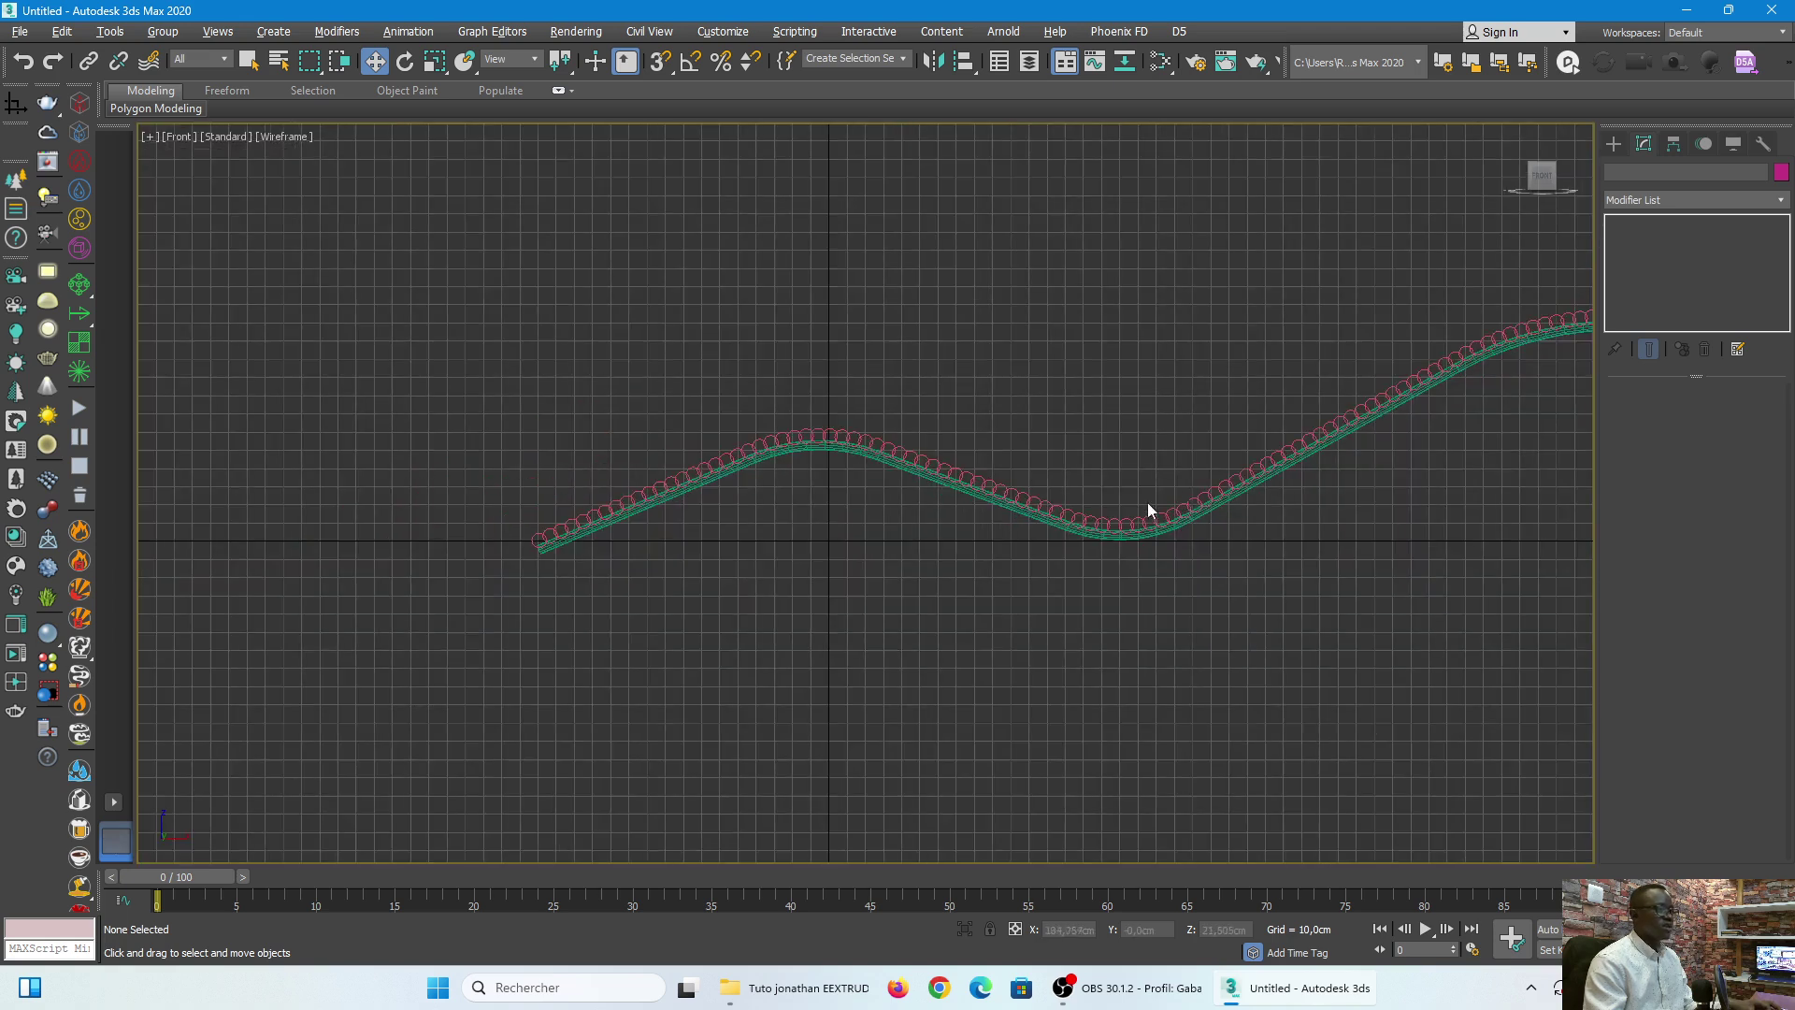
middle_click_drag(841, 509, 970, 508)
left_click(1611, 145)
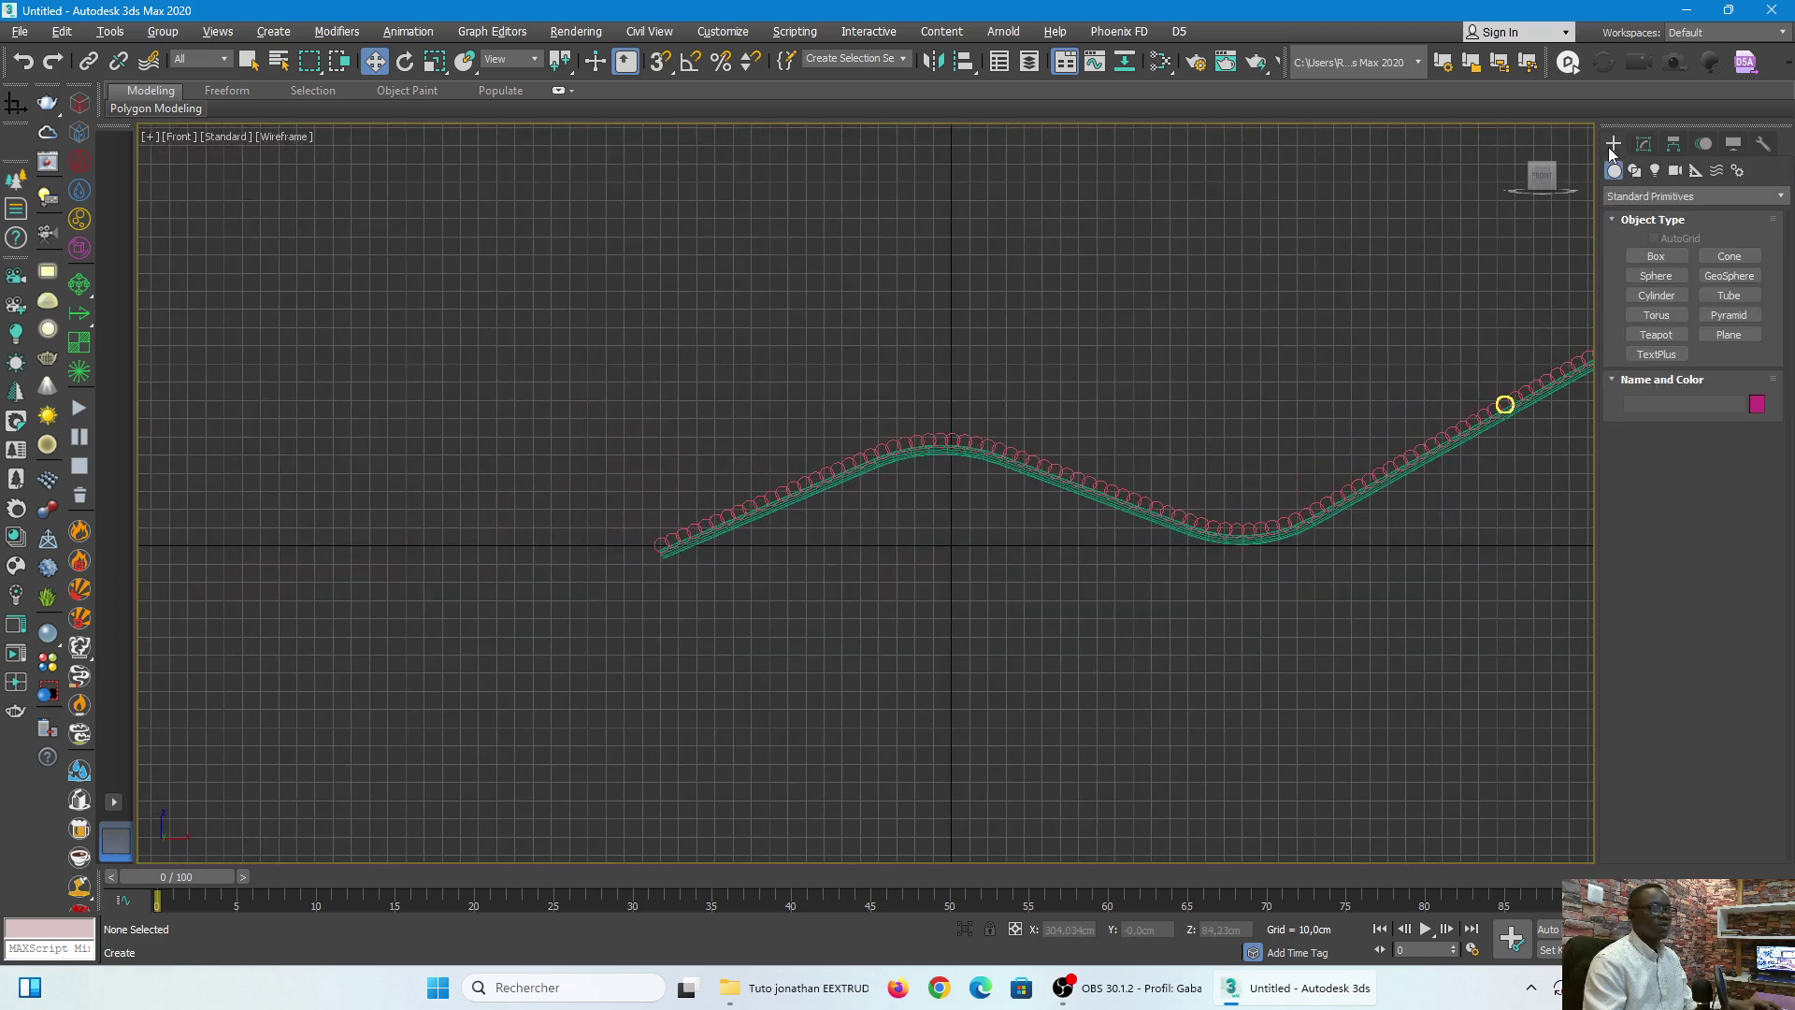
left_click(1636, 171)
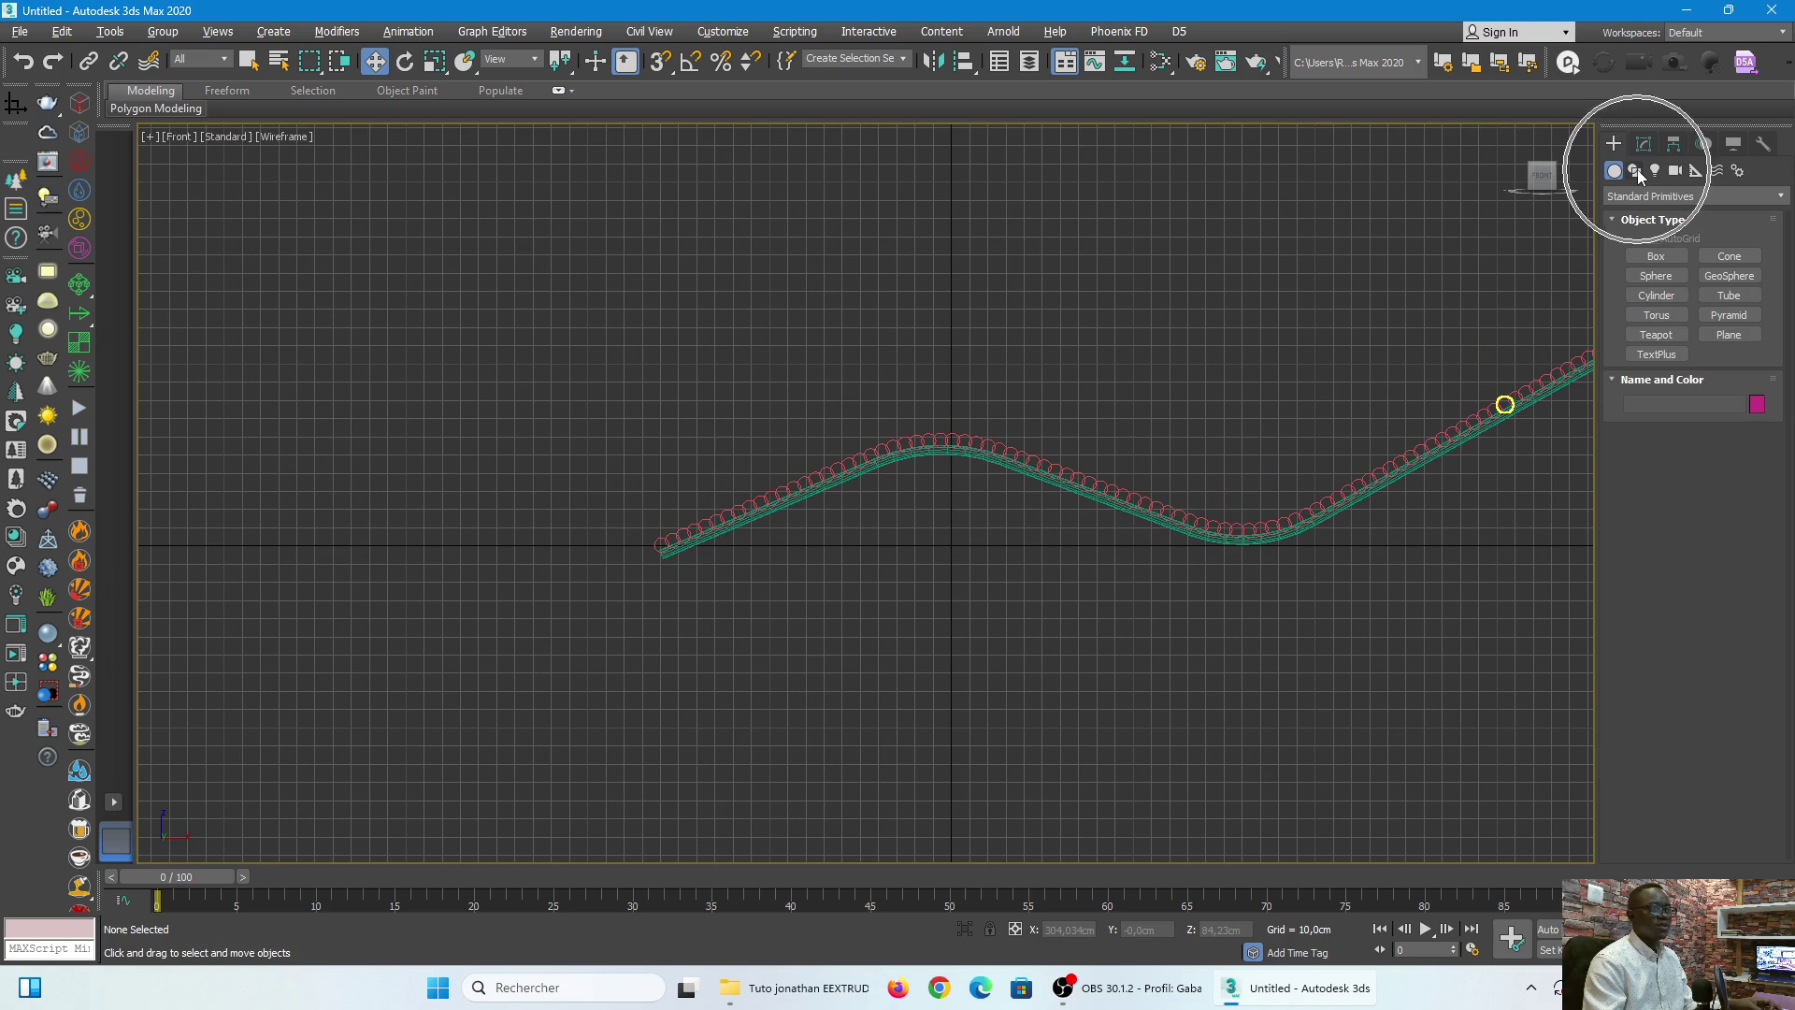
left_click(1650, 272)
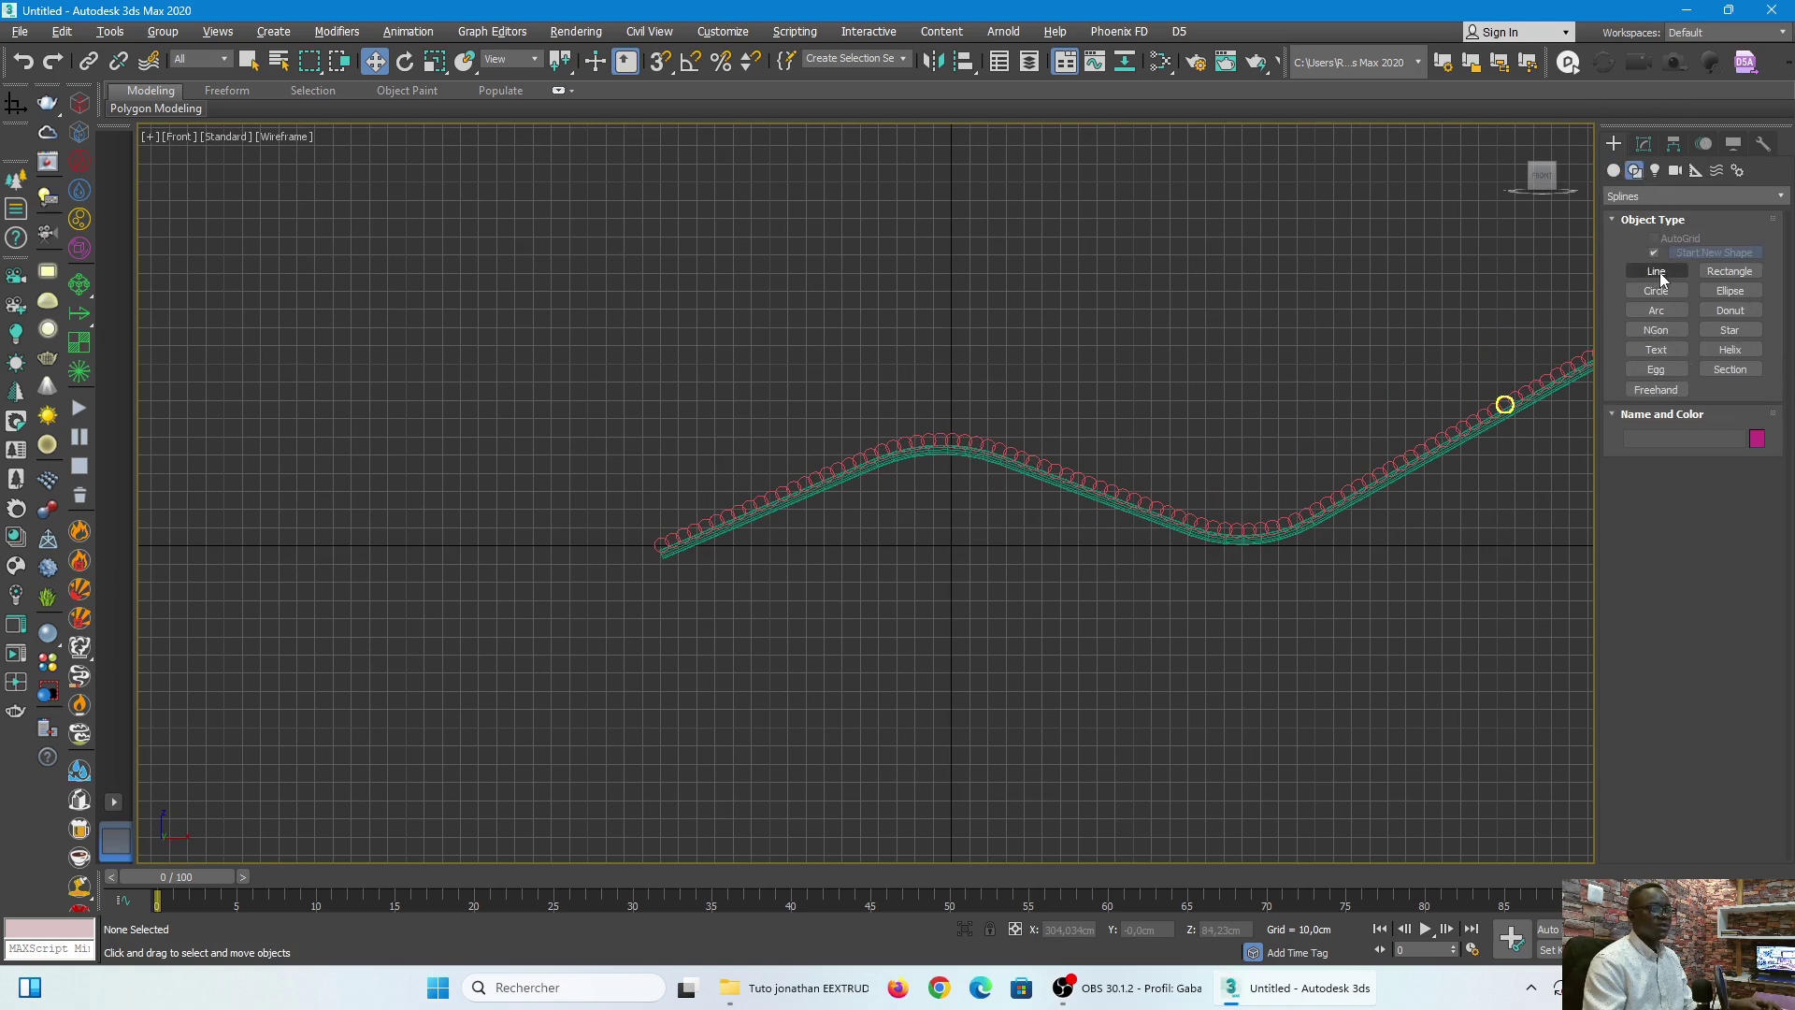
scroll(914, 521, "up", 2)
left_click(1655, 272)
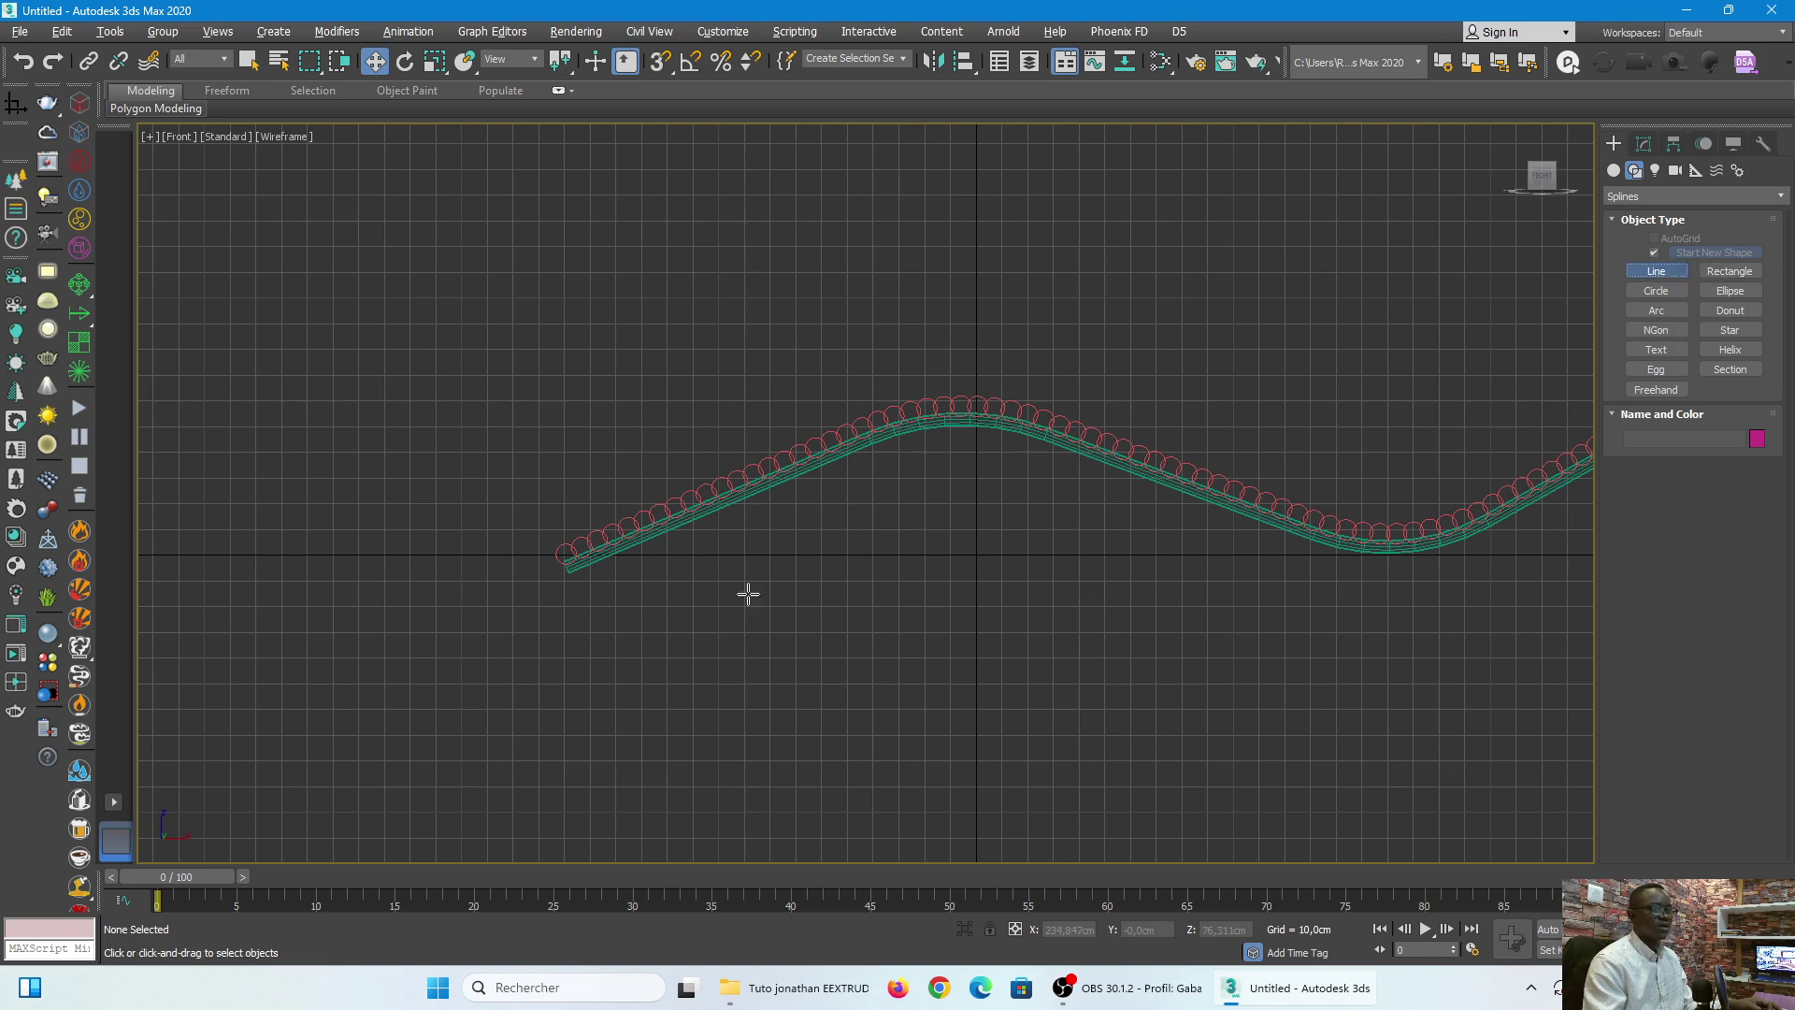
left_click(857, 556)
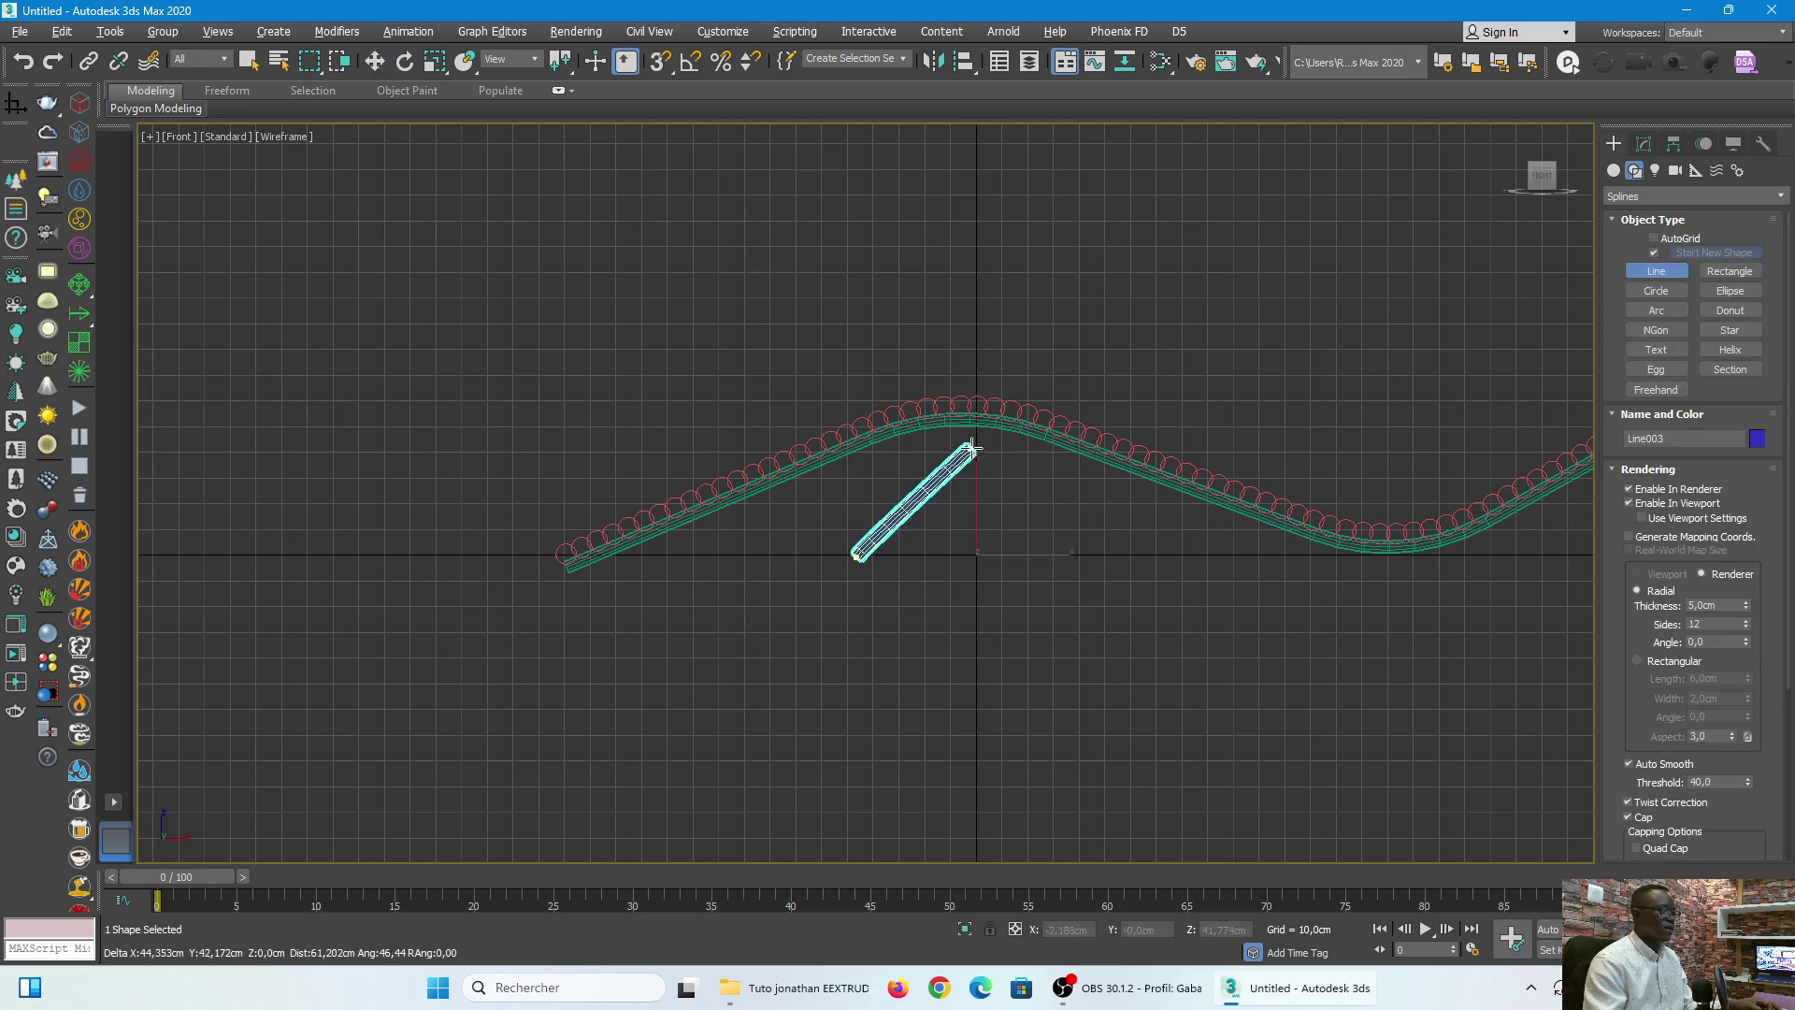
left_click(972, 423)
left_click_drag(995, 433, 1042, 487)
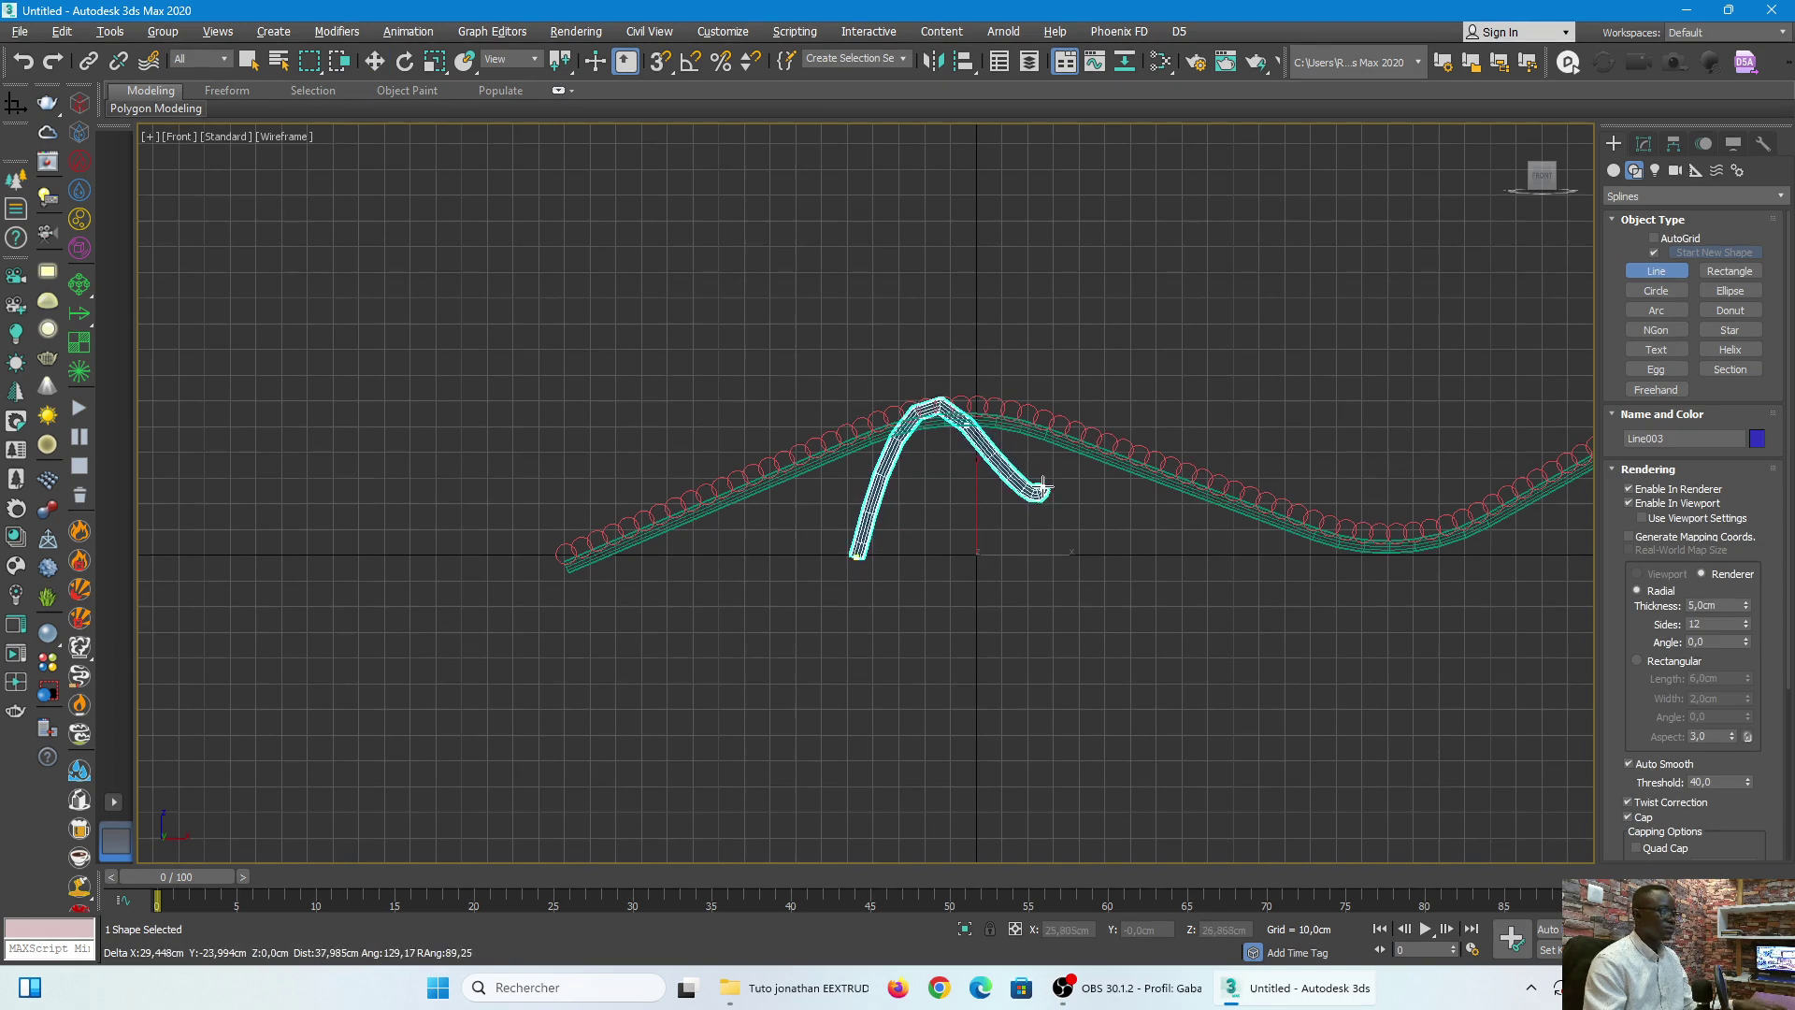
left_click(1037, 561)
right_click(977, 515)
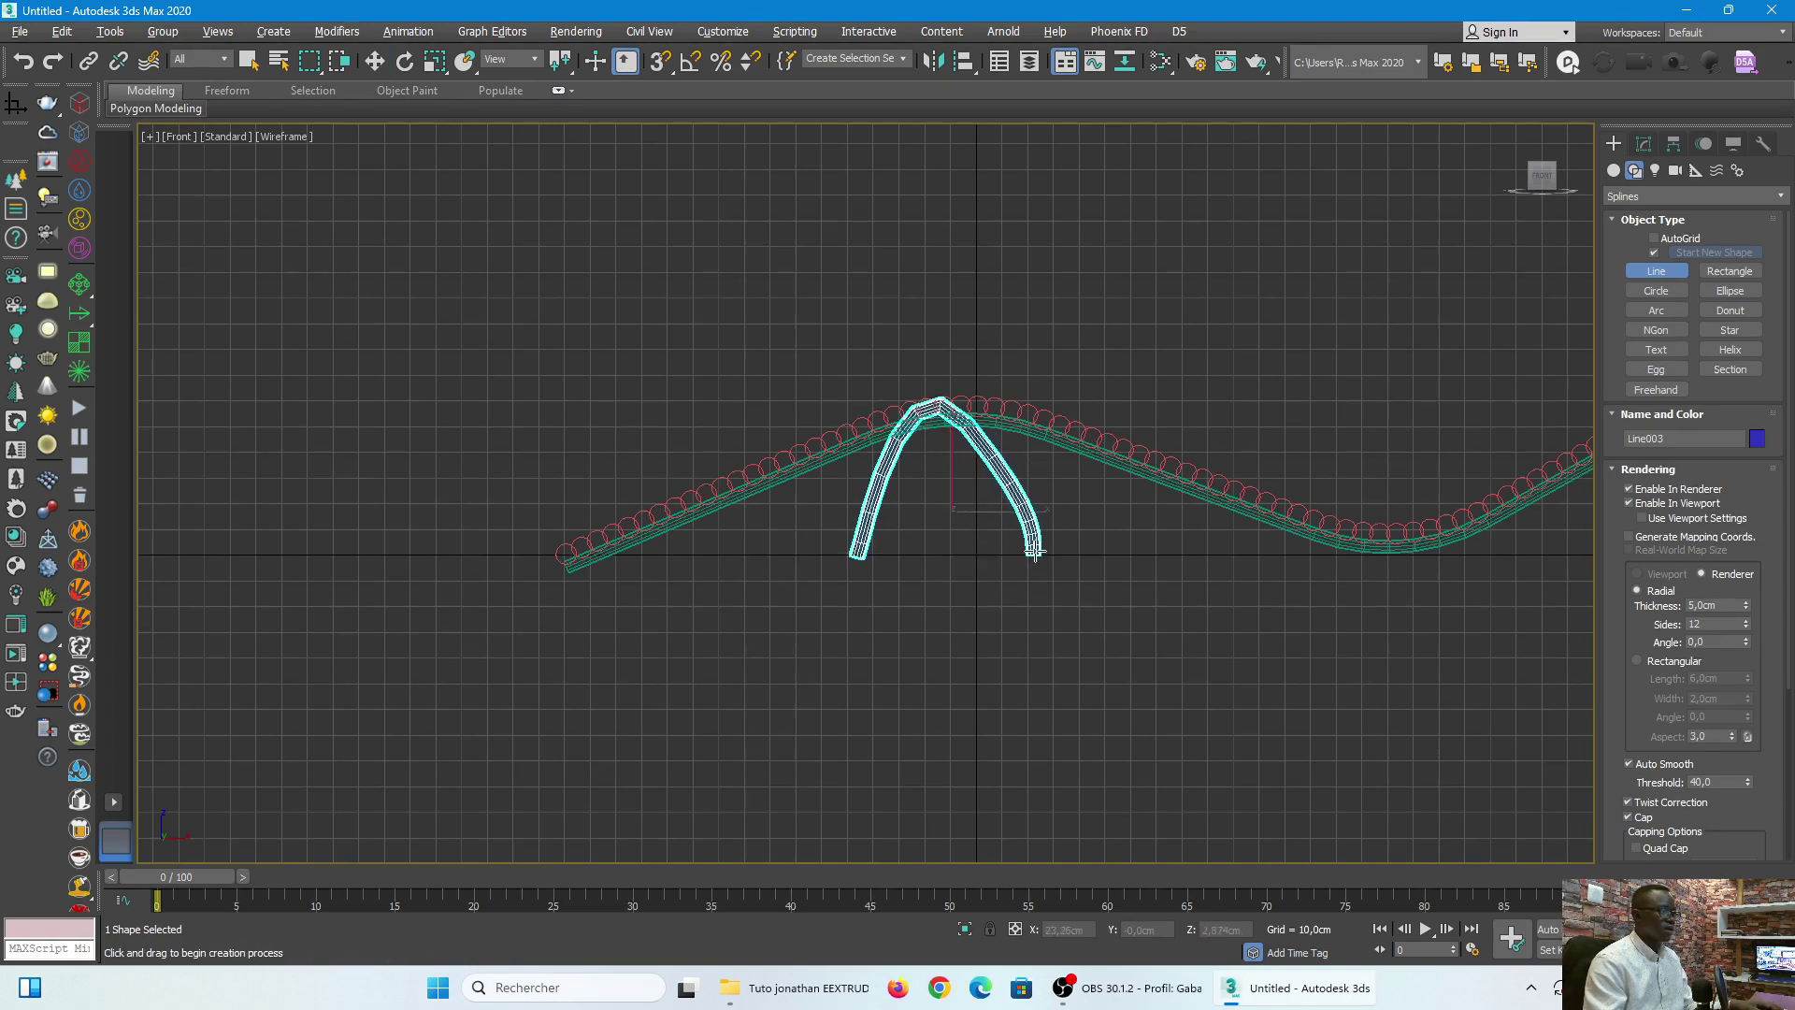
Step: Draw an inverted V-shaped leg line under the raised backrest, with its peak at the rail and both feet near ground level
scroll(715, 598, "down", 3)
middle_click_drag(1244, 528, 999, 561)
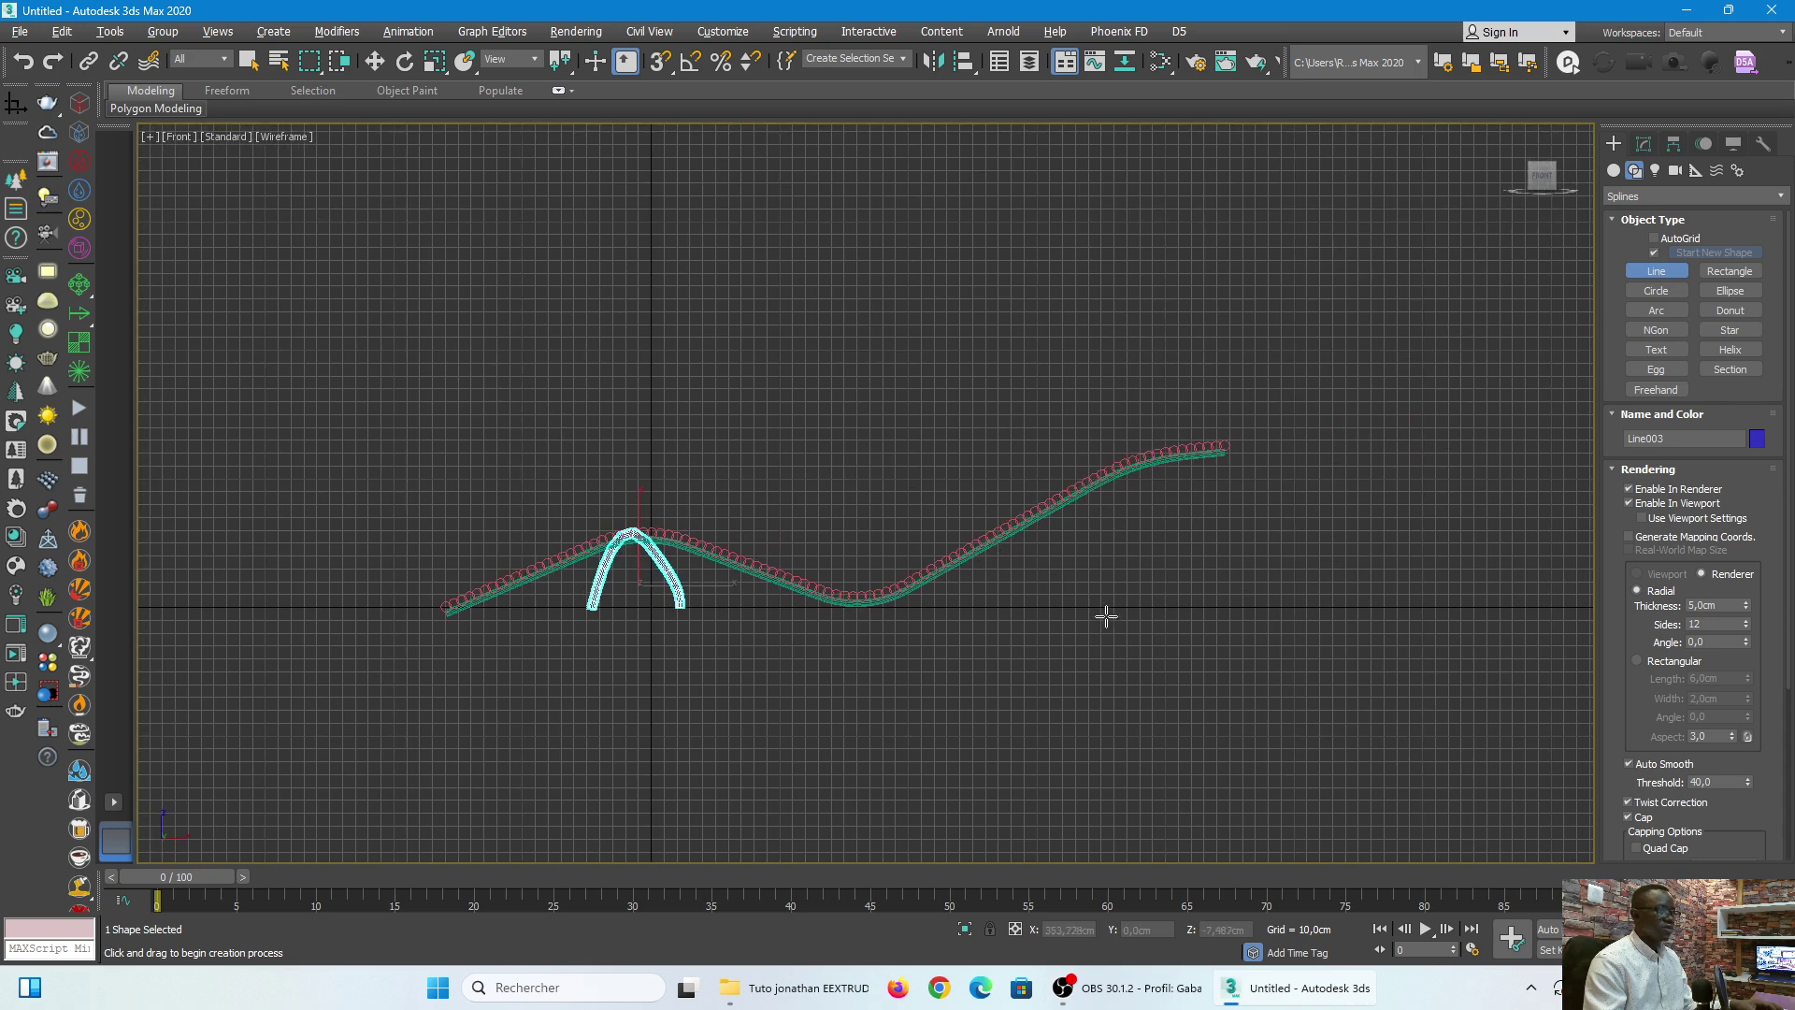
left_click(1071, 605)
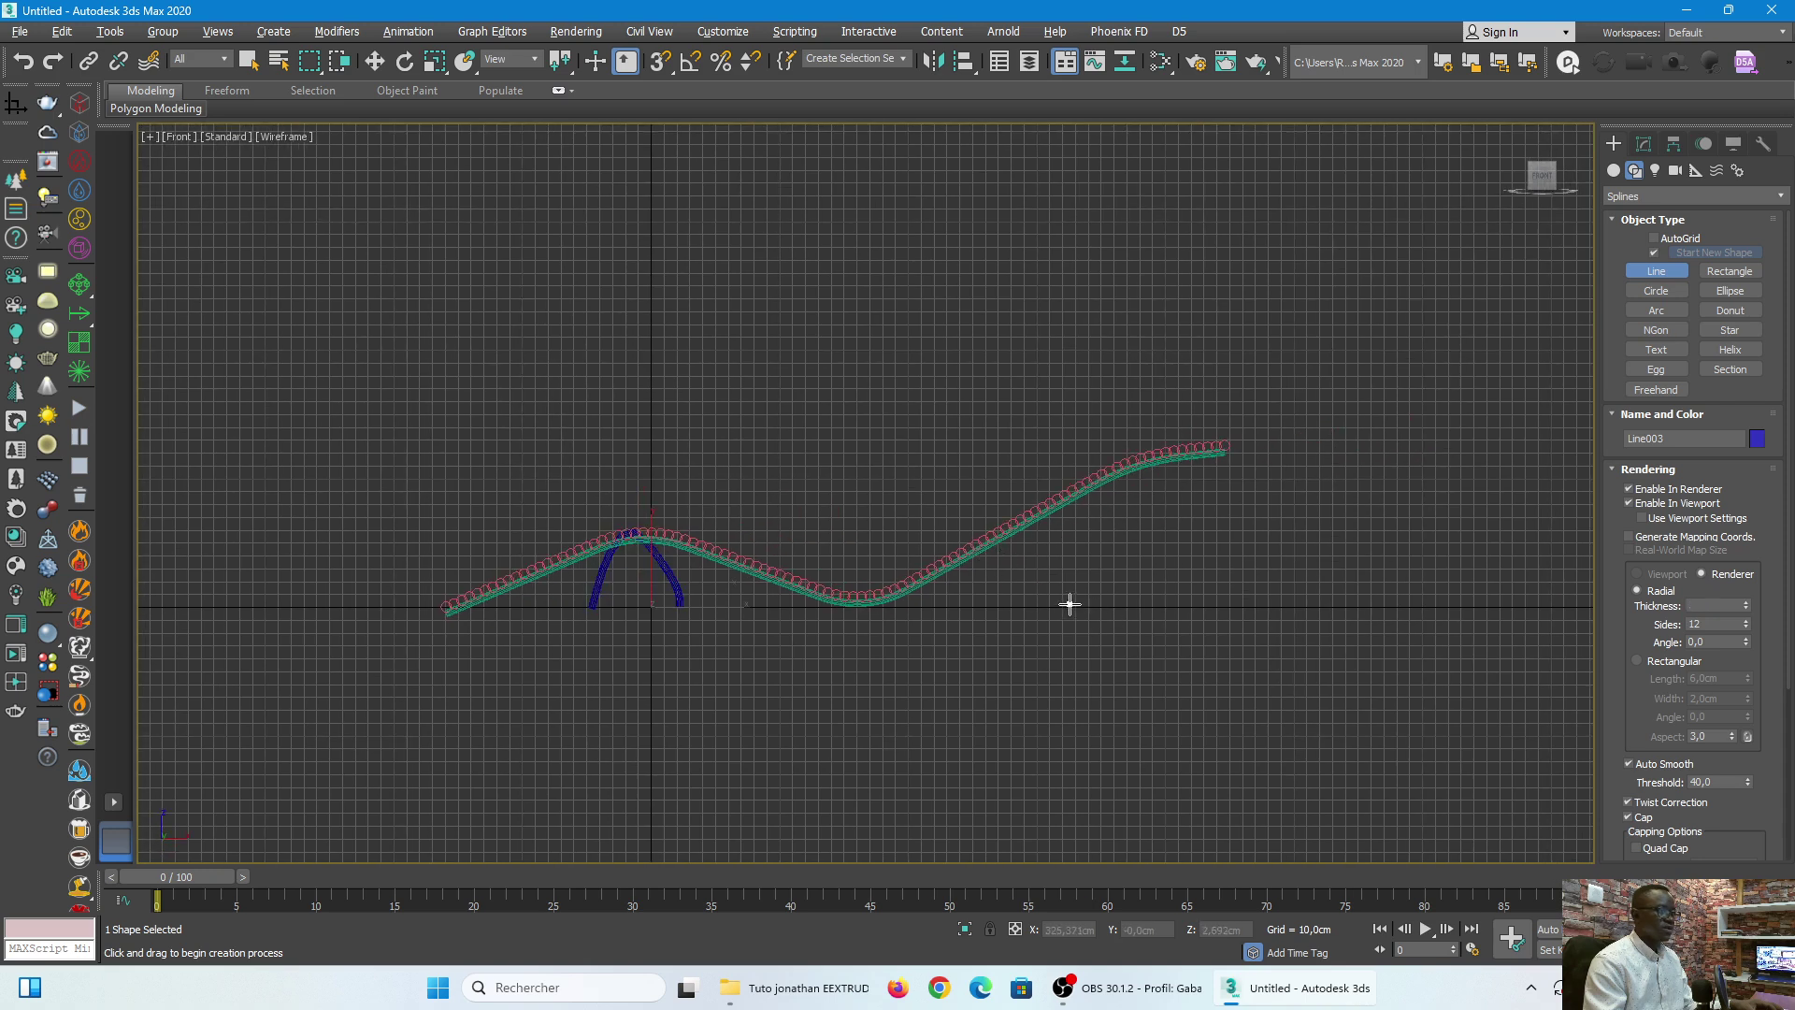
left_click(1122, 474)
left_click(1198, 609)
right_click(1238, 586)
right_click(1237, 606)
Step: Move the arched leg about 10 cm along X toward the backrest and about 7 cm down, centring it beneath the hump
key("alt+w")
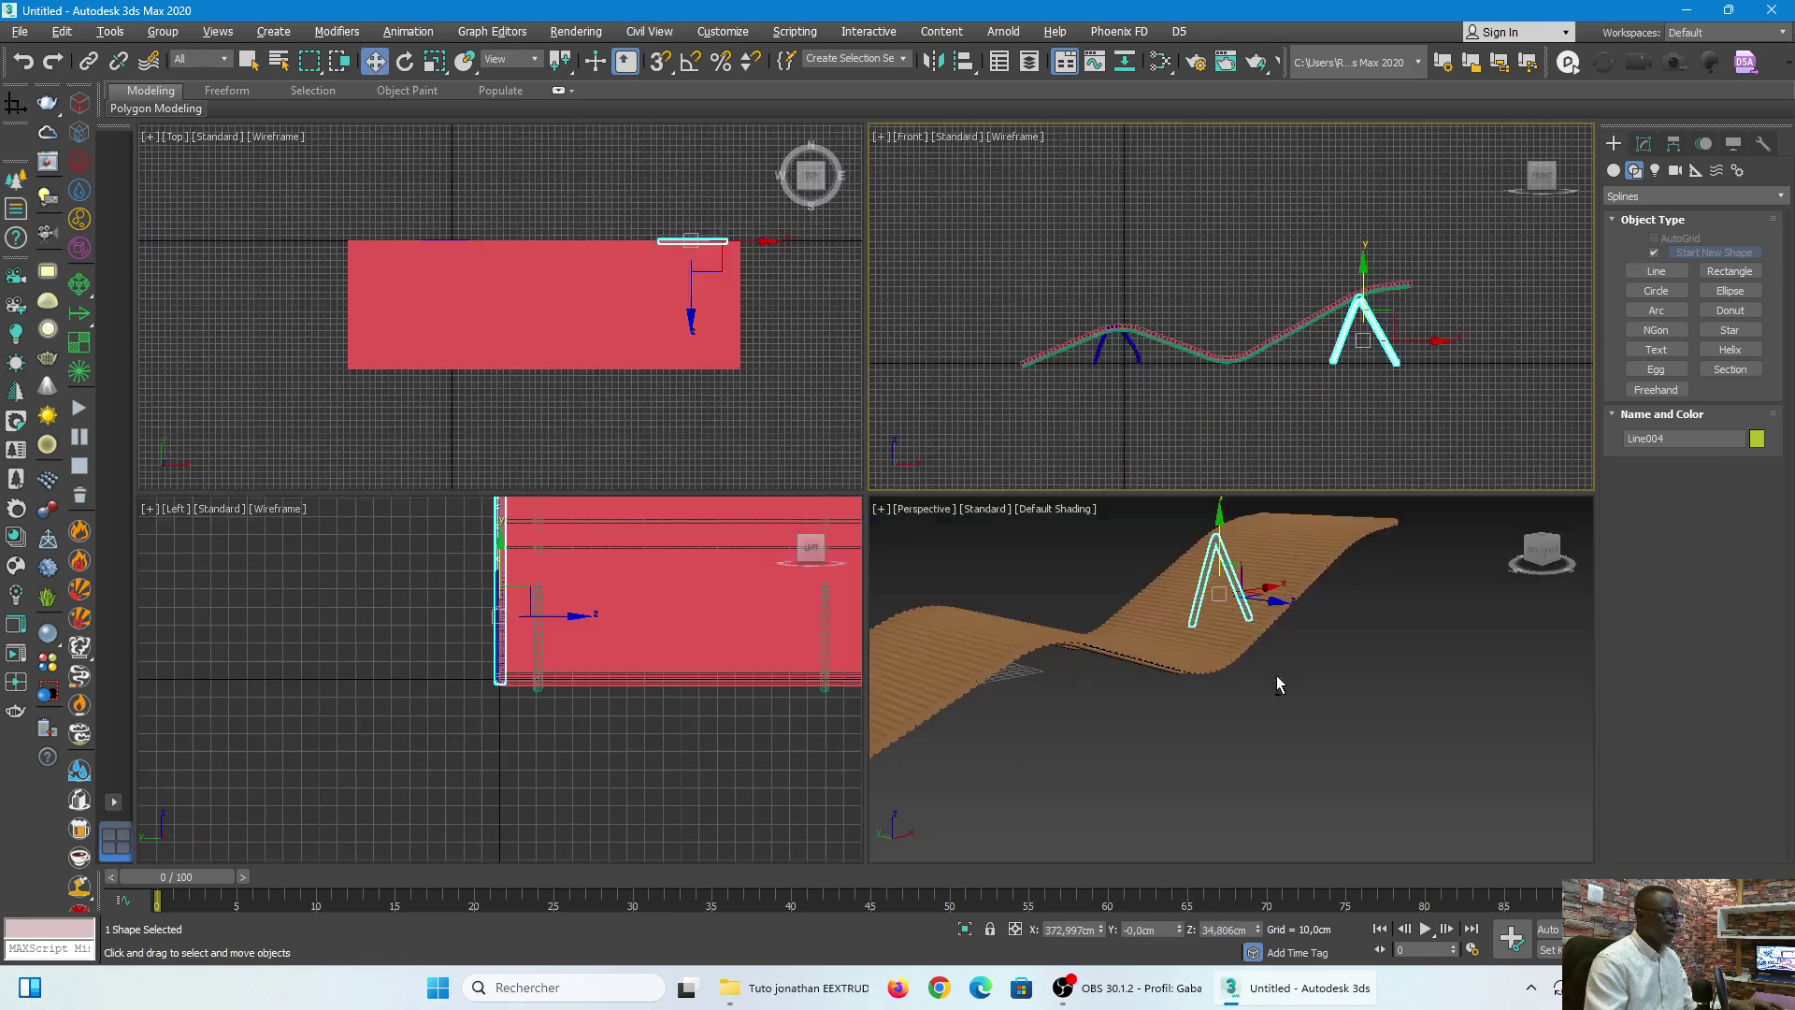
key("alt+w")
key("alt+w")
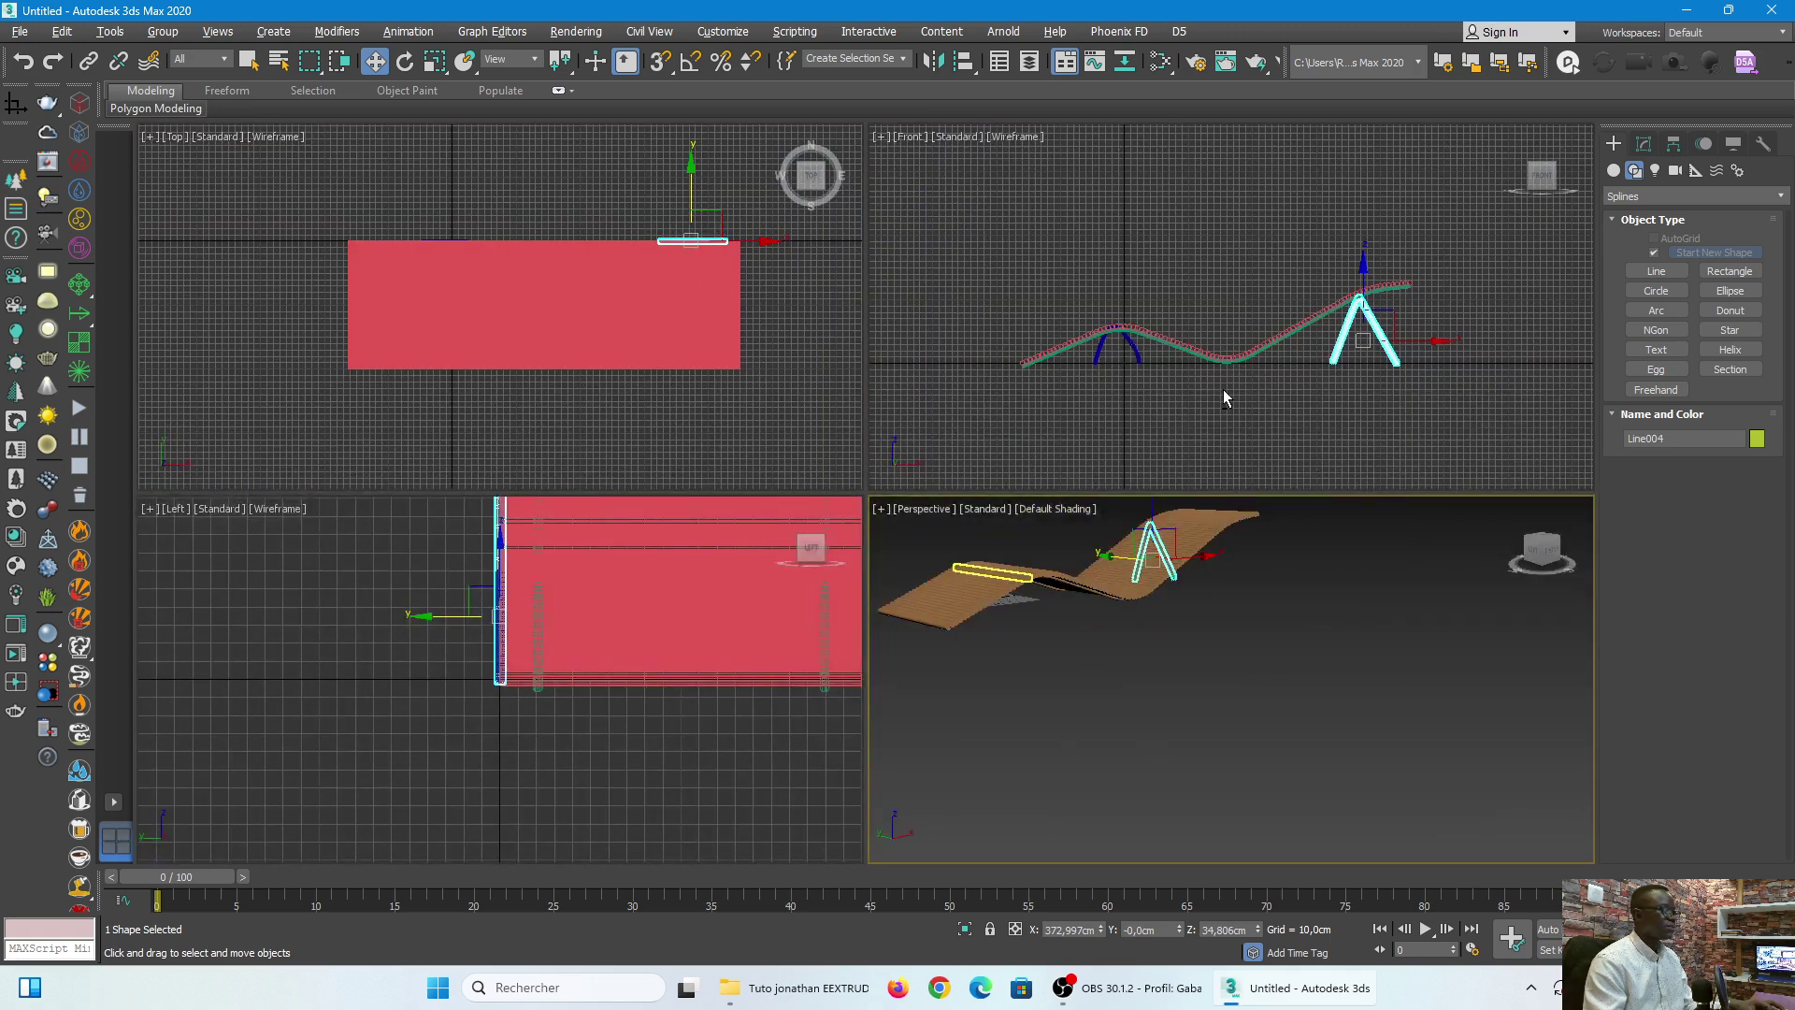
key("alt+w")
left_click(651, 584, "ctrl")
left_click(624, 562)
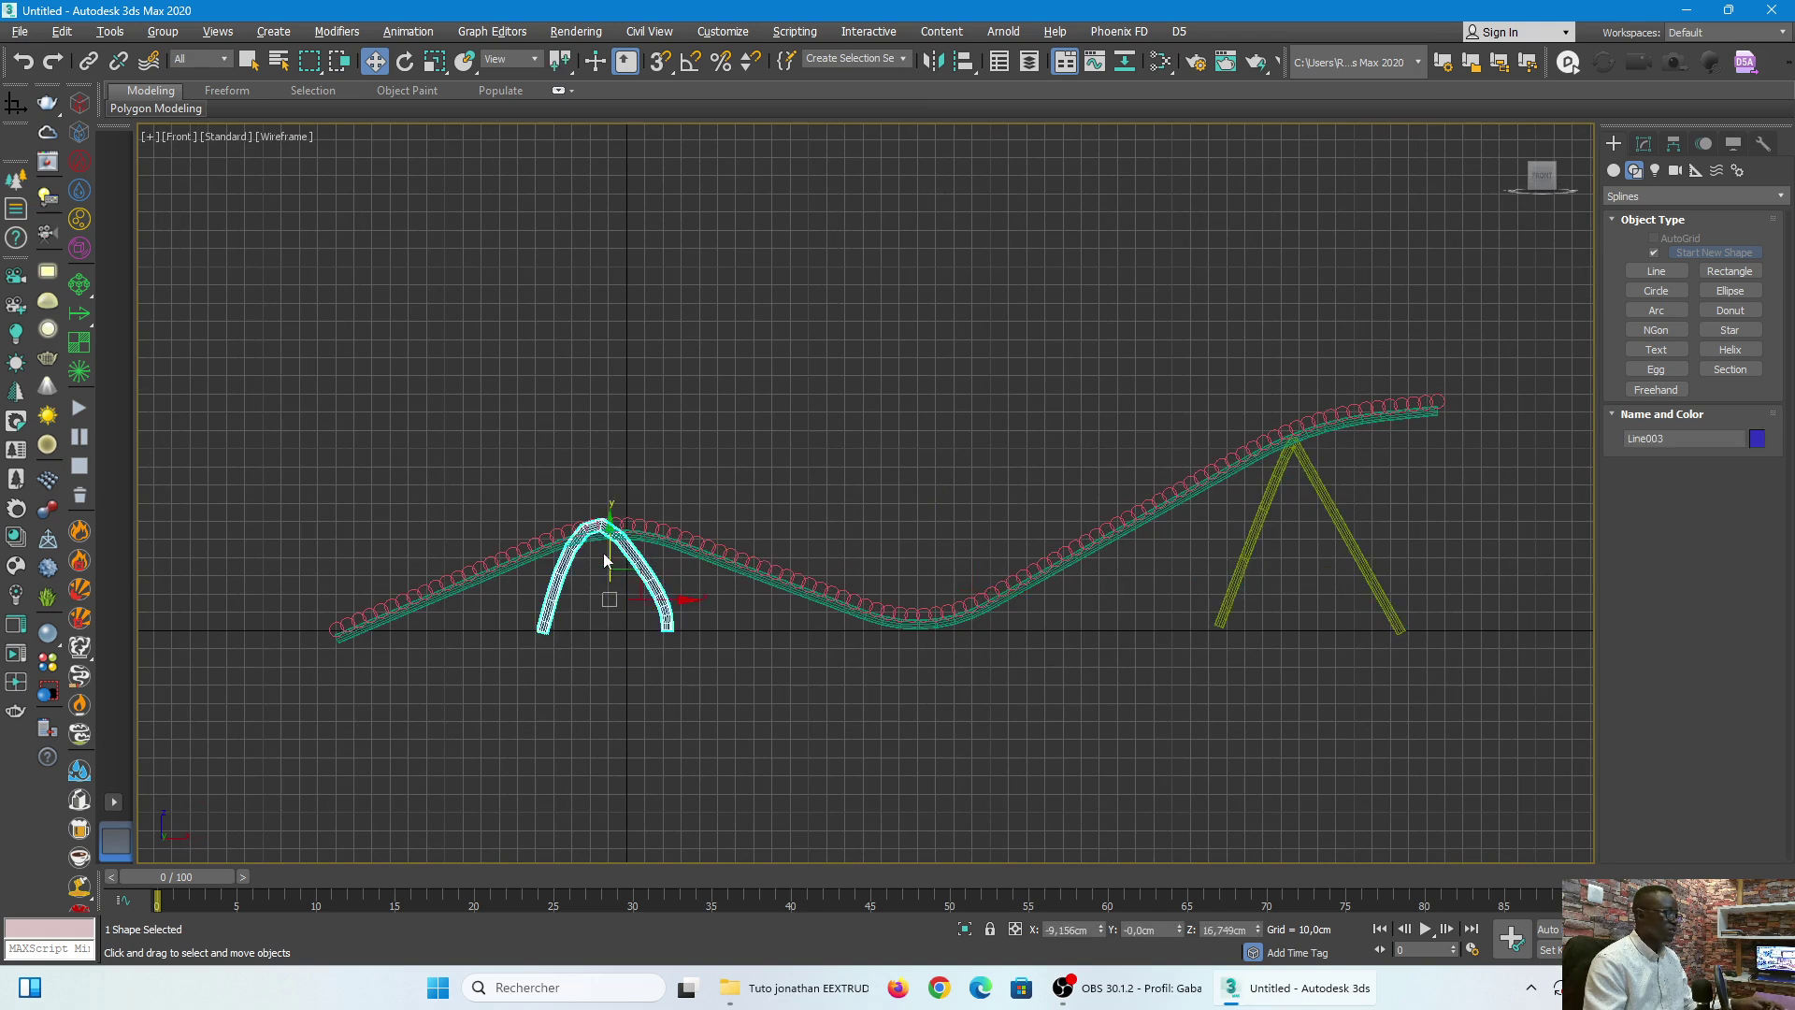
left_click_drag(625, 576, 640, 580)
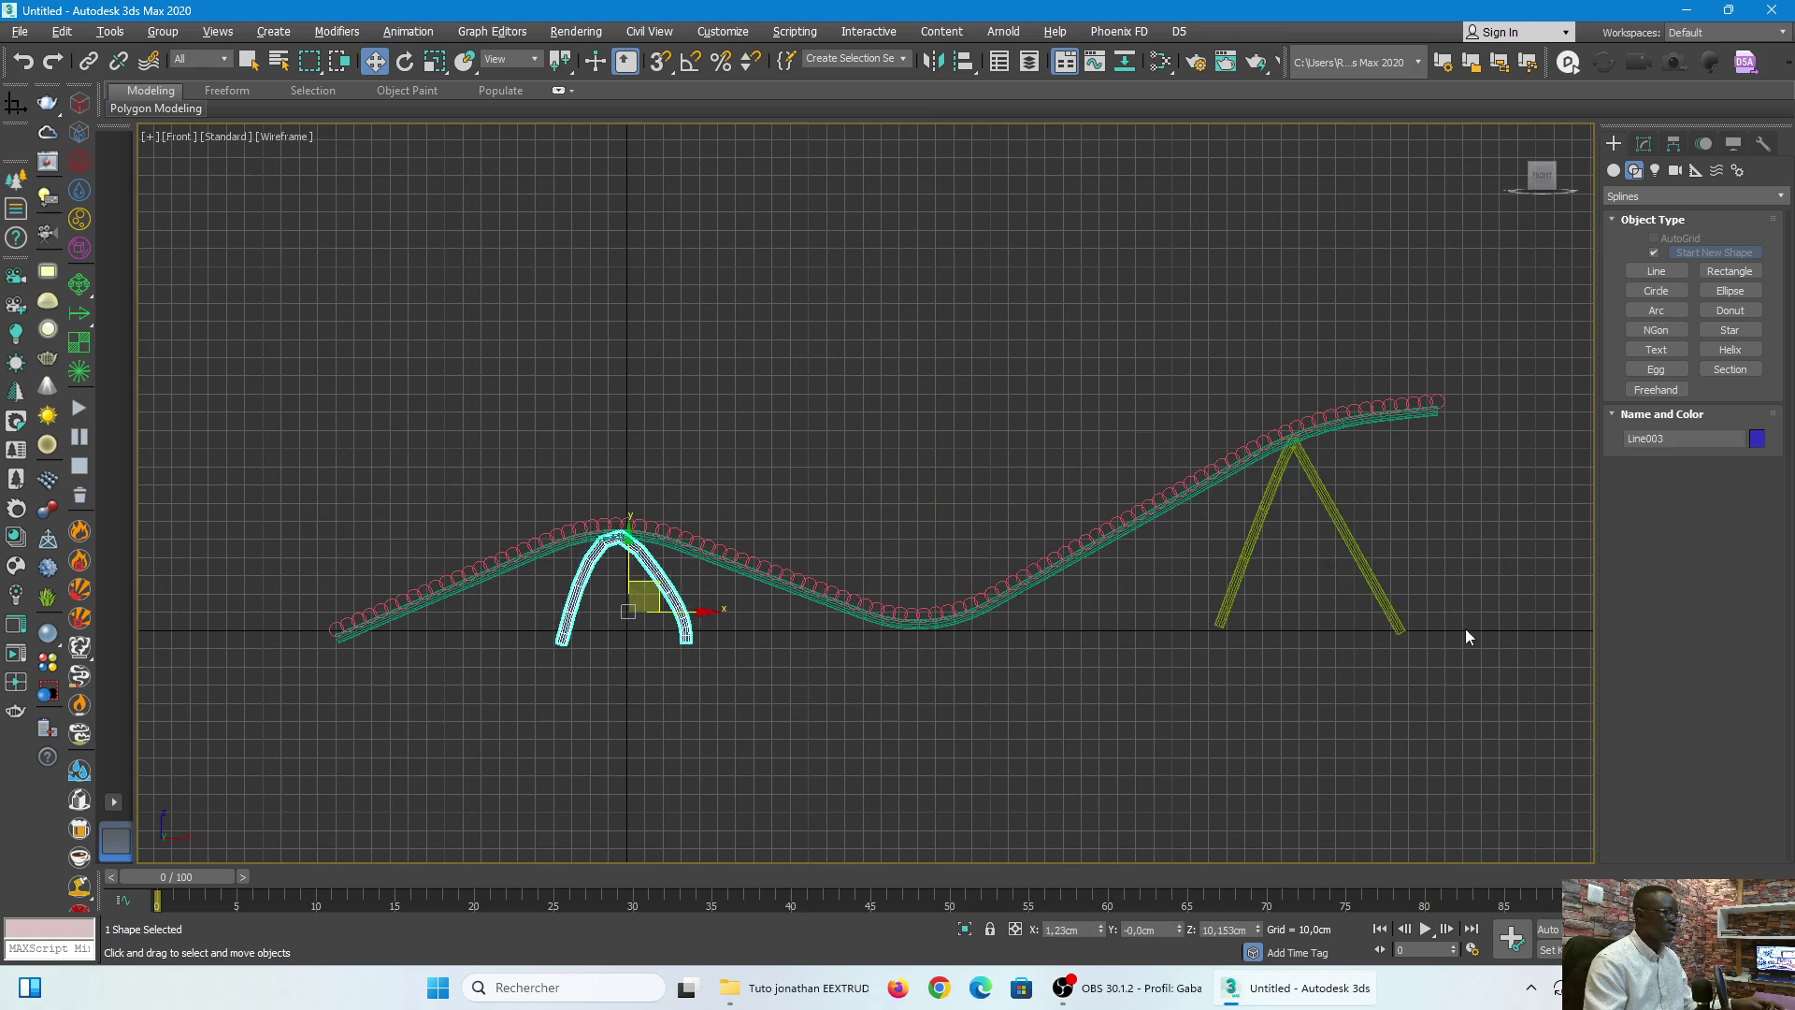
Step: Move the V-shaped leg about 12 cm along X toward the arched leg and about 5 cm down, seating its peak under the rail
left_click(1358, 558, "ctrl")
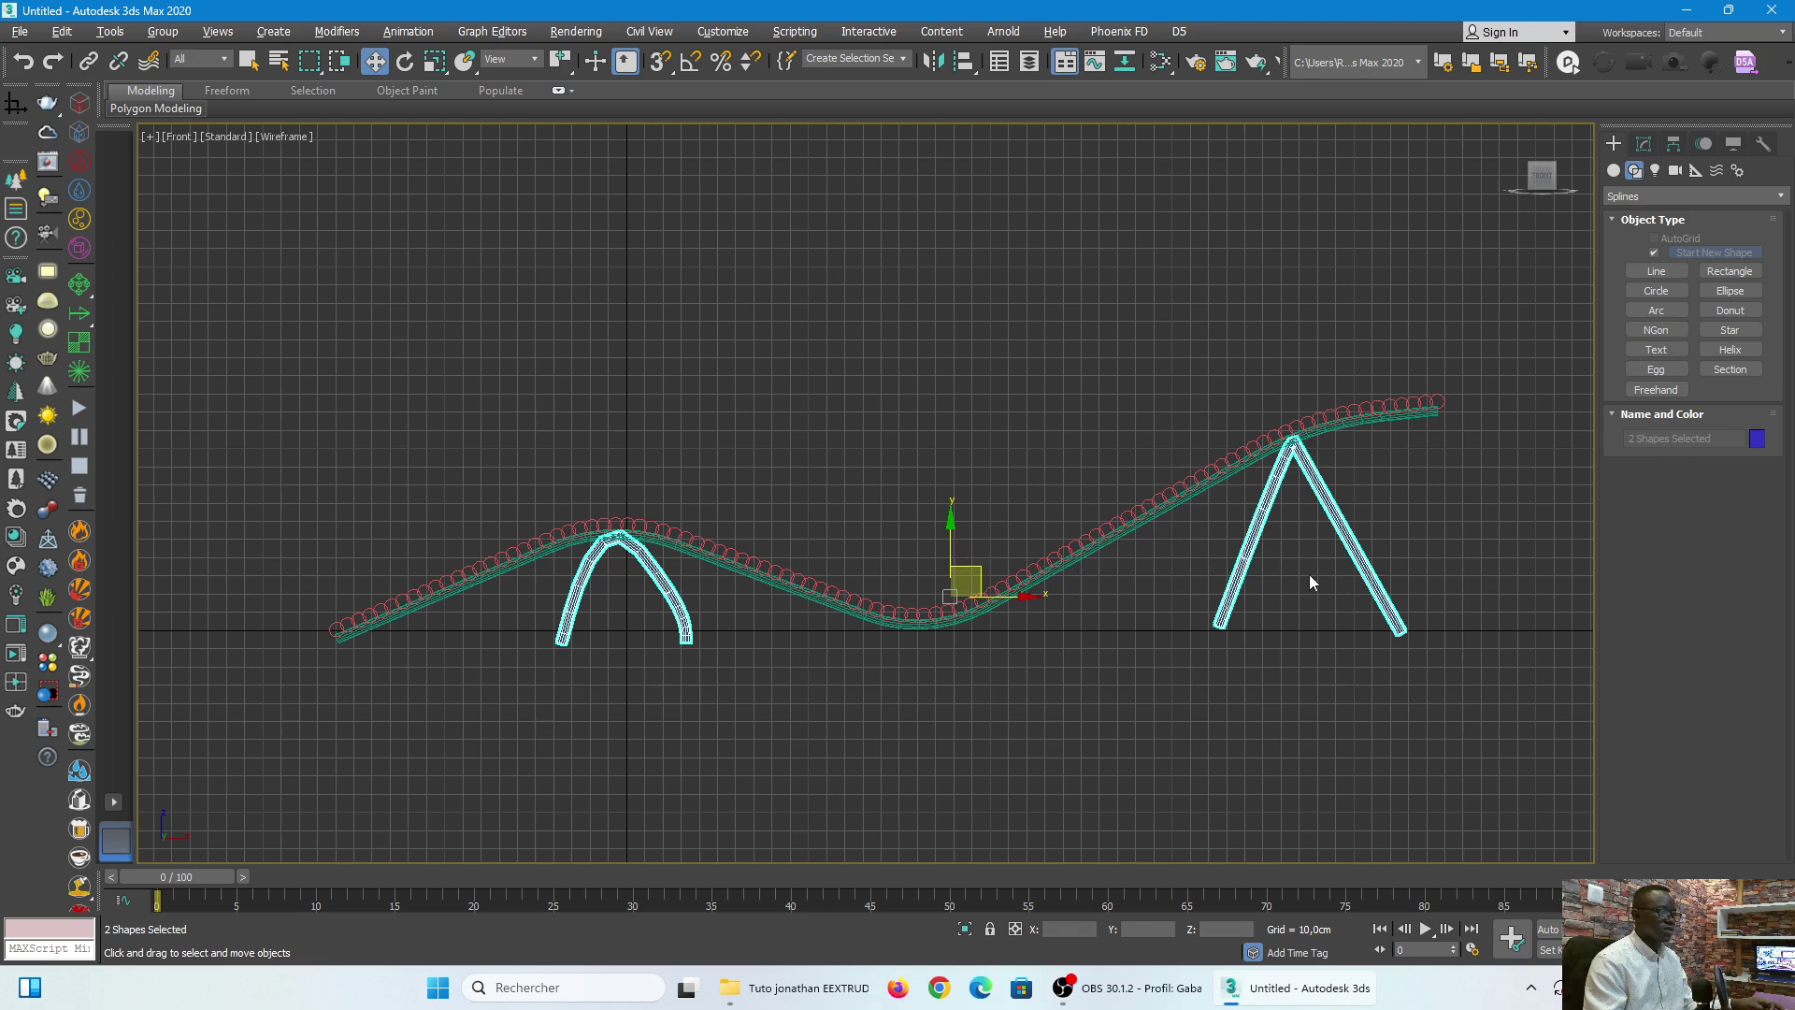
left_click(1240, 561)
left_click_drag(1331, 543, 1310, 553)
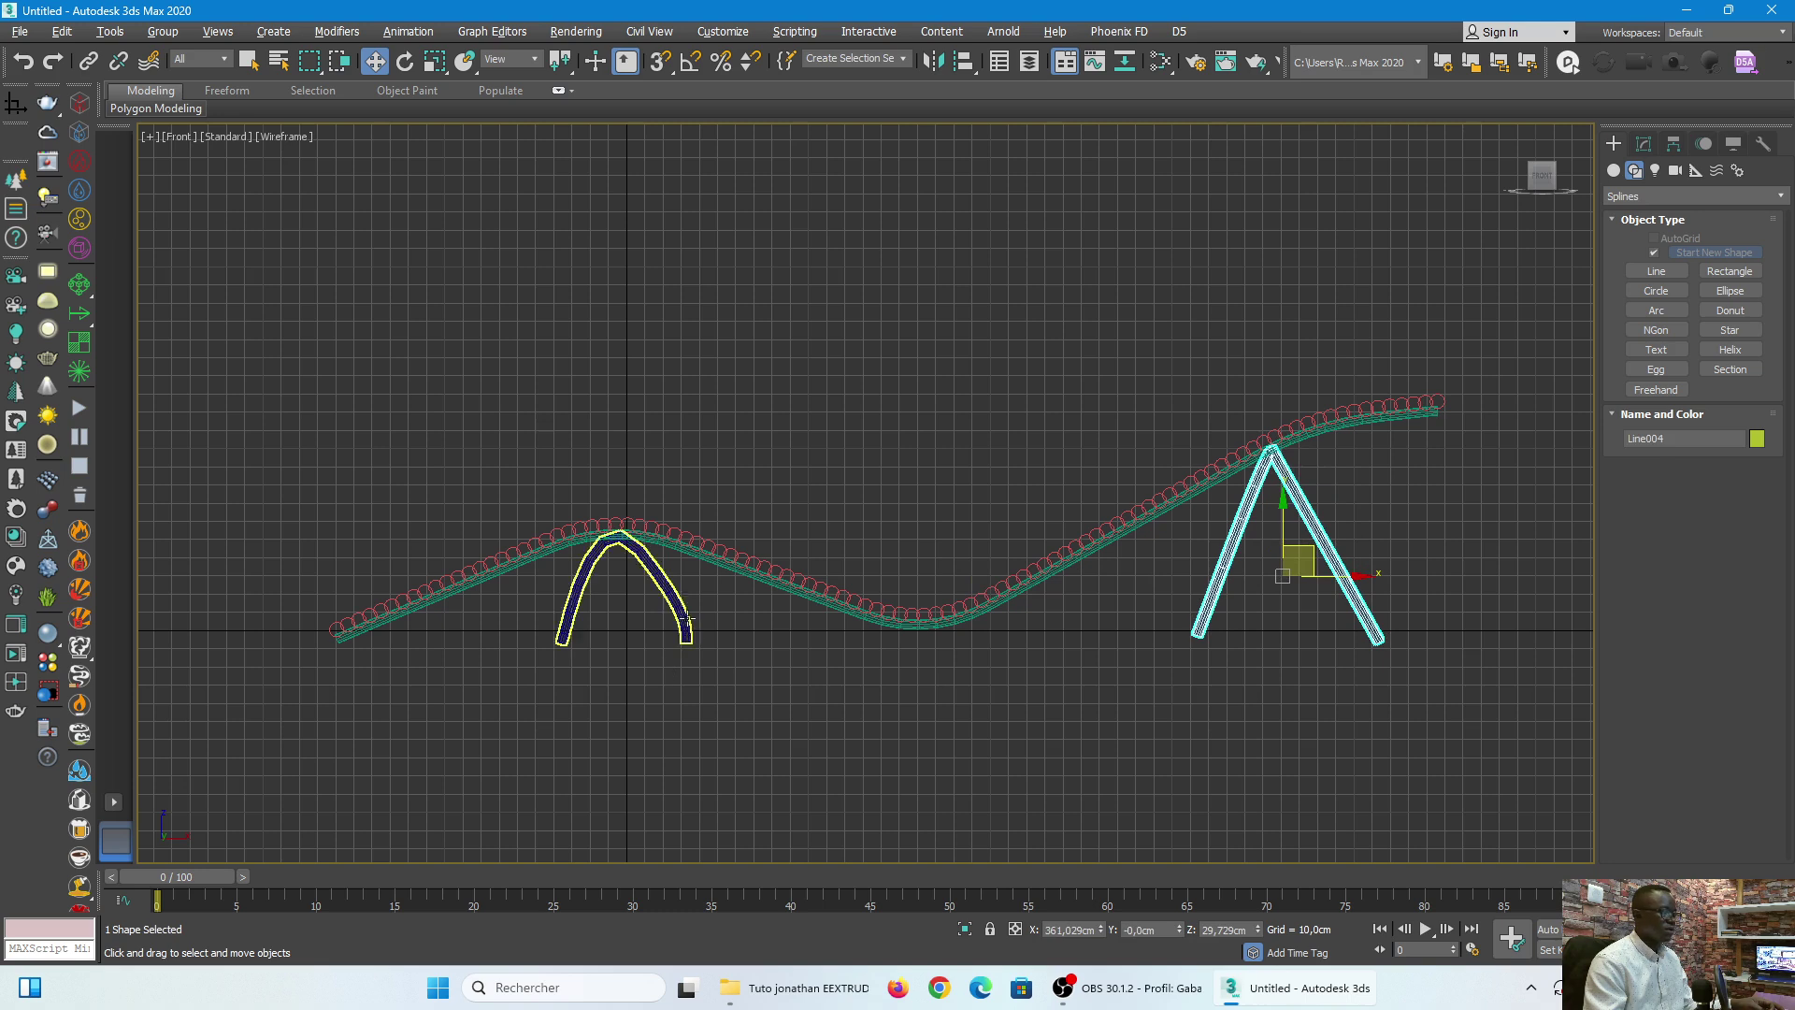
Step: Select both legs and move them along Y in the Top view to line up with the nearest supporting rail
left_click(687, 627, "ctrl")
key("alt+w")
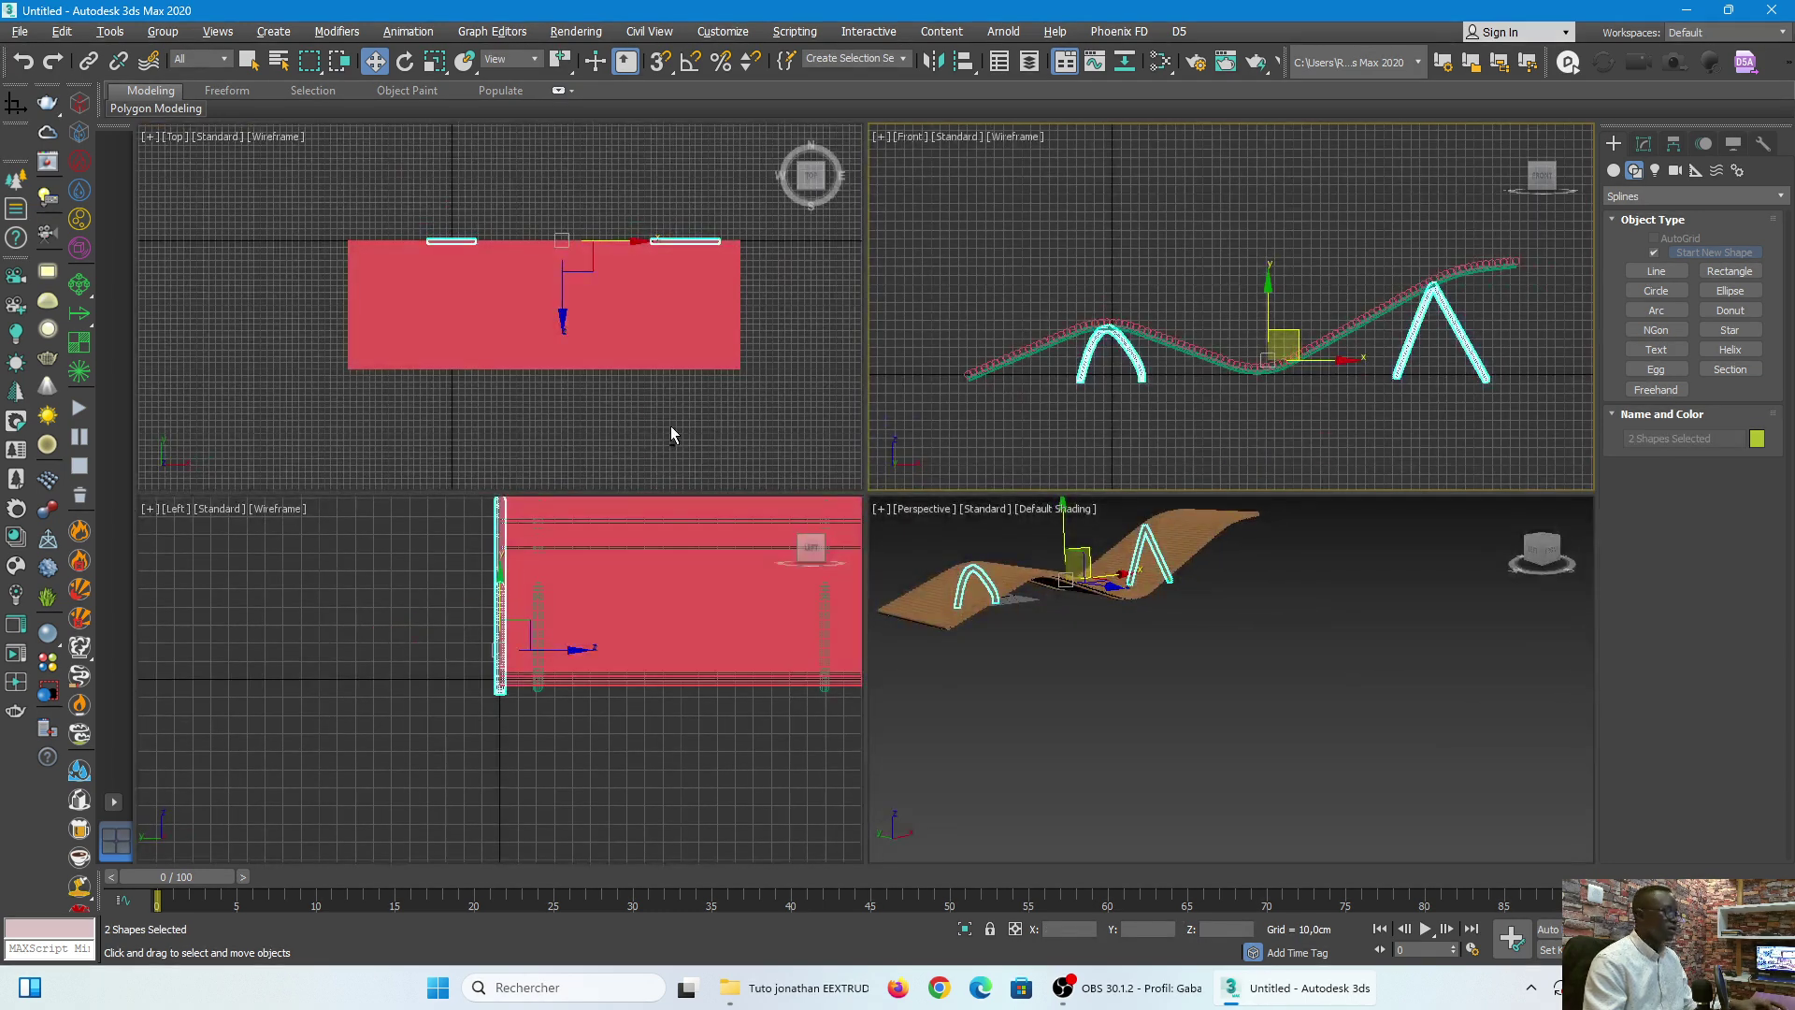
key("alt+w")
scroll(990, 350, "up", 3)
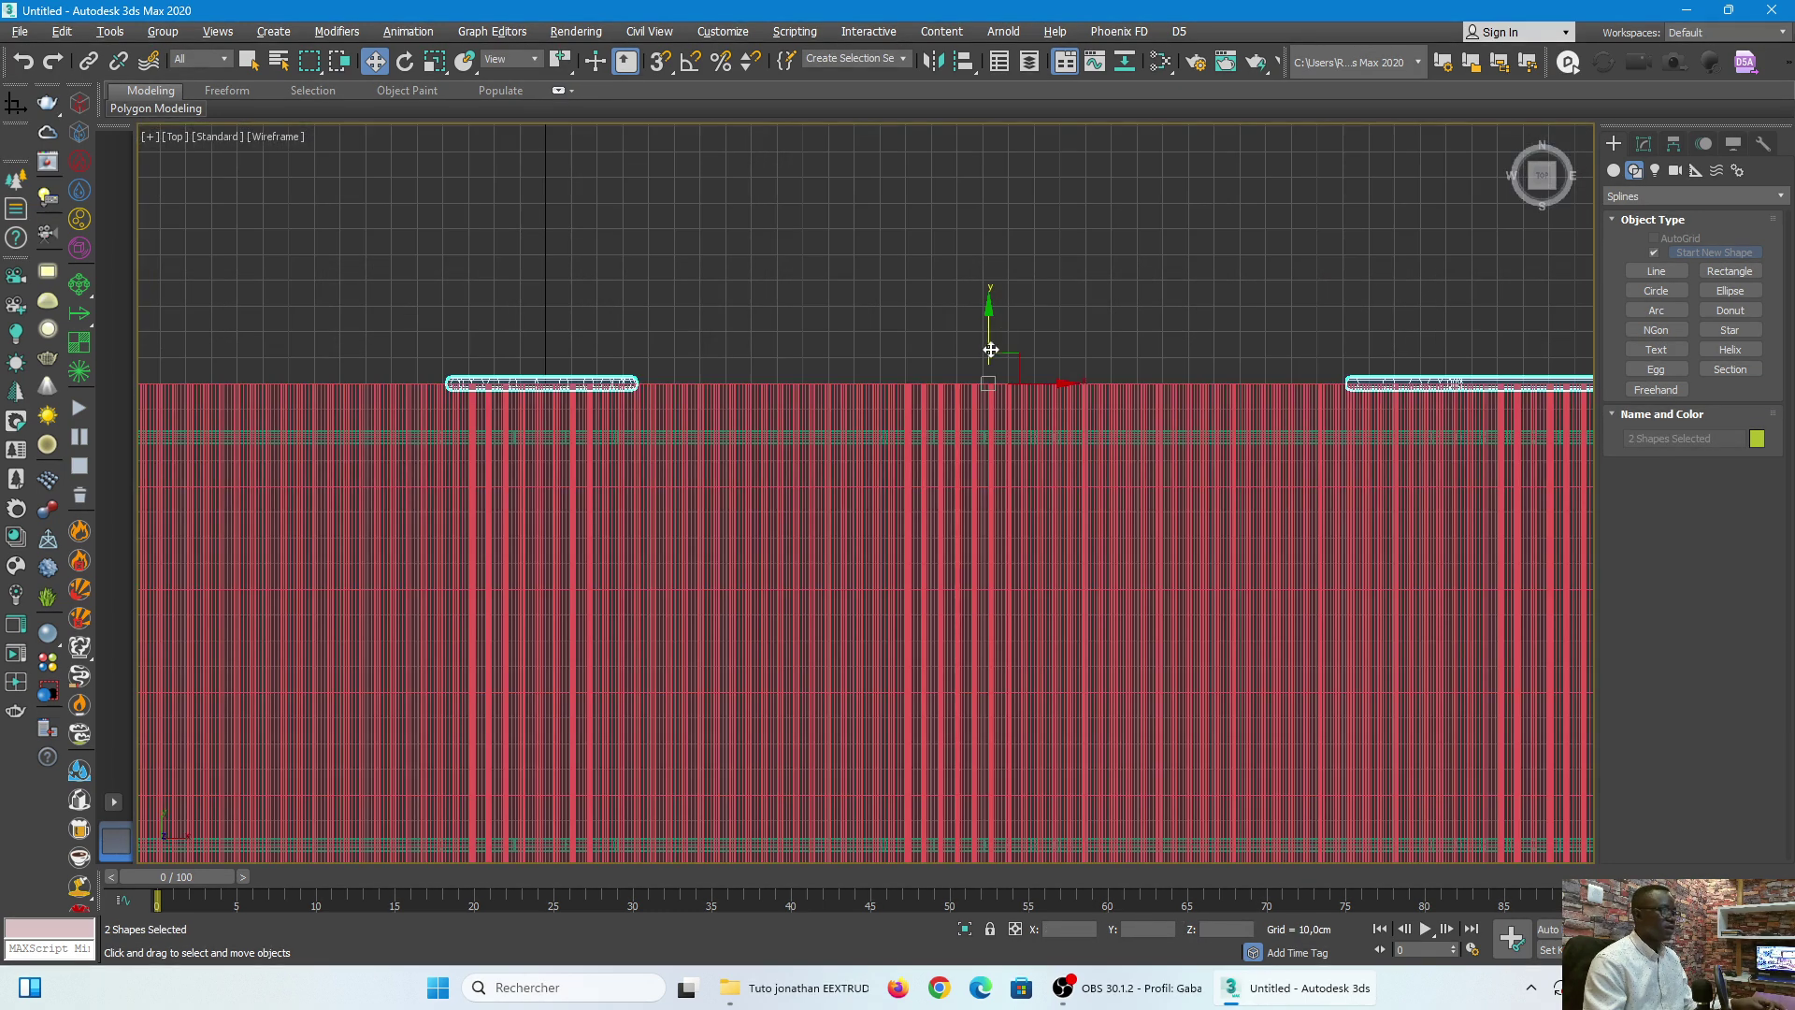
left_click_drag(986, 330, 987, 381)
scroll(988, 372, "down", 5)
scroll(989, 361, "up", 3)
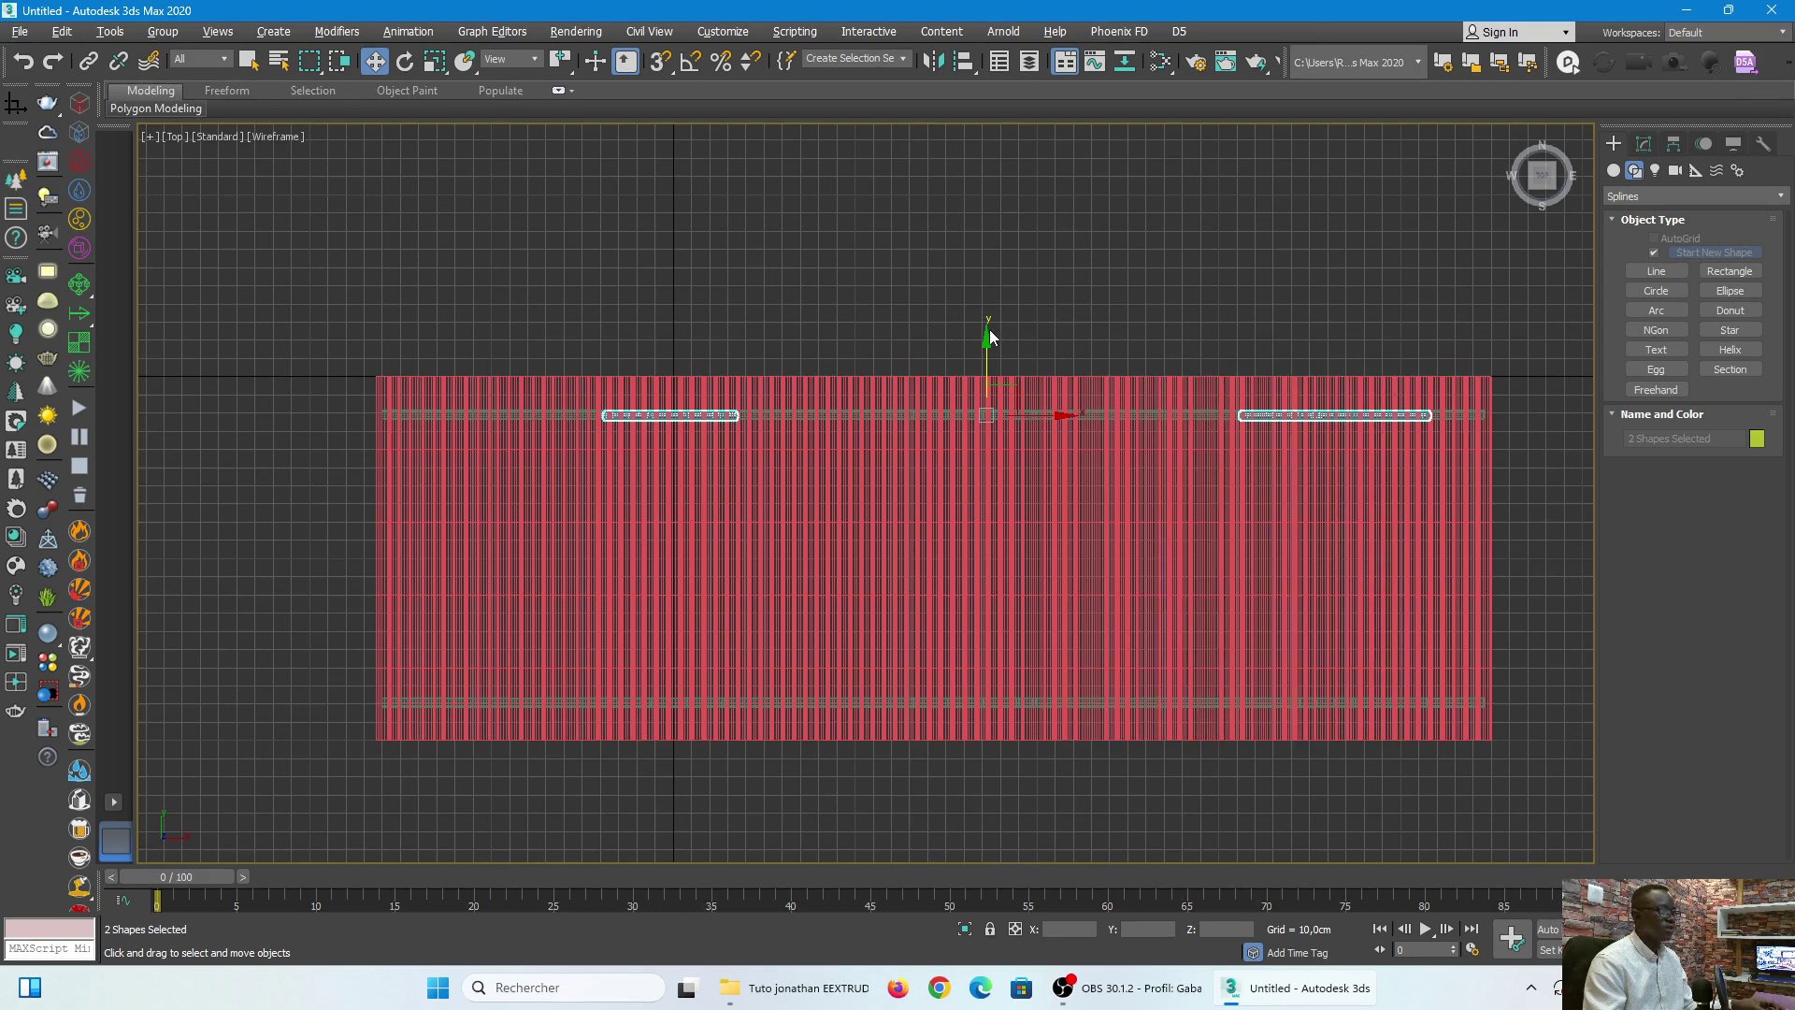
Step: Clone both legs as one instance each along Y, aligned with the opposite supporting rail
left_click_drag(986, 341, 993, 626)
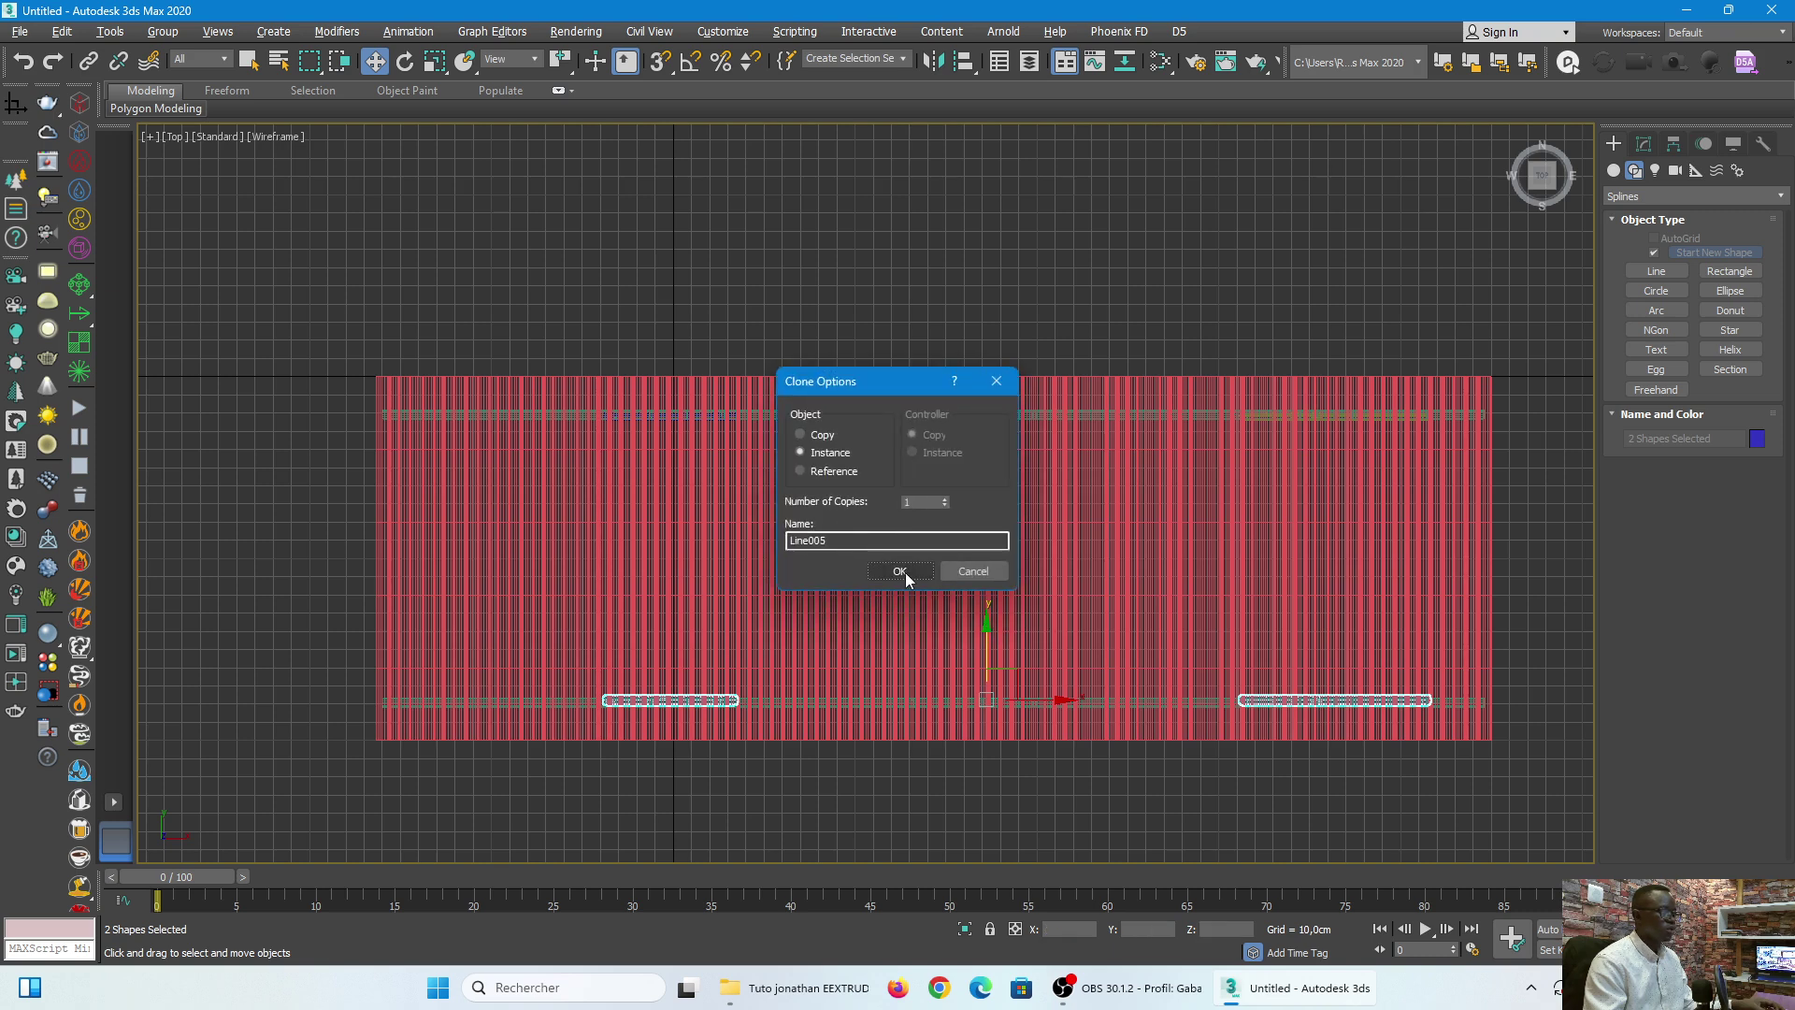
left_click(905, 572)
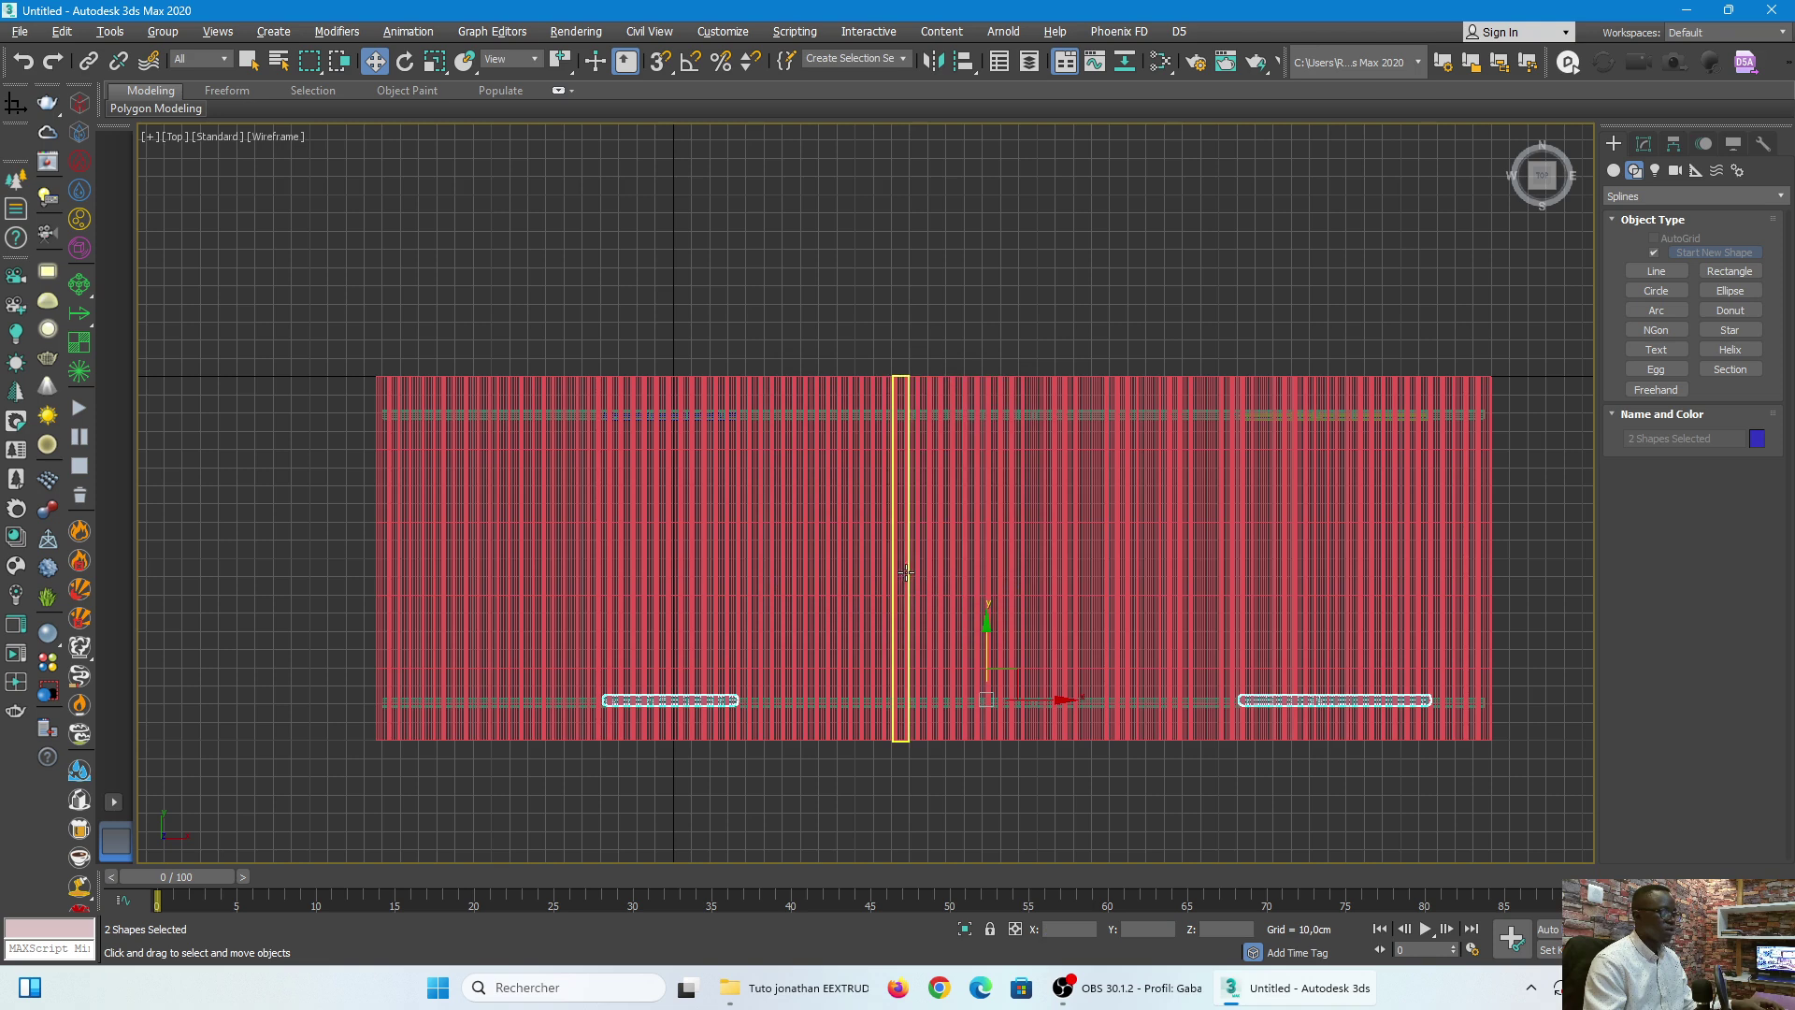
Step: Select all four legs in the Perspective view and assign them the Aluminium Yellow Anodized metal from the Corona Material Library
key("alt+w")
key("alt+w")
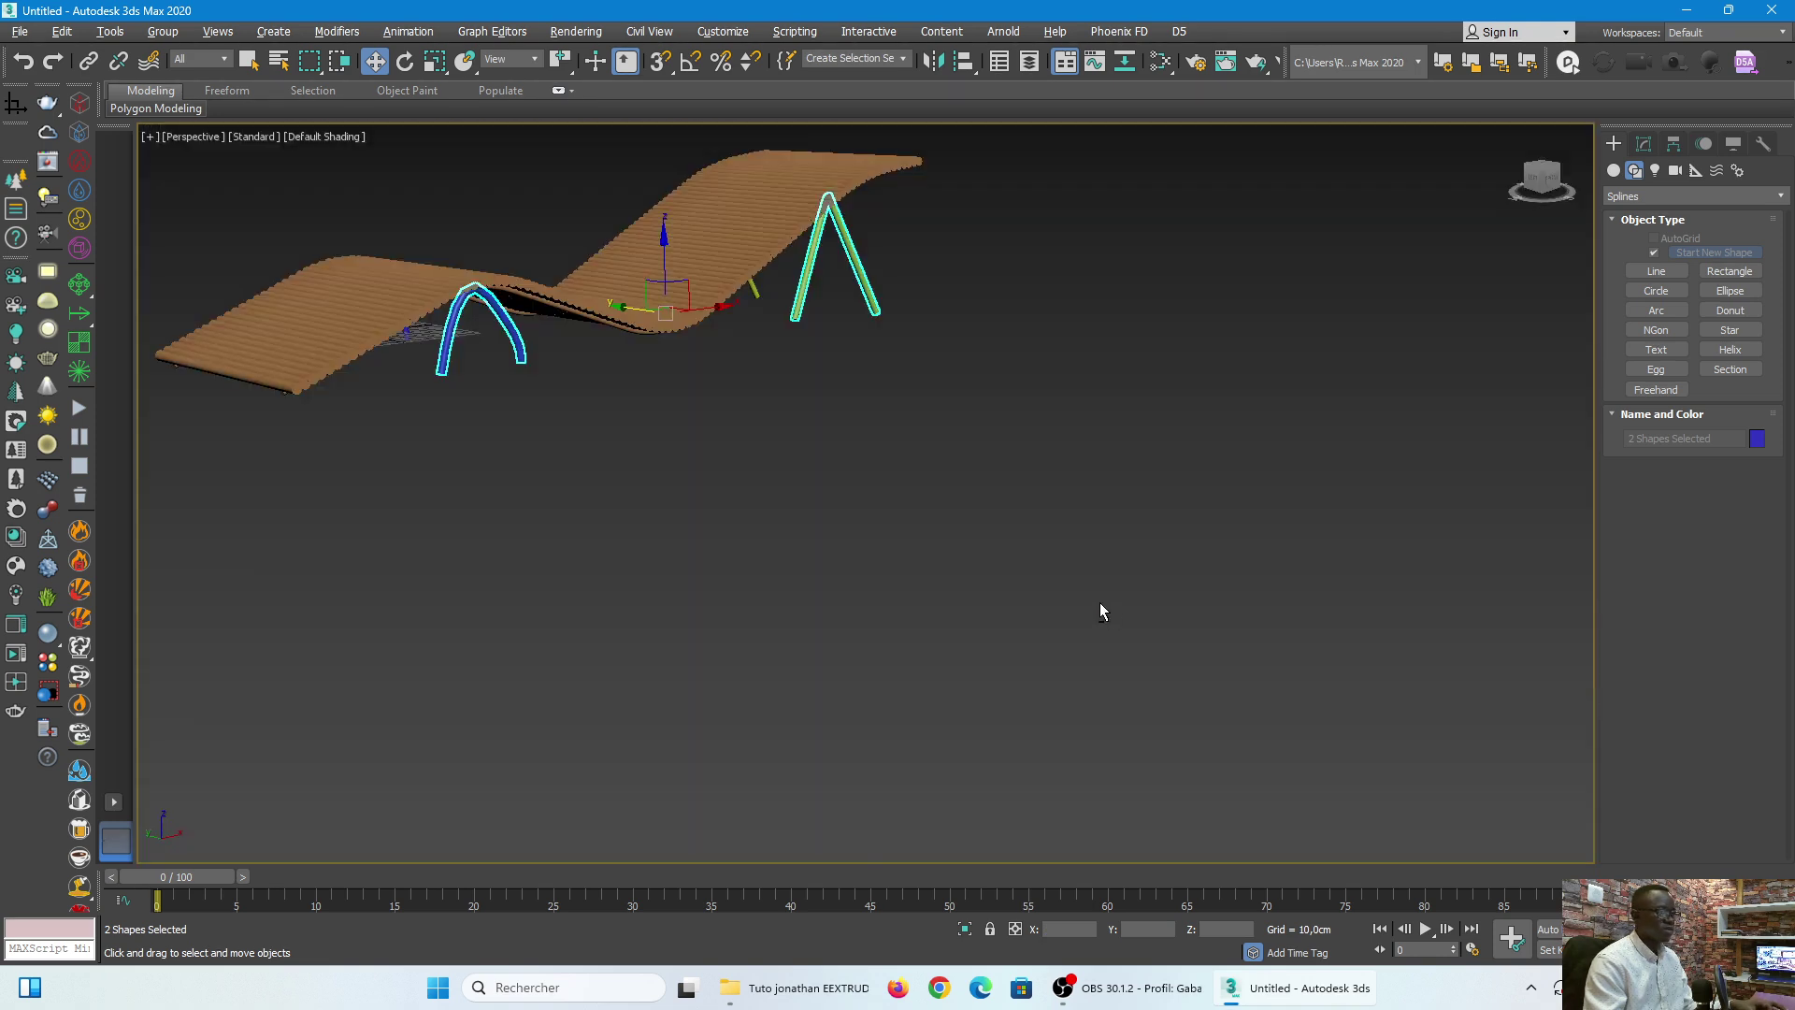
left_click(1024, 551)
scroll(1030, 550, "down", 3)
middle_click_drag(1030, 548, 977, 415, "alt")
scroll(978, 415, "up", 3)
left_click_drag(931, 408, 1093, 453)
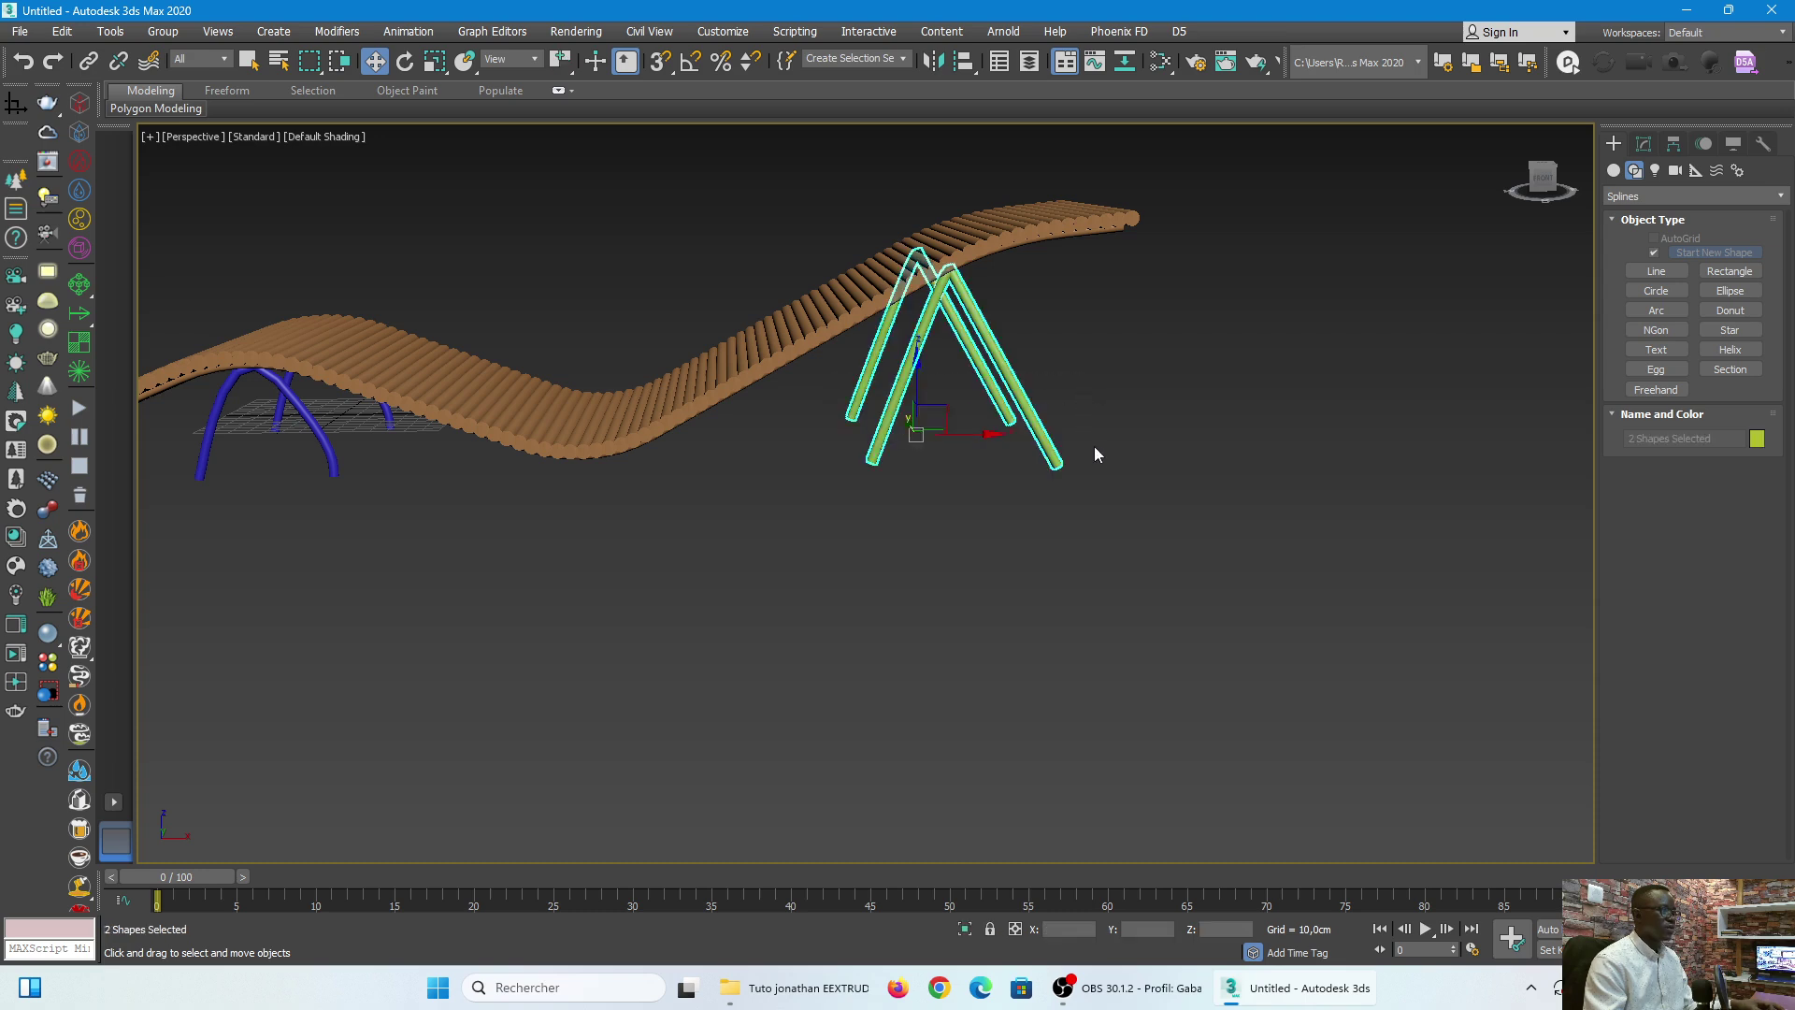
scroll(1075, 444, "down", 3)
scroll(842, 433, "up", 5)
left_click(787, 420, "ctrl")
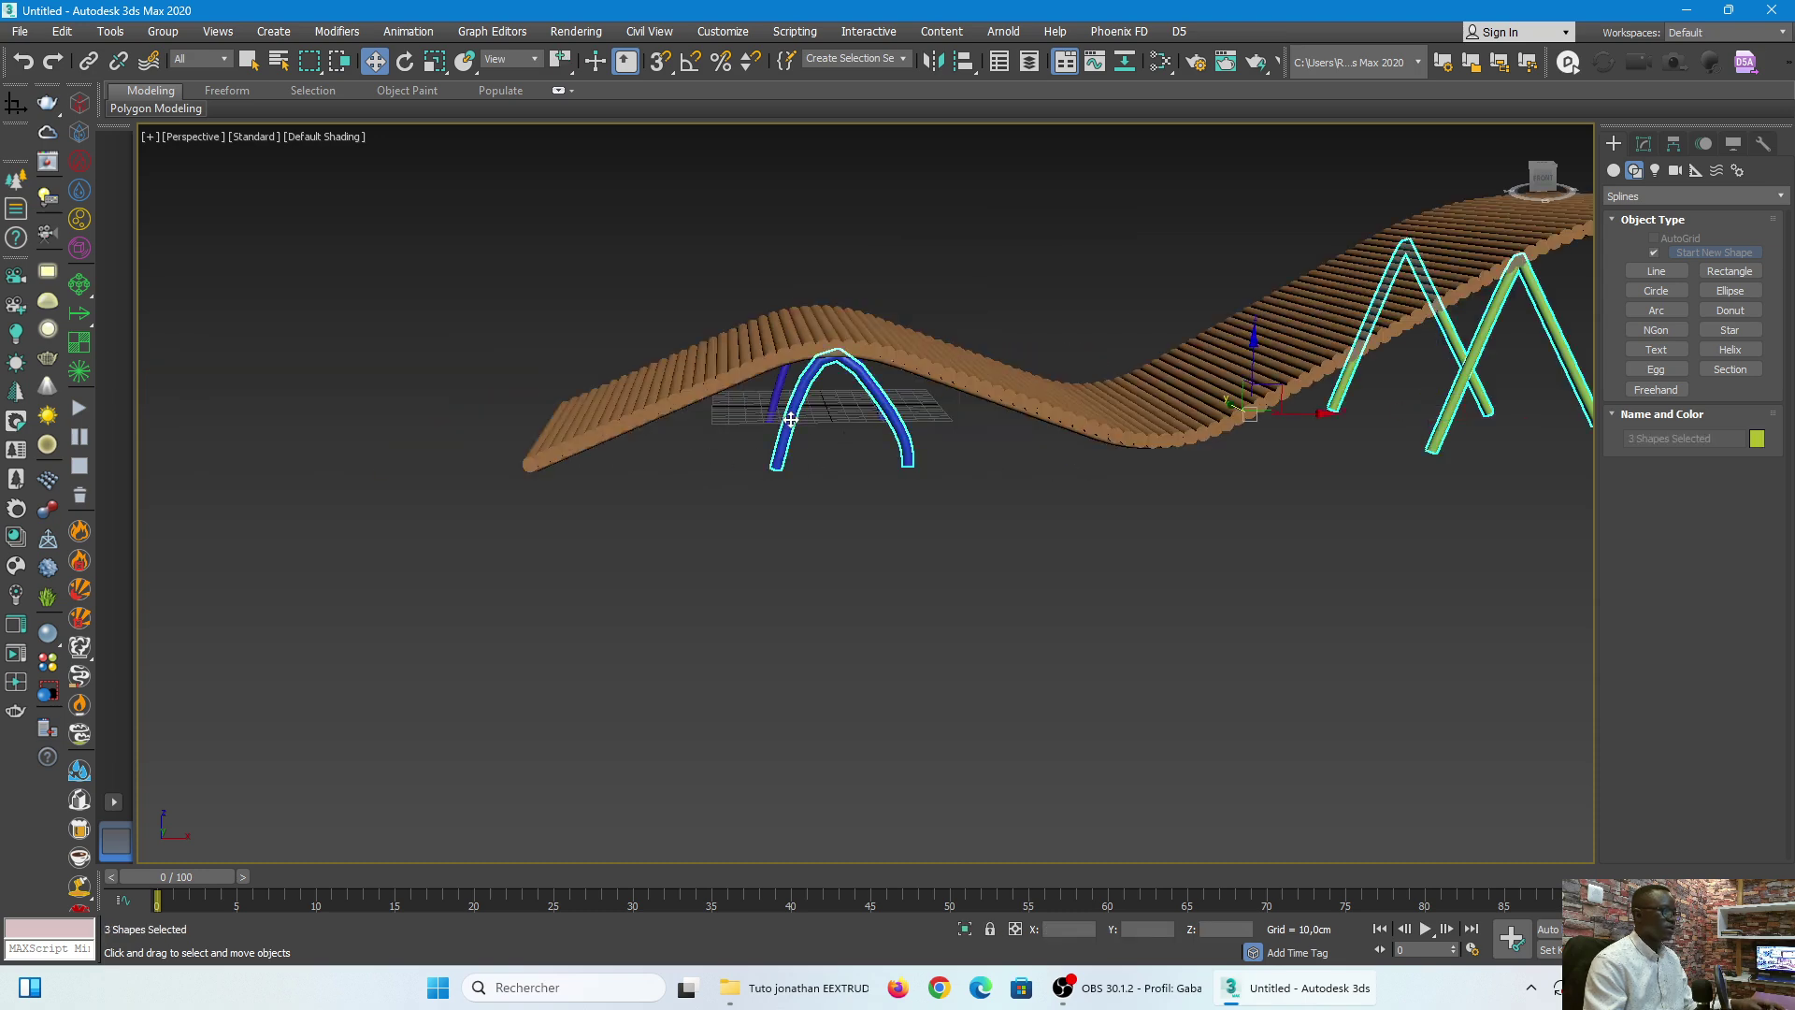
left_click(776, 402, "ctrl")
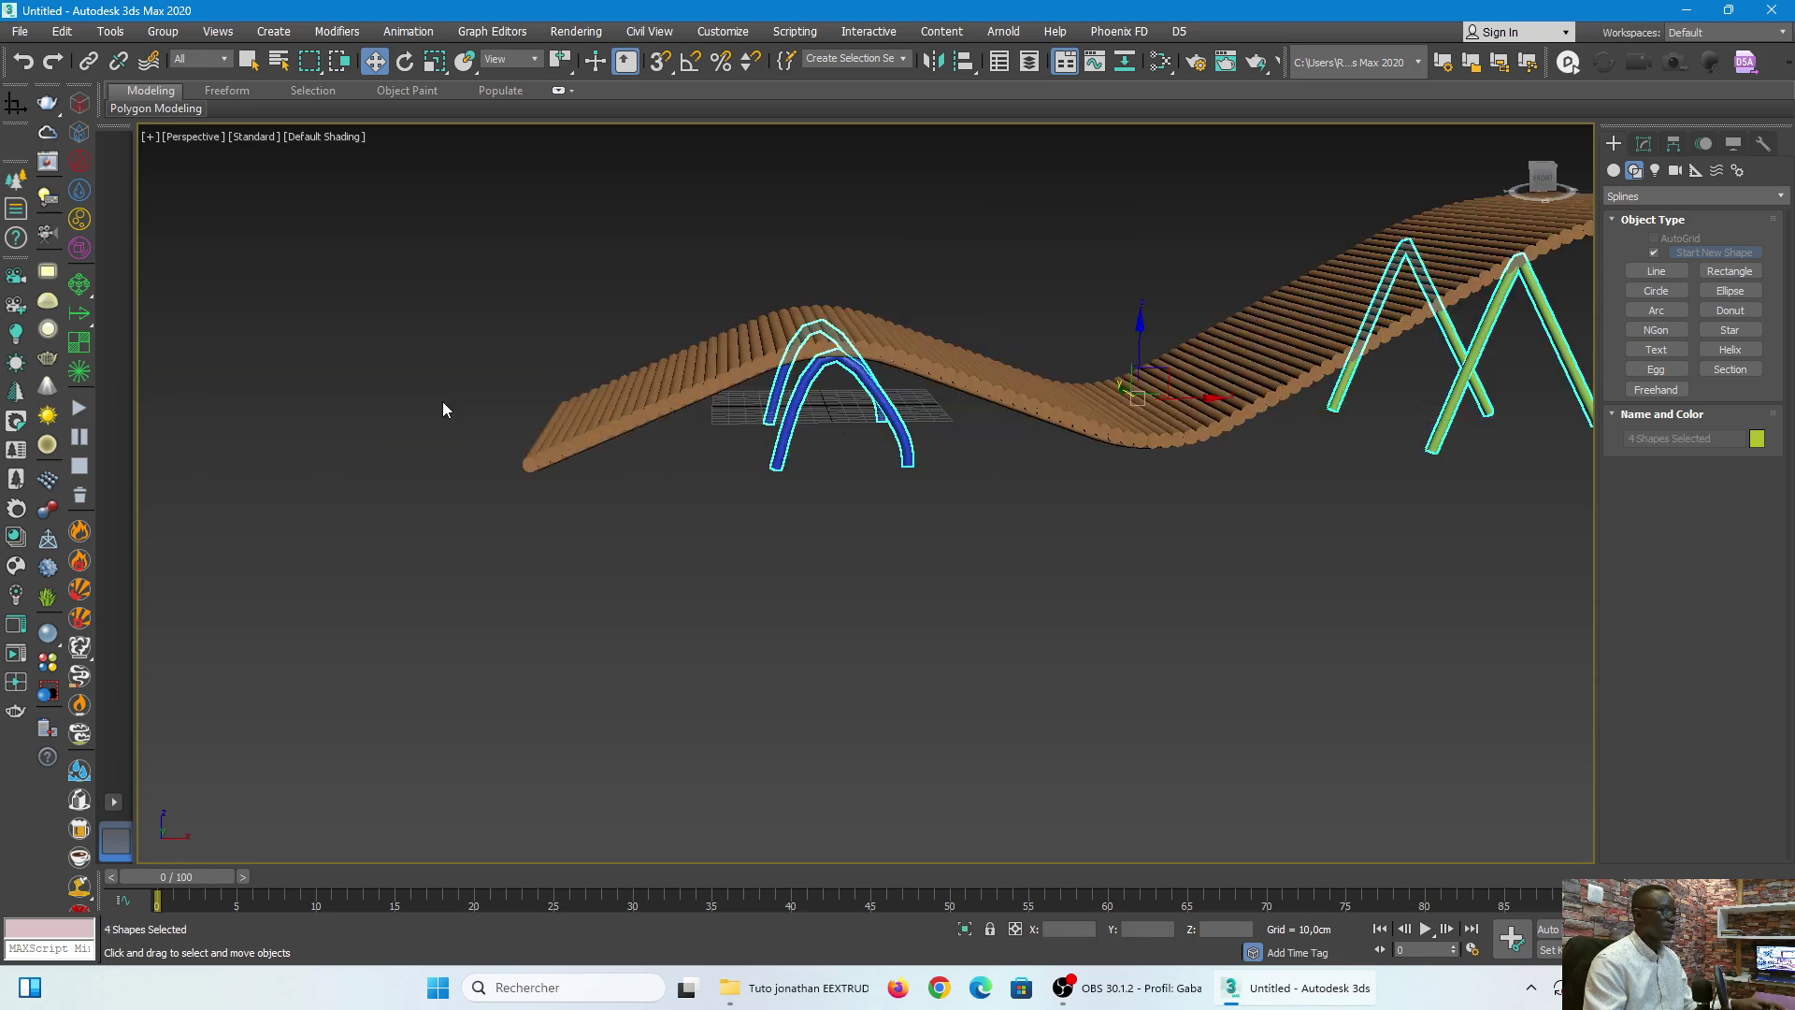
left_click(13, 537)
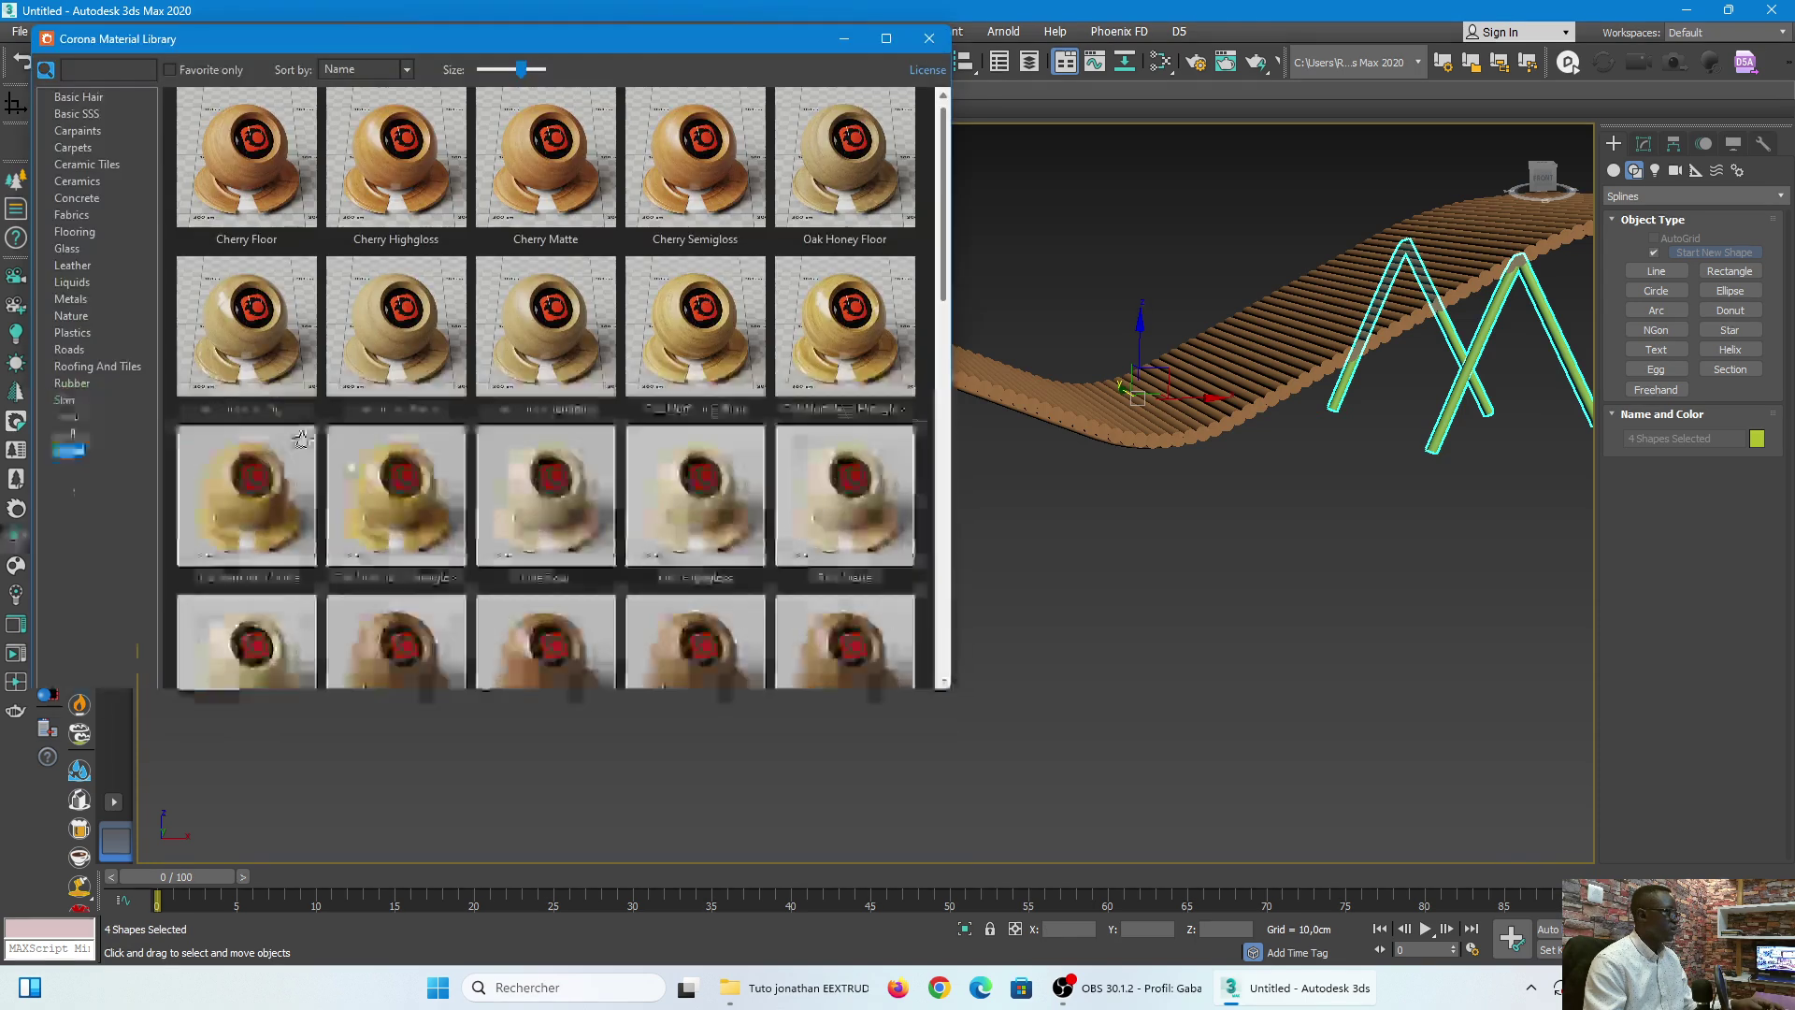
right_click(694, 158)
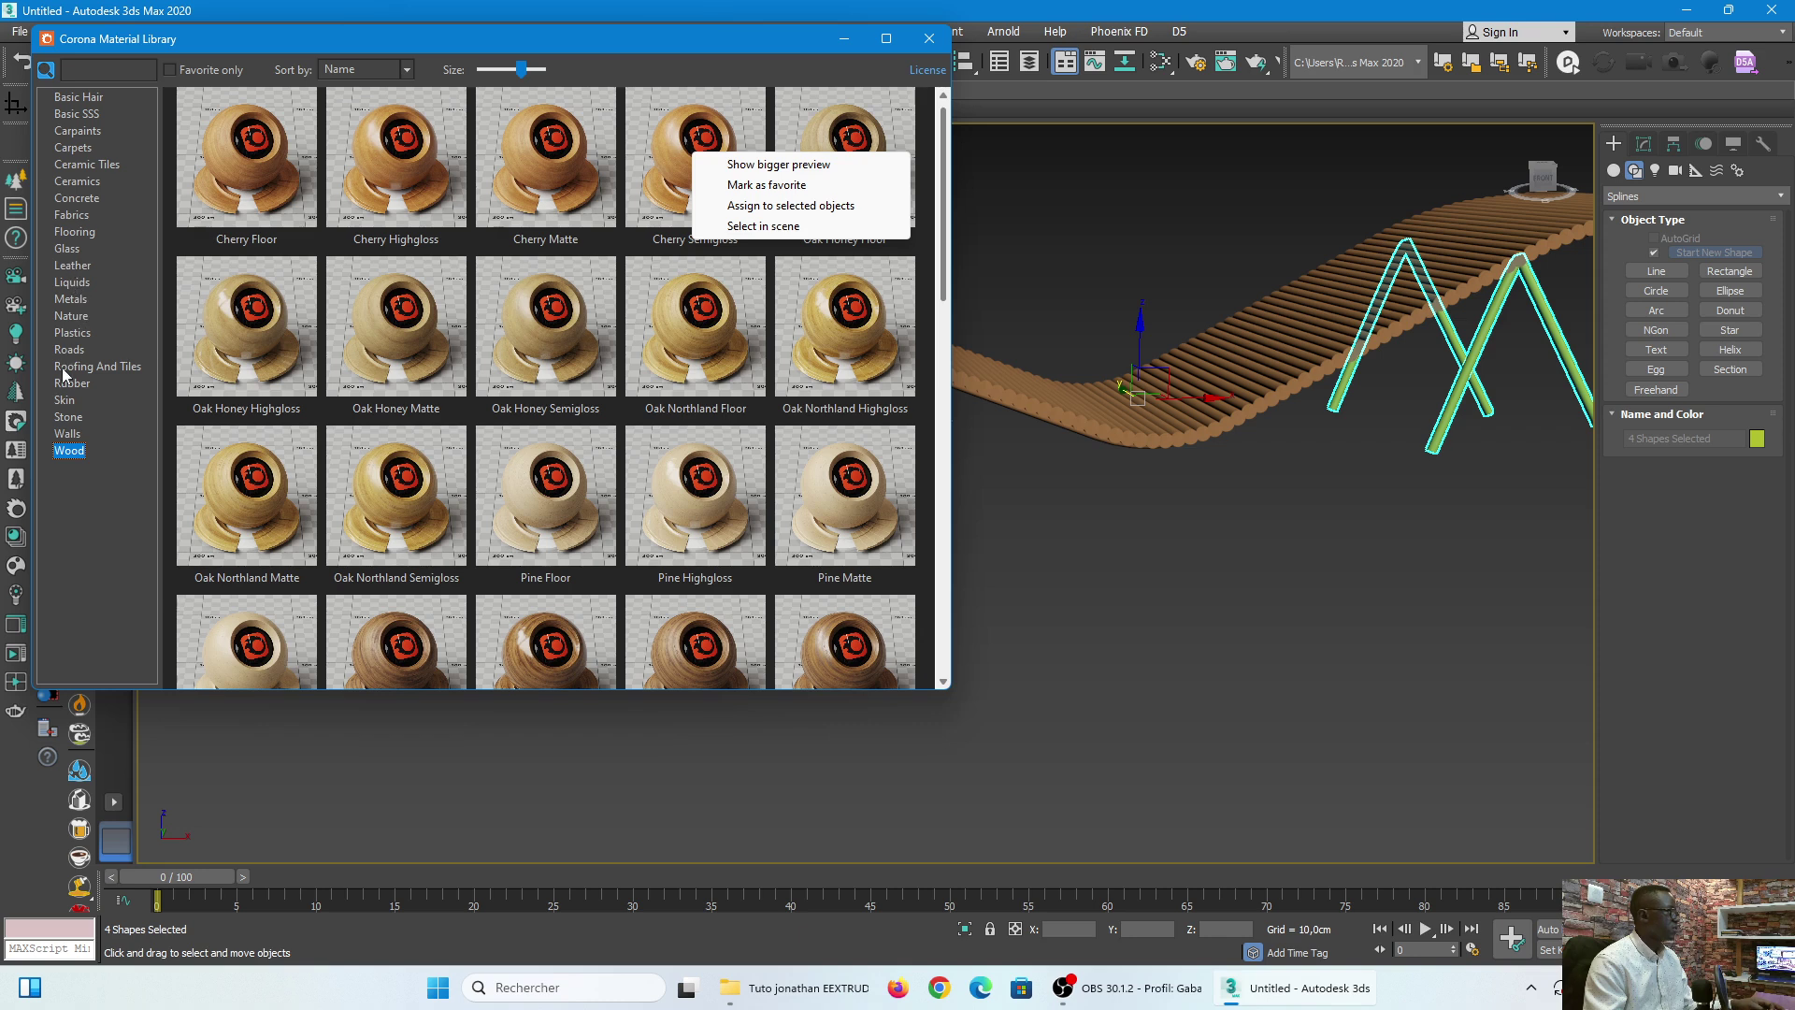
left_click(70, 299)
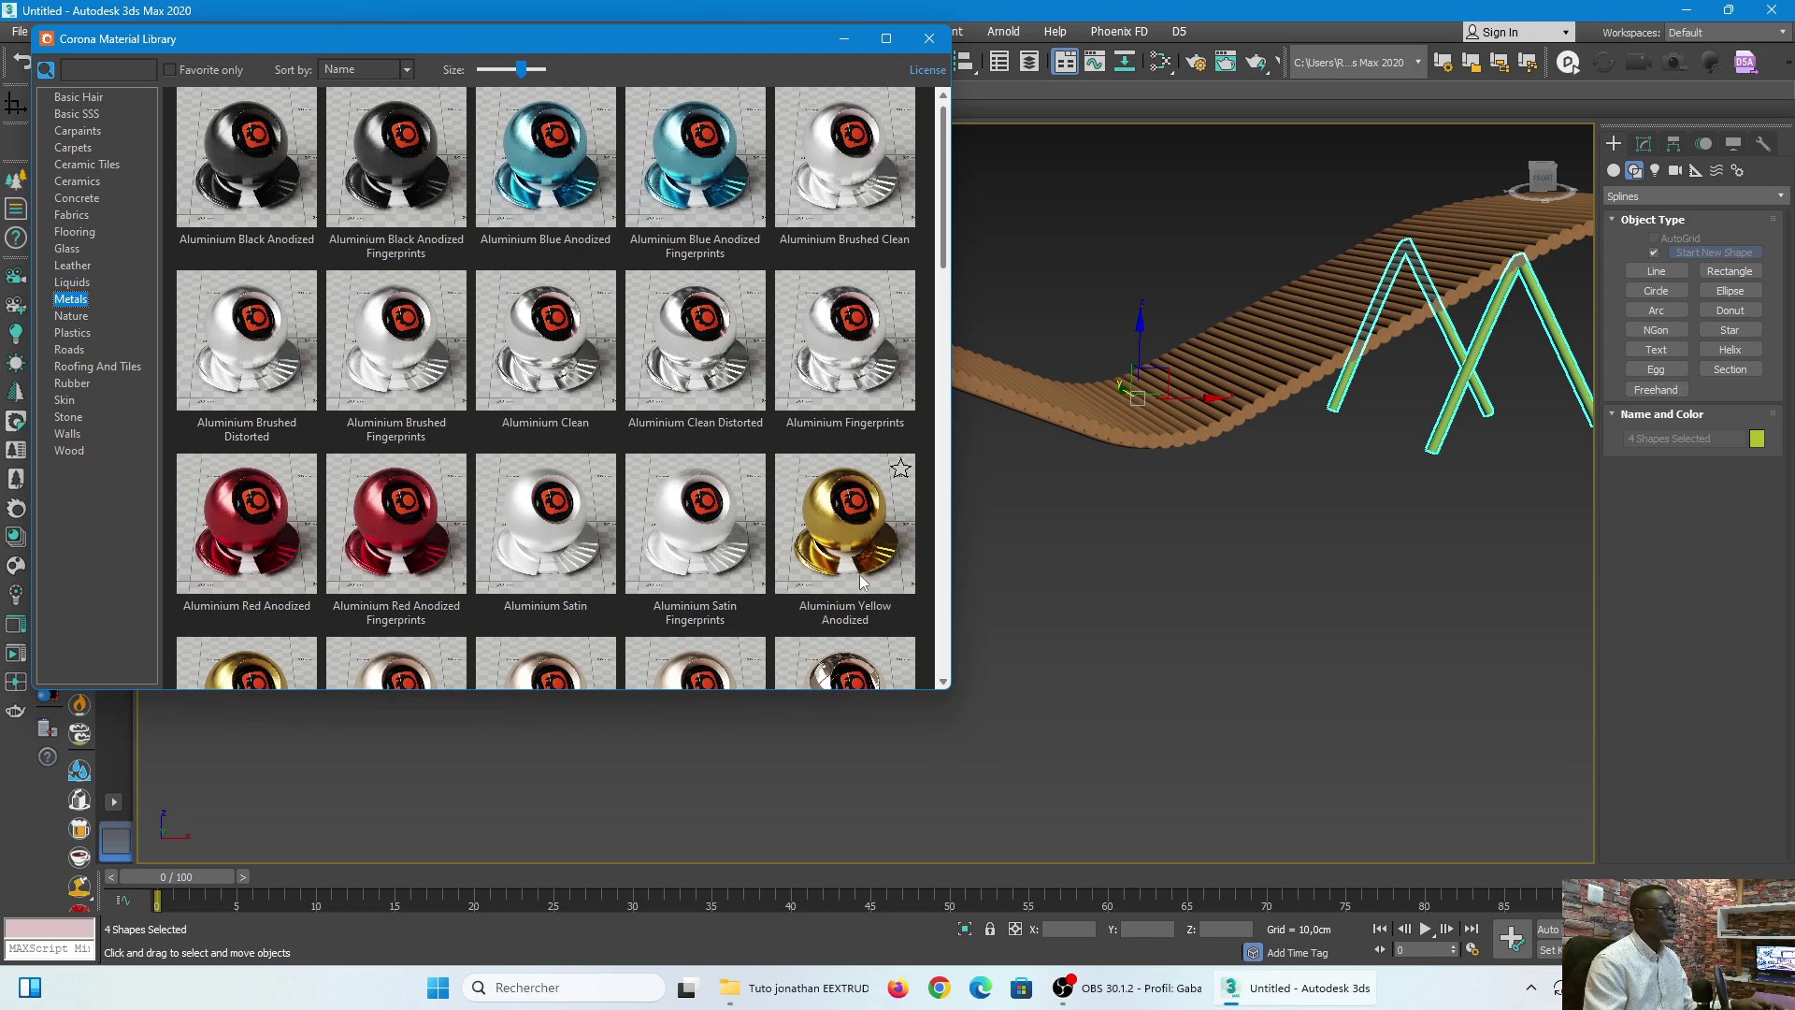
right_click(841, 513)
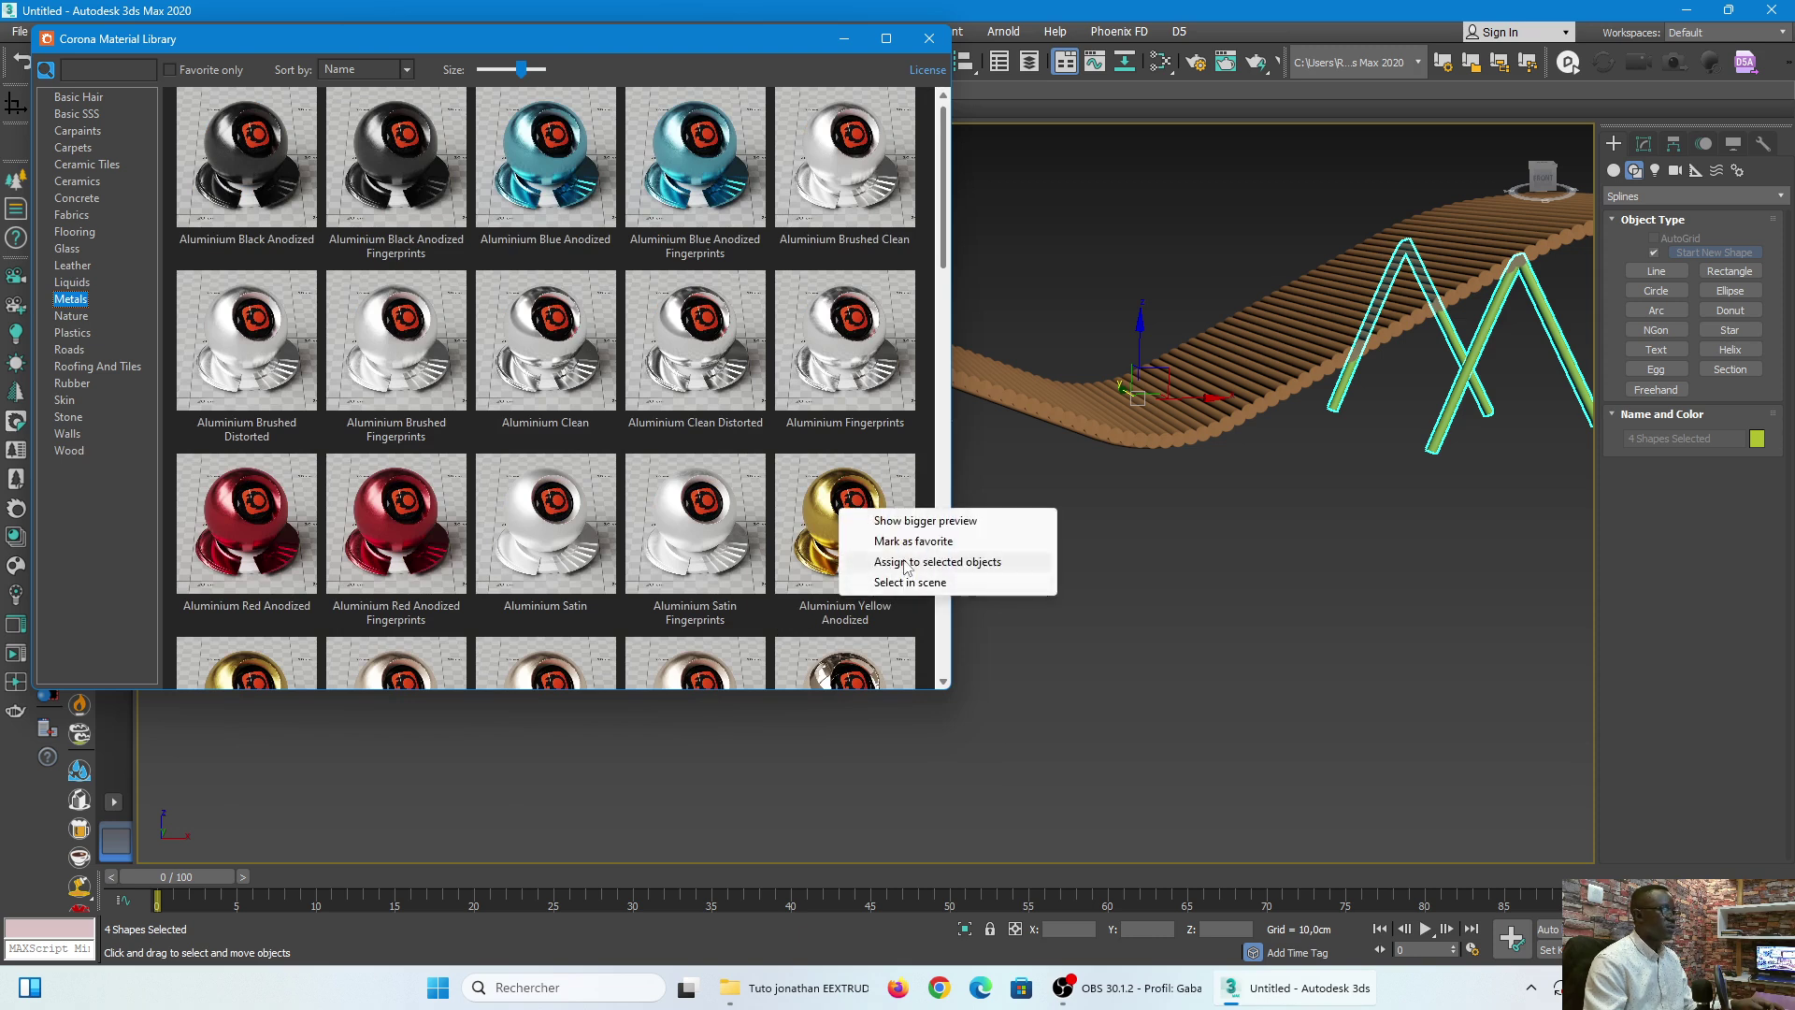
left_click(905, 562)
left_click(937, 45)
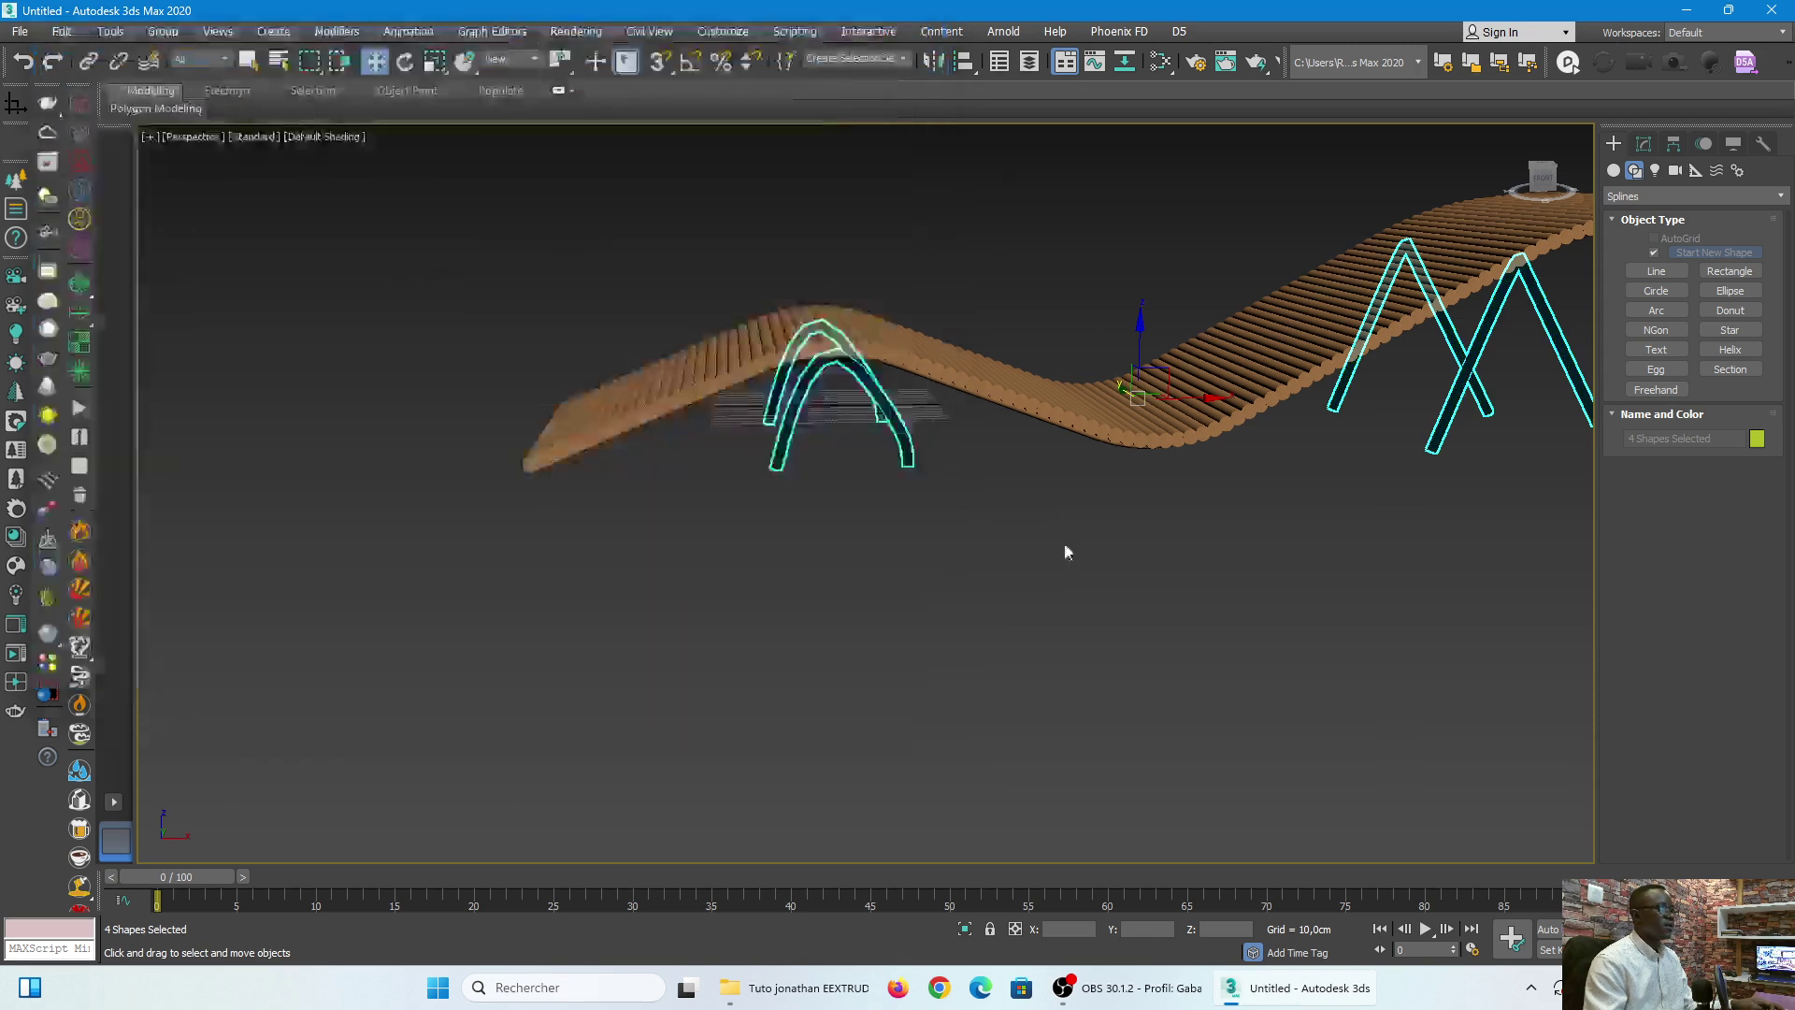
Step: Deselect the legs and examine the complete lounger from several angles in the Perspective view
left_click(933, 543)
scroll(656, 573, "down", 3)
middle_click_drag(654, 573, 569, 625)
scroll(790, 535, "up", 2)
middle_click_drag(791, 525, 1038, 539, "alt")
scroll(1028, 624, "up", 2)
middle_click_drag(1013, 625, 953, 618, "alt")
scroll(920, 591, "down", 3)
scroll(920, 591, "up", 4)
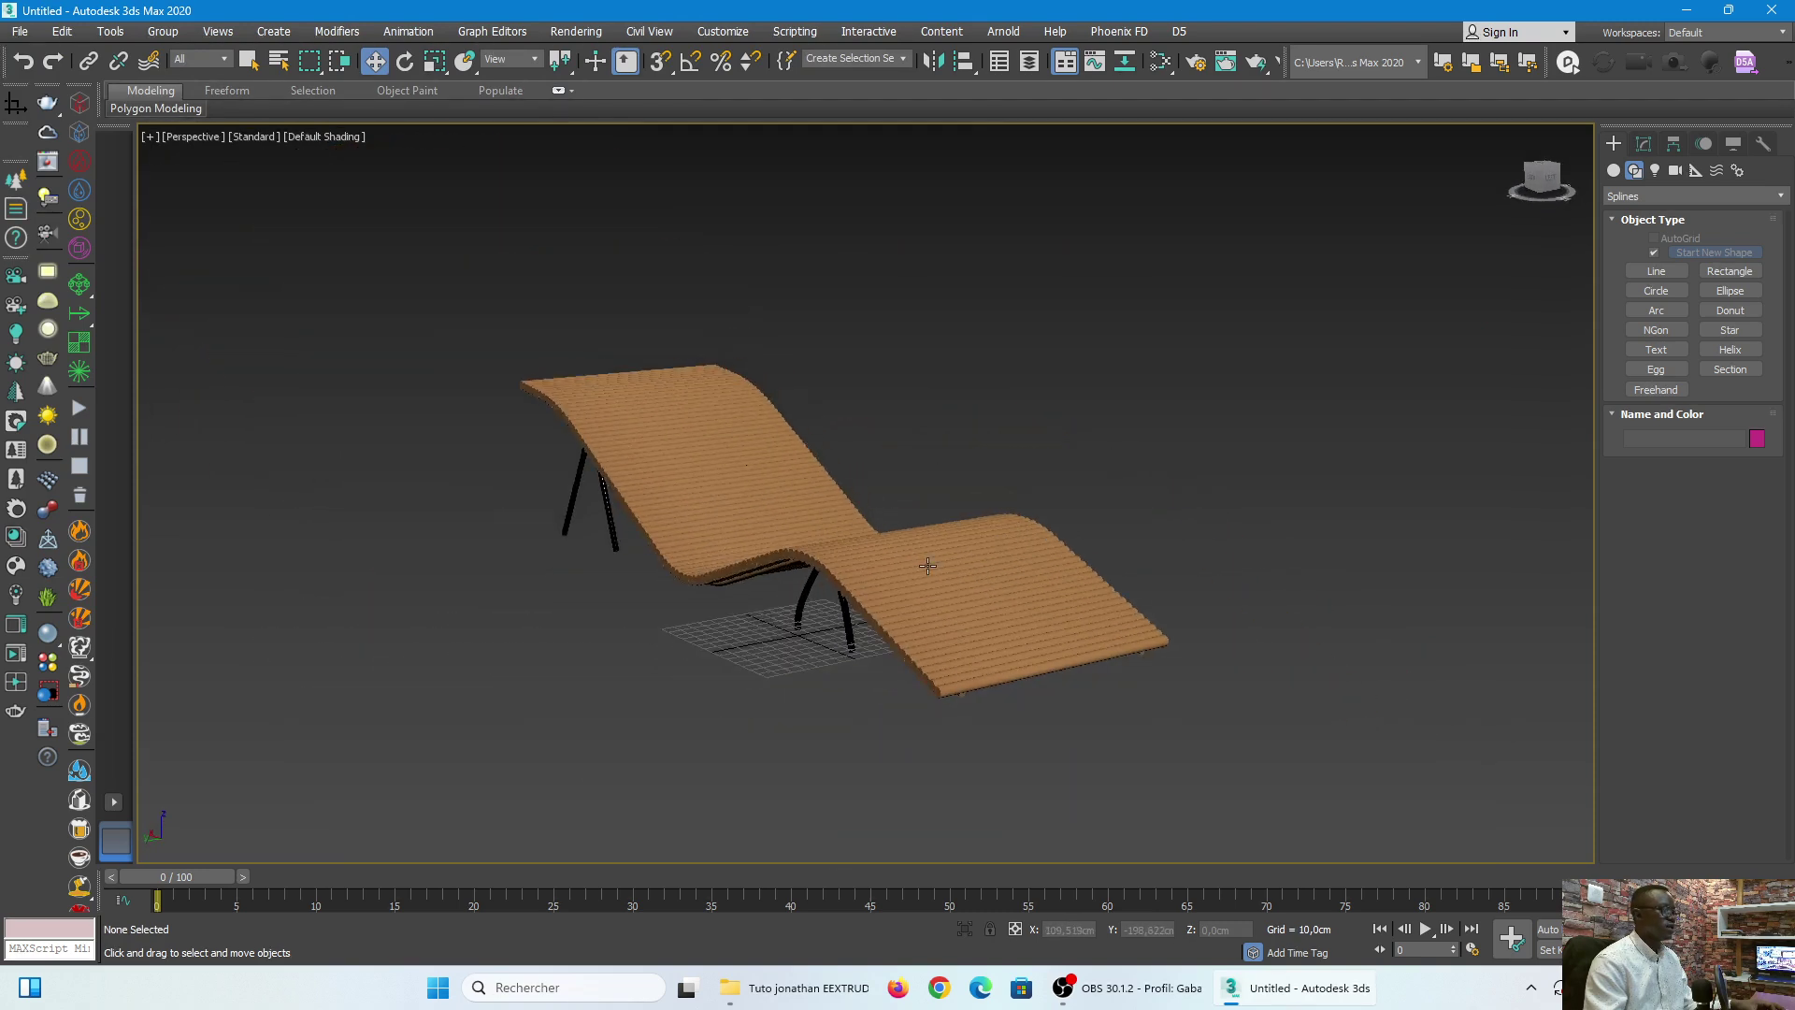